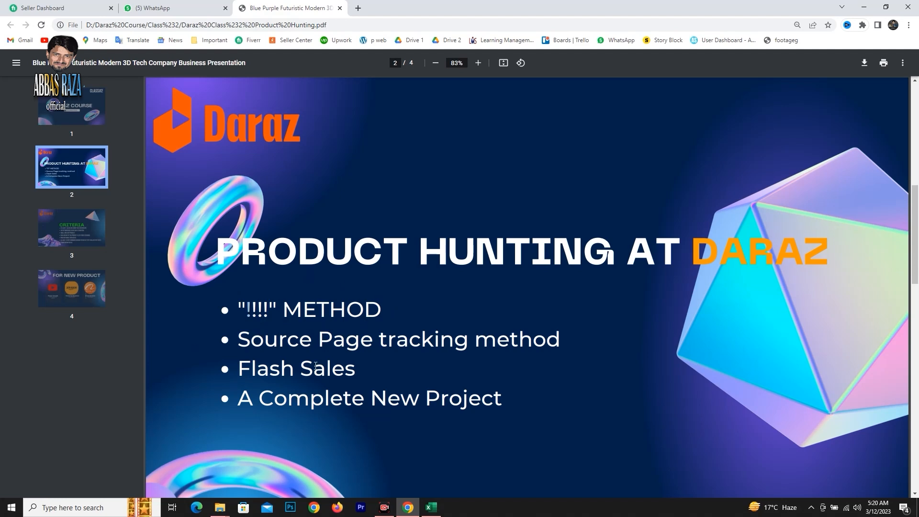
Open the Daraz Pakistan shopping site in a new Chrome window.
{"action": "left_click", "coordinate": [388, 315]}
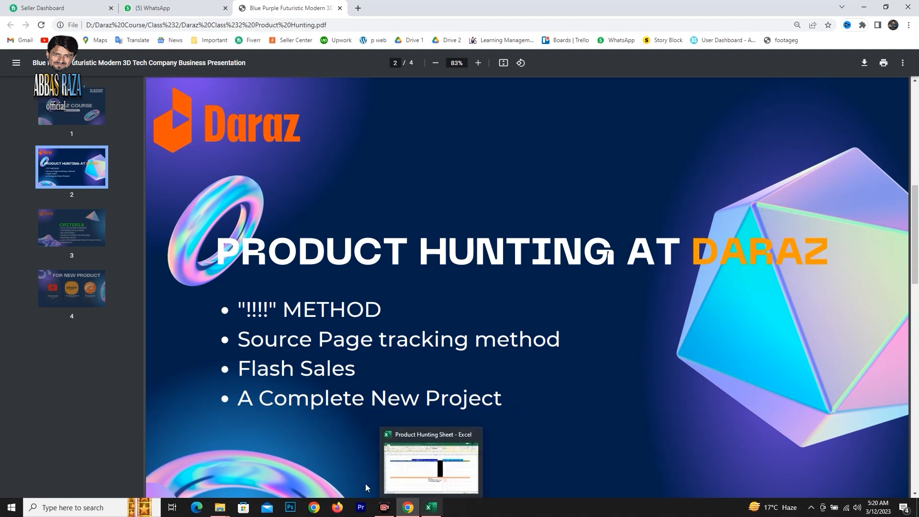
{"action": "left_click", "coordinate": [314, 508]}
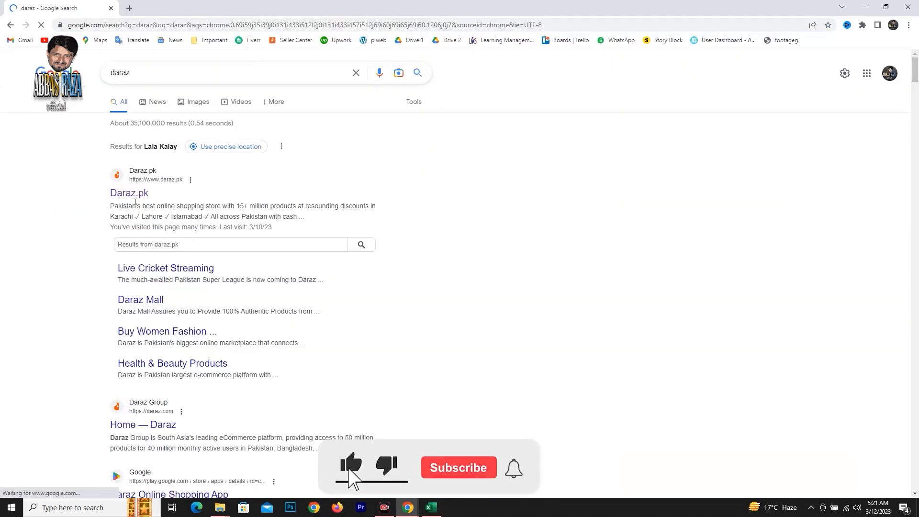
{"action": "left_click", "coordinate": [134, 195]}
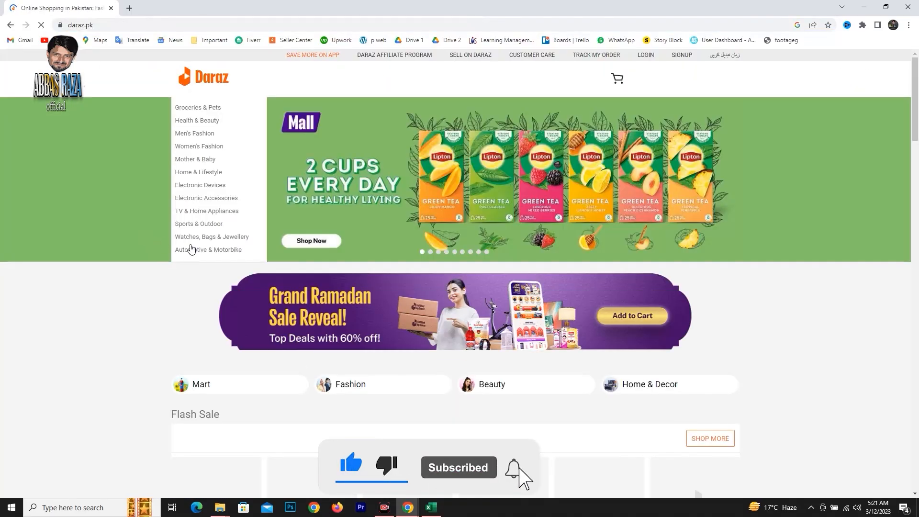
Search Daraz for "!!!!", including the quotation marks.
{"action": "left_click", "coordinate": [329, 78]}
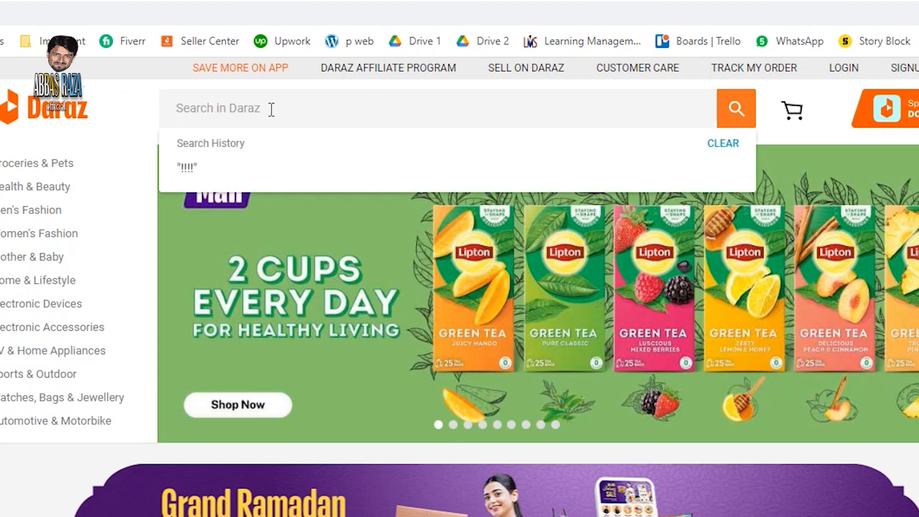
{"action": "type", "text": "\""}
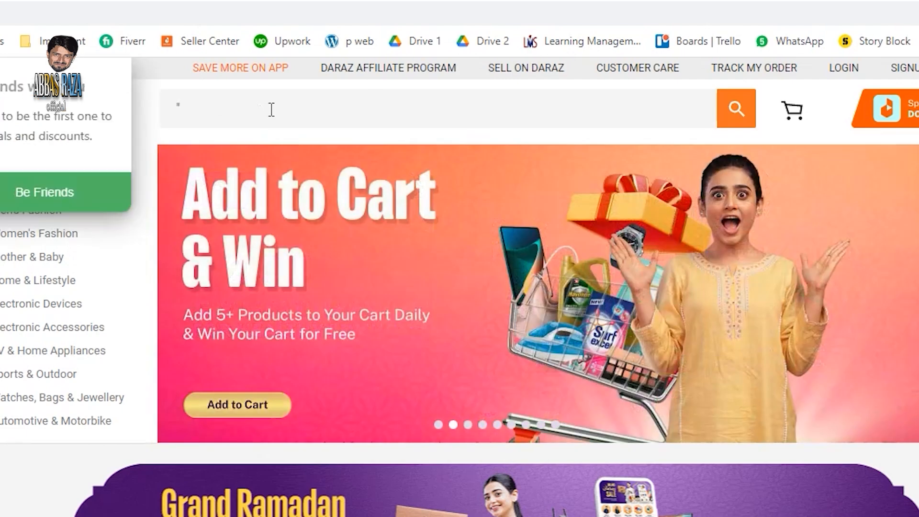
{"action": "type", "text": "!!!!\""}
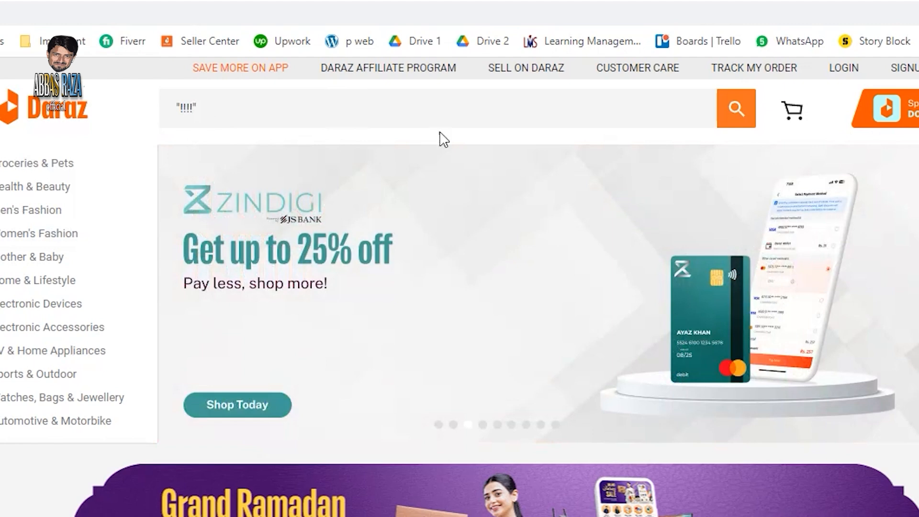
{"action": "left_click", "coordinate": [744, 103]}
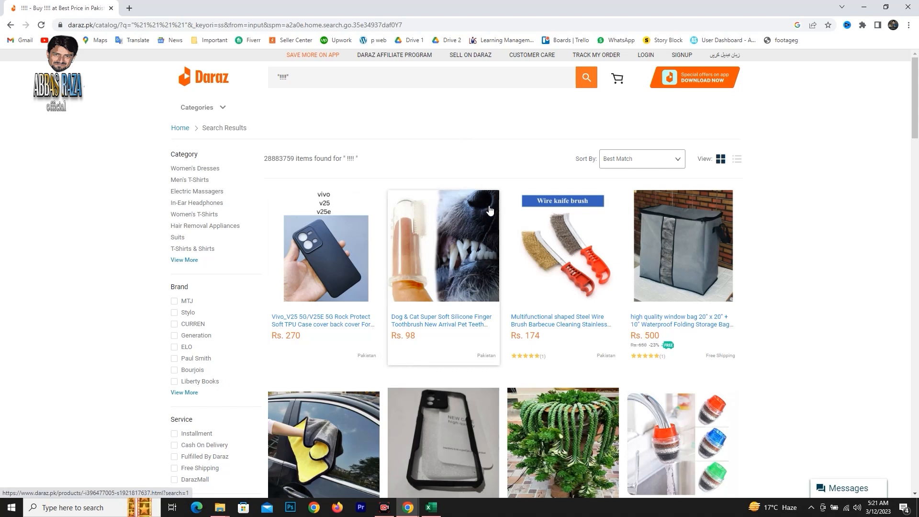
Filter the search results to a maximum price of 450.
{"action": "scroll", "coordinate": [206, 271], "scroll_direction": "down", "scroll_amount": 5}
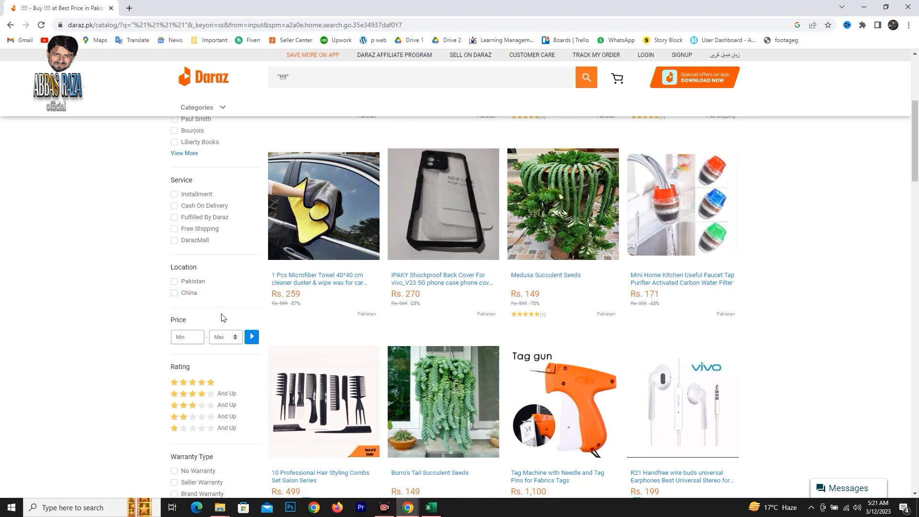
{"action": "left_click", "coordinate": [249, 343]}
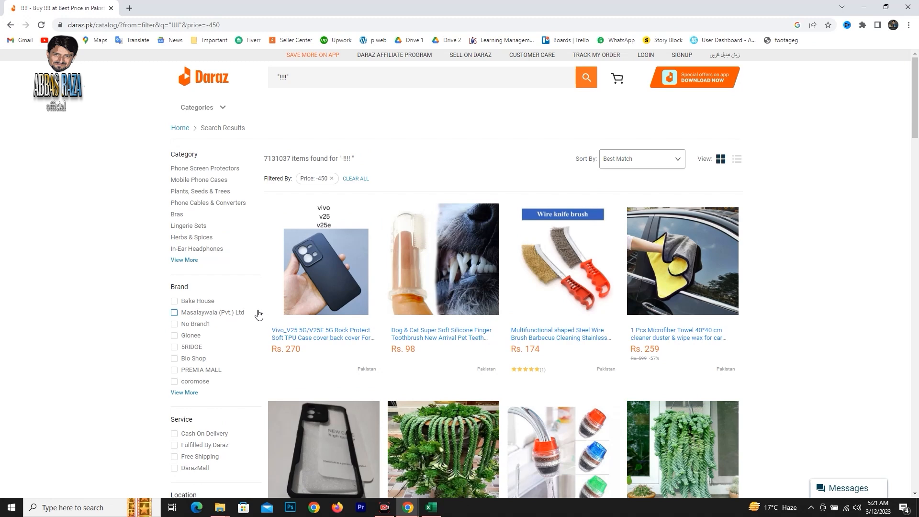
{"action": "scroll", "coordinate": [259, 314], "scroll_direction": "down", "scroll_amount": 5}
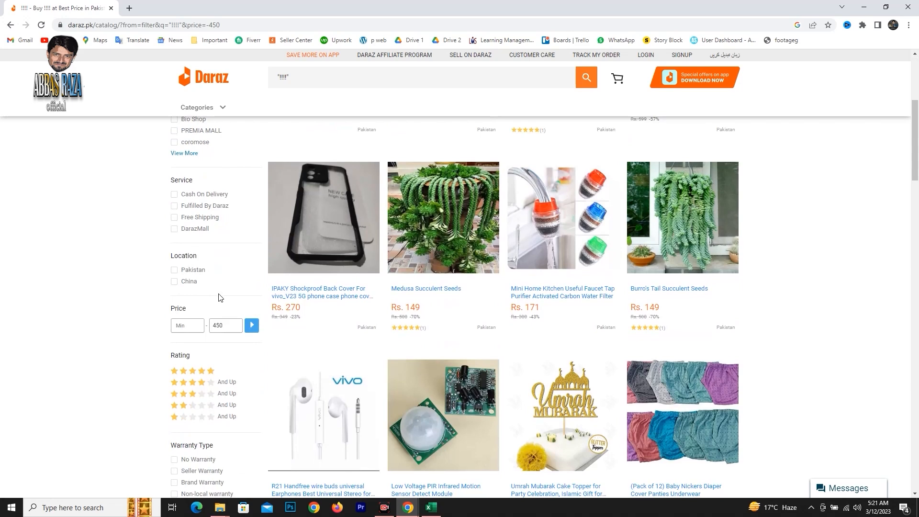
Browse the price-filtered results, checking each product's price, rating stars and number of reviews.
{"action": "scroll", "coordinate": [217, 299], "scroll_direction": "down", "scroll_amount": 4}
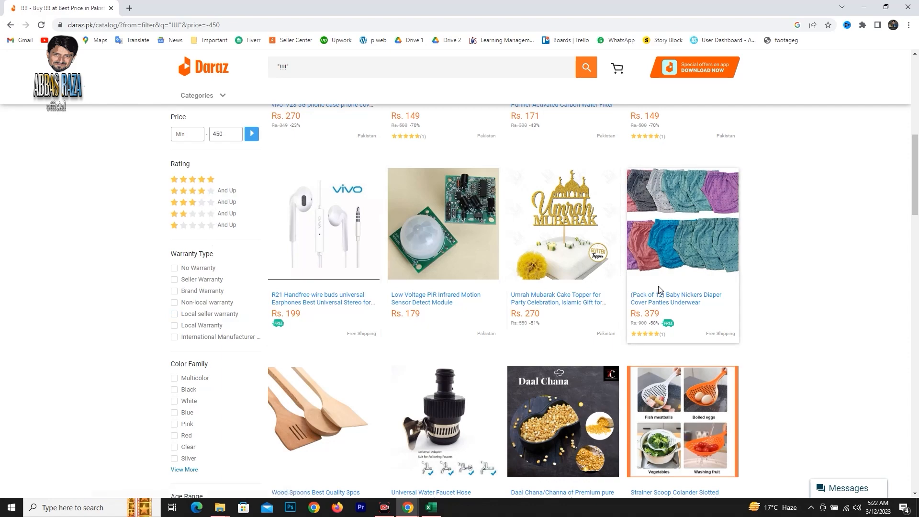
{"action": "scroll", "coordinate": [713, 315], "scroll_direction": "down", "scroll_amount": 4}
{"action": "scroll", "coordinate": [713, 316], "scroll_direction": "up", "scroll_amount": 8}
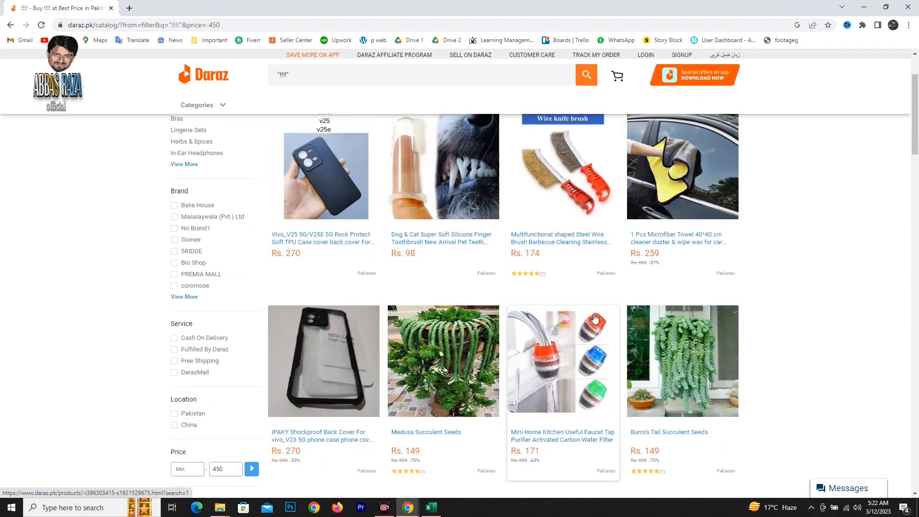
{"action": "scroll", "coordinate": [596, 318], "scroll_direction": "up", "scroll_amount": 2}
{"action": "scroll", "coordinate": [598, 316], "scroll_direction": "down", "scroll_amount": 2}
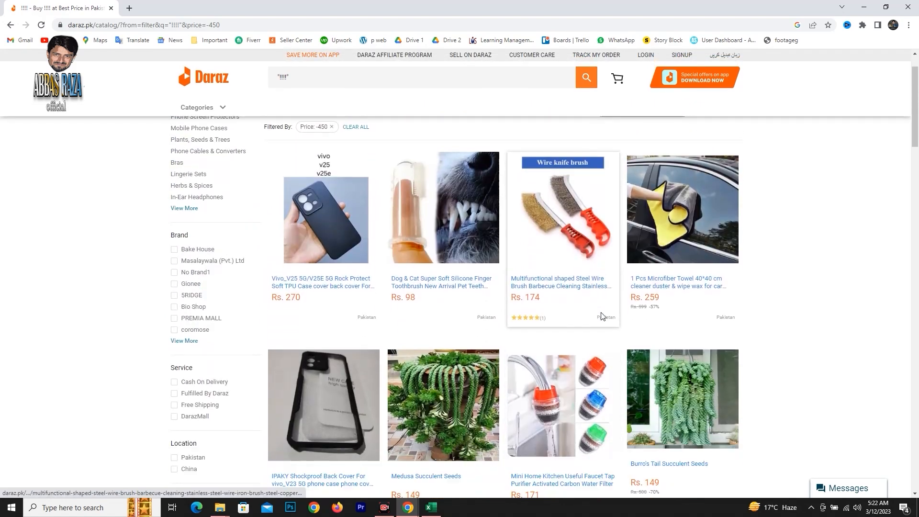
{"action": "scroll", "coordinate": [656, 268], "scroll_direction": "down", "scroll_amount": 5}
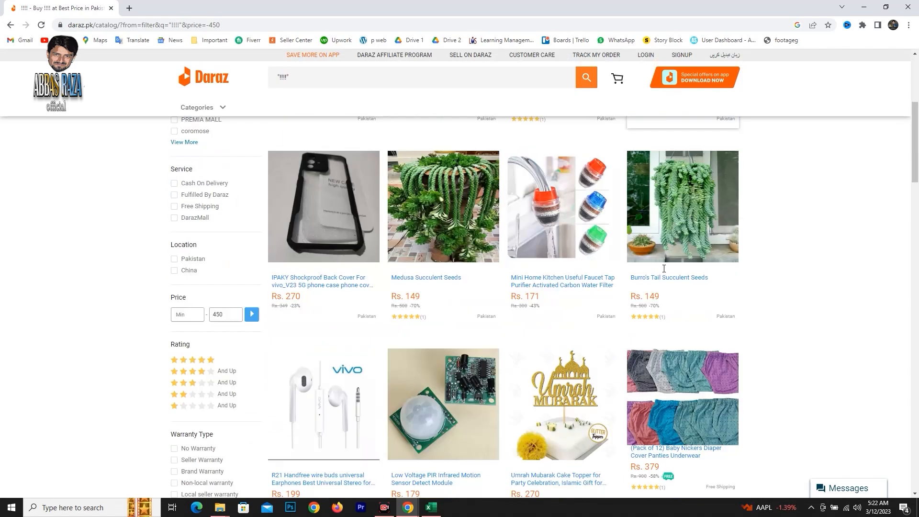
{"action": "scroll", "coordinate": [493, 287], "scroll_direction": "down", "scroll_amount": 17}
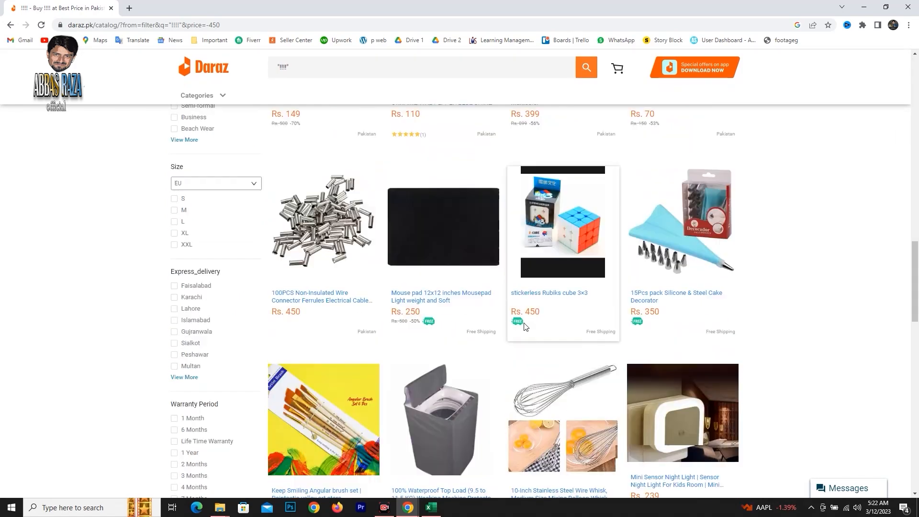
{"action": "scroll", "coordinate": [519, 302], "scroll_direction": "down", "scroll_amount": 7}
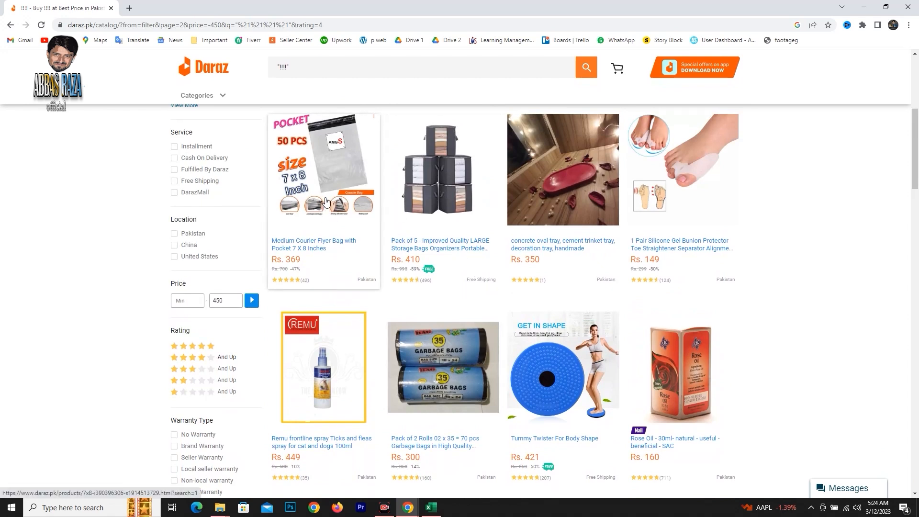
Open the Medium Courier Flyer Bag and the pack of 5 large storage bags listings in separate new tabs.
{"action": "scroll", "coordinate": [323, 206], "scroll_direction": "up", "scroll_amount": 1}
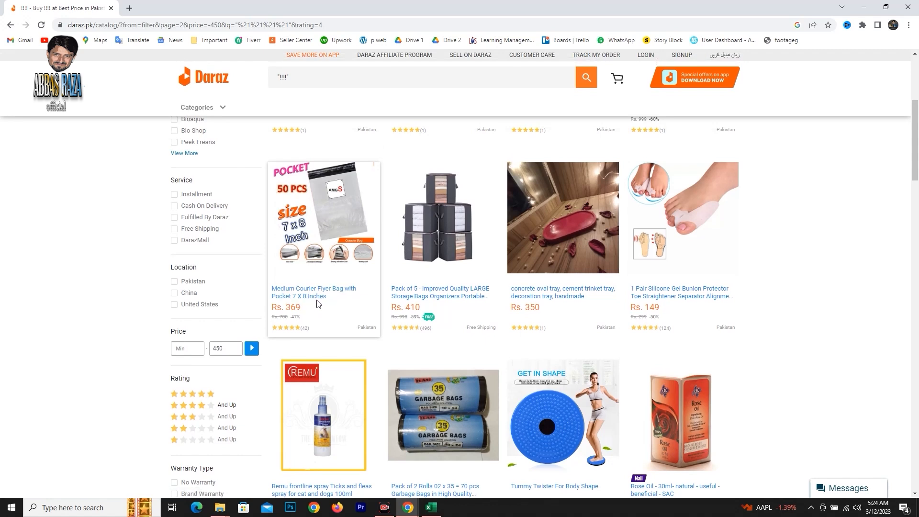
{"action": "right_click", "coordinate": [304, 190]}
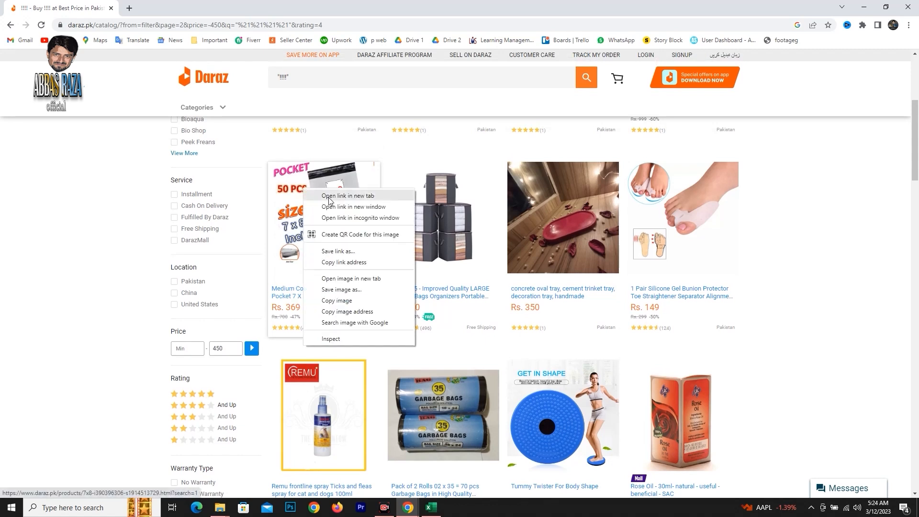
{"action": "left_click", "coordinate": [328, 196]}
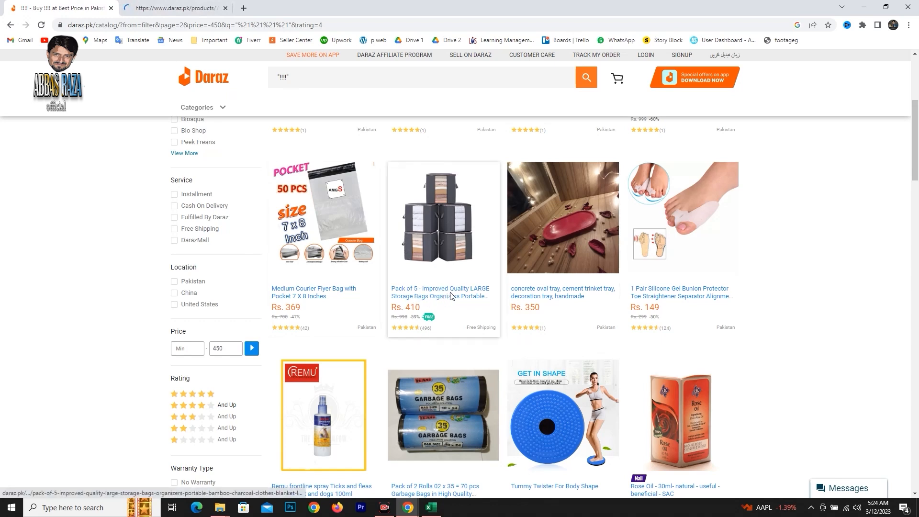
{"action": "right_click", "coordinate": [437, 216]}
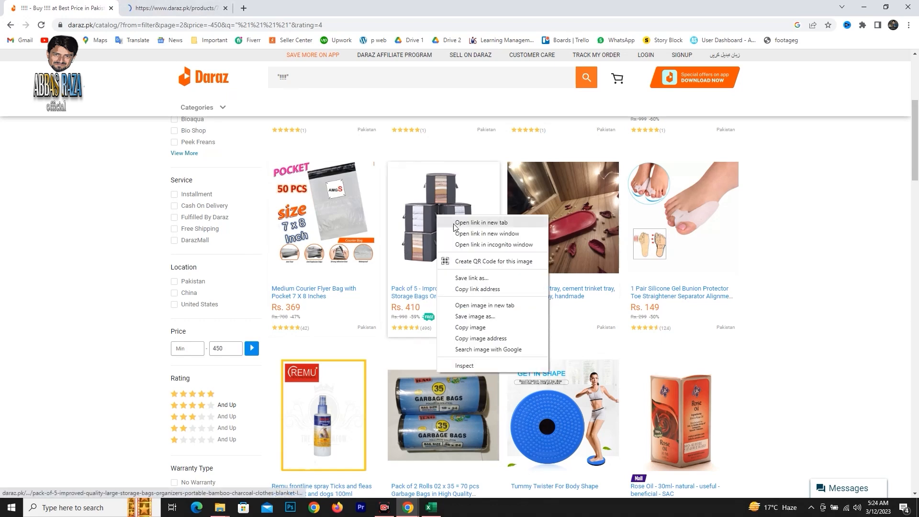
{"action": "left_click", "coordinate": [453, 223]}
Open the 1 Pair Silicone Gel Bunion Protector listing in a new tab and return to the search results.
{"action": "scroll", "coordinate": [728, 248], "scroll_direction": "down", "scroll_amount": 1}
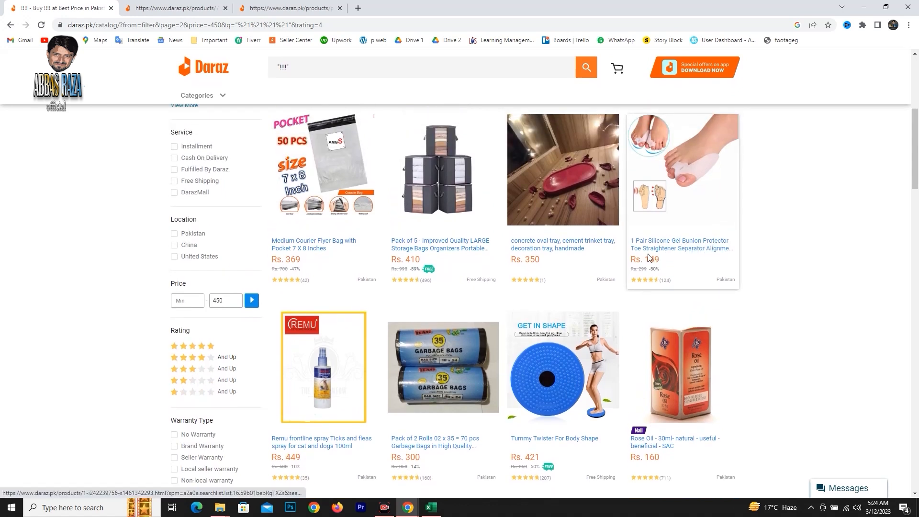
{"action": "right_click", "coordinate": [662, 181]}
{"action": "left_click", "coordinate": [685, 188]}
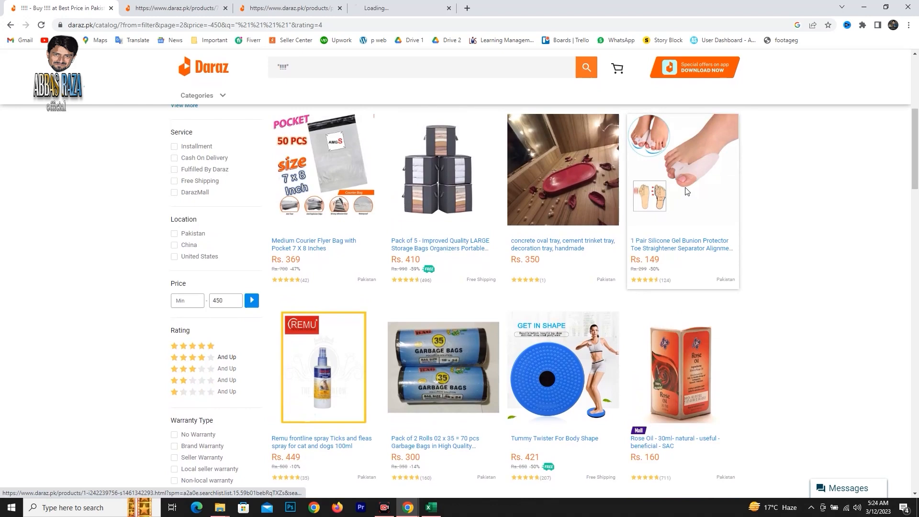
{"action": "left_click", "coordinate": [406, 10]}
{"action": "key", "text": "ctrl+Tab"}
Open the Rose Oil 30ml and Tummy Twister For Body Shape listings in separate new tabs.
{"action": "scroll", "coordinate": [441, 256], "scroll_direction": "down", "scroll_amount": 3}
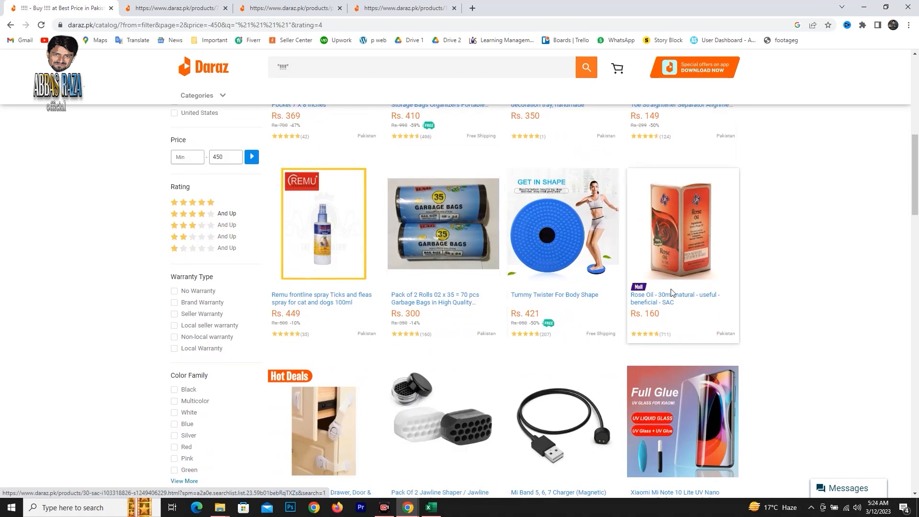
{"action": "right_click", "coordinate": [674, 245]}
{"action": "left_click", "coordinate": [690, 250]}
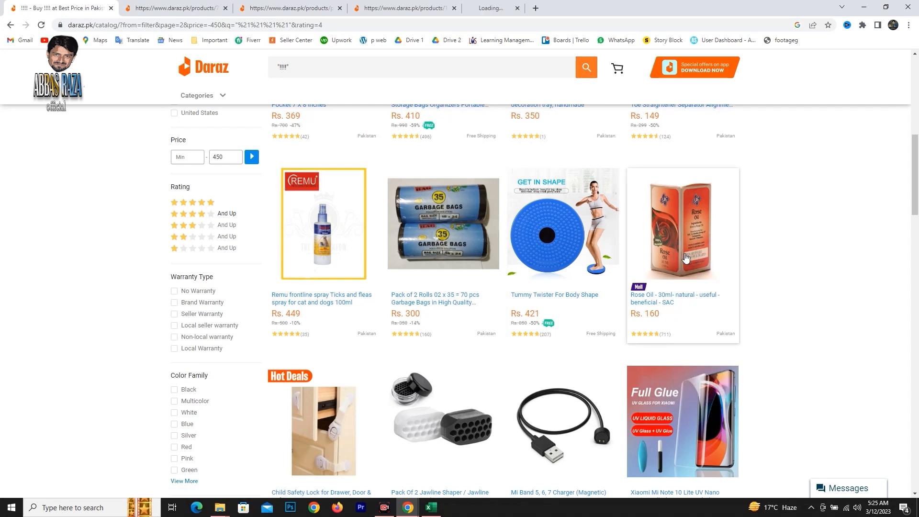
{"action": "right_click", "coordinate": [549, 239]}
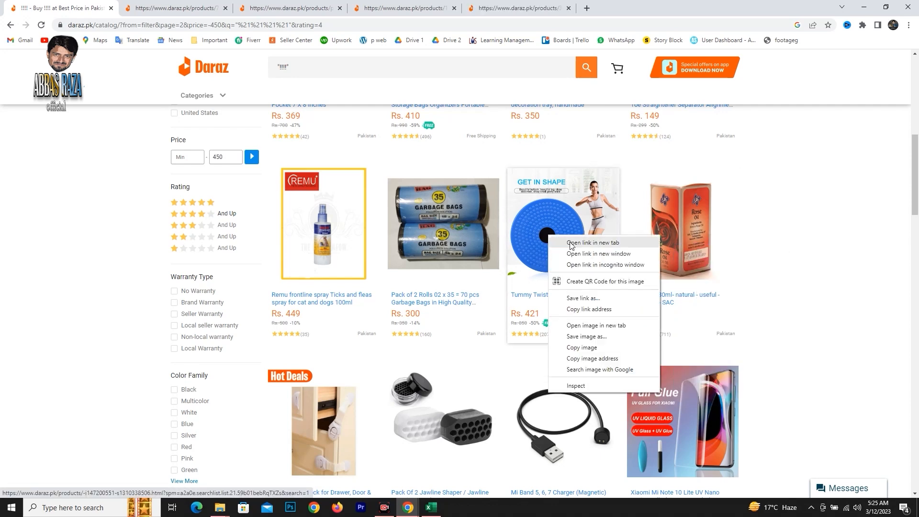
{"action": "left_click", "coordinate": [571, 242]}
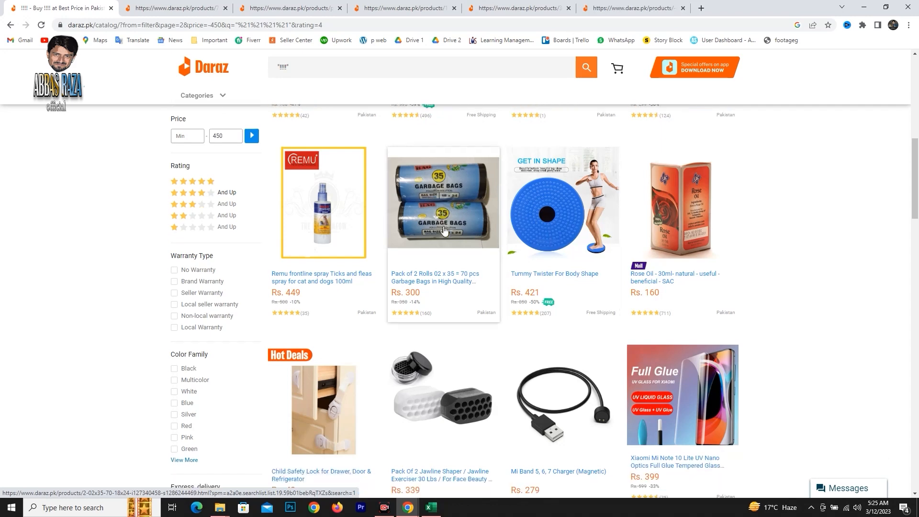
Look through the remaining products on this results page, comparing their prices and review counts.
{"action": "scroll", "coordinate": [442, 239], "scroll_direction": "down", "scroll_amount": 5}
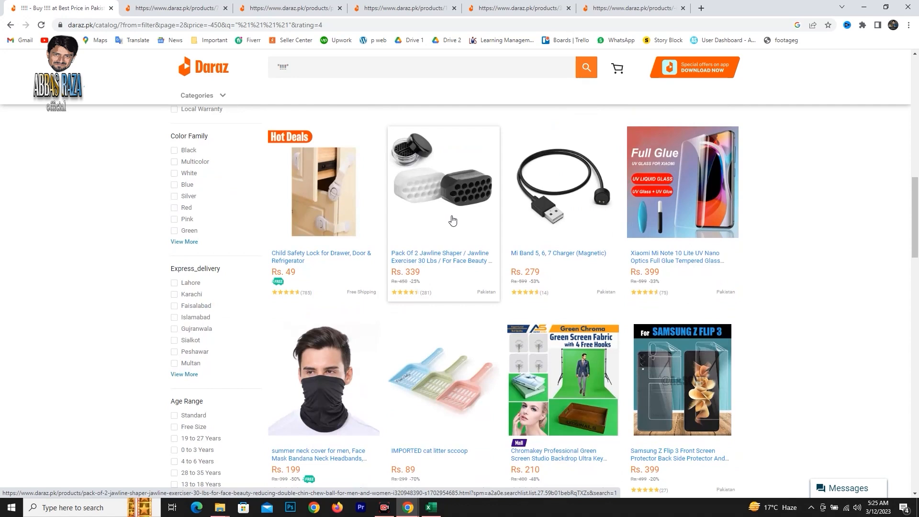
{"action": "scroll", "coordinate": [453, 218], "scroll_direction": "down", "scroll_amount": 3}
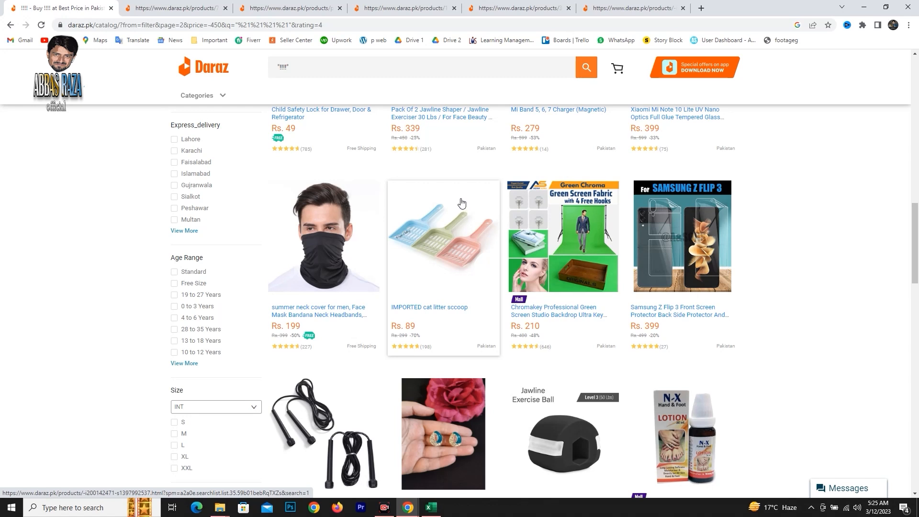
{"action": "scroll", "coordinate": [461, 203], "scroll_direction": "down", "scroll_amount": 1}
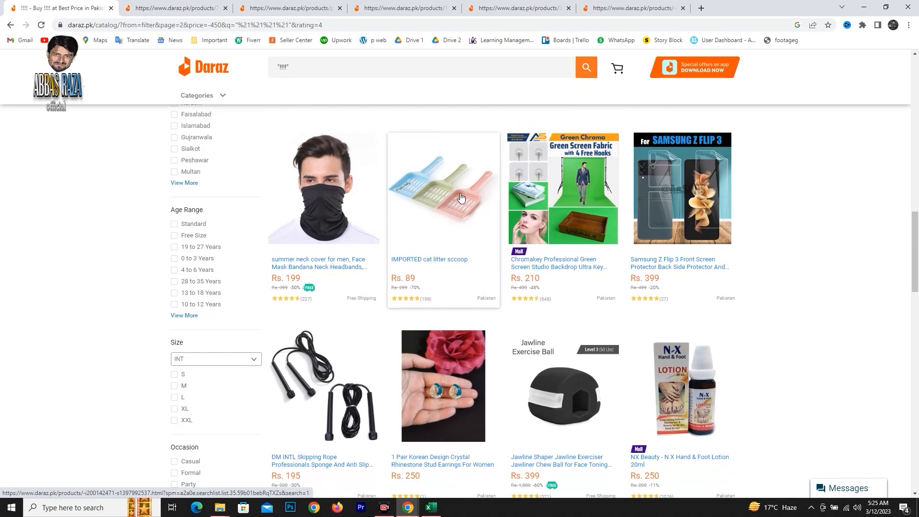
{"action": "scroll", "coordinate": [461, 198], "scroll_direction": "down", "scroll_amount": 2}
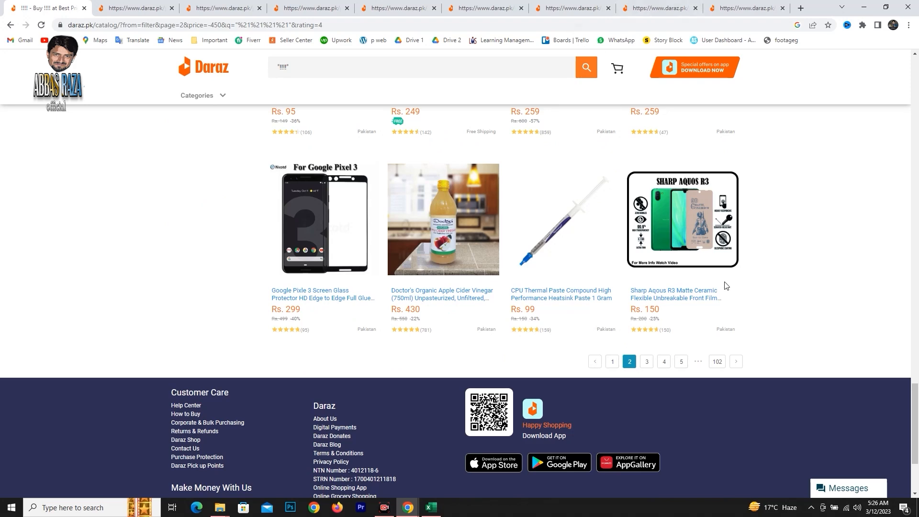
View the opened Medium Courier Flyer Bag listing and decline its "Daz wants to be friends with you" offer.
{"action": "key", "text": "ctrl+Tab"}
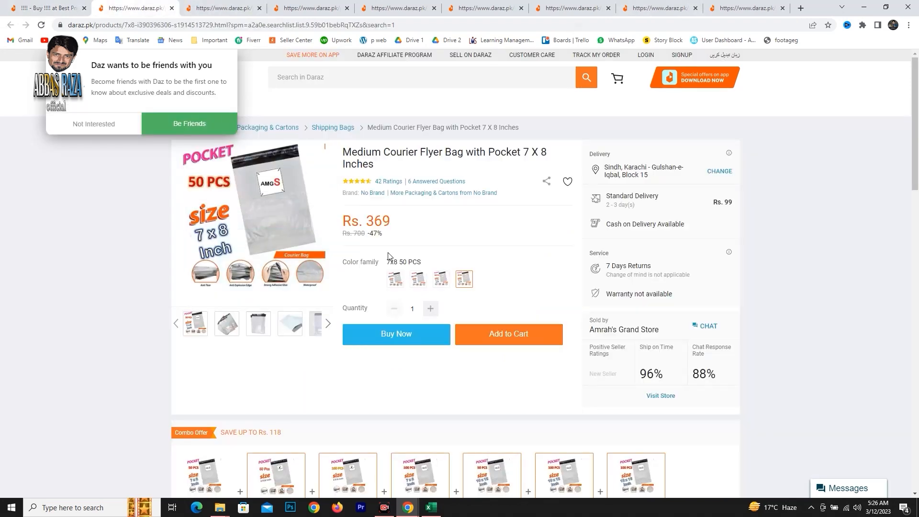
{"action": "left_click", "coordinate": [102, 124]}
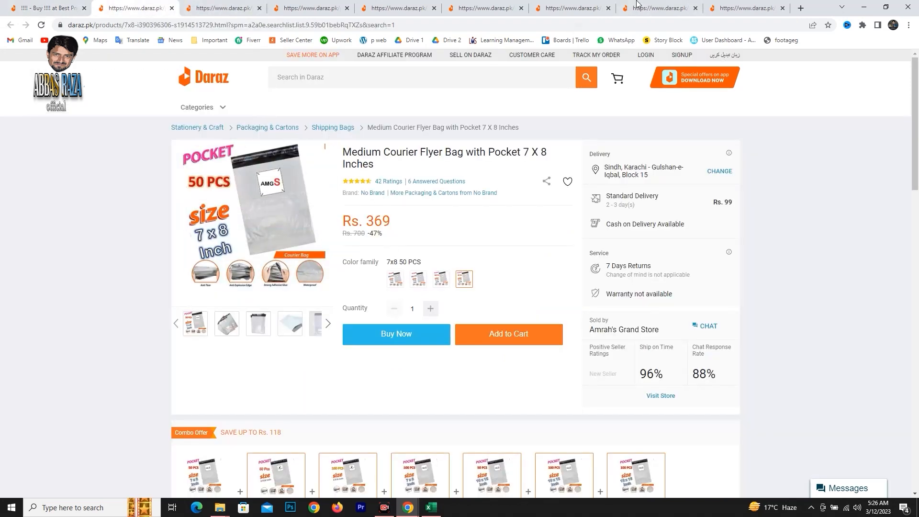
Examine the ratings and the dates of the customer reviews on the CPU Thermal Paste Compound listing.
{"action": "left_click", "coordinate": [708, 5]}
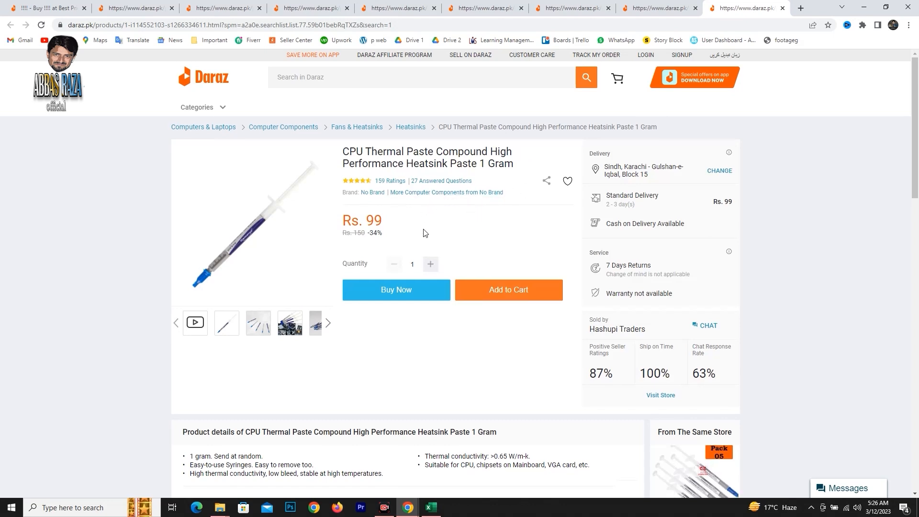
{"action": "scroll", "coordinate": [424, 233], "scroll_direction": "down", "scroll_amount": 10}
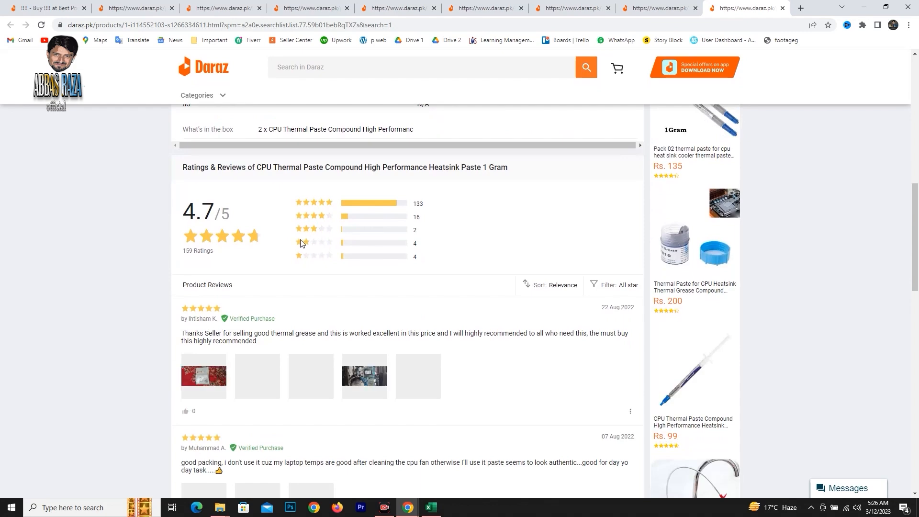
{"action": "scroll", "coordinate": [311, 224], "scroll_direction": "down", "scroll_amount": 2}
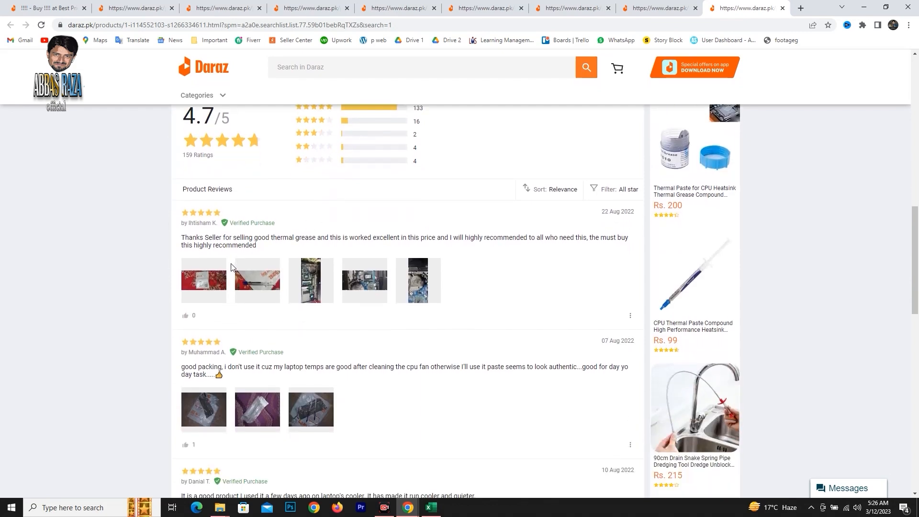
Review the star-rating breakdown, customer reviews and product details on the CPU Thermal Paste Compound listing.
{"action": "scroll", "coordinate": [383, 271], "scroll_direction": "up", "scroll_amount": 5}
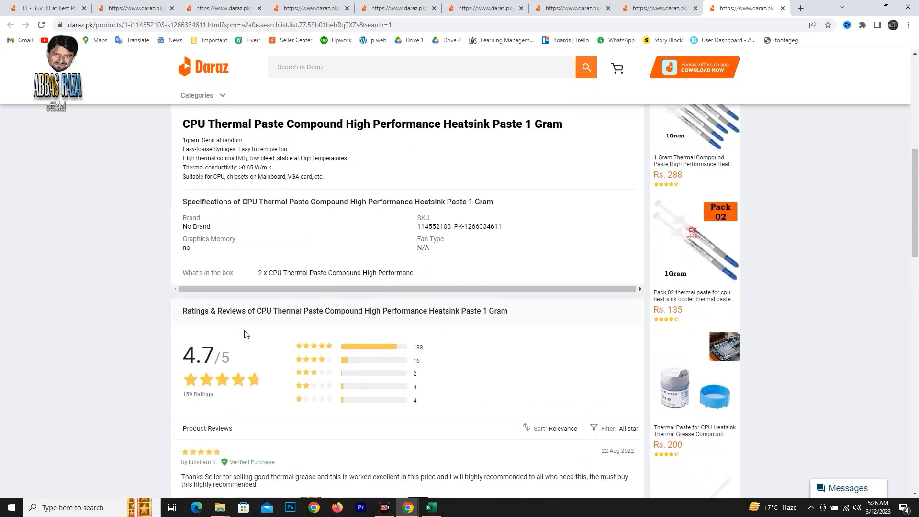
{"action": "scroll", "coordinate": [208, 355], "scroll_direction": "down", "scroll_amount": 1}
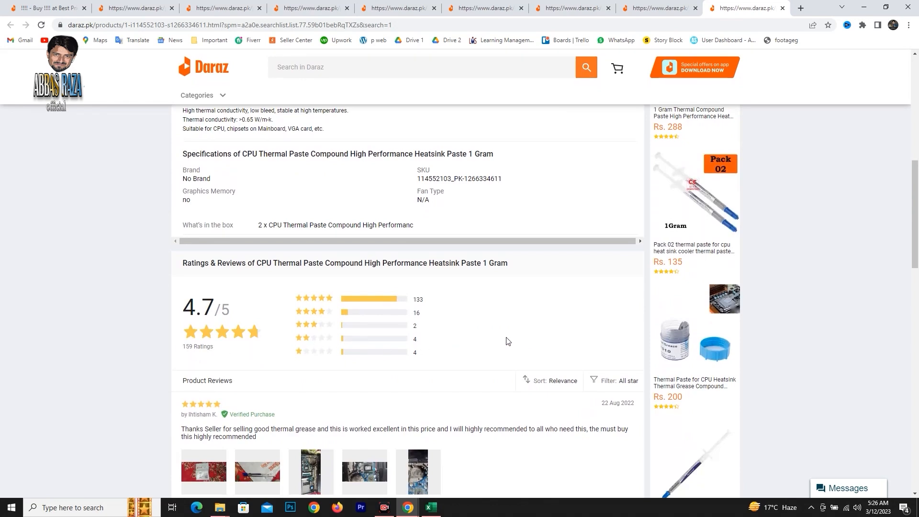
{"action": "scroll", "coordinate": [498, 325], "scroll_direction": "down", "scroll_amount": 6}
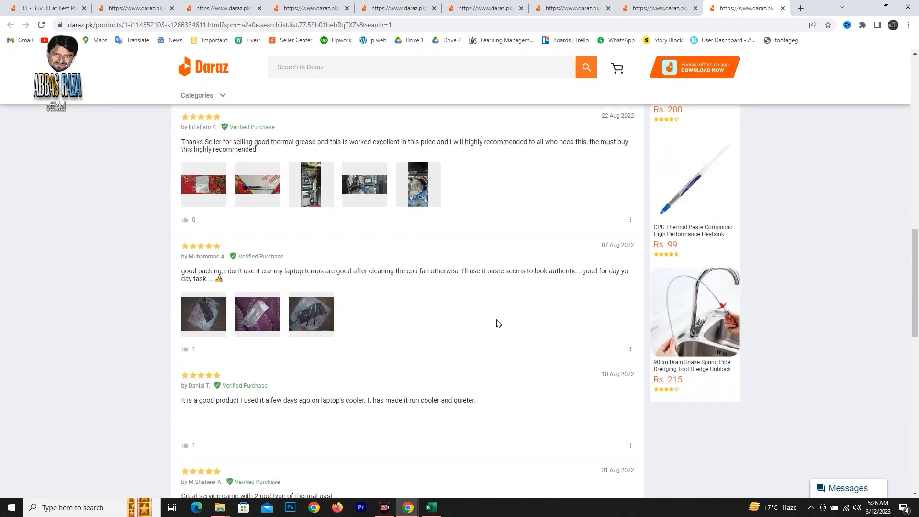
{"action": "scroll", "coordinate": [498, 322], "scroll_direction": "up", "scroll_amount": 12}
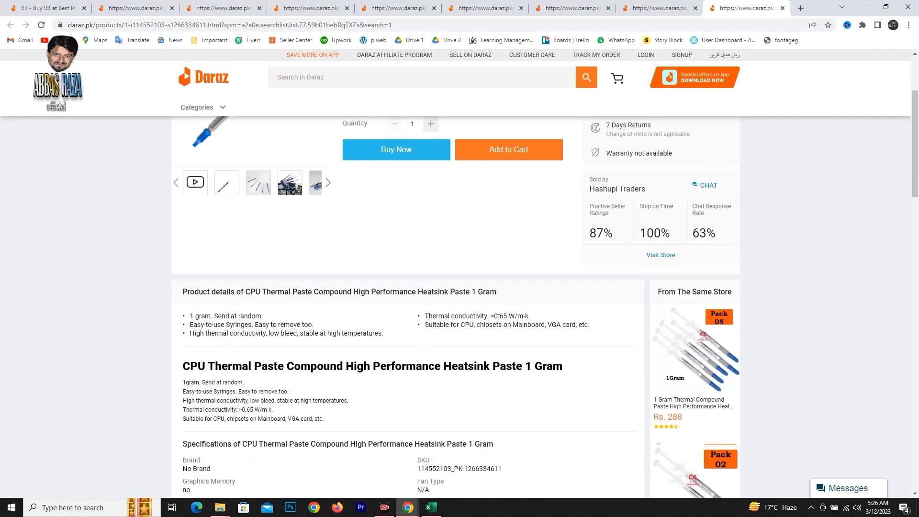
{"action": "scroll", "coordinate": [498, 317], "scroll_direction": "up", "scroll_amount": 3}
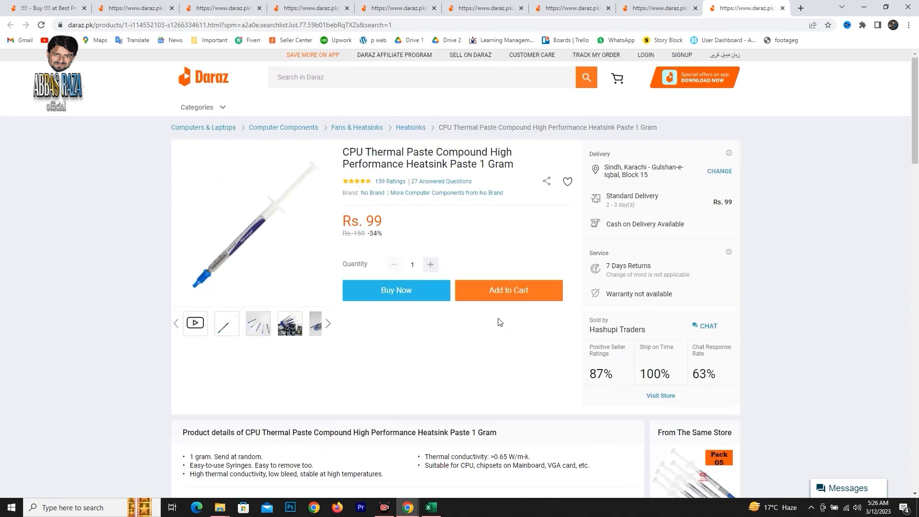
Search Daraz for "Cpu thermal paste" from the search results tab and compare the competing products' prices and review counts.
{"action": "left_click", "coordinate": [56, 13]}
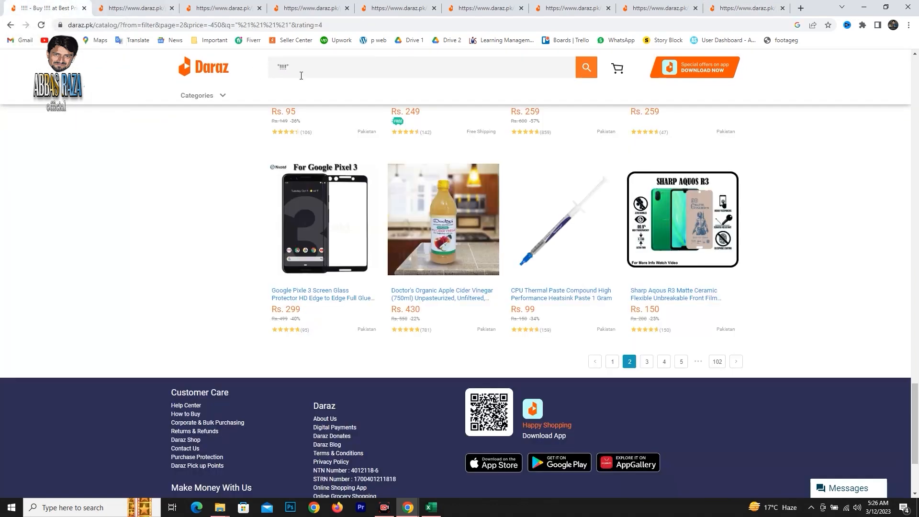
{"action": "type", "text": "Cpu thermal paste"}
{"action": "key", "text": "Return"}
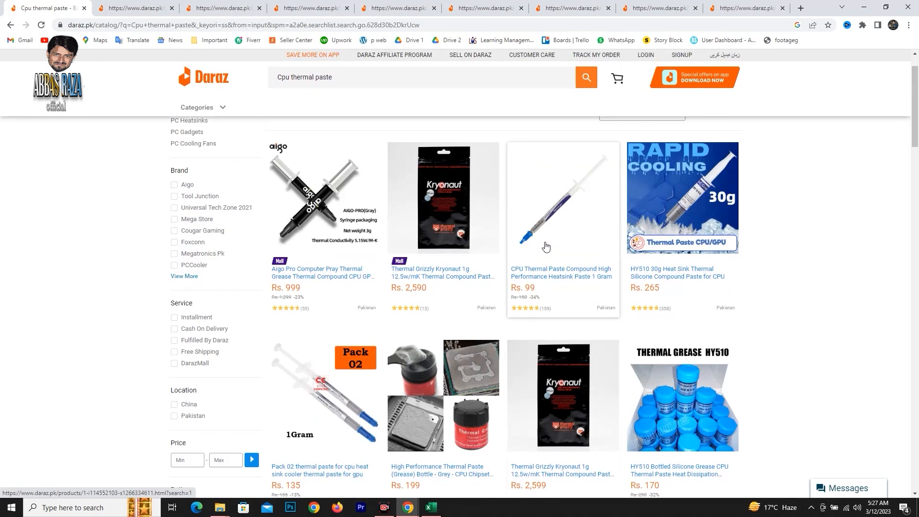
{"action": "scroll", "coordinate": [545, 247], "scroll_direction": "down", "scroll_amount": 2}
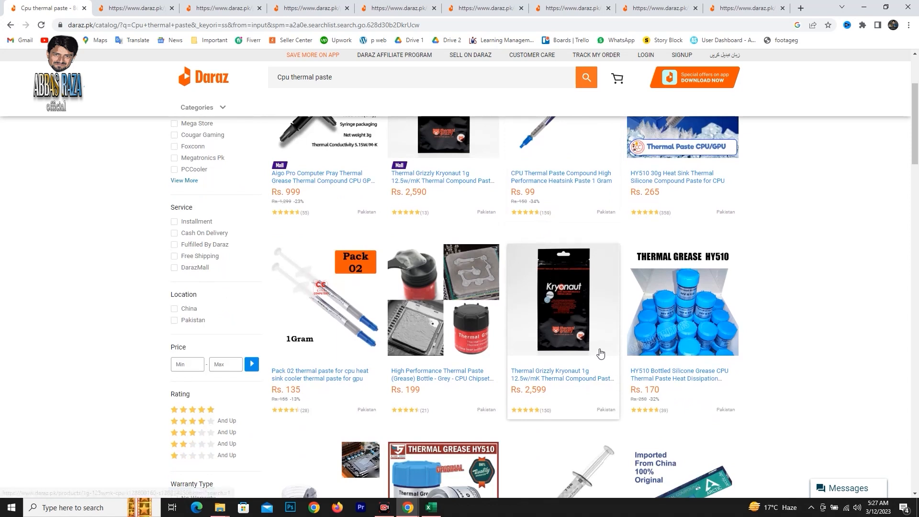
{"action": "scroll", "coordinate": [544, 310], "scroll_direction": "up", "scroll_amount": 2}
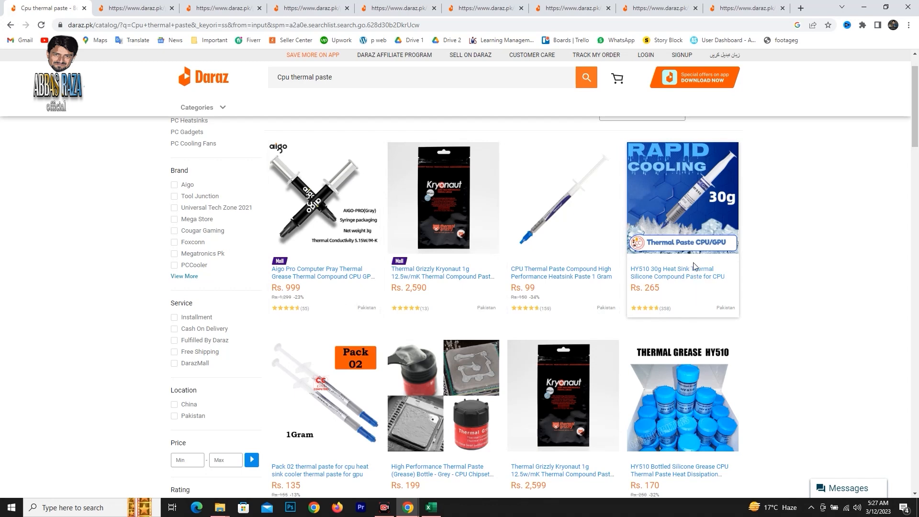
{"action": "scroll", "coordinate": [693, 264], "scroll_direction": "down", "scroll_amount": 5}
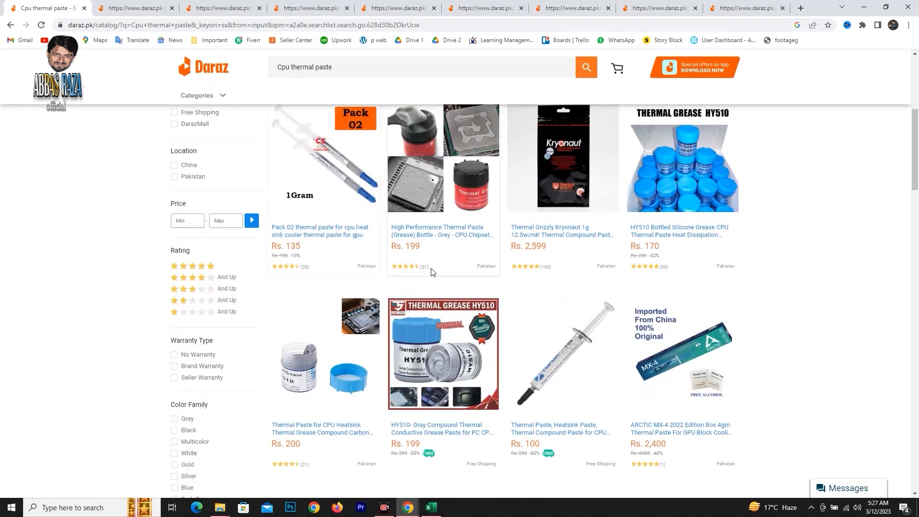
{"action": "scroll", "coordinate": [584, 262], "scroll_direction": "up", "scroll_amount": 3}
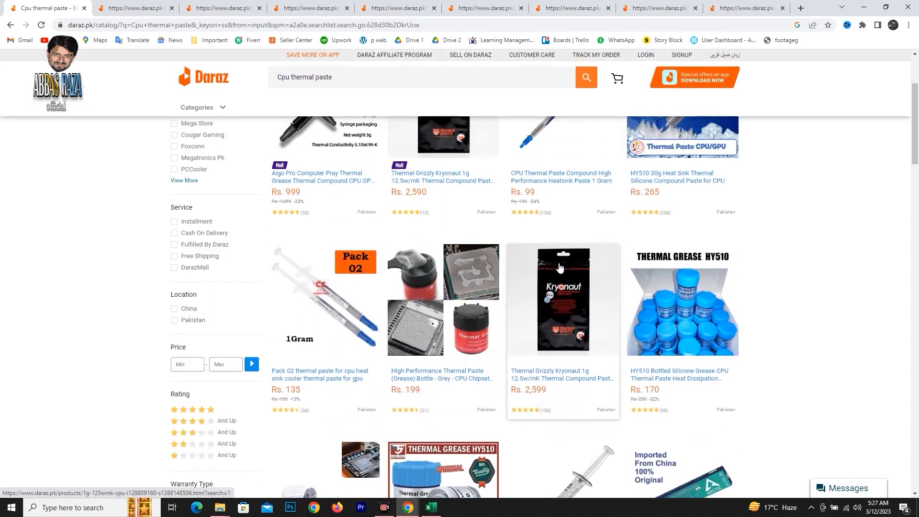
Check the opened listings and close the Medium Courier Flyer Bag and Pack of 5 Storage Bags Organizers tabs.
{"action": "left_click", "coordinate": [633, 10]}
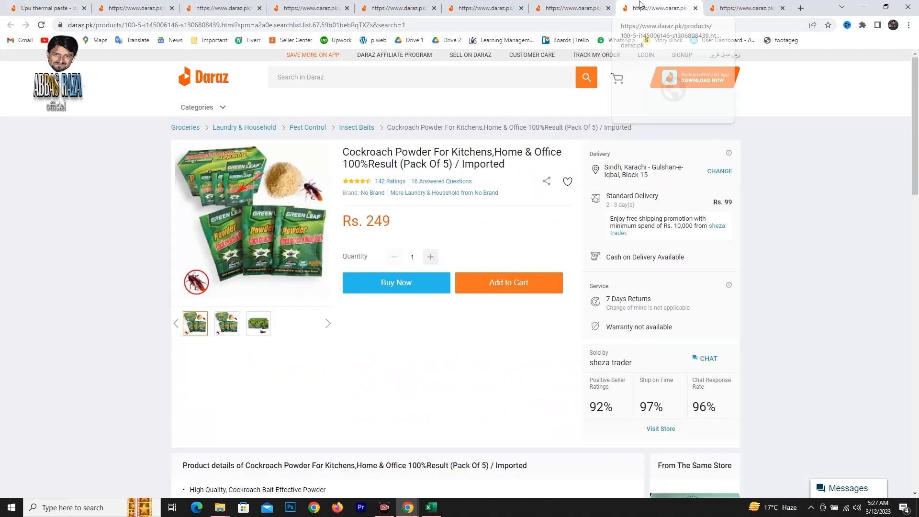
{"action": "left_click", "coordinate": [148, 8]}
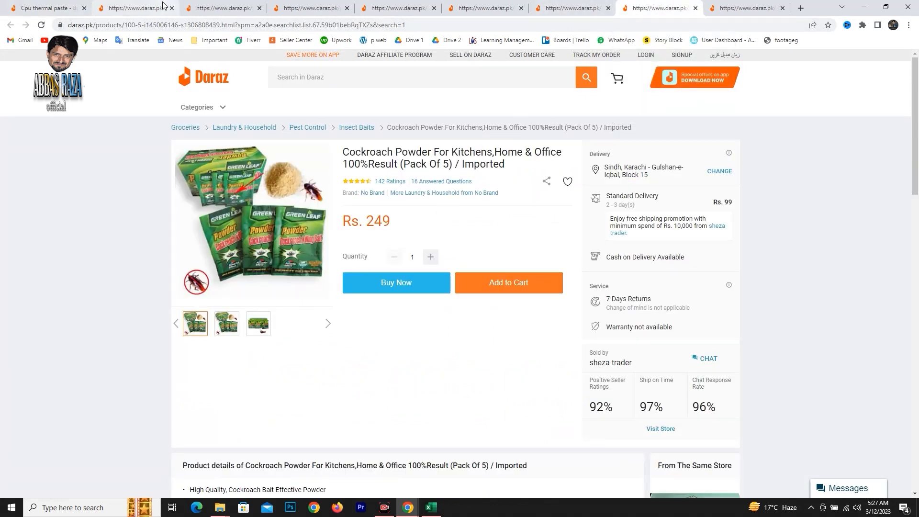
{"action": "left_click", "coordinate": [209, 5]}
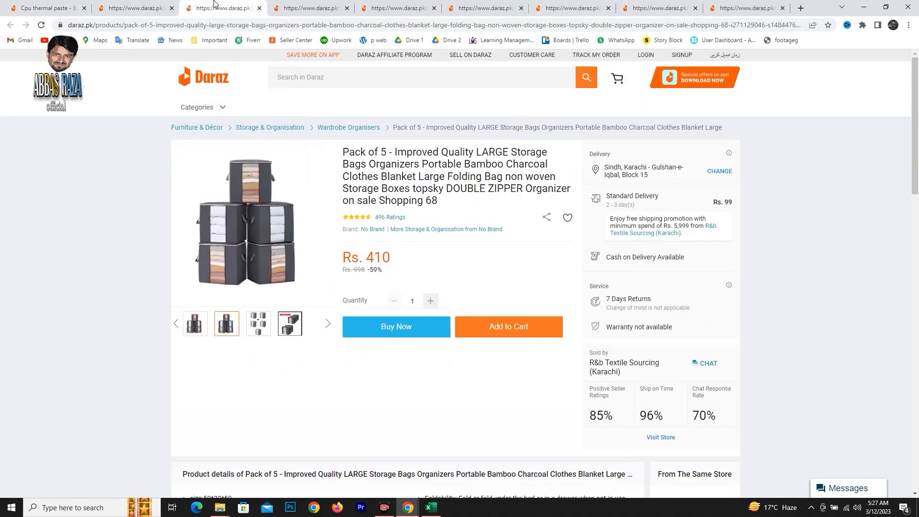
{"action": "left_click", "coordinate": [151, 8]}
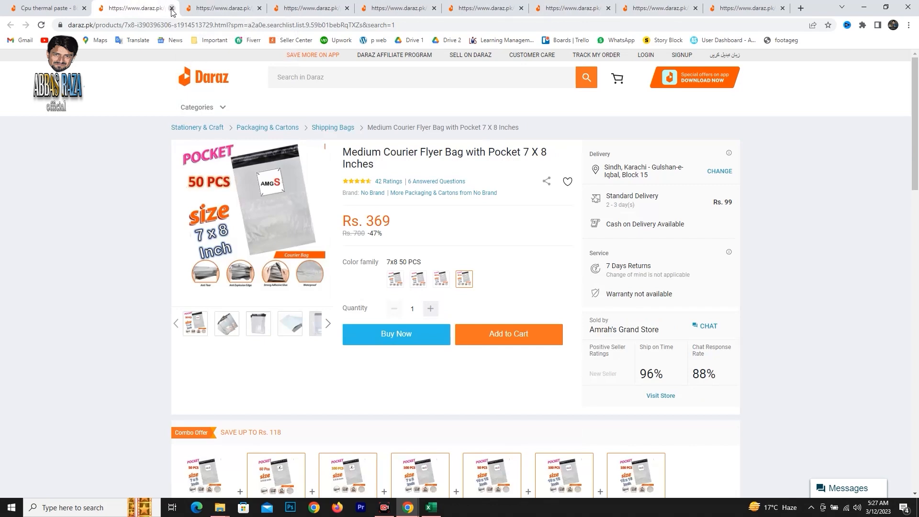
{"action": "left_click", "coordinate": [172, 8]}
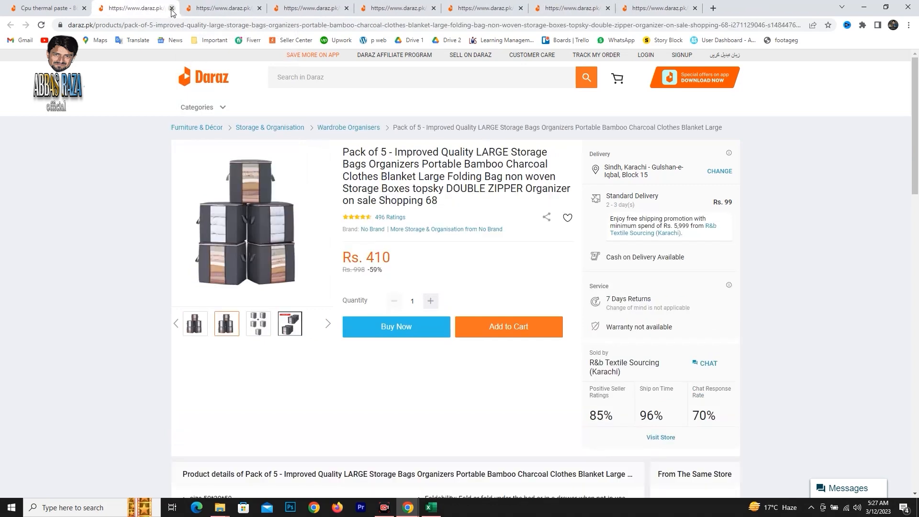
{"action": "left_click", "coordinate": [171, 8]}
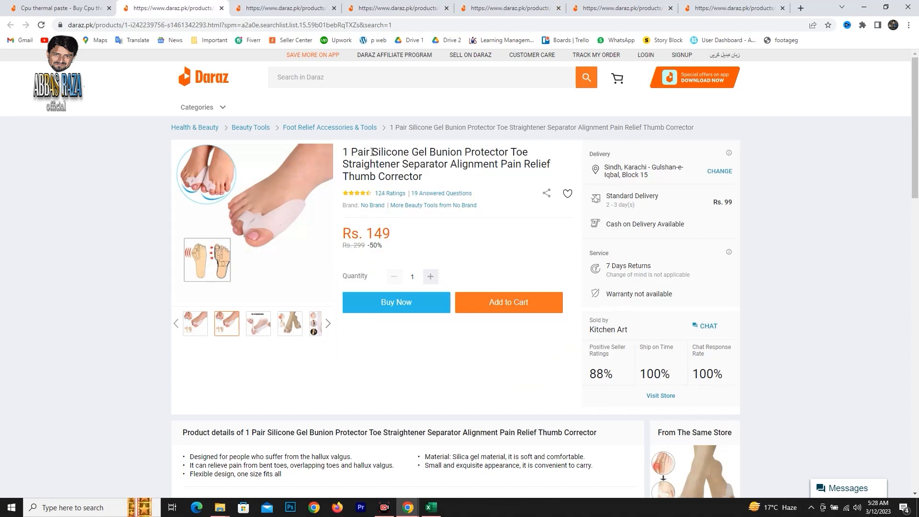
Copy "Silicone Gel Bunion Protector" from the toe straightener listing's title and search Daraz for it in the search results tab.
{"action": "left_click_drag", "start_coordinate": [372, 151], "coordinate": [509, 152]}
{"action": "key", "text": "ctrl+c"}
{"action": "left_click", "coordinate": [62, 8]}
{"action": "left_click_drag", "start_coordinate": [367, 80], "coordinate": [121, 86]}
{"action": "key", "text": "ctrl+v"}
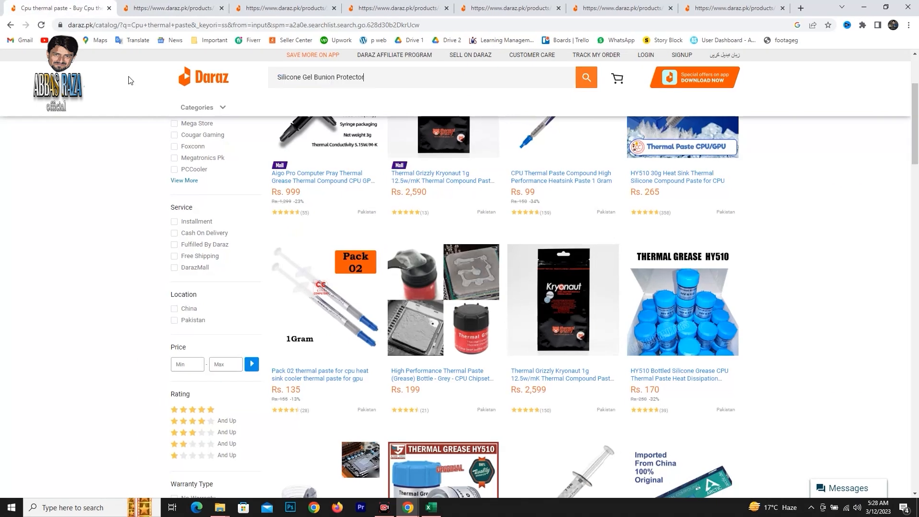
{"action": "key", "text": "Return"}
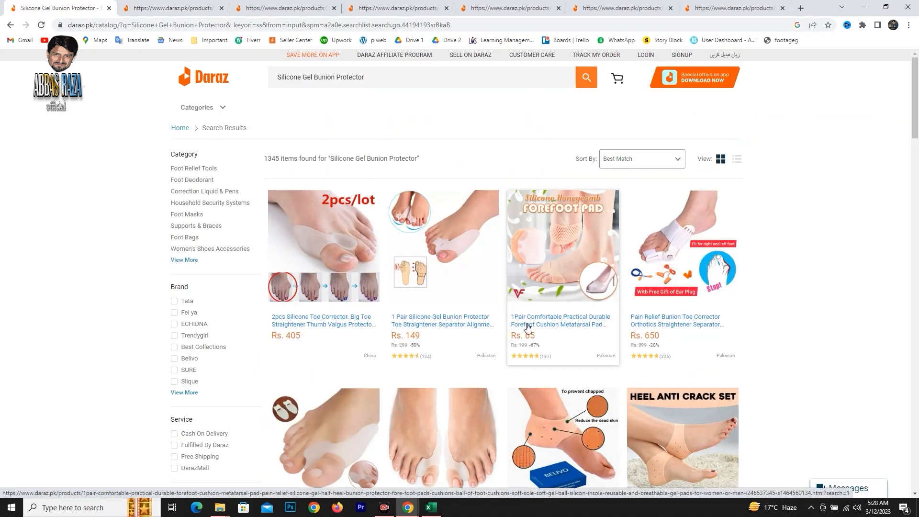
Compare the bunion protector results' prices and review counts, declining the "Daz wants to be friends with you" offer.
{"action": "scroll", "coordinate": [597, 308], "scroll_direction": "down", "scroll_amount": 3}
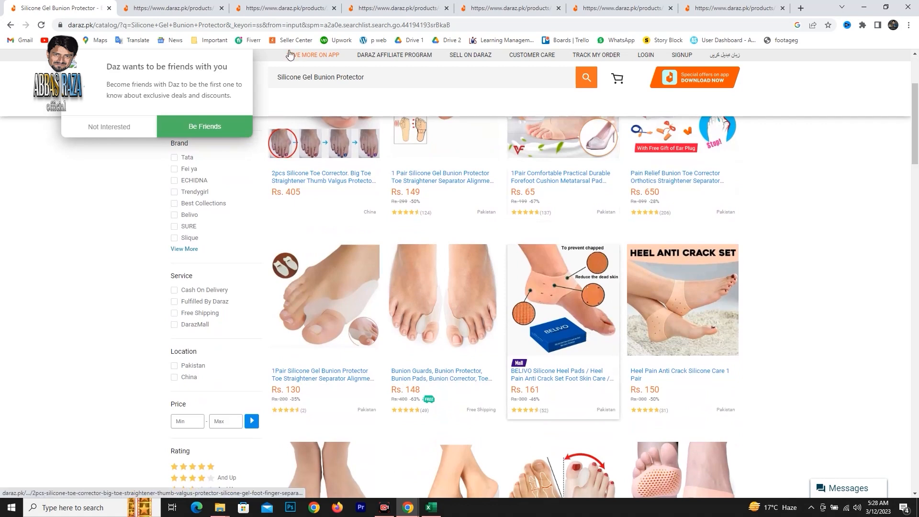
{"action": "left_click", "coordinate": [118, 126]}
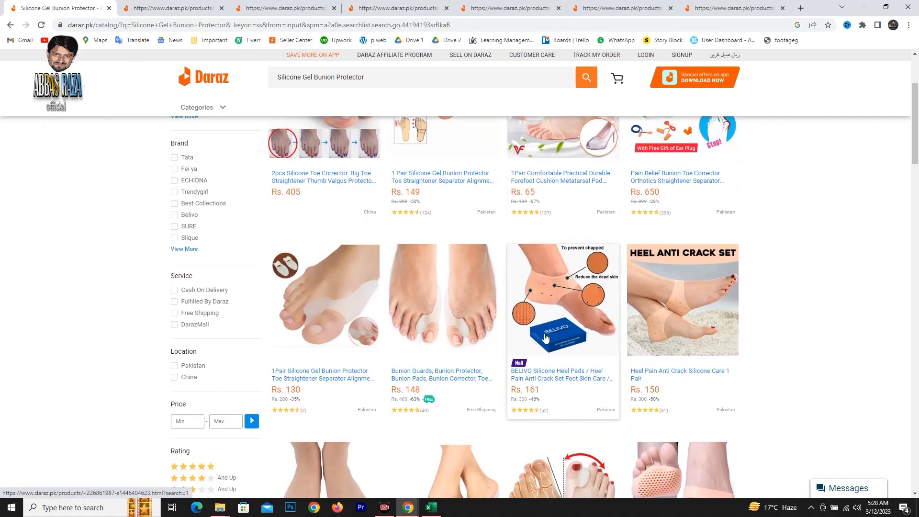
{"action": "scroll", "coordinate": [545, 337], "scroll_direction": "up", "scroll_amount": 3}
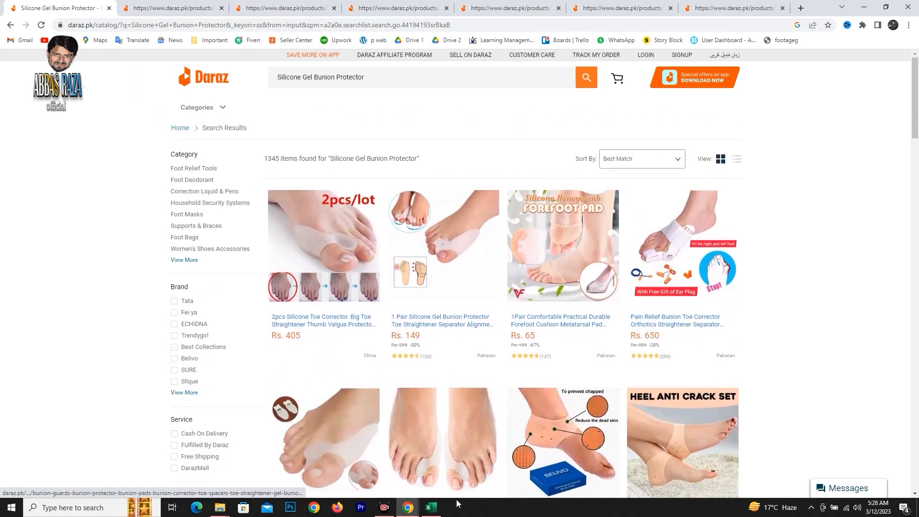
Look over the Product Hunting Sheet in Excel, and return to the Silicone Gel Bunion Protector listing in the browser.
{"action": "left_click", "coordinate": [431, 508]}
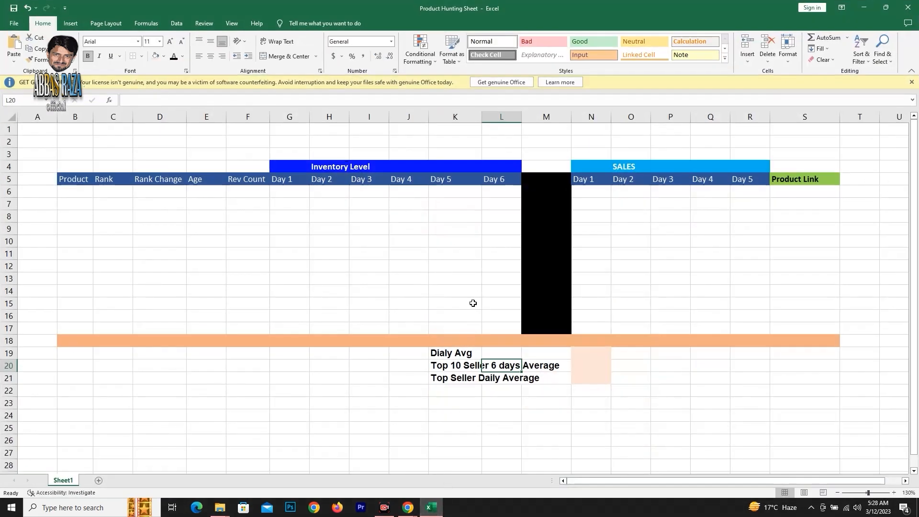
{"action": "left_click", "coordinate": [864, 7]}
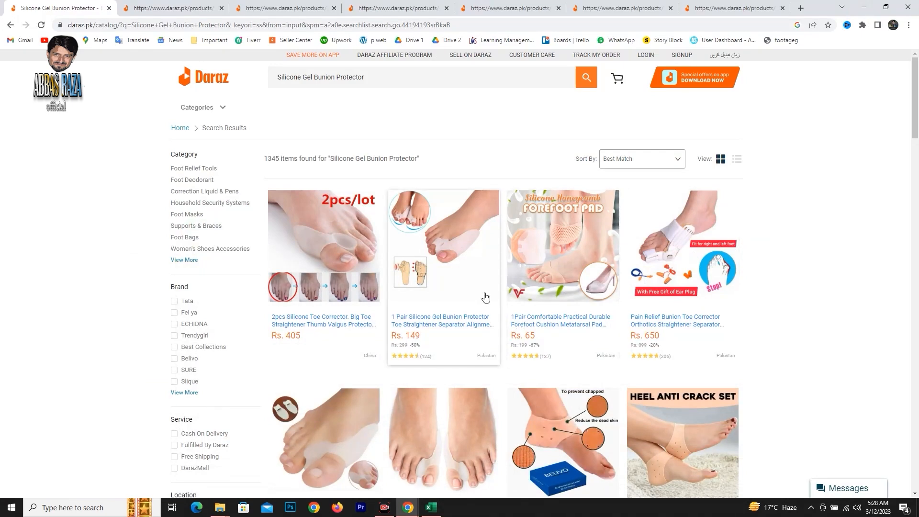
{"action": "left_click", "coordinate": [177, 6]}
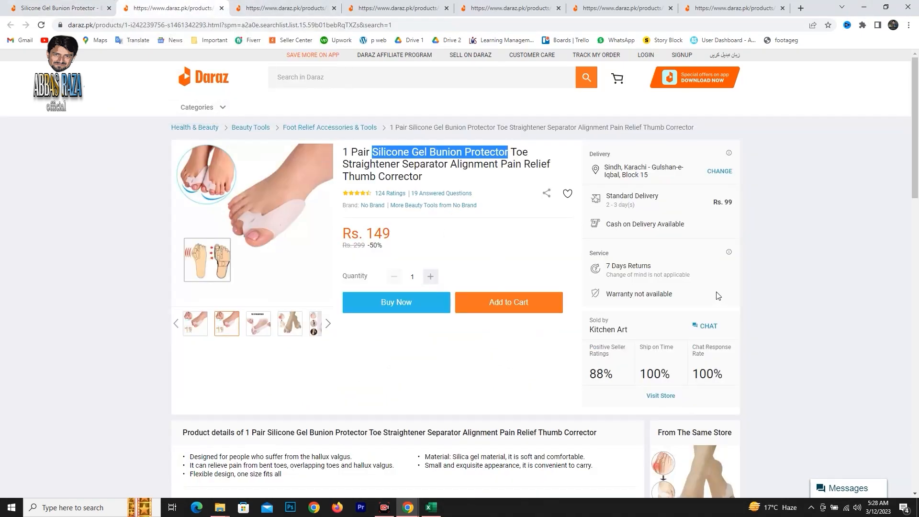
{"action": "left_click", "coordinate": [496, 368]}
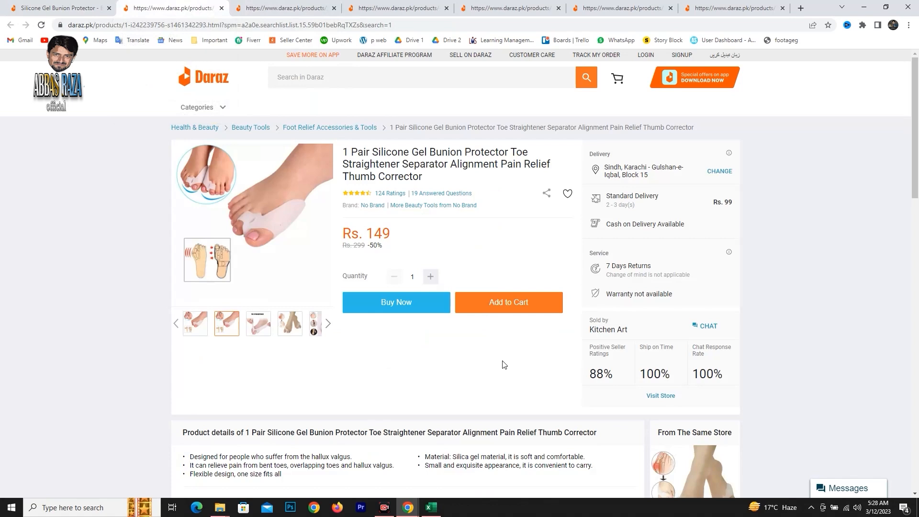
Open the page source of the Silicone Gel Bunion Protector listing and find the "stock" entries in it.
{"action": "key", "text": "ctrl+u"}
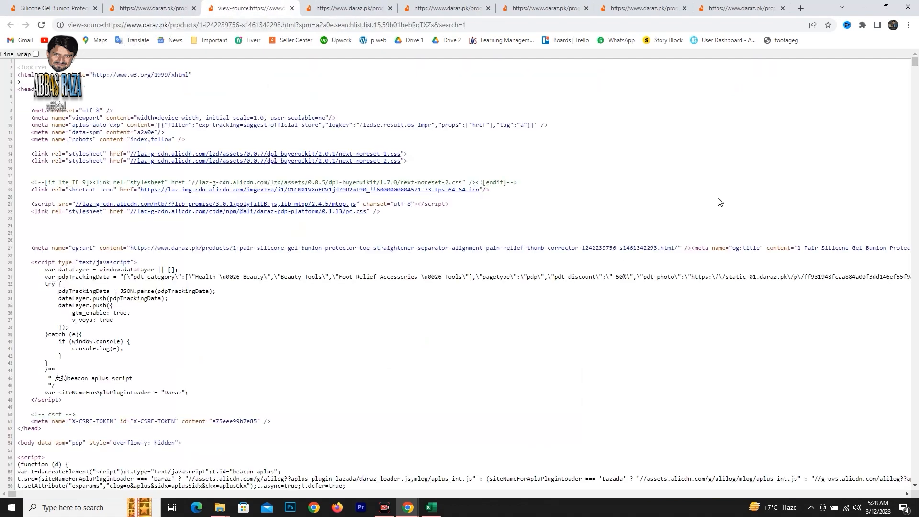
{"action": "key", "text": "ctrl+f"}
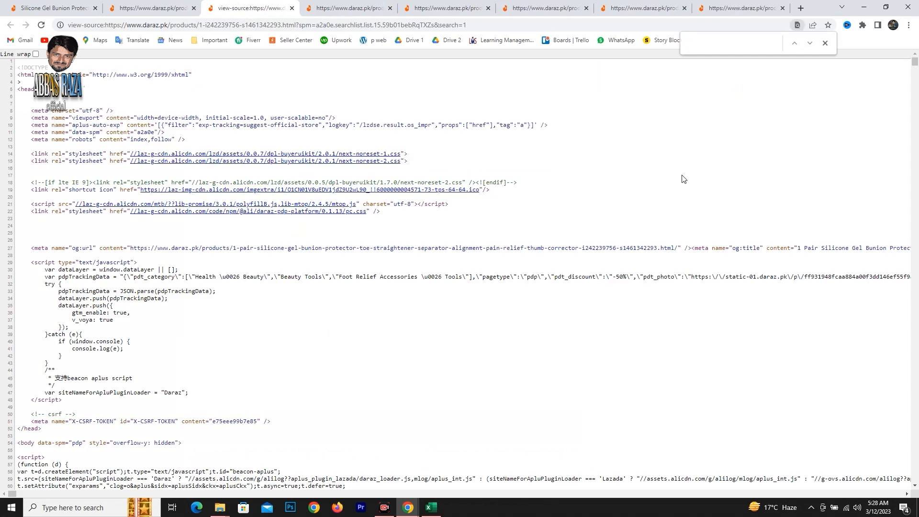
{"action": "type", "text": "stock"}
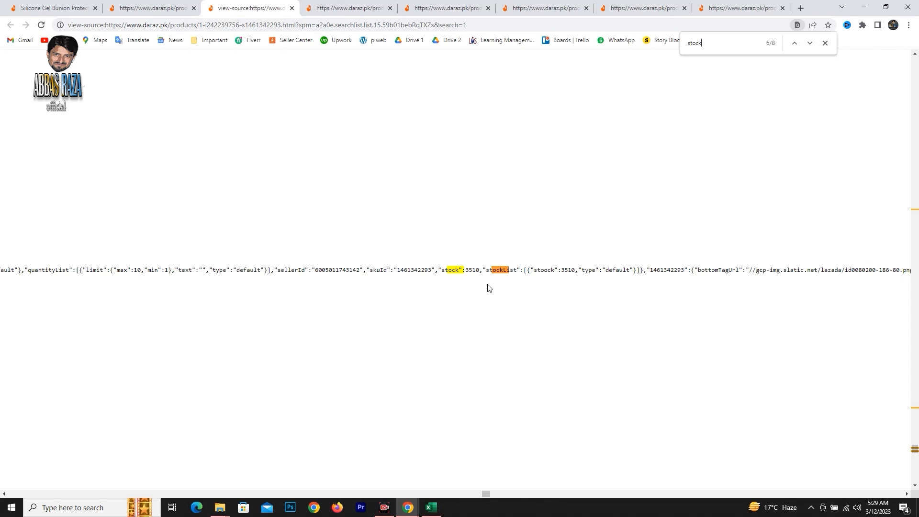
Copy "Silicone Gel Bunion Protector" from the Daraz listing's title and paste it as the product name in B6 of the Product Hunting Sheet in Excel.
{"action": "left_click", "coordinate": [180, 11]}
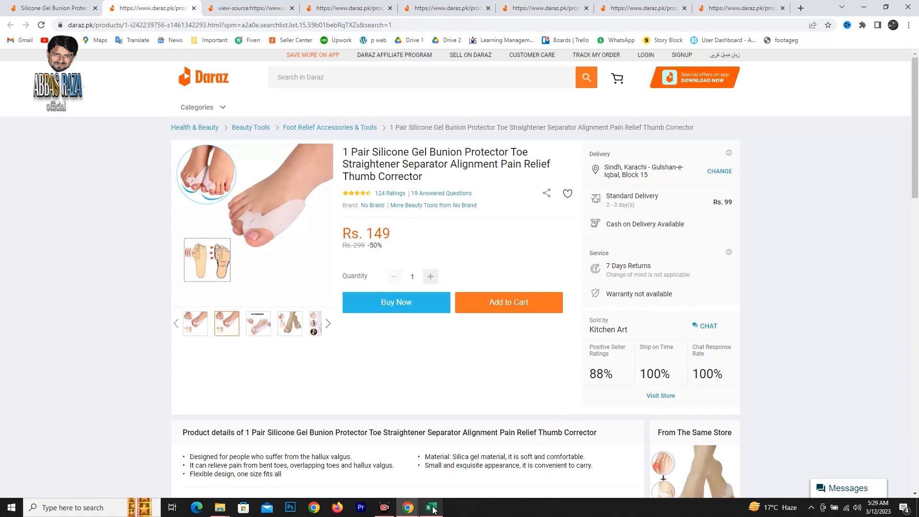
{"action": "mouse_move", "coordinate": [434, 511]}
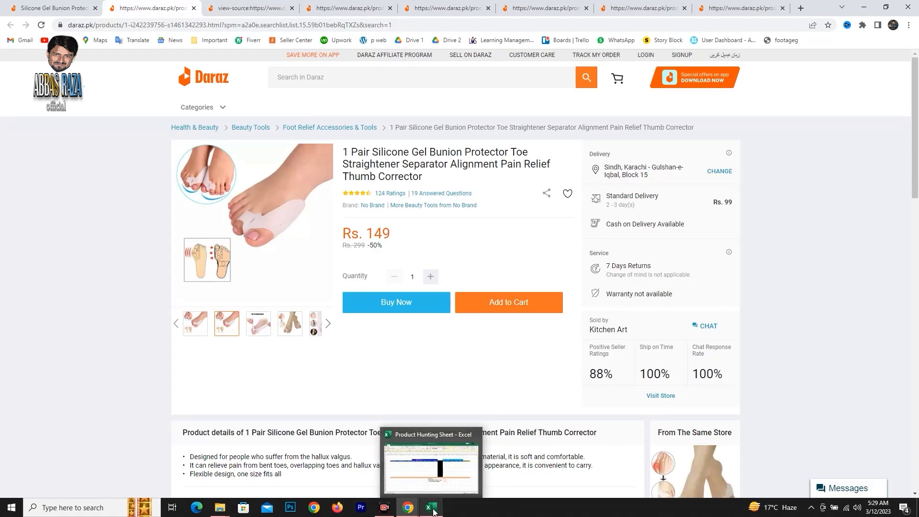
{"action": "left_click", "coordinate": [434, 511]}
{"action": "left_click", "coordinate": [78, 191]}
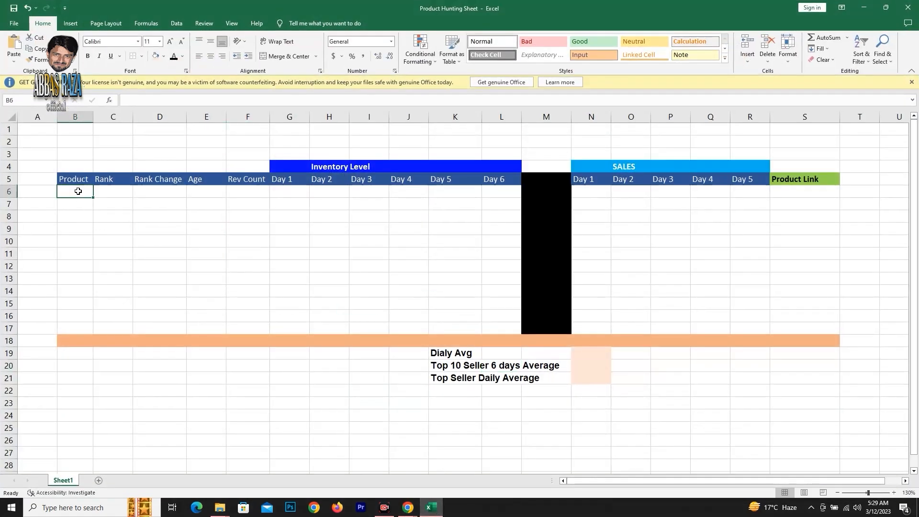
{"action": "left_click", "coordinate": [863, 7]}
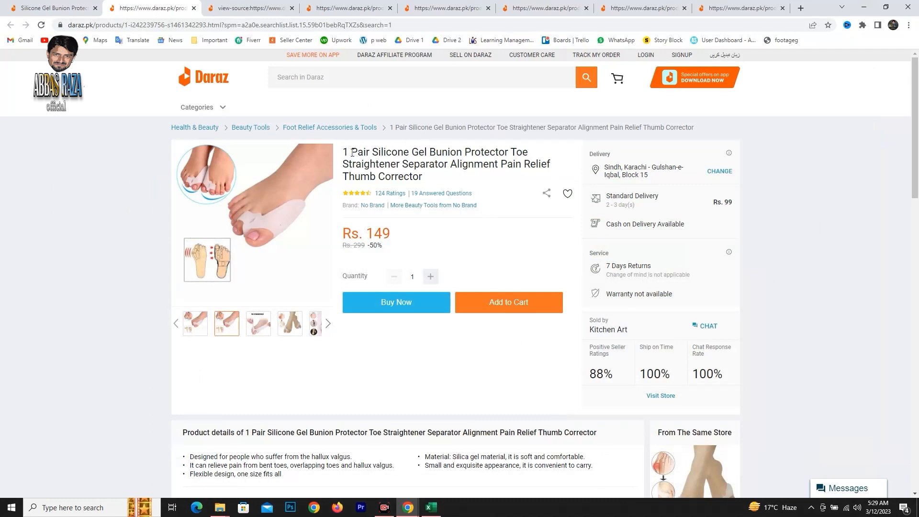
{"action": "left_click_drag", "start_coordinate": [371, 153], "coordinate": [506, 154]}
{"action": "right_click", "coordinate": [496, 152]}
{"action": "left_click", "coordinate": [518, 161]}
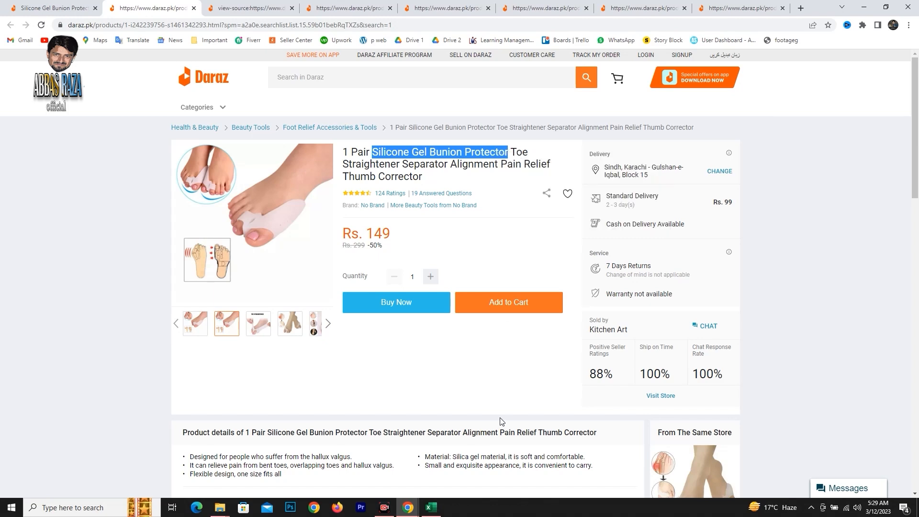
{"action": "left_click", "coordinate": [430, 507]}
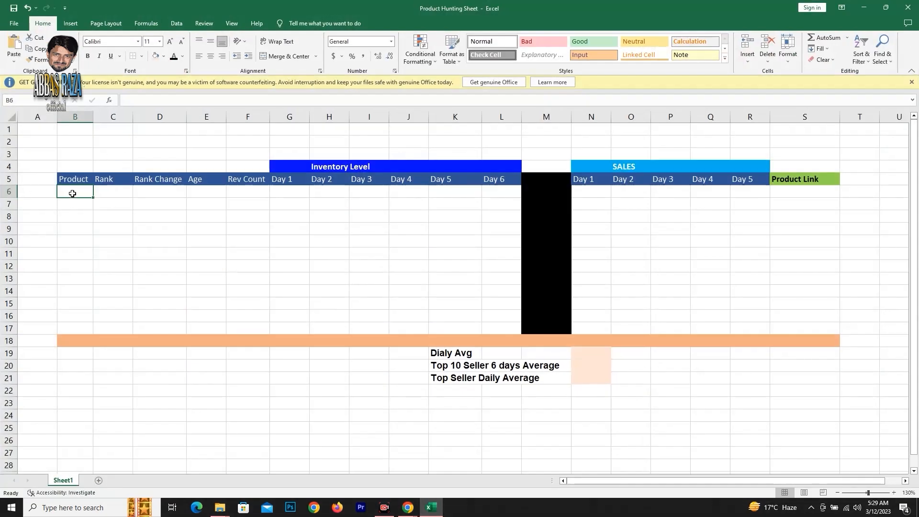
{"action": "key", "text": "ctrl+v"}
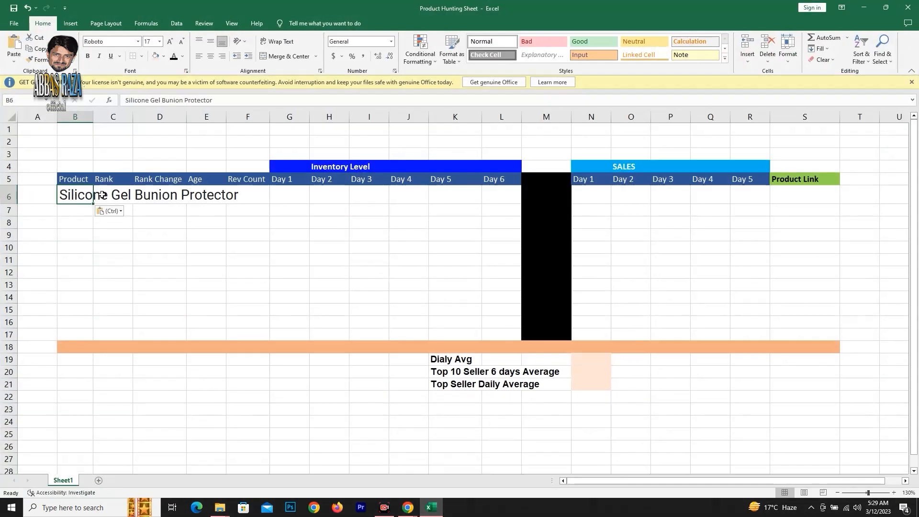
Check the listing's position in the Daraz search results in the browser, and enter 2nd as its rank in C6 of the Excel sheet.
{"action": "left_click", "coordinate": [113, 191]}
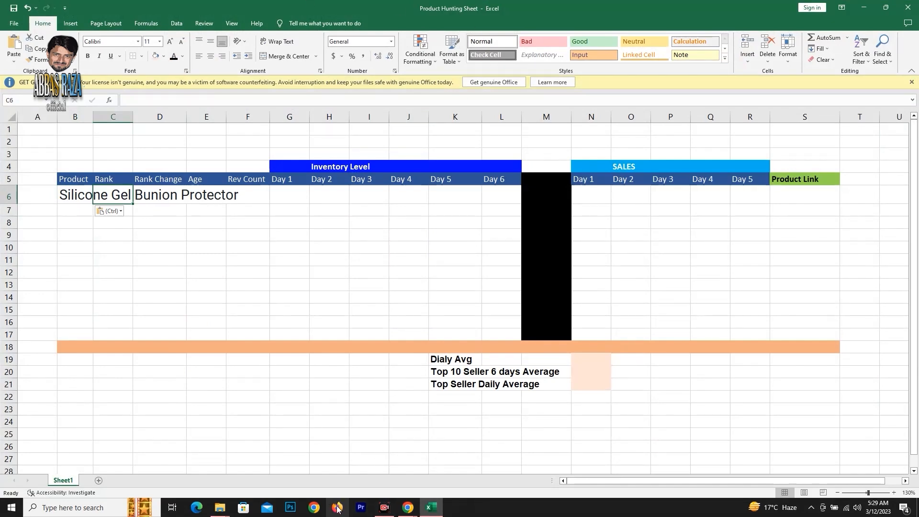
{"action": "mouse_move", "coordinate": [407, 511]}
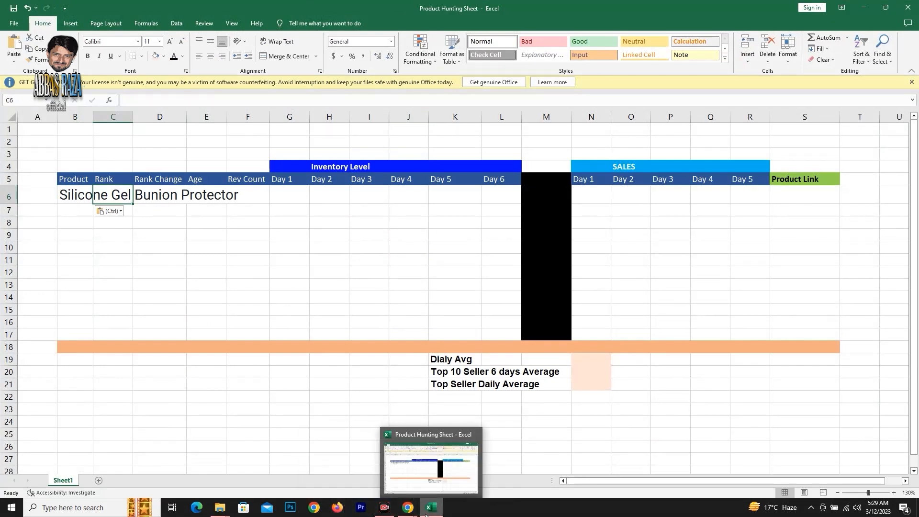
{"action": "left_click", "coordinate": [455, 467]}
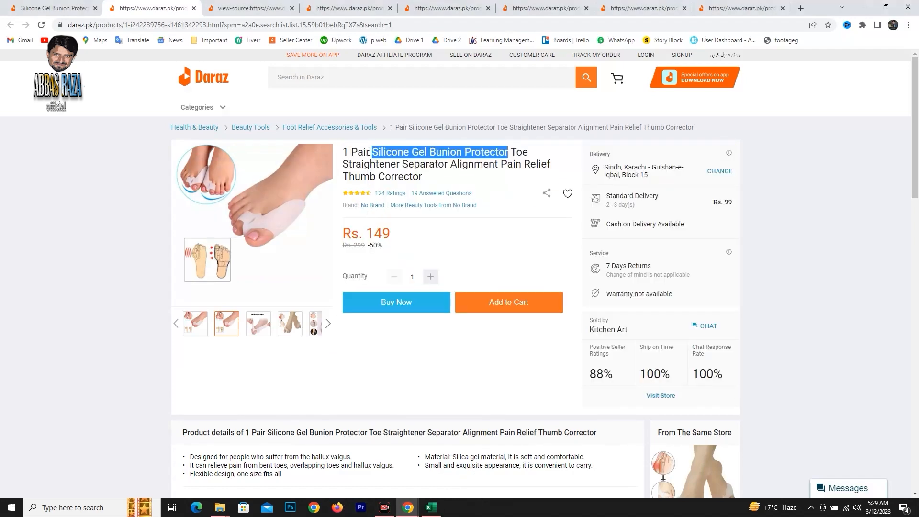
{"action": "left_click", "coordinate": [55, 8]}
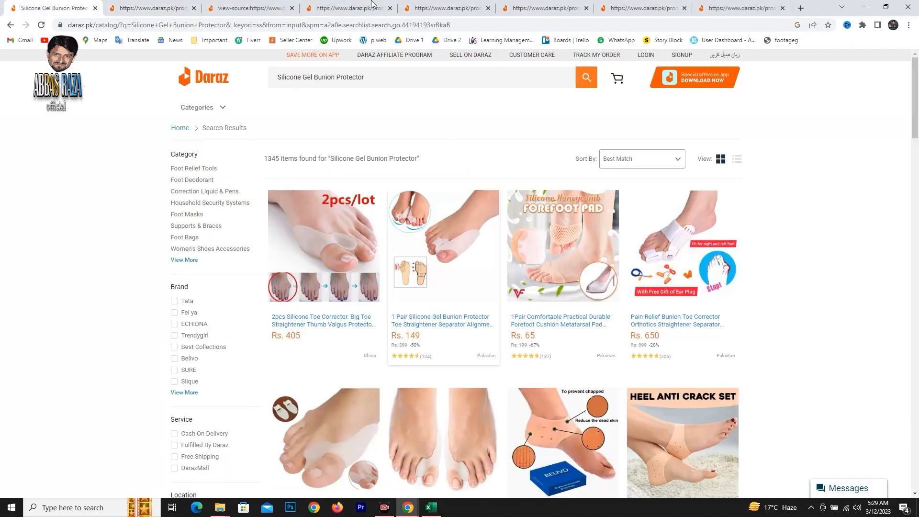
{"action": "left_click", "coordinate": [148, 7]}
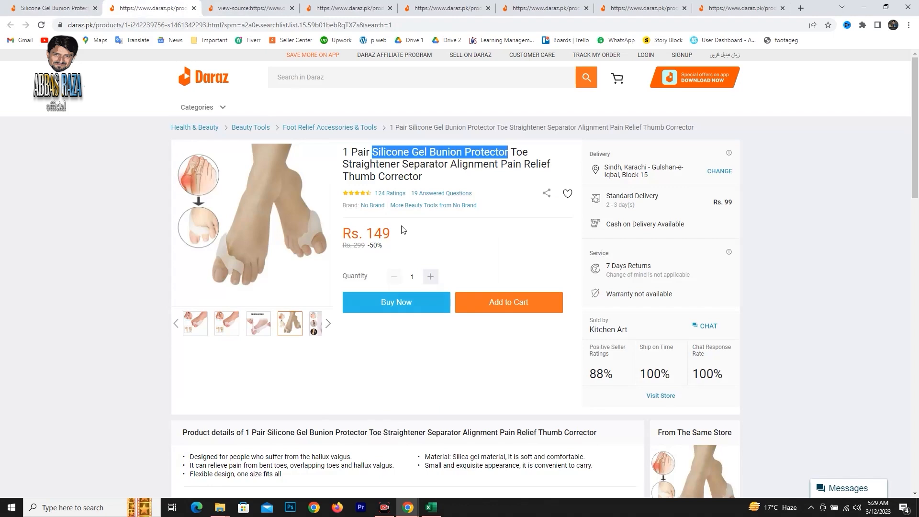
{"action": "left_click", "coordinate": [55, 8]}
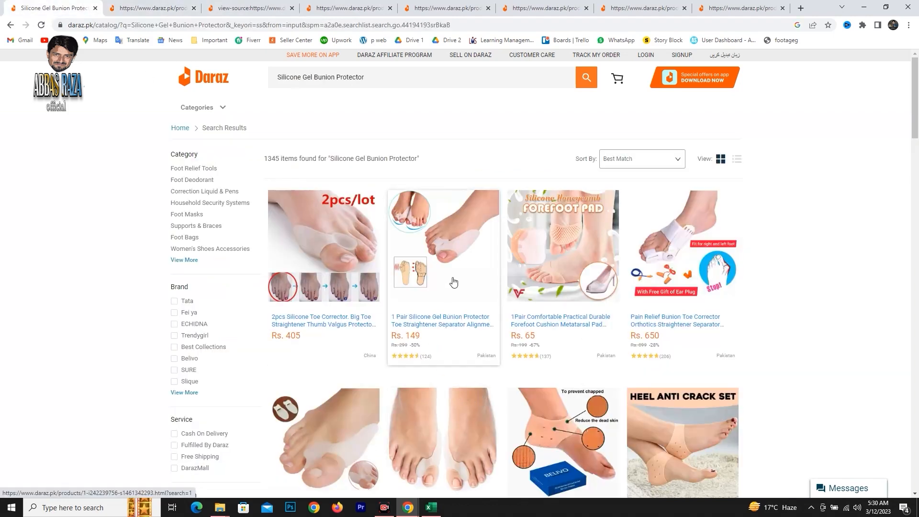
{"action": "left_click", "coordinate": [153, 7]}
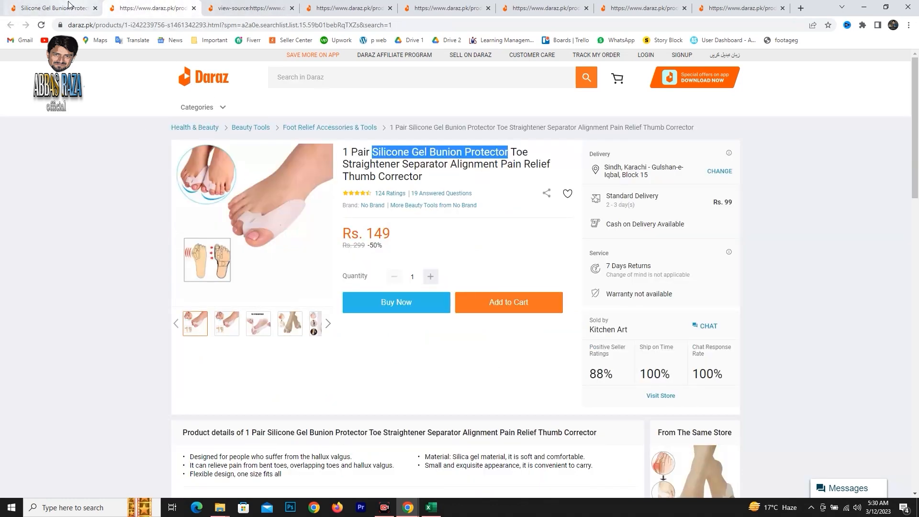
{"action": "left_click", "coordinate": [54, 7]}
{"action": "left_click", "coordinate": [427, 512]}
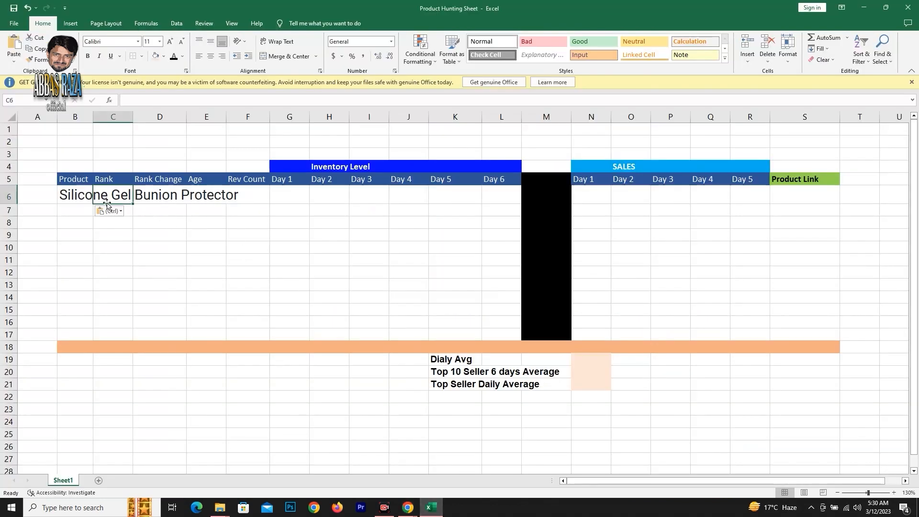
{"action": "type", "text": "2nd"}
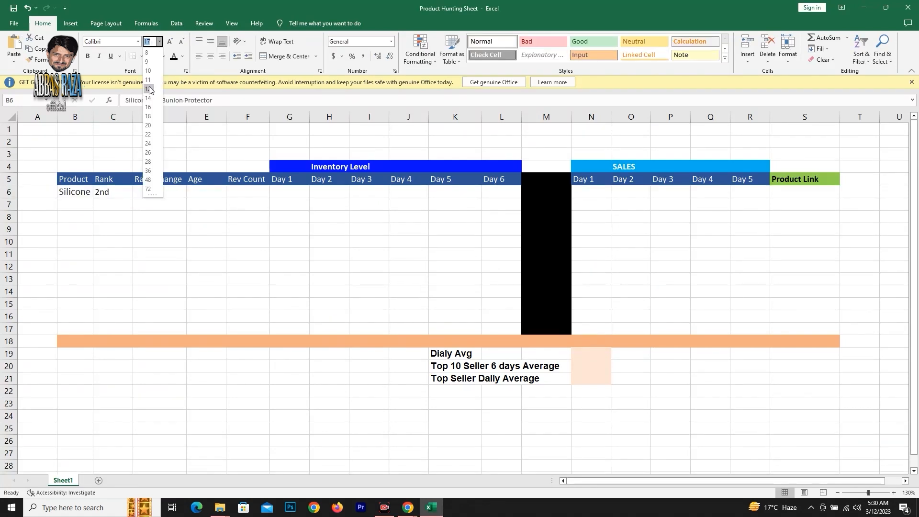
Set the product name in B6 to 12 pt Calibri and enter 2-3 as the product's rank change in D6.
{"action": "left_click", "coordinate": [147, 89]}
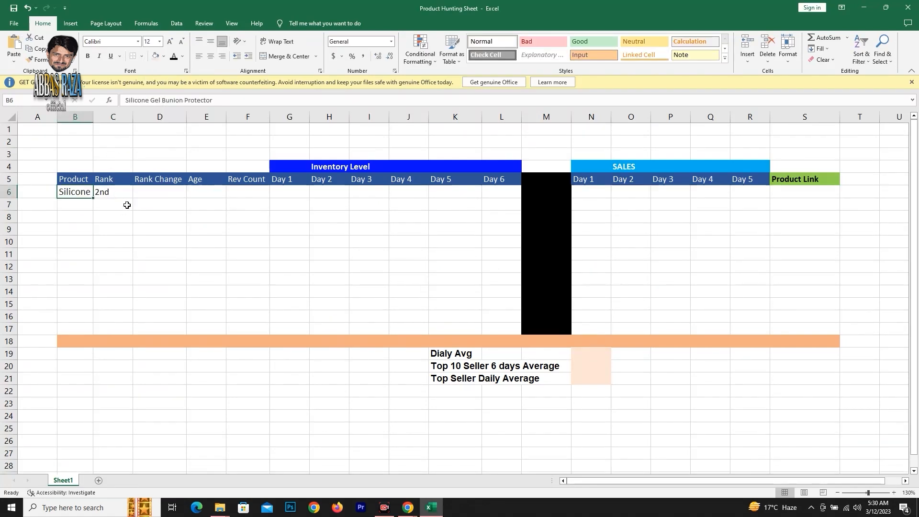
{"action": "left_click", "coordinate": [143, 190]}
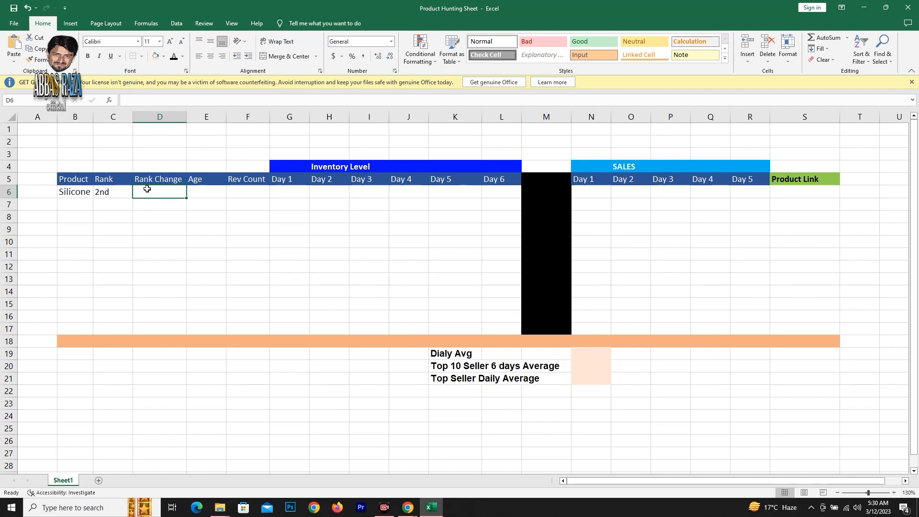
{"action": "type", "text": "2-3"}
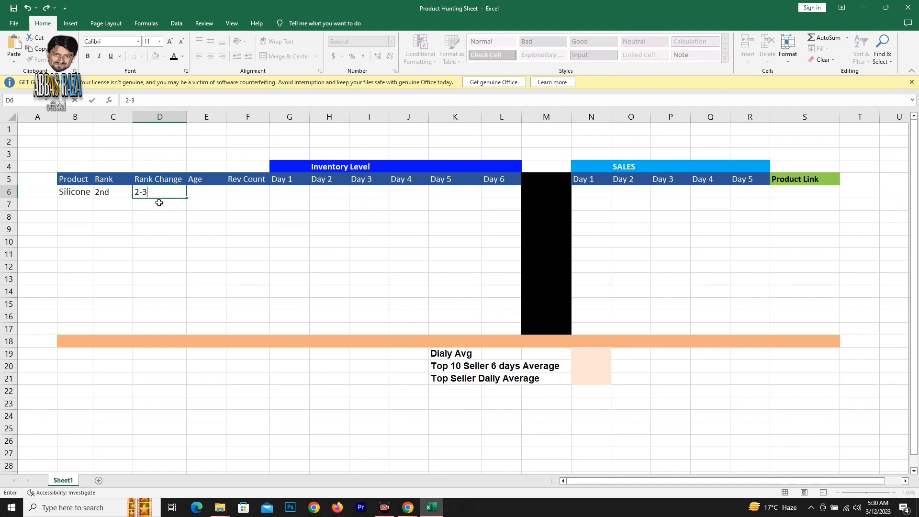
{"action": "left_click", "coordinate": [202, 190]}
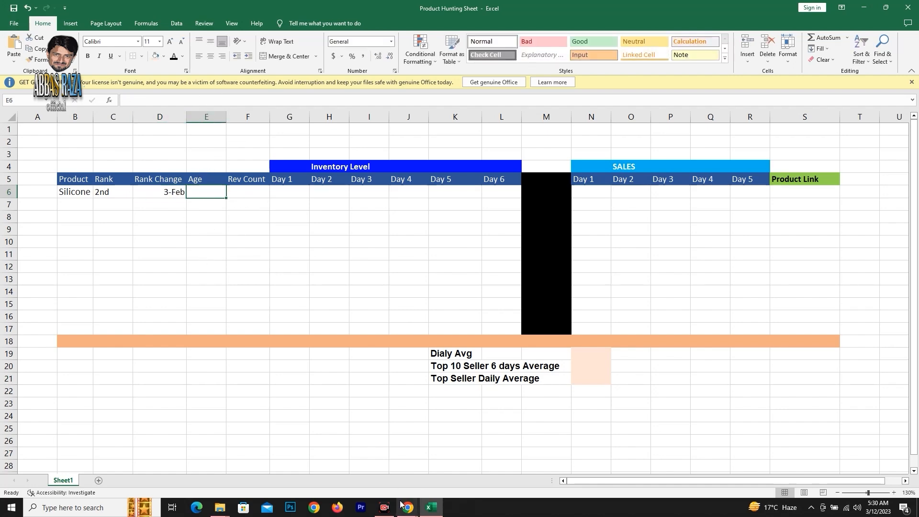
Look through the listing's review dates in the browser to the last review page, and enter 10 months as the product's age in E6 in Excel.
{"action": "mouse_move", "coordinate": [406, 506]}
{"action": "left_click", "coordinate": [441, 478]}
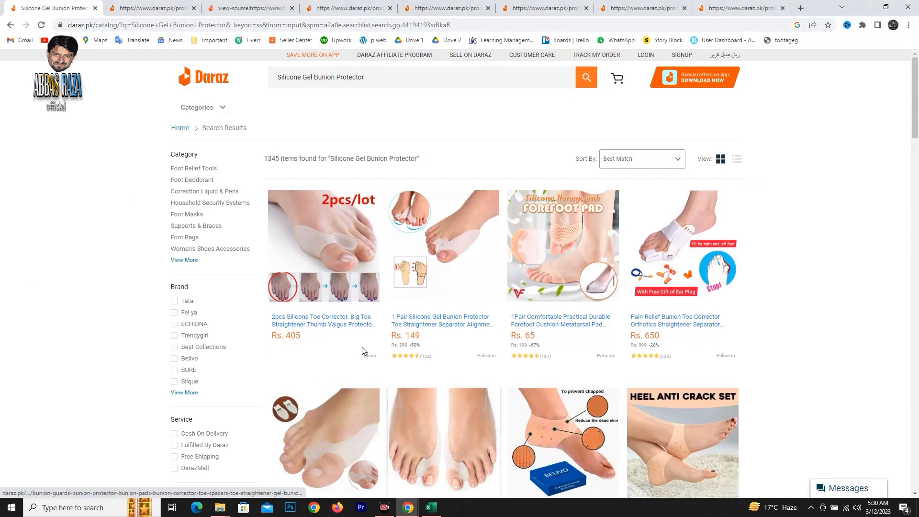
{"action": "left_click", "coordinate": [131, 8]}
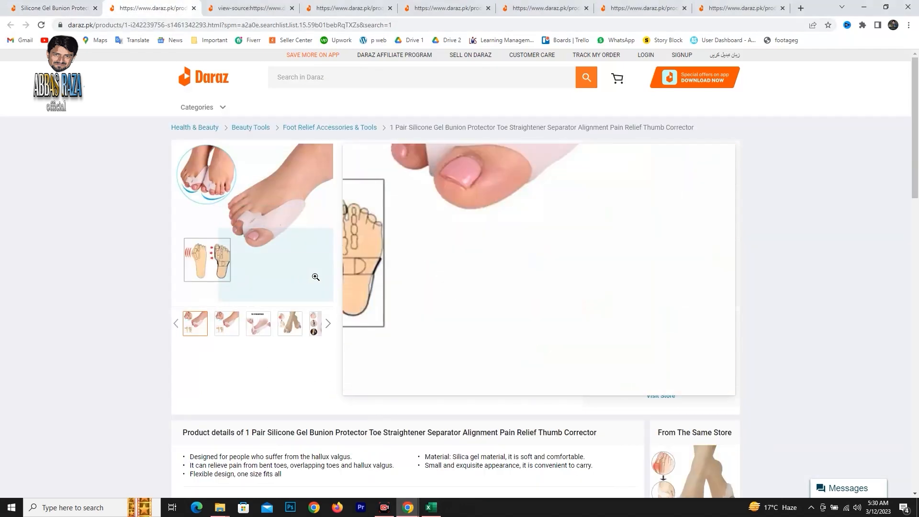
{"action": "scroll", "coordinate": [321, 282], "scroll_direction": "down", "scroll_amount": 10}
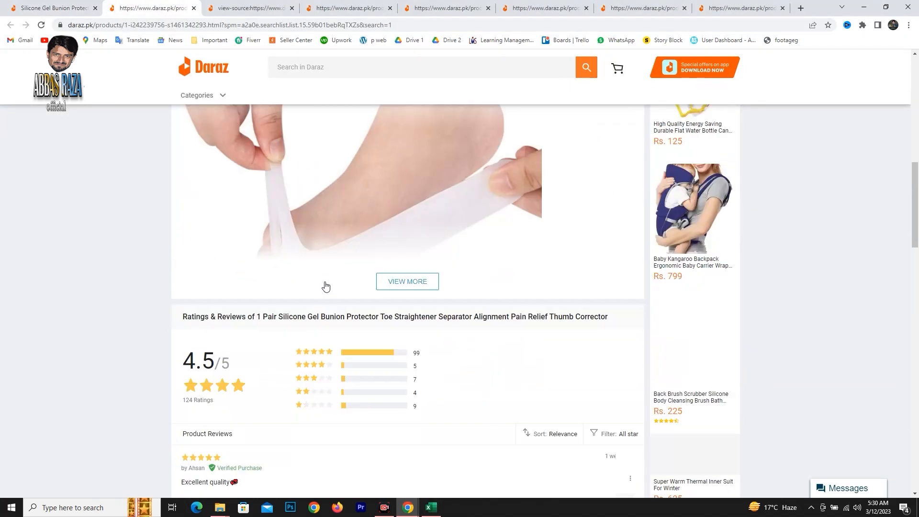
{"action": "scroll", "coordinate": [325, 286], "scroll_direction": "down", "scroll_amount": 4}
{"action": "scroll", "coordinate": [328, 278], "scroll_direction": "up", "scroll_amount": 2}
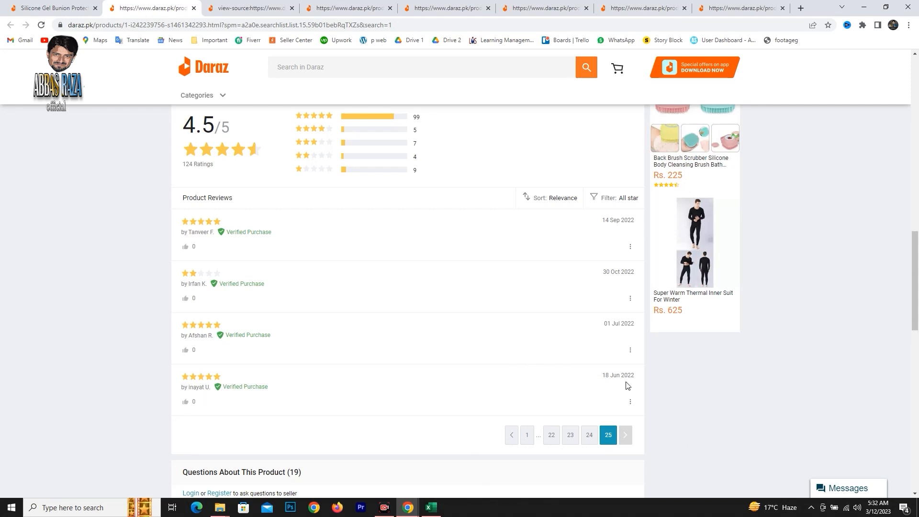
{"action": "left_click", "coordinate": [431, 508]}
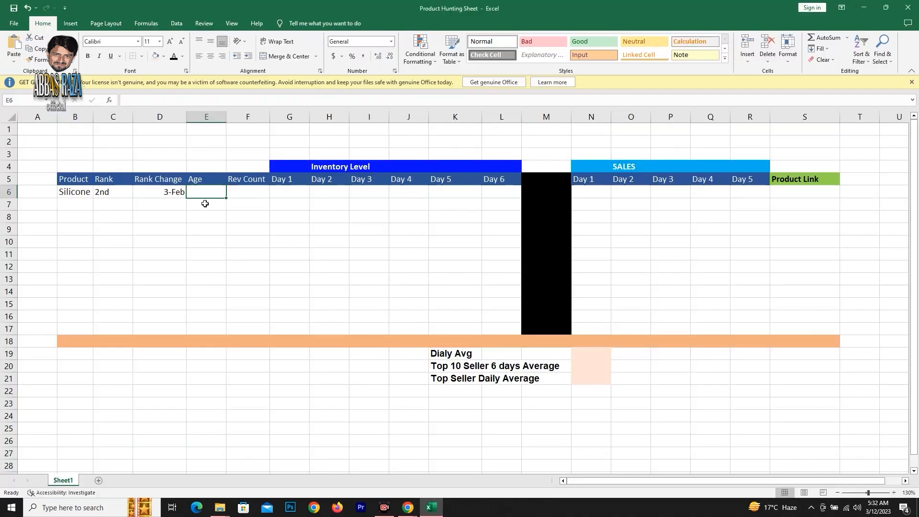
{"action": "type", "text": "10  mo"}
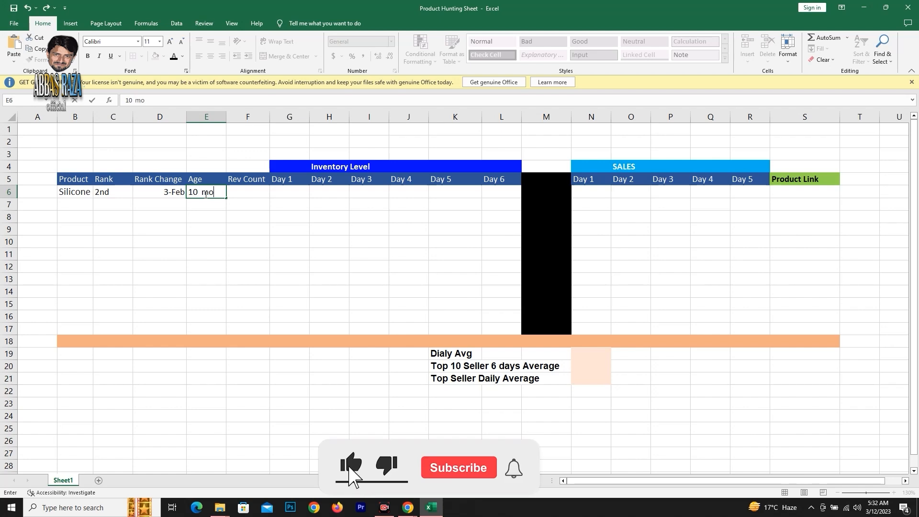
{"action": "type", "text": "nths"}
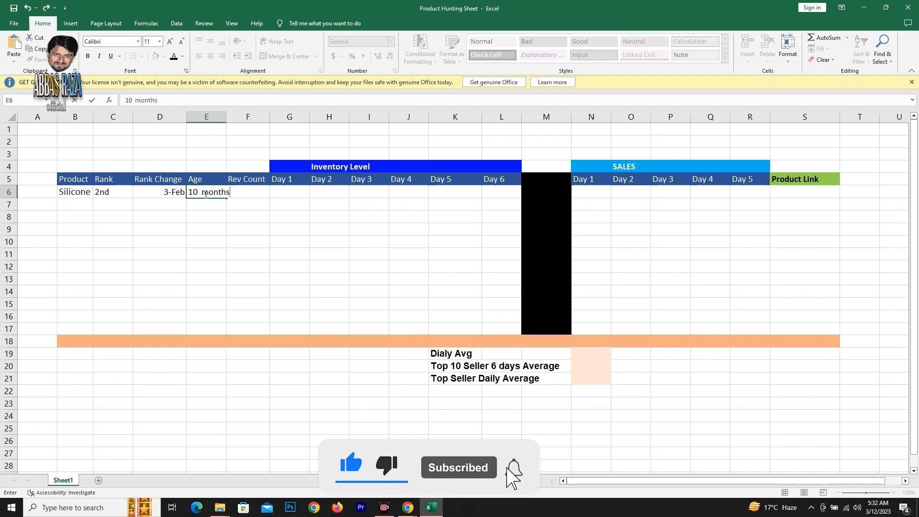
{"action": "key", "text": "Tab"}
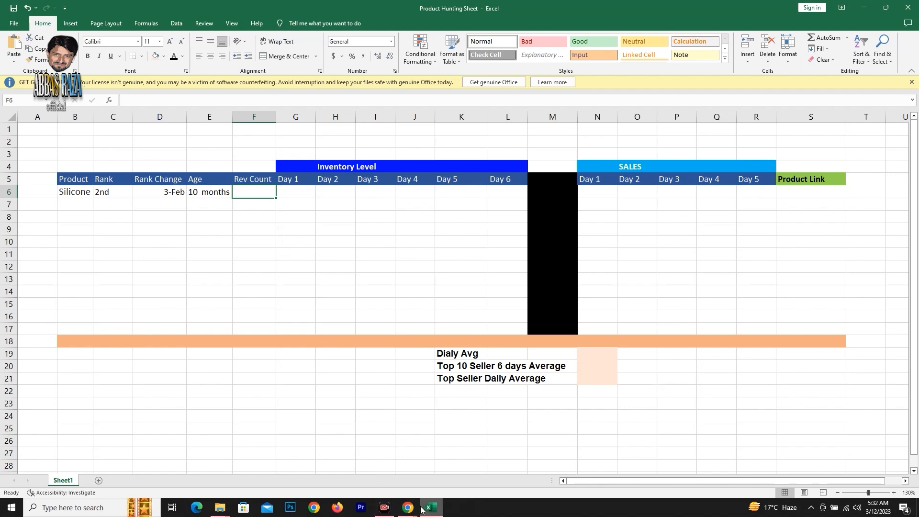
Check the listing's ratings total in the browser and enter 124 as the product's review count in F6 of the Excel sheet.
{"action": "left_click", "coordinate": [408, 508]}
{"action": "left_click", "coordinate": [436, 457]}
{"action": "scroll", "coordinate": [259, 322], "scroll_direction": "up", "scroll_amount": 4}
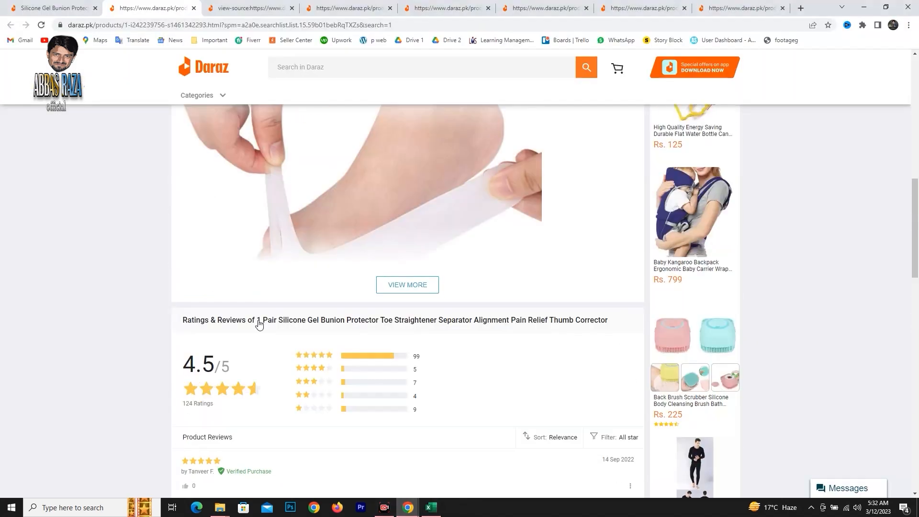
{"action": "scroll", "coordinate": [250, 383], "scroll_direction": "down", "scroll_amount": 2}
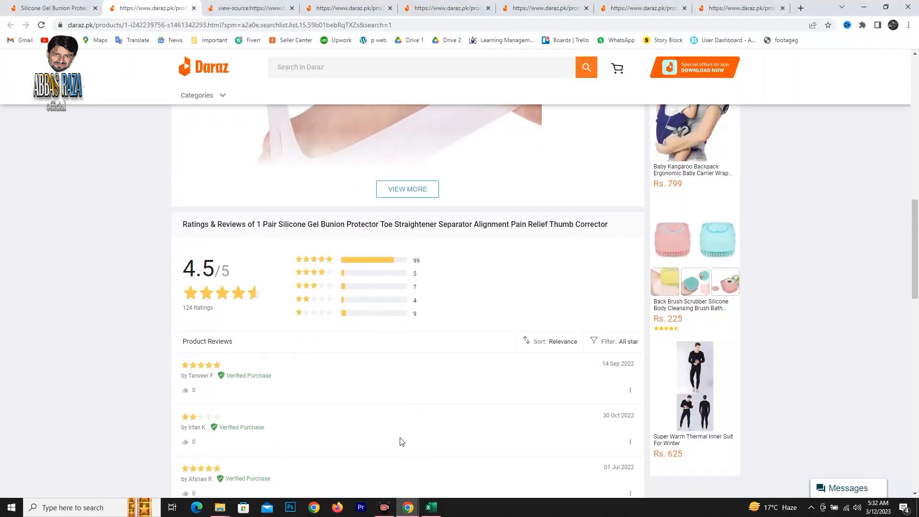
{"action": "left_click", "coordinate": [432, 506]}
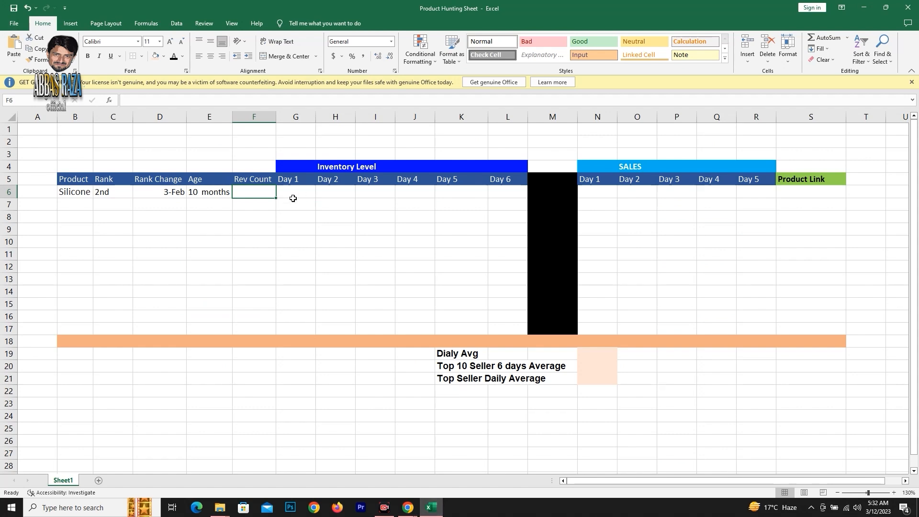
{"action": "type", "text": "124"}
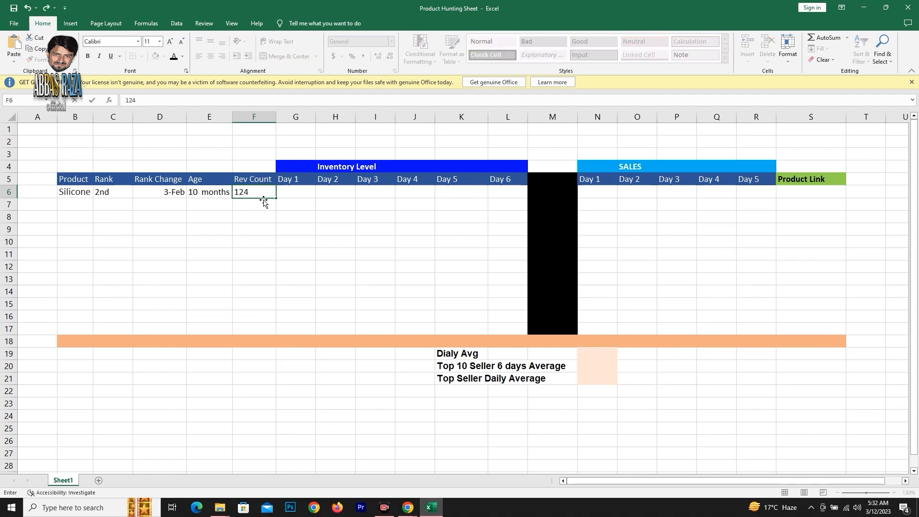
Check the bunion protector's stock value in its page source in the browser and enter 3510 as its Day 1 inventory in G6 in Excel.
{"action": "left_click", "coordinate": [297, 190]}
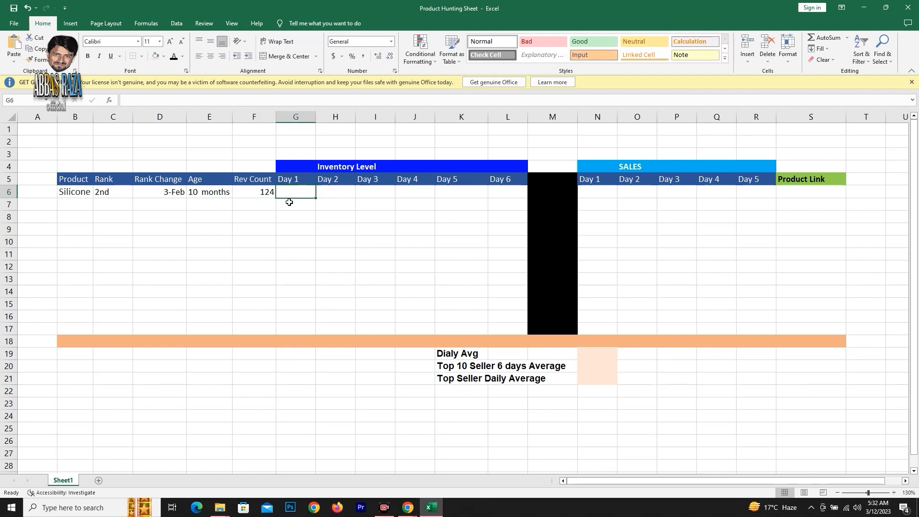
{"action": "left_click", "coordinate": [408, 507]}
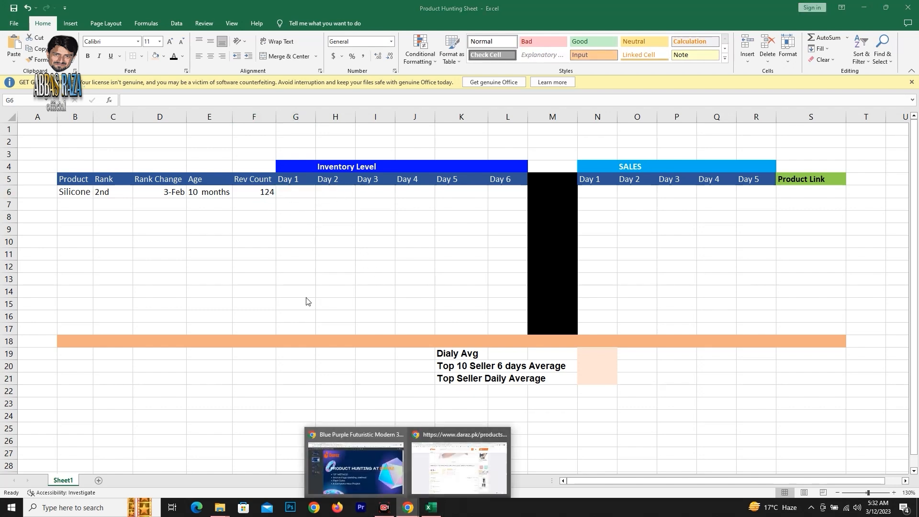
{"action": "left_click", "coordinate": [461, 463]}
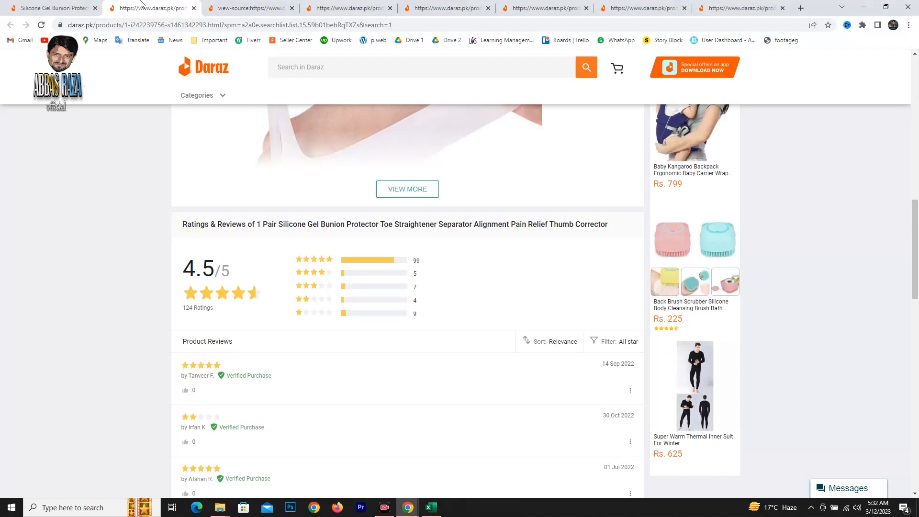
{"action": "left_click", "coordinate": [222, 8]}
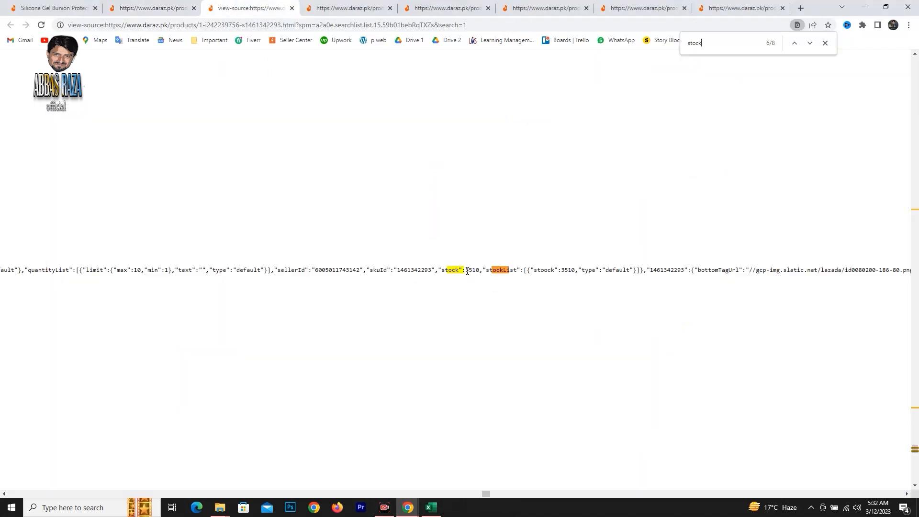
{"action": "left_click_drag", "start_coordinate": [473, 271], "coordinate": [480, 274]}
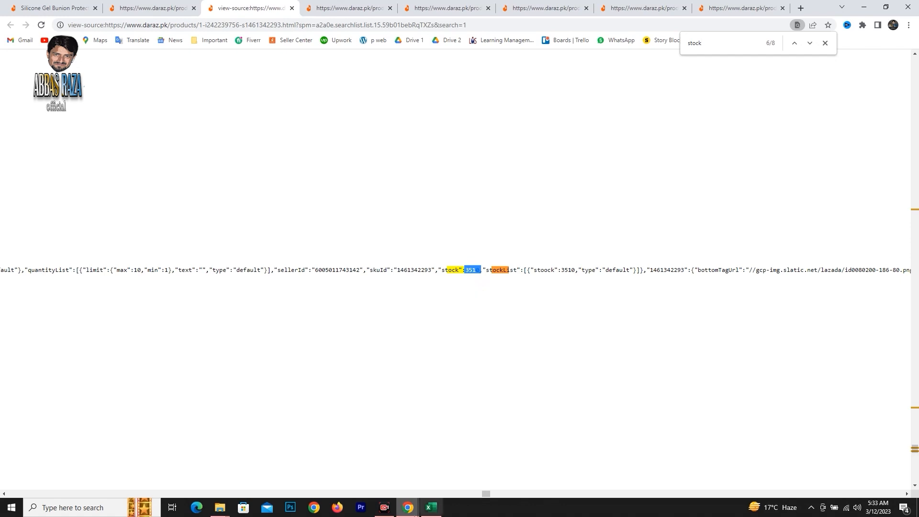
{"action": "left_click", "coordinate": [430, 507]}
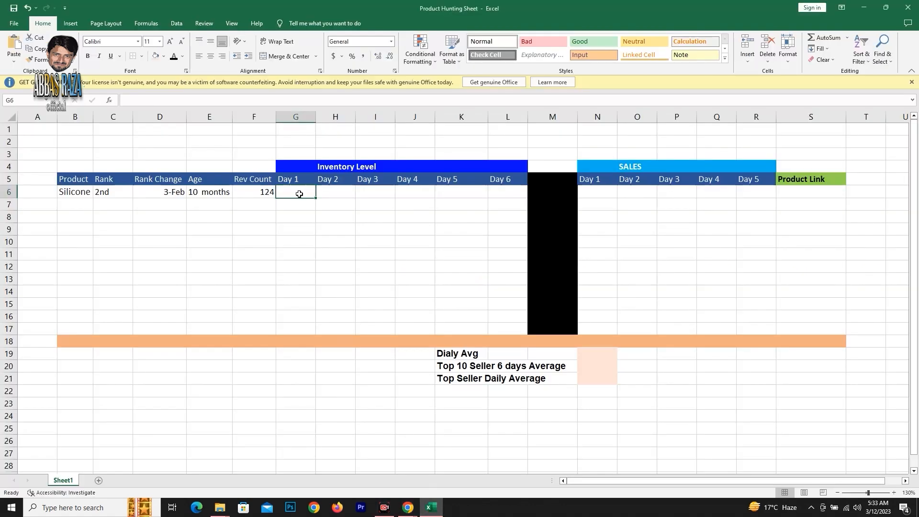
{"action": "type", "text": "35"}
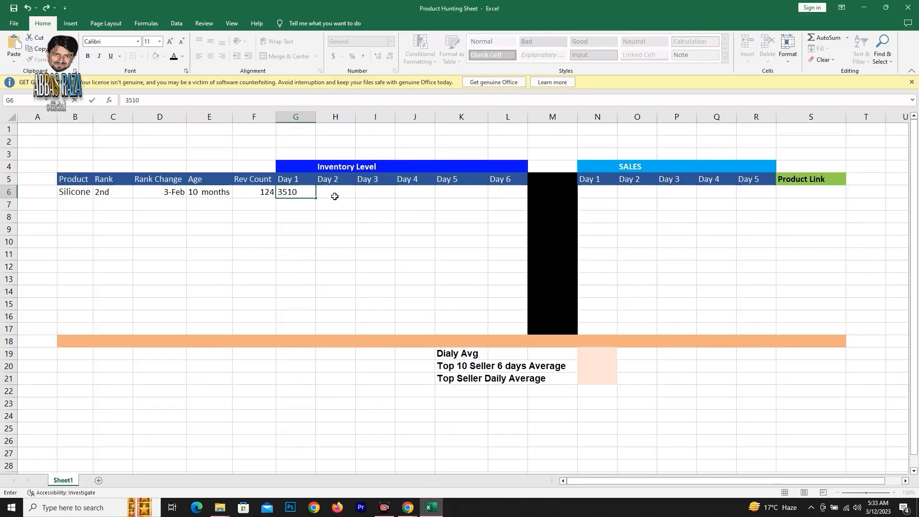
{"action": "type", "text": "10"}
{"action": "left_click", "coordinate": [334, 197]}
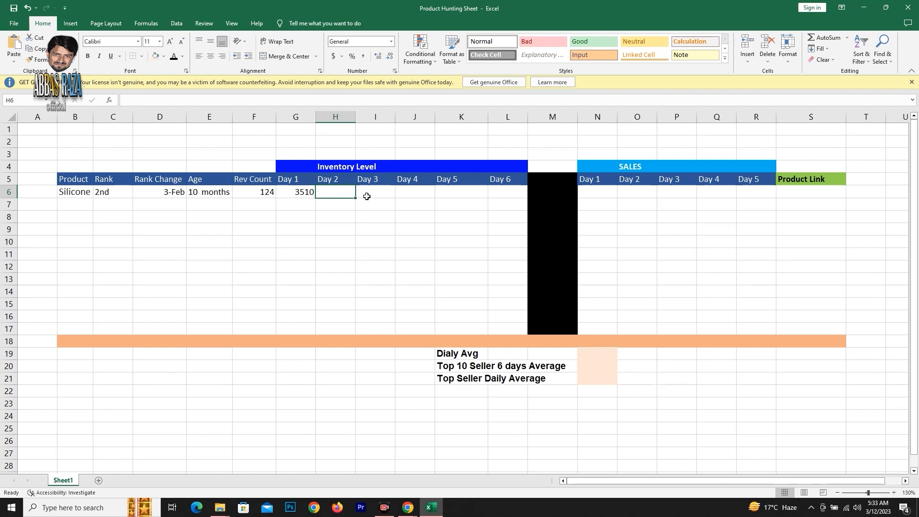
Copy the bunion protector listing's web address from the browser and paste it as the Product Link in S6 of the Excel sheet.
{"action": "left_click", "coordinate": [806, 195]}
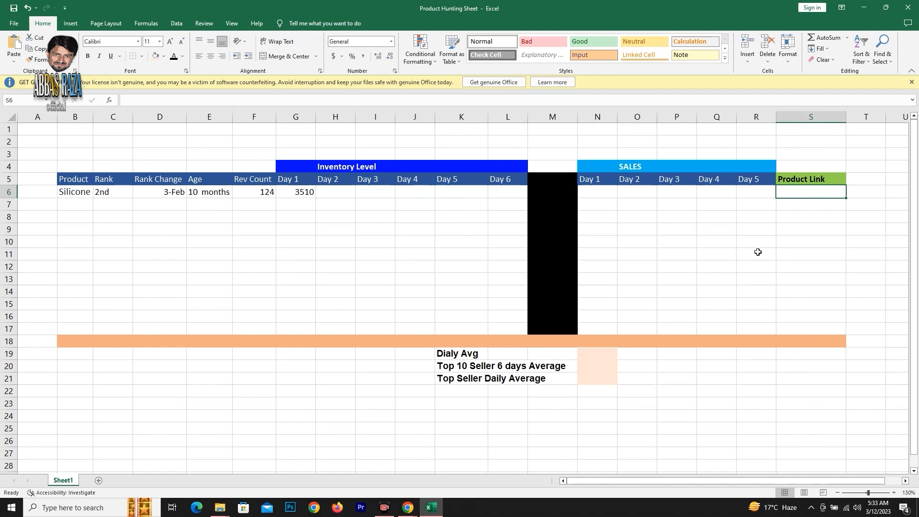
{"action": "left_click", "coordinate": [409, 508]}
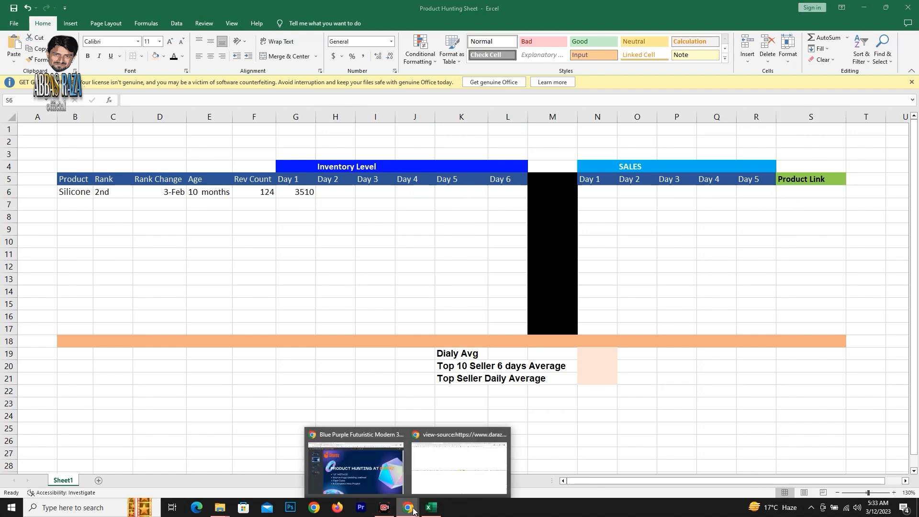
{"action": "left_click", "coordinate": [447, 483]}
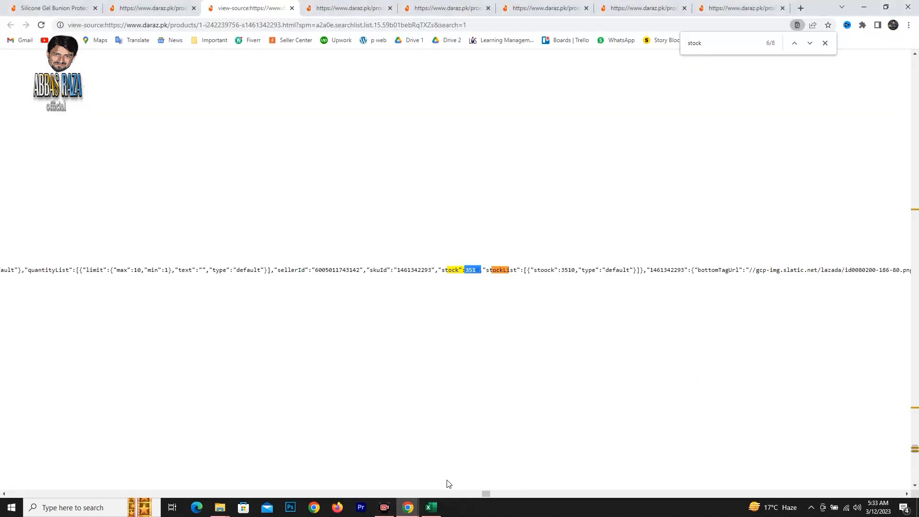
{"action": "left_click", "coordinate": [153, 8]}
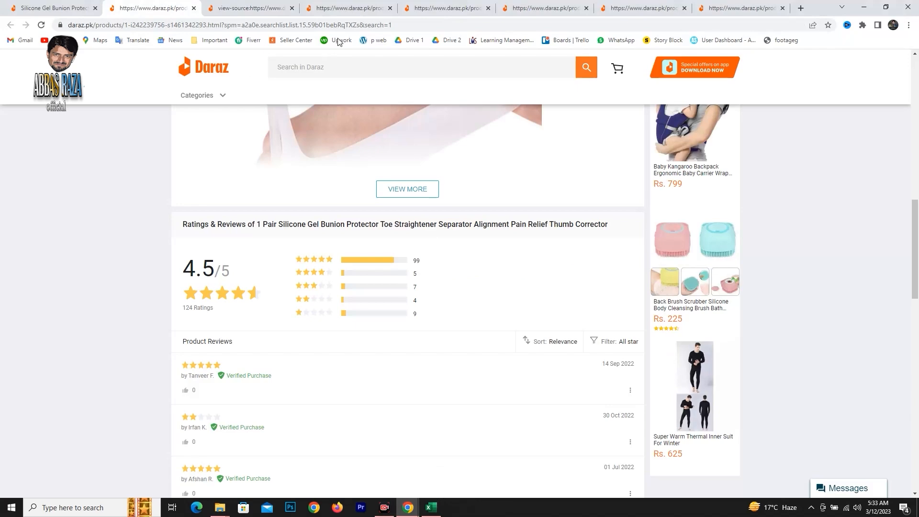
{"action": "left_click", "coordinate": [405, 26]}
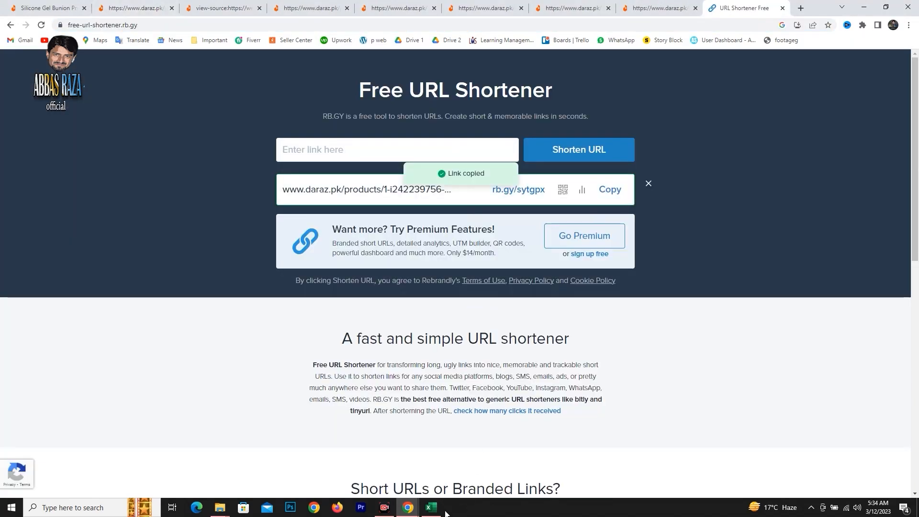
{"action": "left_click", "coordinate": [437, 509]}
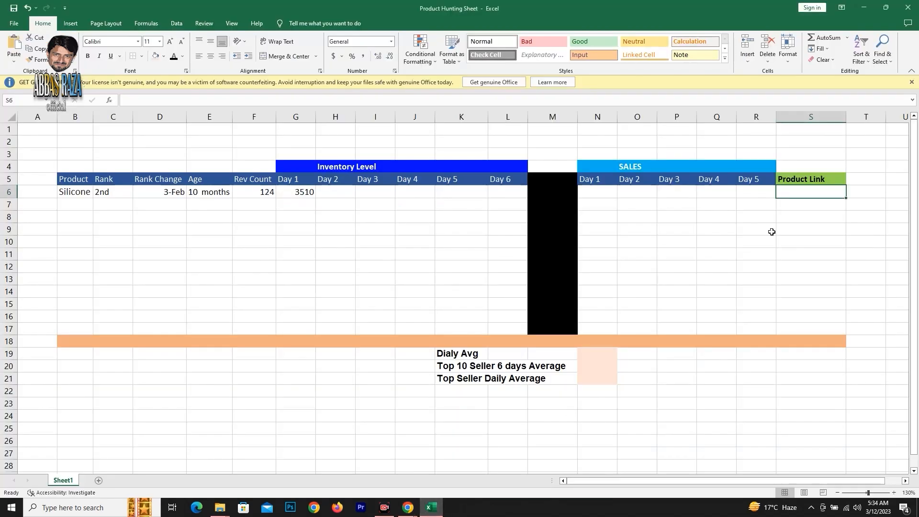
{"action": "type", "text": "https://rb.gy/sytgpx"}
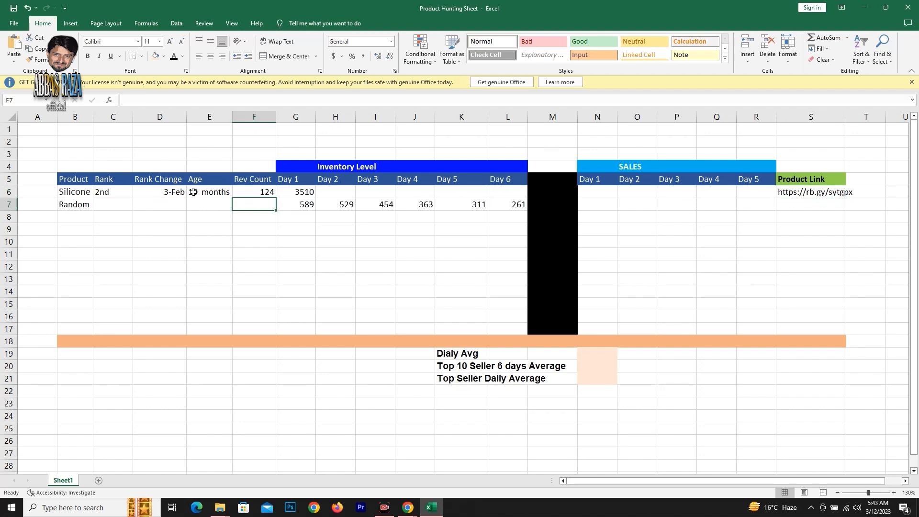
Fill the Random product's name cell B7 with yellow.
{"action": "left_click", "coordinate": [332, 189]}
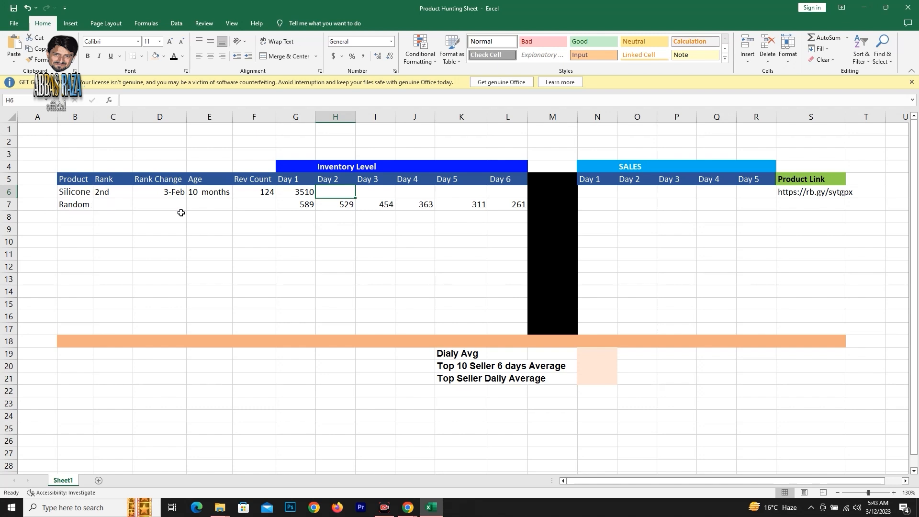
{"action": "left_click", "coordinate": [80, 205]}
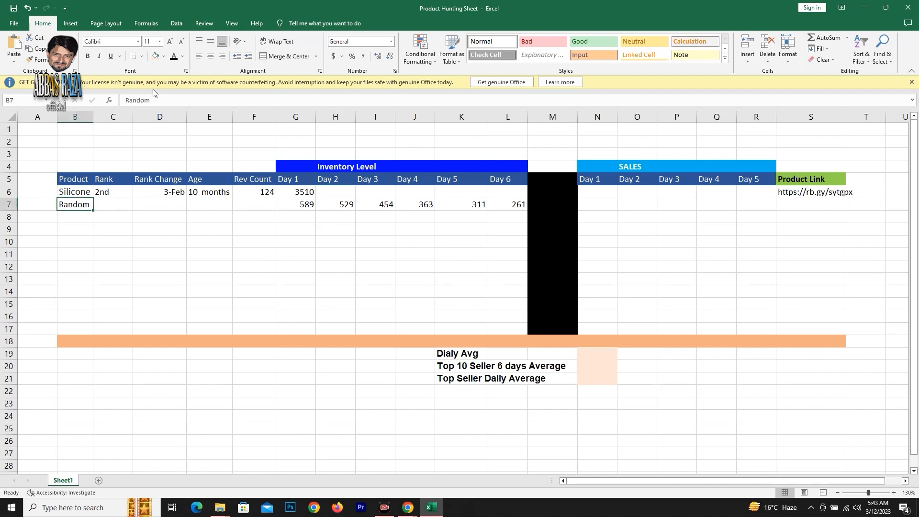
{"action": "left_click", "coordinate": [164, 58]}
{"action": "left_click", "coordinate": [180, 131]}
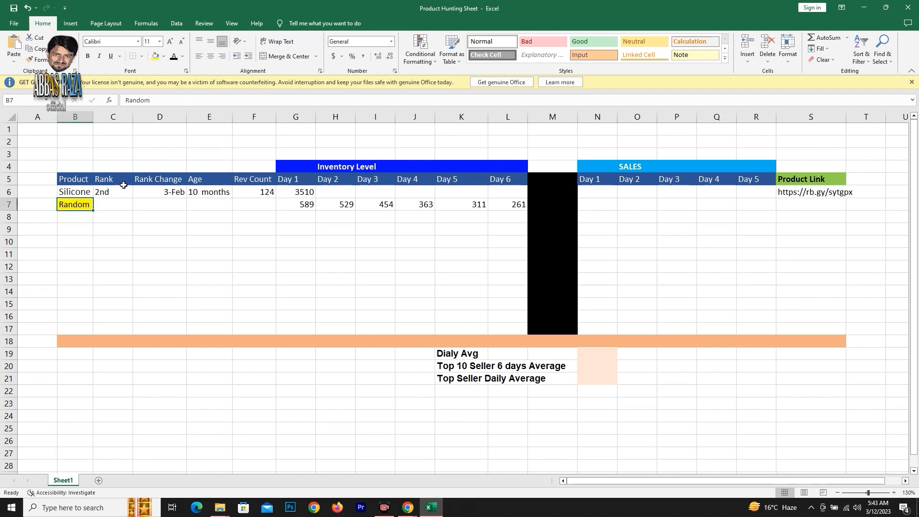
Enter 3rd as the Random product's rank in C7 and 3....5 as its rank change in D7.
{"action": "left_click", "coordinate": [106, 205]}
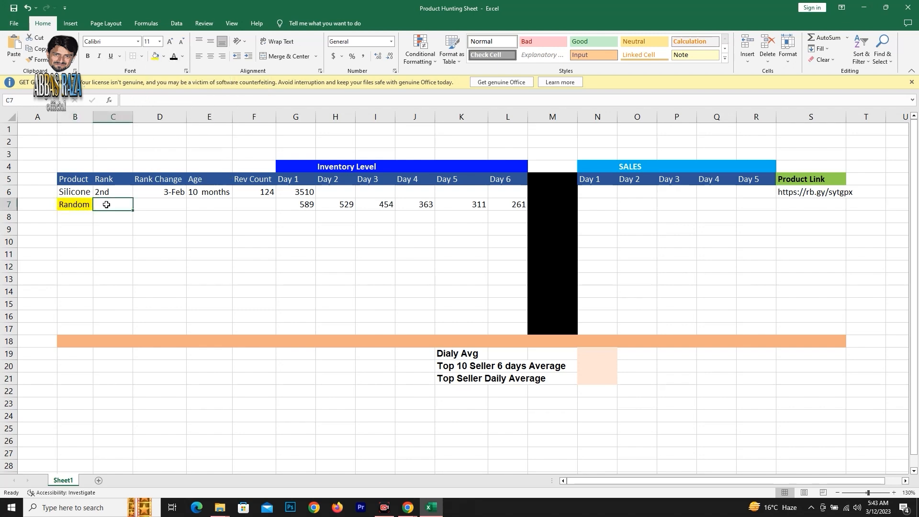
{"action": "type", "text": "3rd"}
{"action": "left_click", "coordinate": [157, 206]}
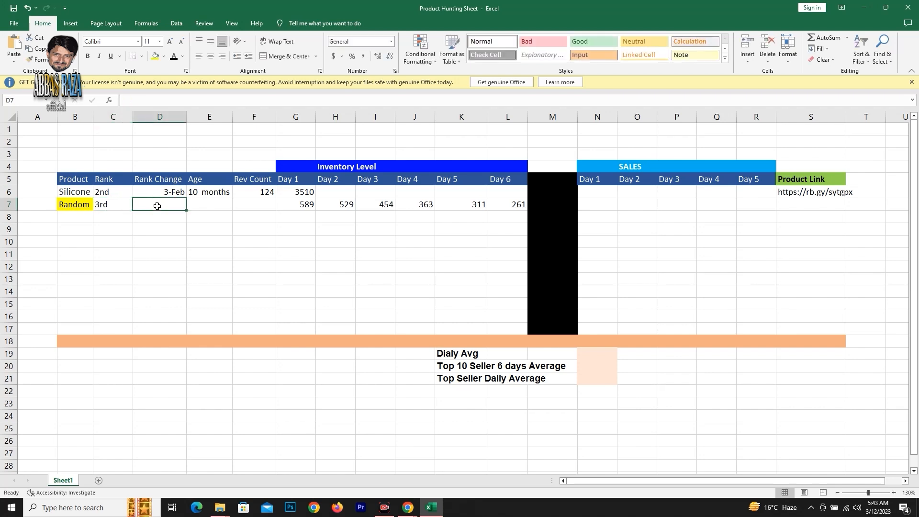
{"action": "double_click", "coordinate": [172, 192]}
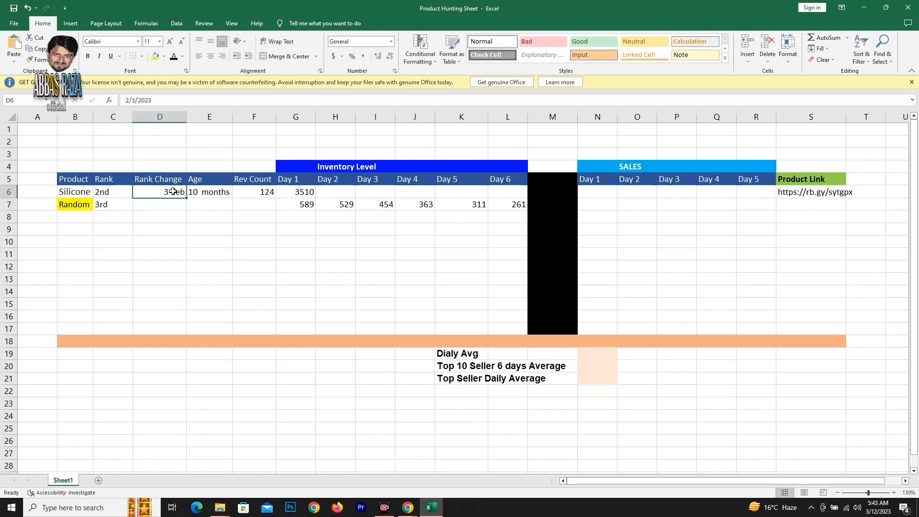
{"action": "left_click", "coordinate": [158, 205]}
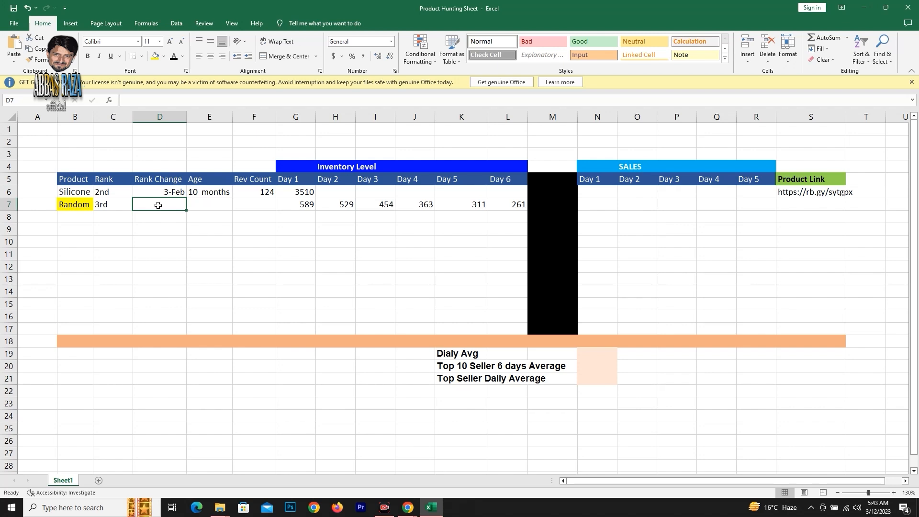
{"action": "type", "text": "3...."}
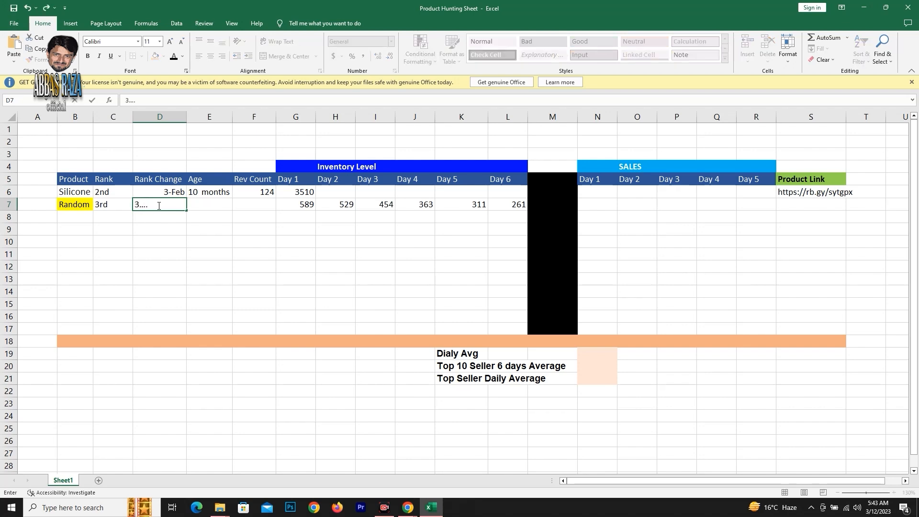
{"action": "type", "text": "5"}
Enter 1 year as the Random product's age in E7 and 300 as its review count in F7.
{"action": "left_click", "coordinate": [214, 204]}
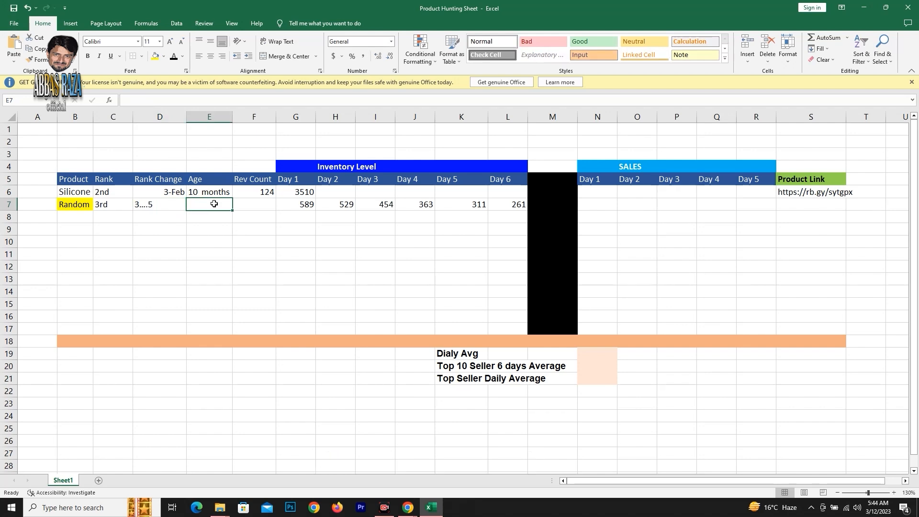
{"action": "type", "text": "1 year"}
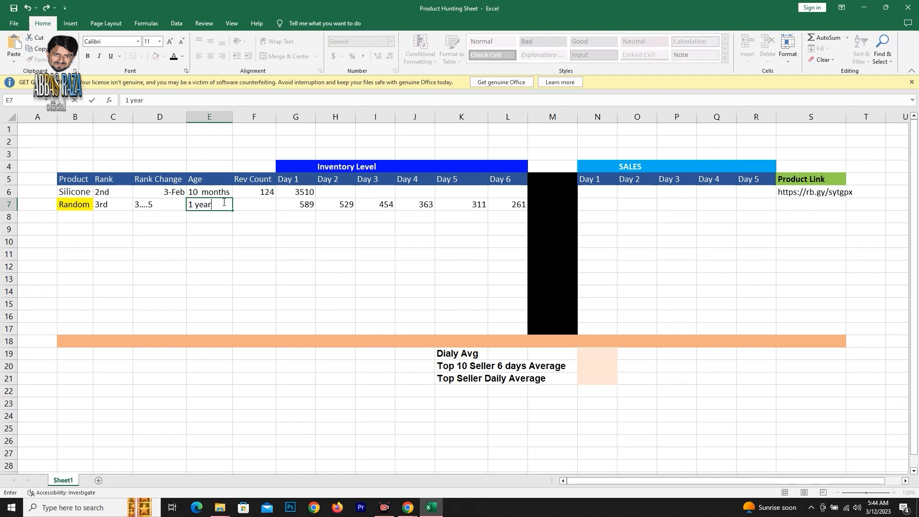
{"action": "left_click", "coordinate": [269, 209]}
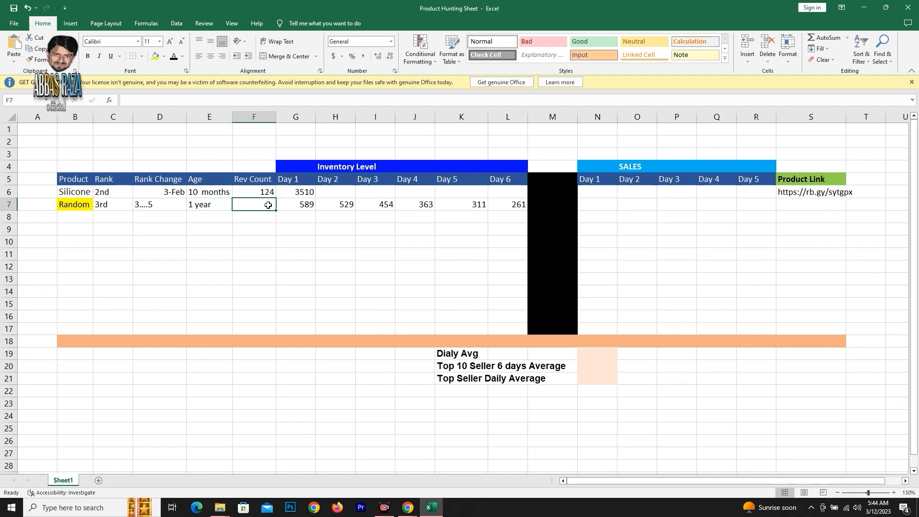
{"action": "type", "text": "3"}
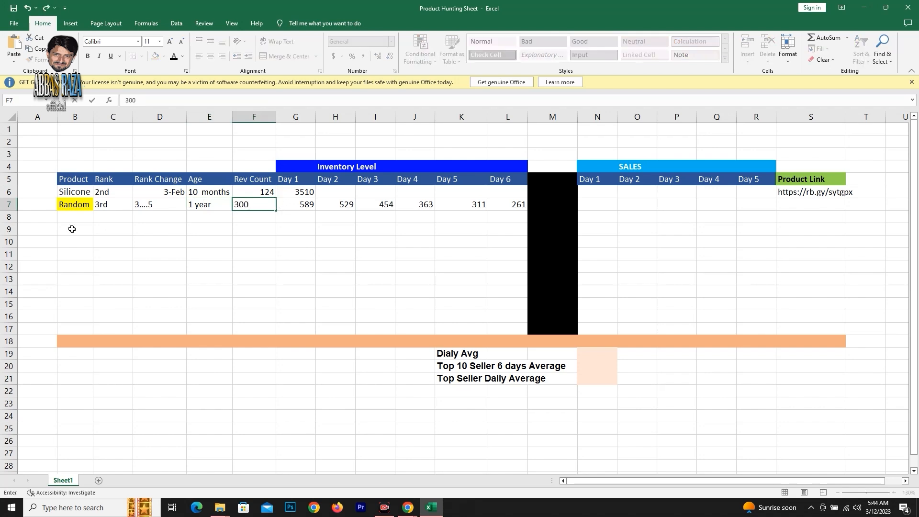
{"action": "type", "text": "00"}
Fill the Random product's cells B7 to F7 with the same yellow highlight.
{"action": "left_click_drag", "start_coordinate": [80, 206], "coordinate": [257, 206]}
{"action": "left_click", "coordinate": [156, 56]}
{"action": "left_click", "coordinate": [257, 206]}
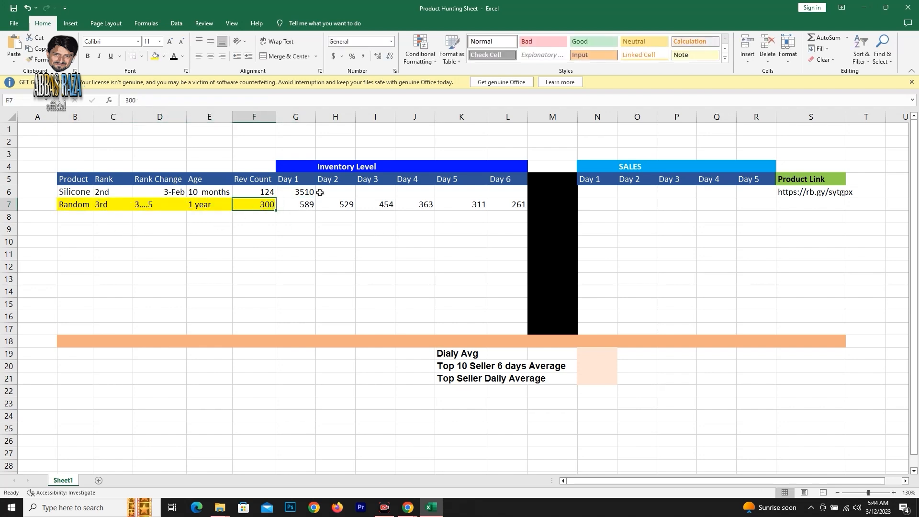
{"action": "left_click", "coordinate": [304, 204]}
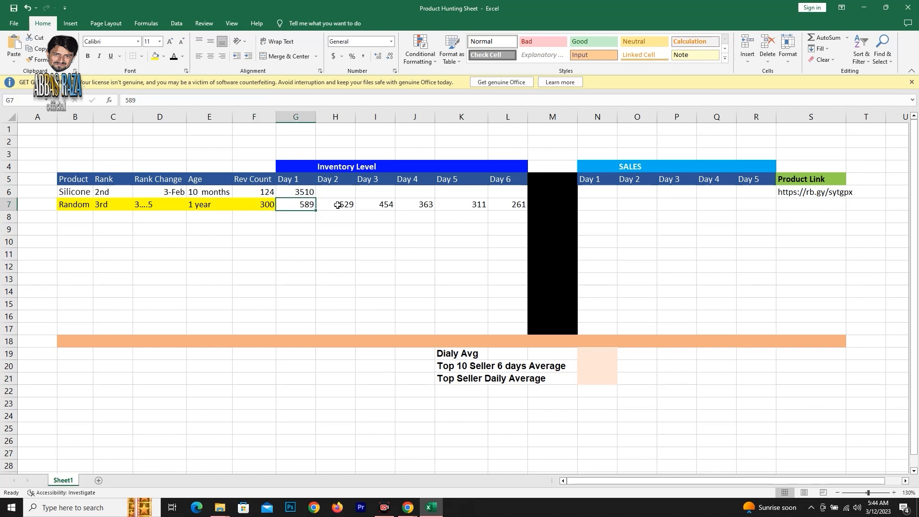
{"action": "left_click", "coordinate": [337, 205]}
{"action": "left_click", "coordinate": [374, 204]}
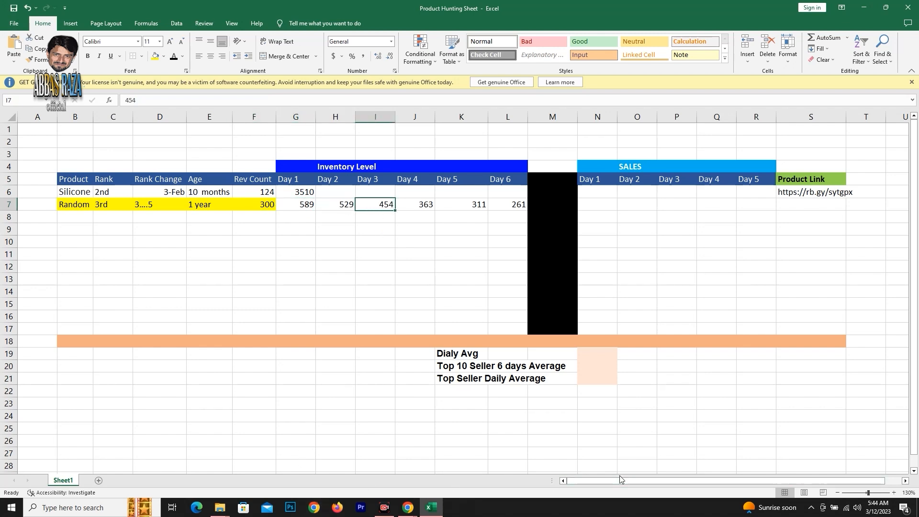
Calculate the Random product's Day 1 sales in N7 by subtracting Day 2 inventory from Day 1 inventory with =G7-H7.
{"action": "left_click_drag", "start_coordinate": [684, 481], "coordinate": [735, 485]}
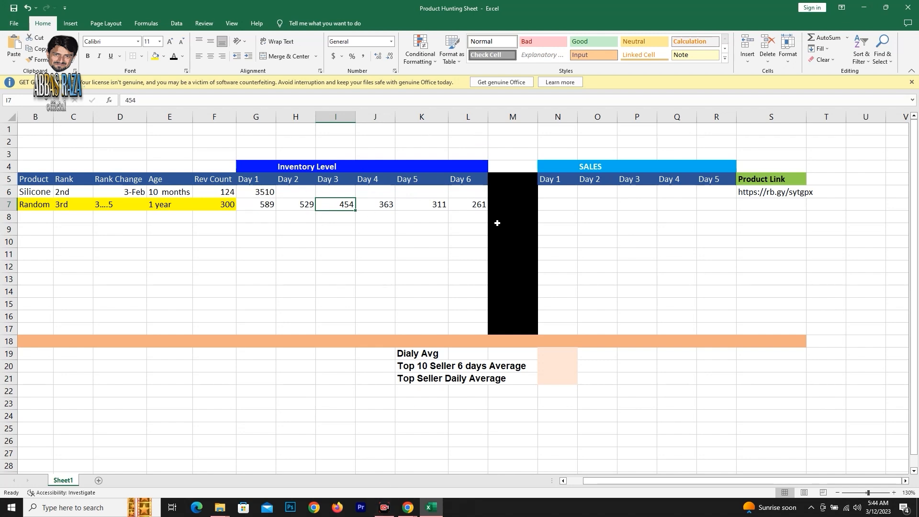
{"action": "left_click", "coordinate": [554, 203]}
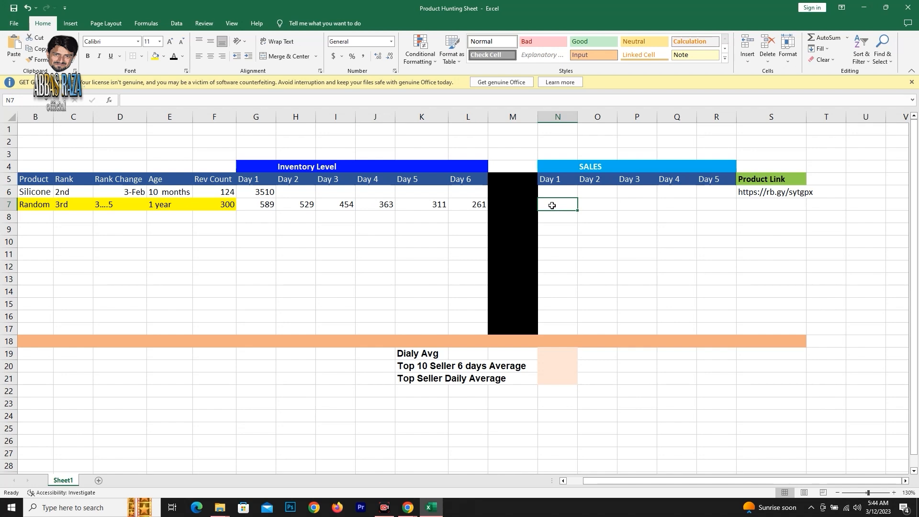
{"action": "type", "text": "+"}
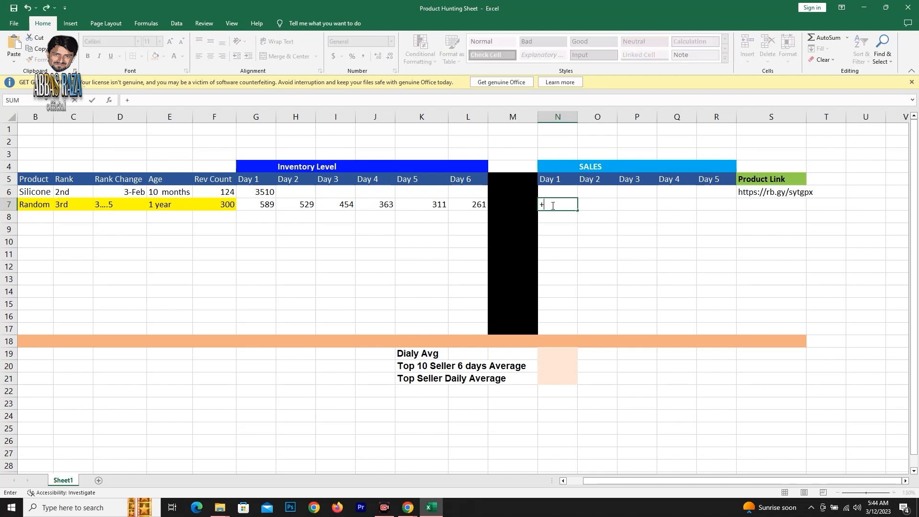
{"action": "key", "text": "BackSpace"}
{"action": "type", "text": "=-"}
{"action": "left_click", "coordinate": [269, 207]}
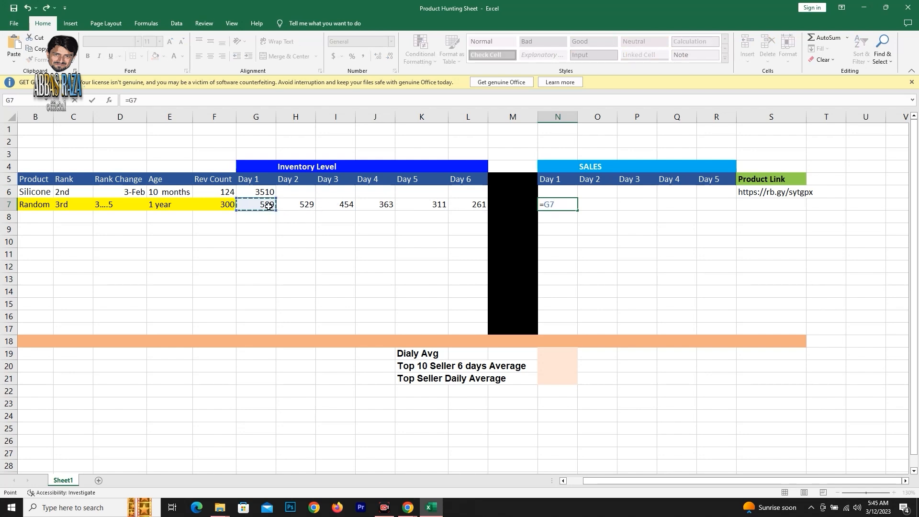
{"action": "type", "text": "-"}
{"action": "left_click", "coordinate": [304, 204]}
{"action": "key", "text": "Return"}
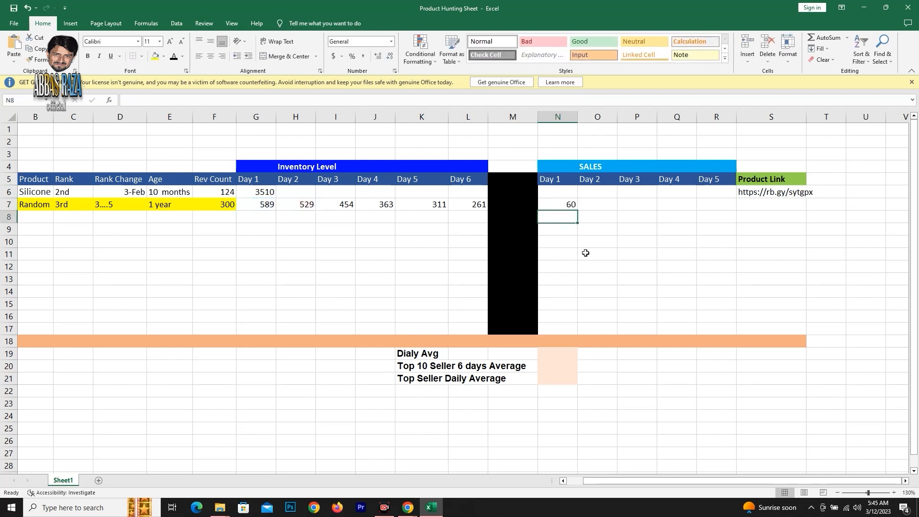
Calculate the Random product's Day 2 sales in O7 by subtracting Day 3 inventory from Day 2 inventory with =H7-I7.
{"action": "left_click", "coordinate": [554, 204]}
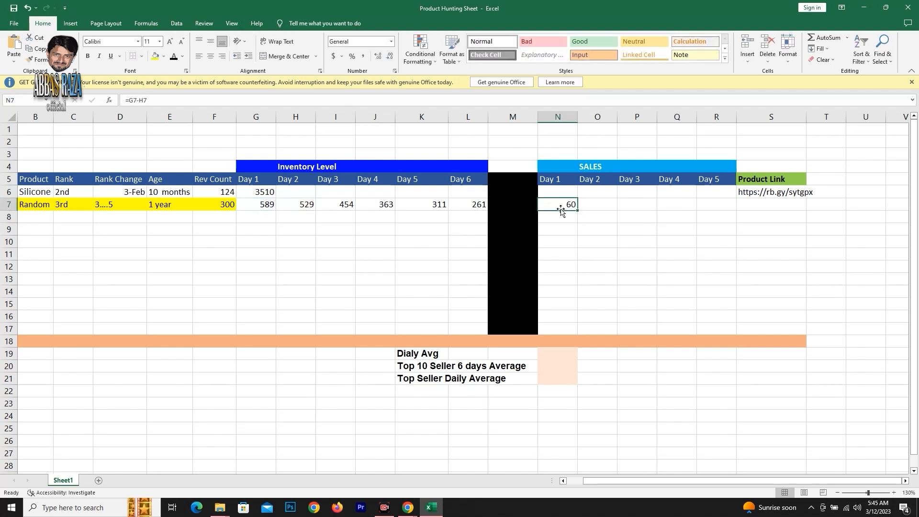
{"action": "left_click", "coordinate": [593, 207]}
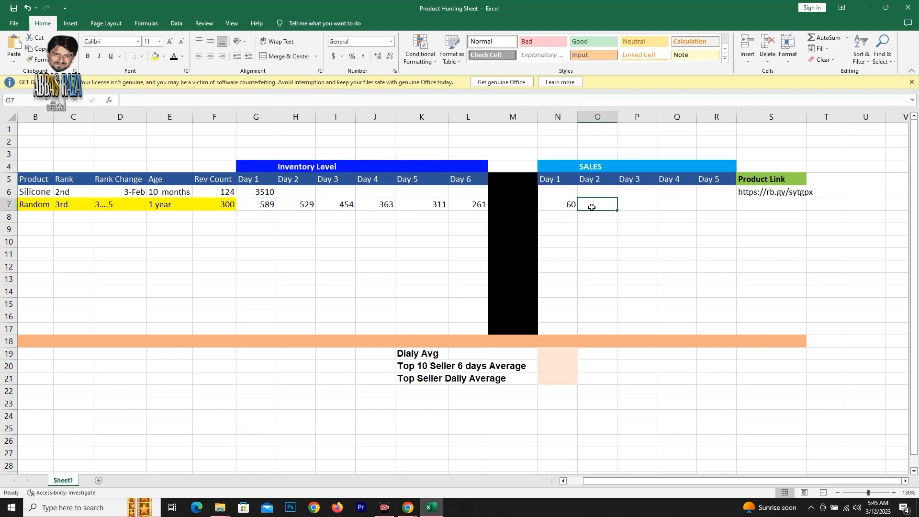
{"action": "type", "text": "="}
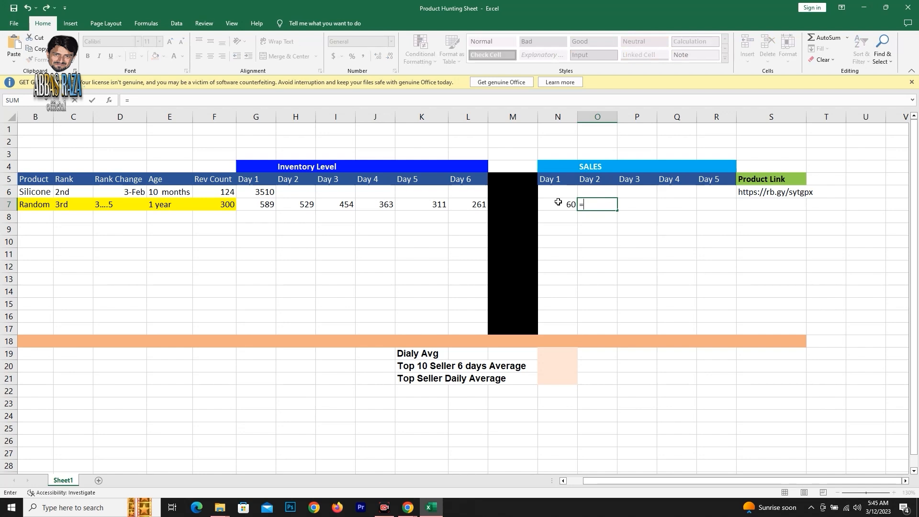
{"action": "left_click", "coordinate": [309, 205]}
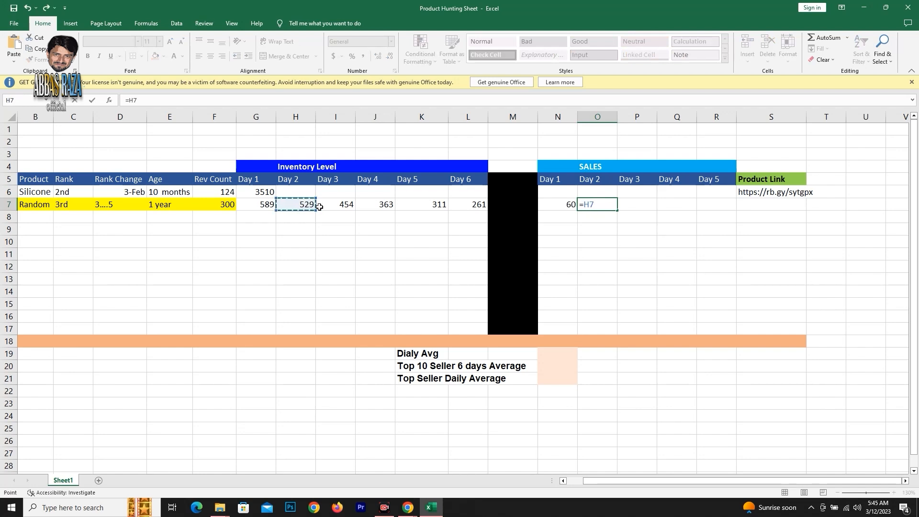
{"action": "type", "text": "-"}
{"action": "left_click", "coordinate": [345, 205]}
{"action": "key", "text": "Return"}
Calculate the Random product's Day 3 sales in P7 by subtracting Day 4 inventory from Day 3 inventory.
{"action": "left_click", "coordinate": [644, 206]}
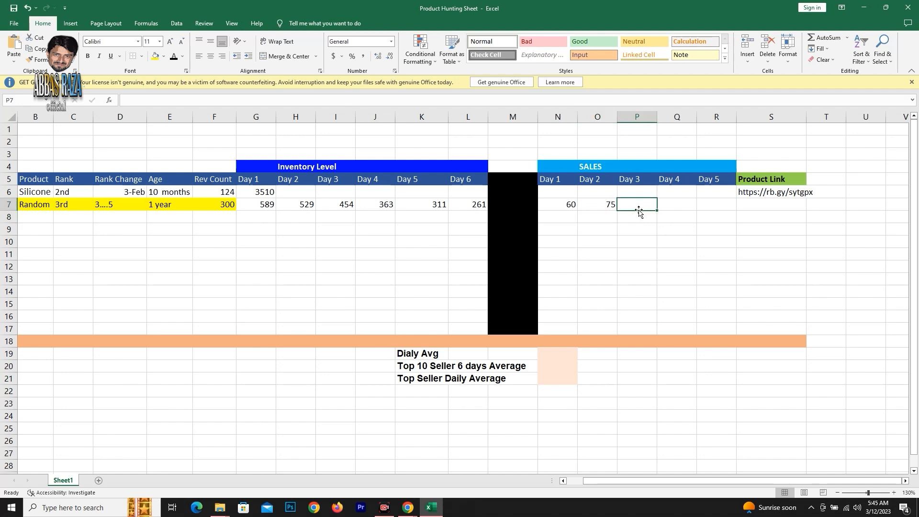
{"action": "left_click", "coordinate": [388, 205]}
{"action": "key", "text": "Return"}
Calculate the Random product's Day 4 sales in Q7 with =J7-K7 and Day 5 sales in R7 with =K7-L7.
{"action": "left_click", "coordinate": [665, 206]}
{"action": "type", "text": "="}
{"action": "left_click", "coordinate": [384, 204]}
{"action": "type", "text": "-"}
{"action": "left_click", "coordinate": [417, 205]}
{"action": "key", "text": "Return"}
{"action": "type", "text": "=k7-l7"}
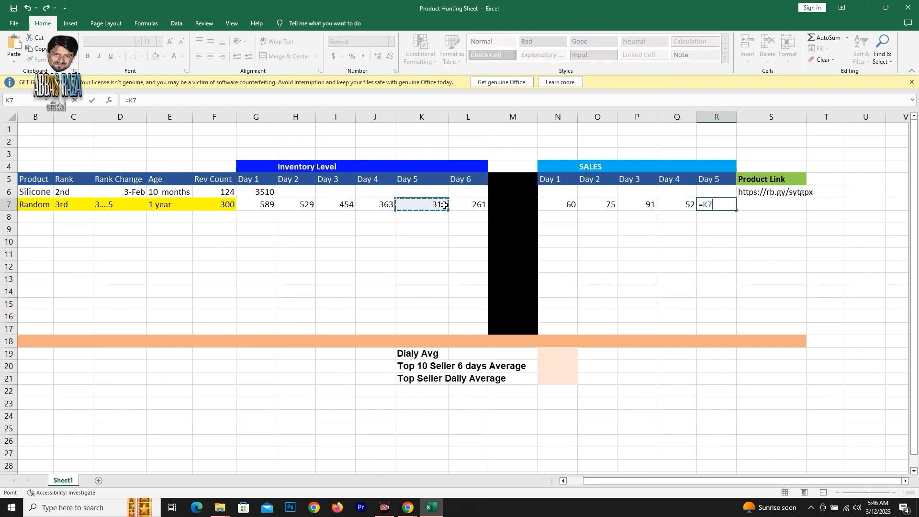
{"action": "key", "text": "Return"}
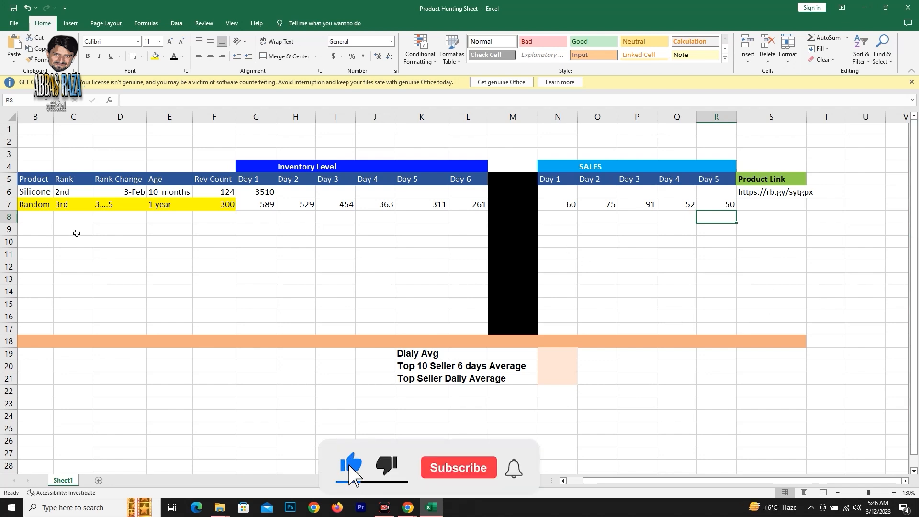
Enter Random as the second sample product's name in B8, leaving its rank, age and review cells empty.
{"action": "left_click", "coordinate": [30, 219]}
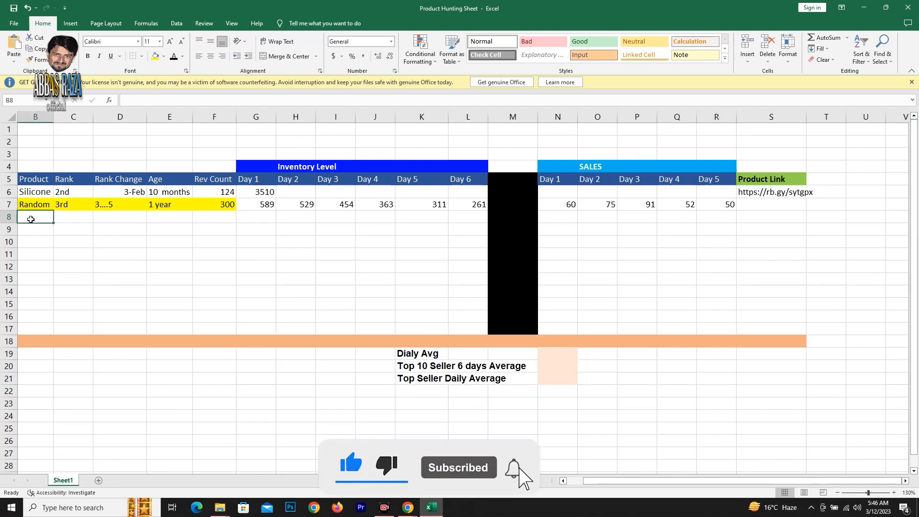
{"action": "type", "text": "Random"}
{"action": "key", "text": "Tab"}
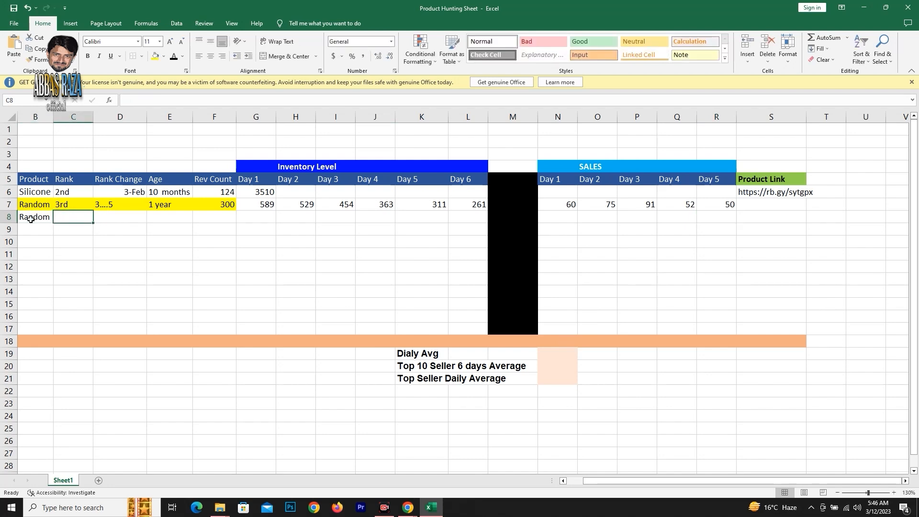
{"action": "key", "text": "Tab"}
{"action": "key", "text": "Tab"}
{"action": "key", "text": "Tab"}
{"action": "key", "text": "Tab"}
{"action": "key", "text": "Tab"}
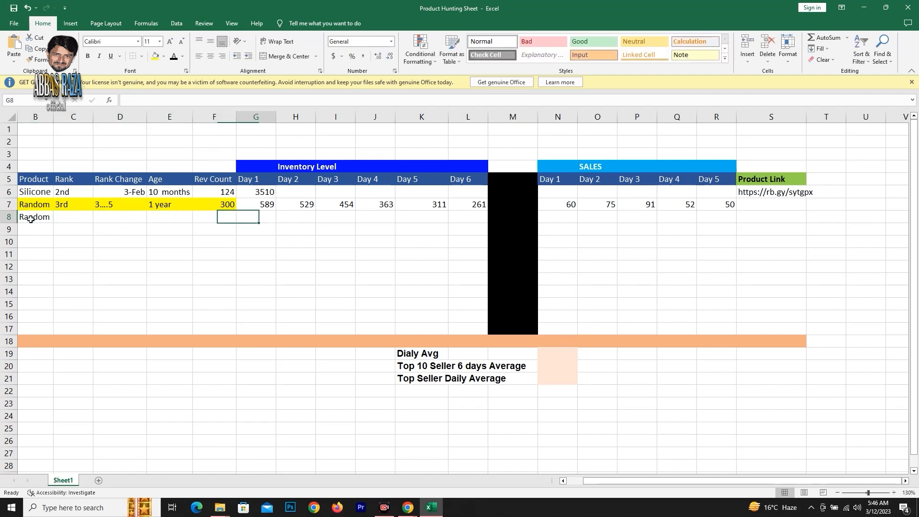
{"action": "key", "text": "shift+Tab"}
Switch to Chrome and find the stock quantity in the page source of the Daraz Rose Oil 30ml product.
{"action": "left_click", "coordinate": [407, 508]}
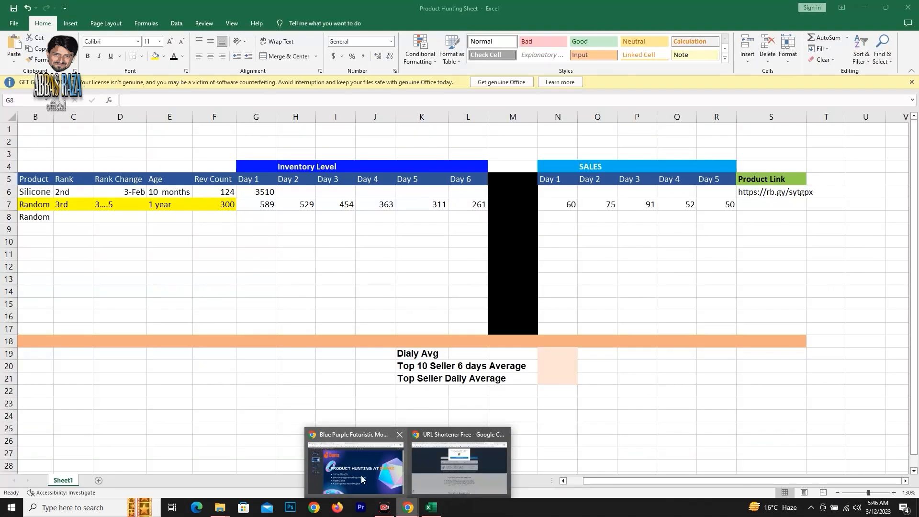
{"action": "left_click", "coordinate": [459, 466]}
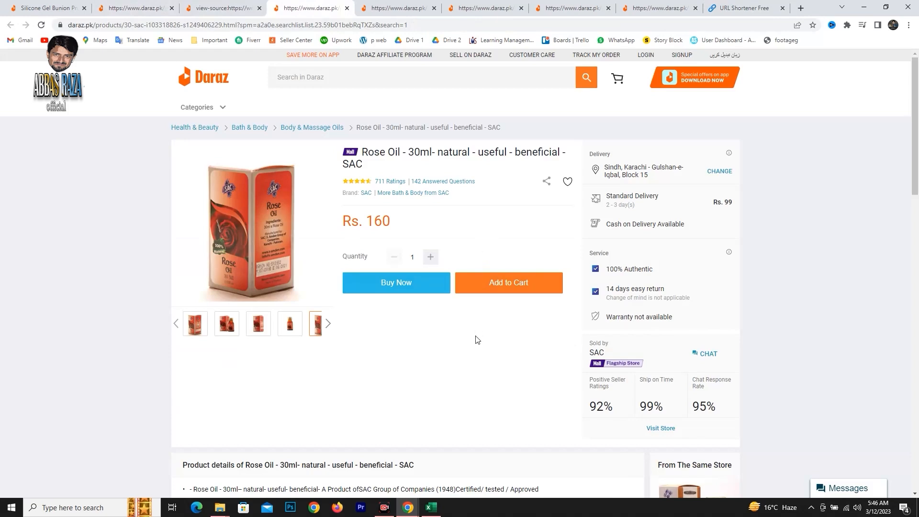
{"action": "key", "text": "ctrl+u"}
{"action": "key", "text": "ctrl+f"}
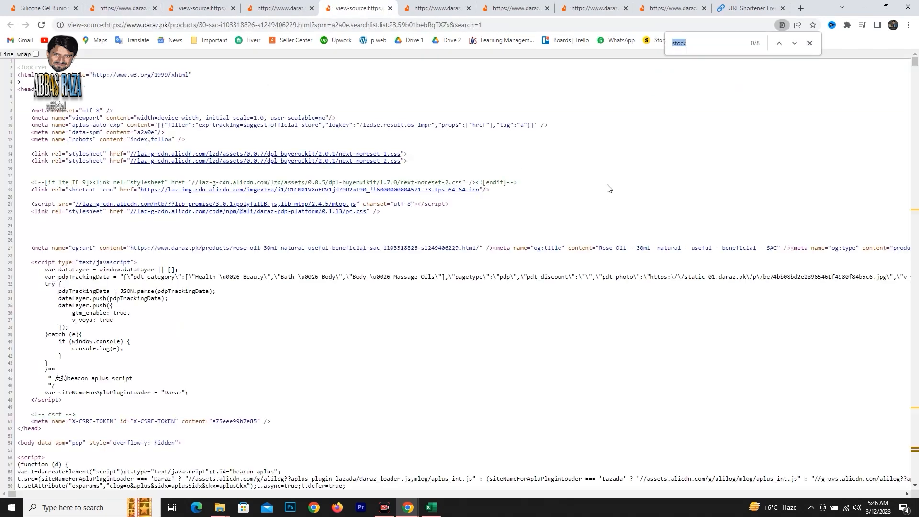
{"action": "left_click", "coordinate": [793, 44]}
{"action": "left_click", "coordinate": [793, 45]}
{"action": "left_click", "coordinate": [792, 45]}
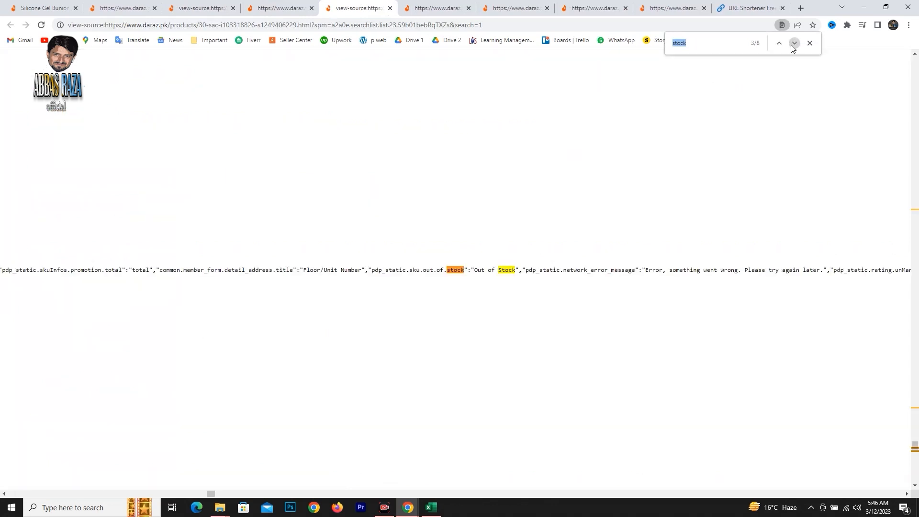
{"action": "left_click", "coordinate": [792, 44]}
{"action": "left_click", "coordinate": [792, 44]}
{"action": "left_click", "coordinate": [793, 45]}
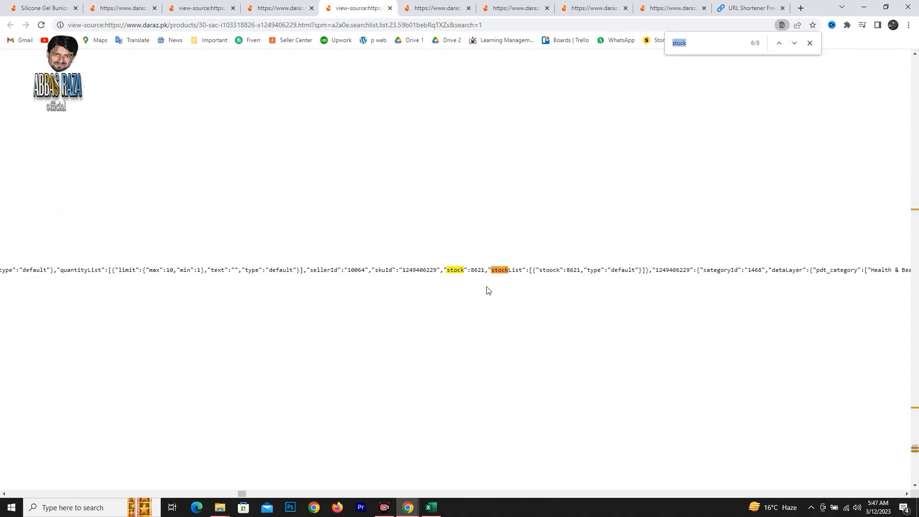
{"action": "left_click_drag", "start_coordinate": [471, 271], "coordinate": [482, 270]}
Back in the Excel sheet, enter row 8's inventory levels as 8621 for Day 1, 7052 for Day 2 and 6555 for Day 3.
{"action": "key", "text": "alt+Tab"}
{"action": "type", "text": "8621"}
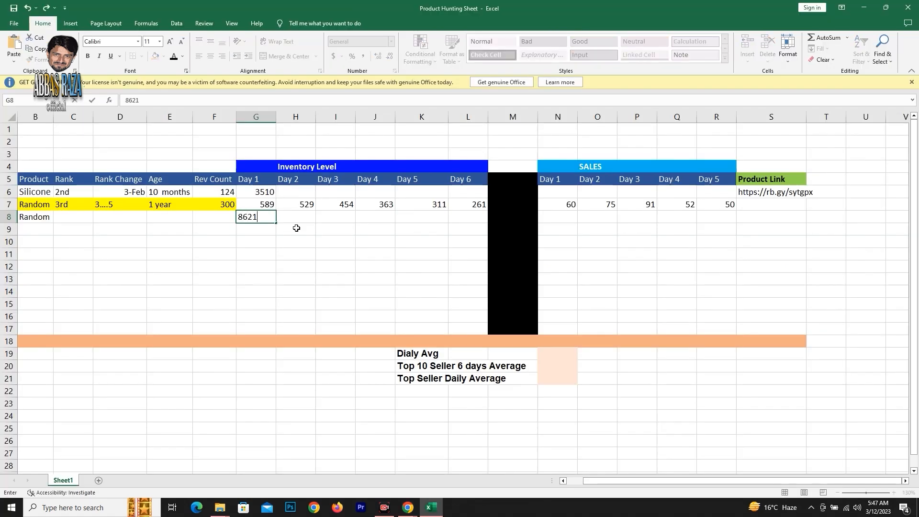
{"action": "key", "text": "Tab"}
{"action": "type", "text": "7052"}
{"action": "left_click", "coordinate": [348, 215]}
{"action": "type", "text": "6555"}
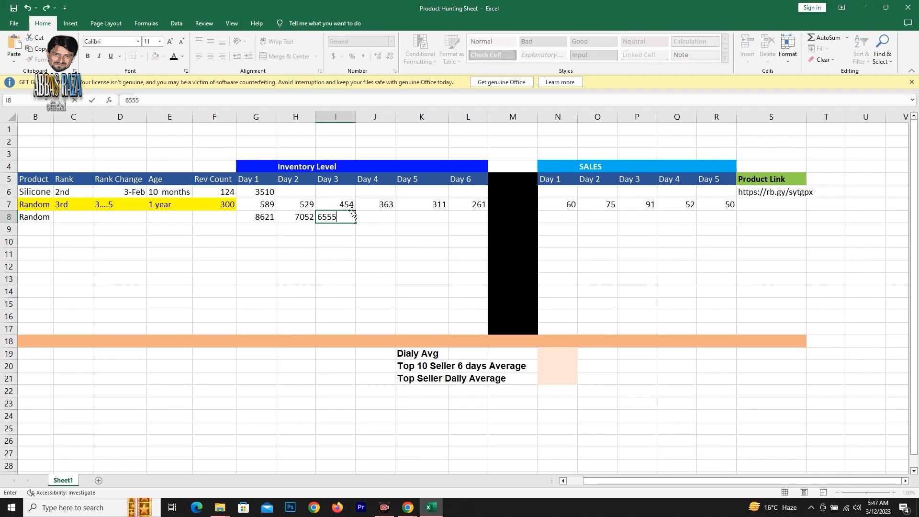
Enter row 8's remaining inventory levels as 6000 for Day 4, 5800 for Day 5 and 5000 for Day 6.
{"action": "left_click", "coordinate": [375, 216]}
{"action": "type", "text": "6000"}
{"action": "left_click", "coordinate": [421, 217]}
{"action": "type", "text": "5800"}
{"action": "left_click", "coordinate": [467, 216]}
{"action": "type", "text": "5000"}
Calculate row 8's Day 1 sales in N8 by subtracting Day 2 inventory from Day 1 inventory with =G8-H8.
{"action": "left_click", "coordinate": [575, 222]}
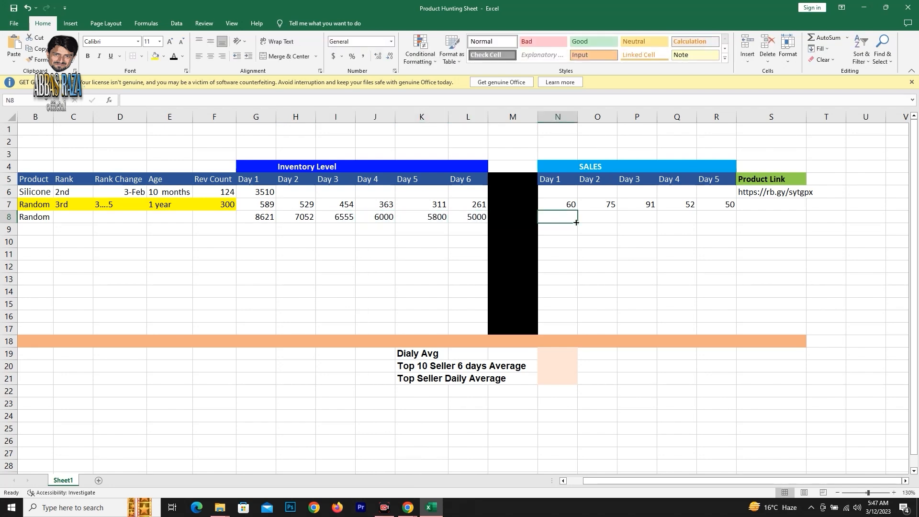
{"action": "type", "text": "="}
{"action": "left_click", "coordinate": [256, 217]}
{"action": "type", "text": "-"}
{"action": "left_click", "coordinate": [296, 216]}
{"action": "key", "text": "Tab"}
Calculate row 8's Day 2 sales in O8 by subtracting Day 3 inventory from Day 2 inventory with =H8-I8.
{"action": "type", "text": "="}
{"action": "left_click", "coordinate": [301, 216]}
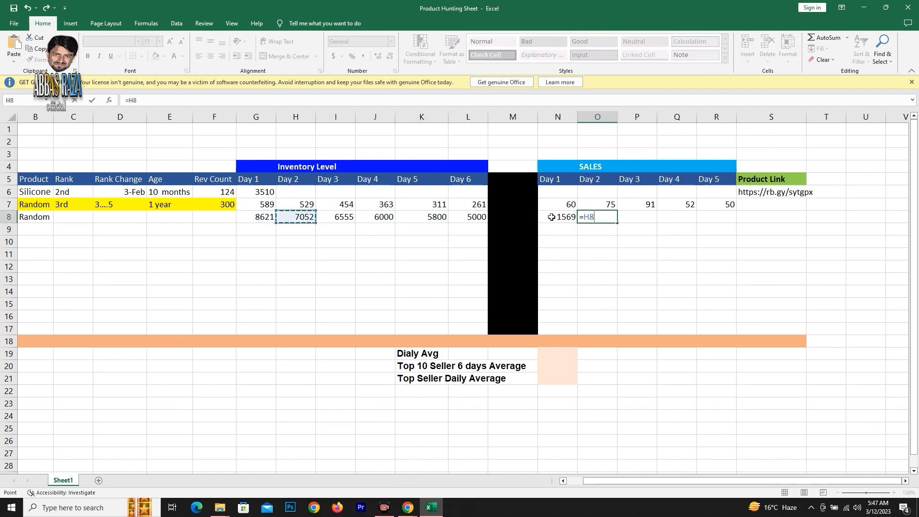
{"action": "type", "text": "-"}
{"action": "left_click", "coordinate": [336, 217]}
{"action": "key", "text": "Tab"}
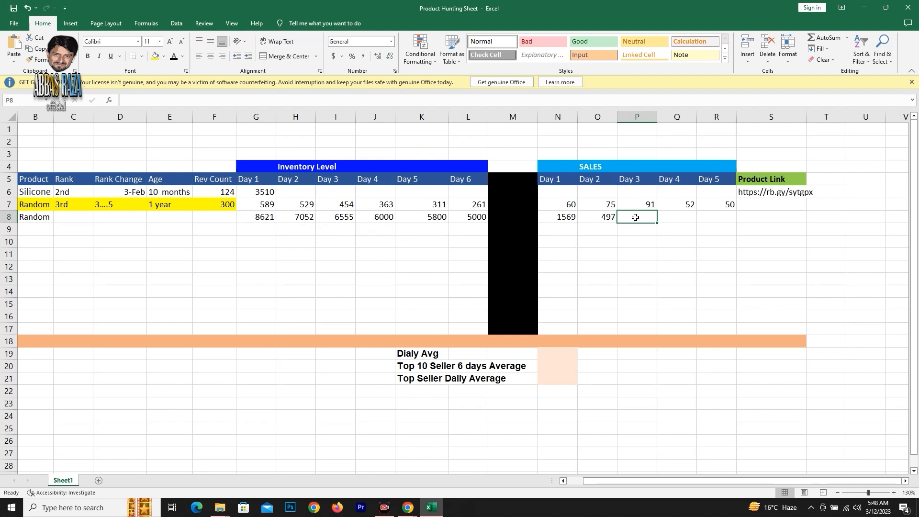
Fill row 8's Day 3 sales cell P8 with the formula =H8-I8.
{"action": "type", "text": "="}
{"action": "left_click", "coordinate": [301, 217]}
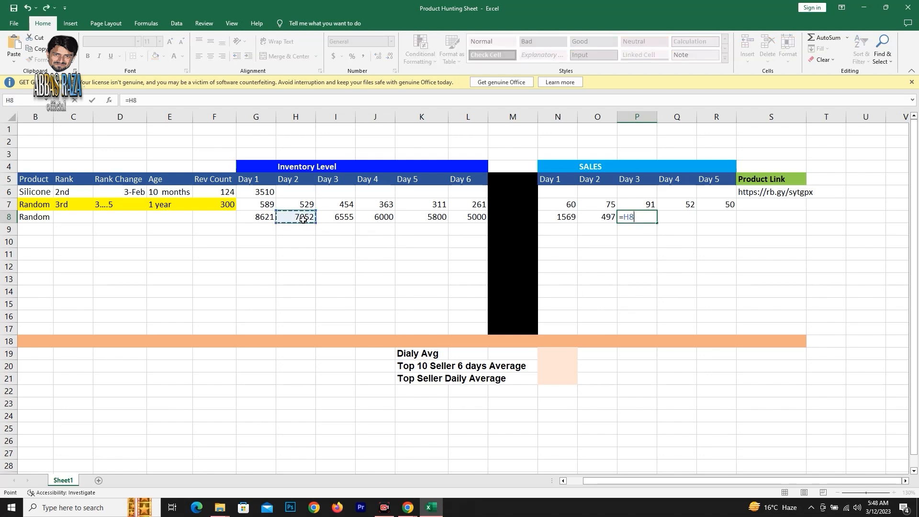
{"action": "type", "text": "-"}
{"action": "left_click", "coordinate": [345, 218]}
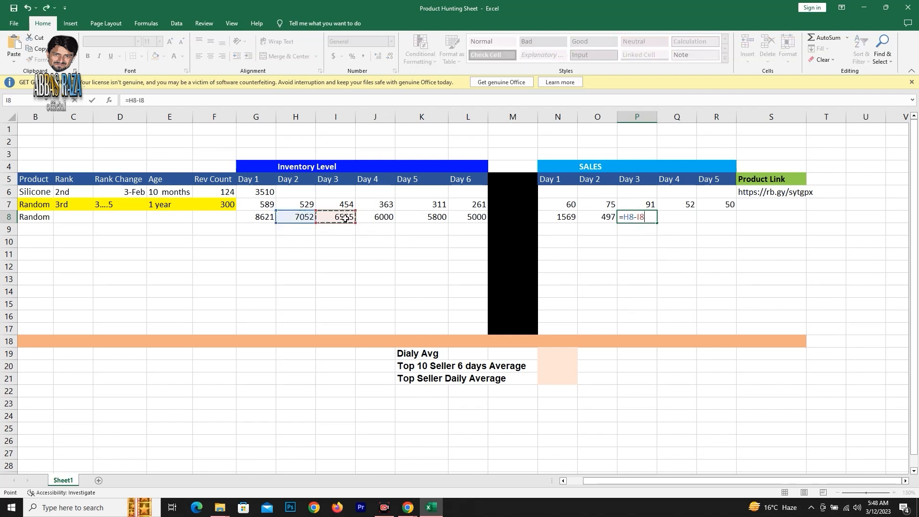
{"action": "key", "text": "Return"}
Try to average the Day 1 sales N7:N8 in cell N18 with the AVERAGE function.
{"action": "left_click", "coordinate": [684, 220]}
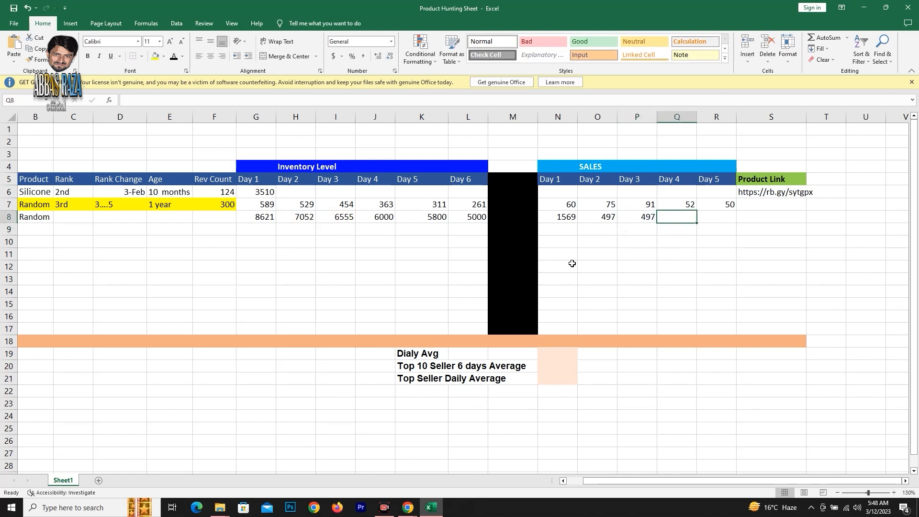
{"action": "left_click_drag", "start_coordinate": [560, 204], "coordinate": [567, 218]}
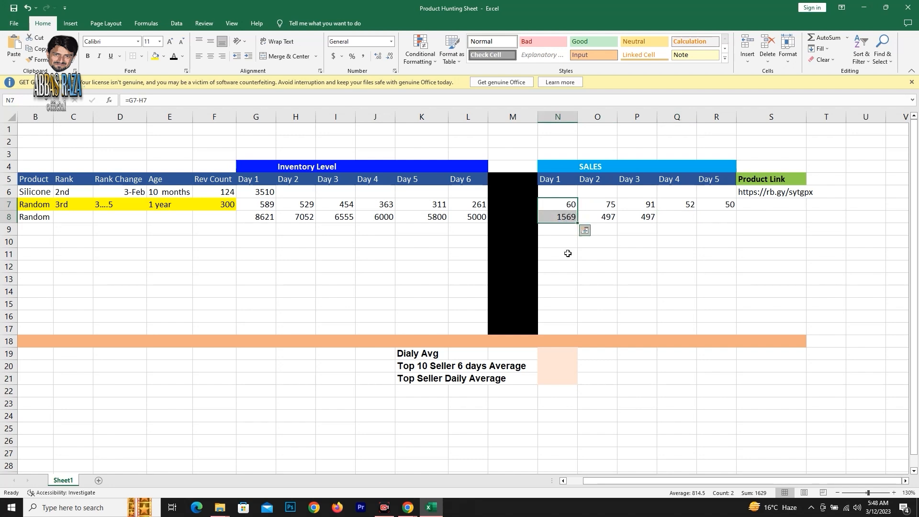
{"action": "left_click", "coordinate": [560, 344]}
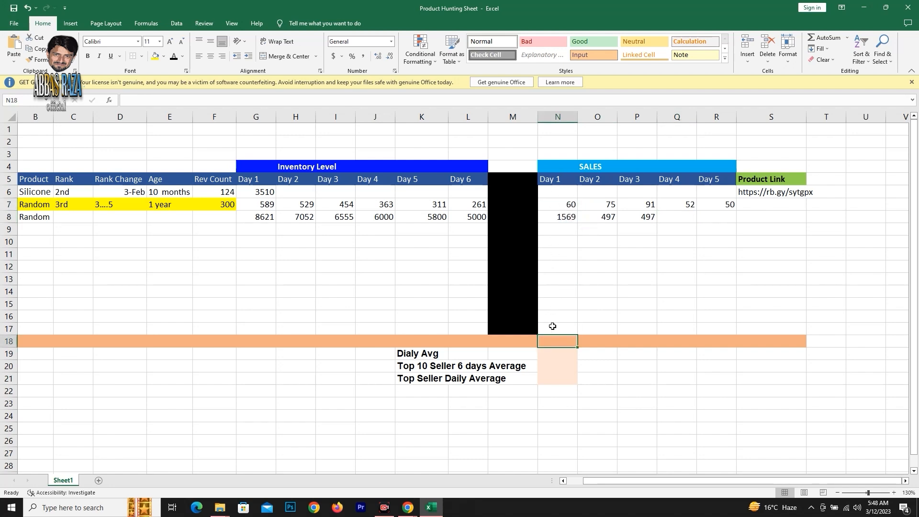
{"action": "type", "text": "="}
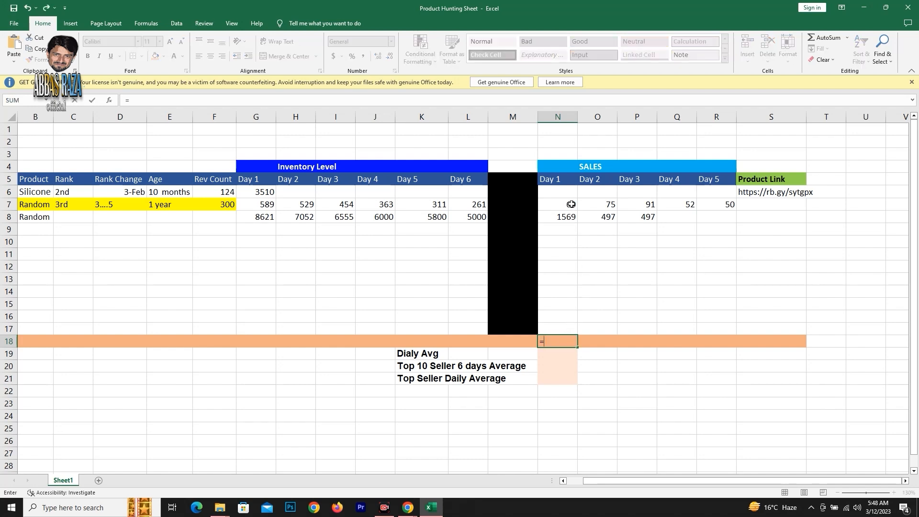
{"action": "left_click_drag", "start_coordinate": [570, 204], "coordinate": [569, 227]}
{"action": "key", "text": "BackSpace"}
{"action": "key", "text": "BackSpace"}
{"action": "key", "text": "BackSpace"}
{"action": "key", "text": "BackSpace"}
{"action": "key", "text": "BackSpace"}
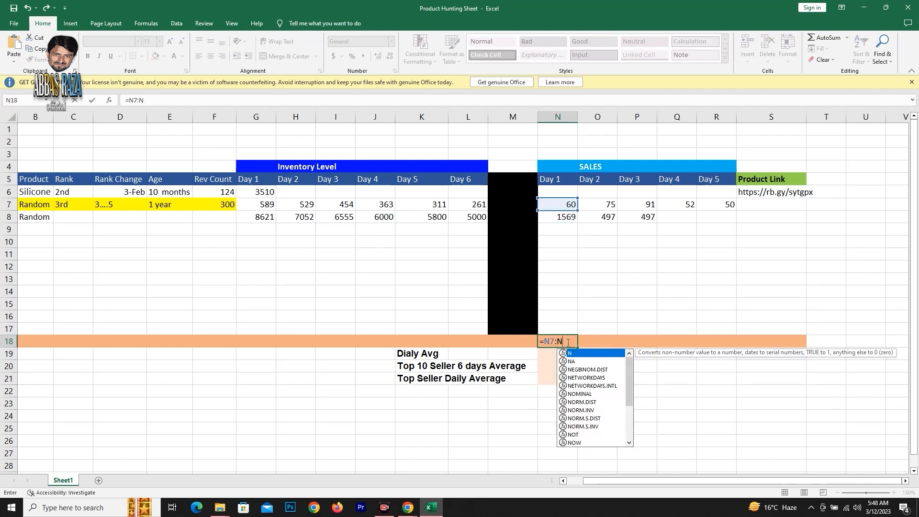
{"action": "type", "text": "aver"}
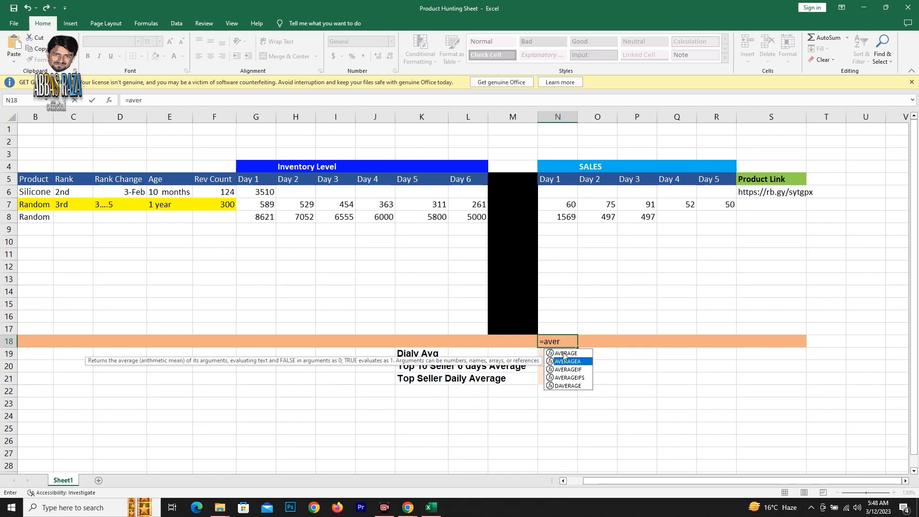
{"action": "double_click", "coordinate": [565, 353]}
{"action": "left_click_drag", "start_coordinate": [563, 206], "coordinate": [566, 216]}
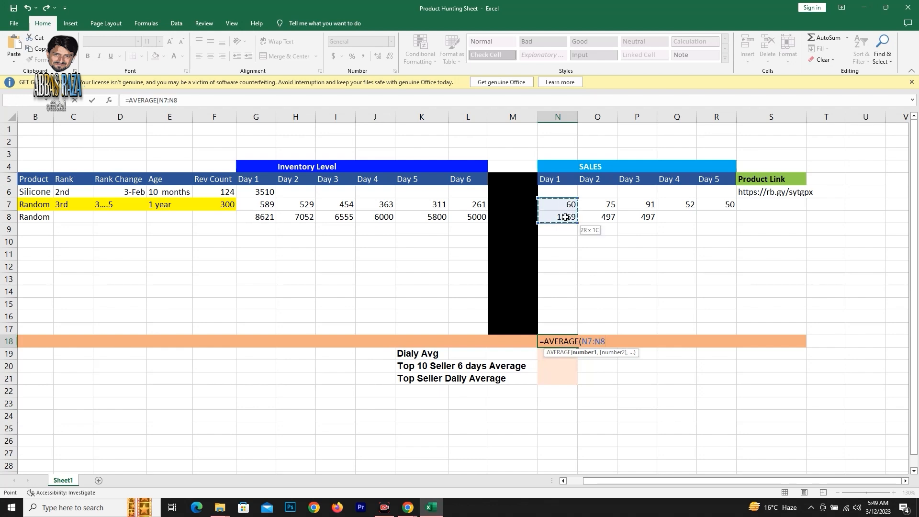
{"action": "key", "text": "Return"}
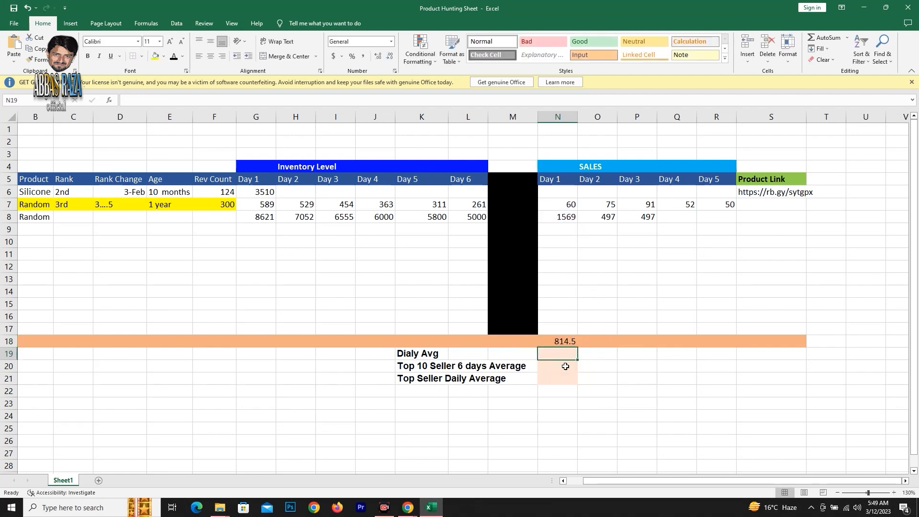
Clear N18 and calculate the Dialy Avg in N19 with AVERAGE over the Day 1 sales cells N7 to N17.
{"action": "left_click", "coordinate": [566, 342]}
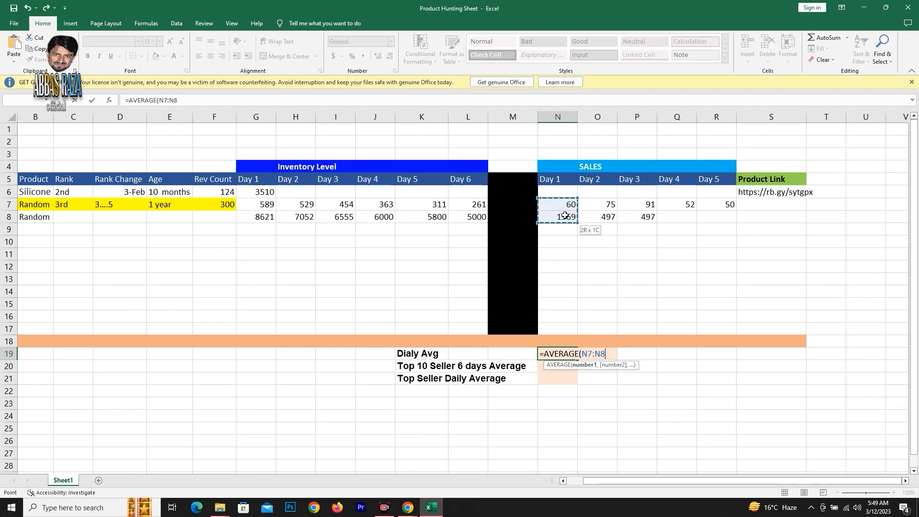
{"action": "left_click_drag", "start_coordinate": [565, 216], "coordinate": [571, 327]}
{"action": "key", "text": "Return"}
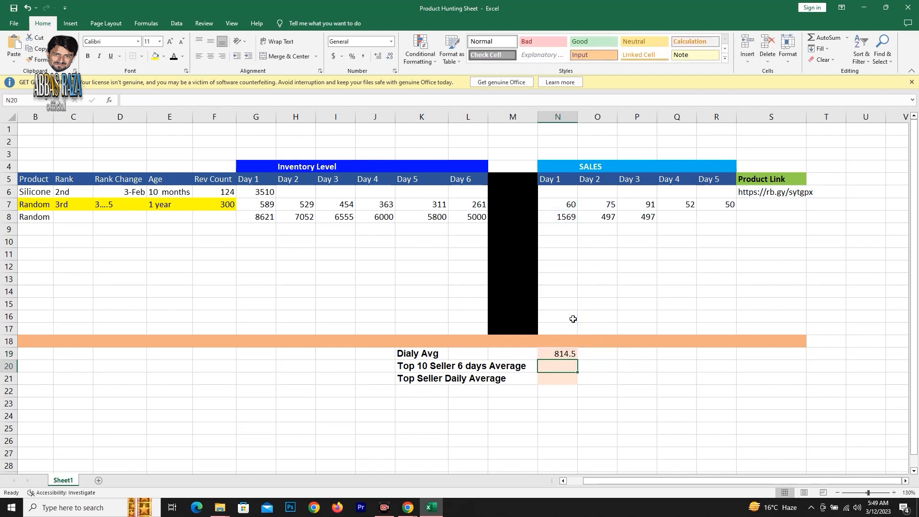
{"action": "left_click", "coordinate": [566, 354]}
Add sample Day 1 sales values to the SALES section: 588 in N9 and 966 in N11.
{"action": "left_click", "coordinate": [574, 229]}
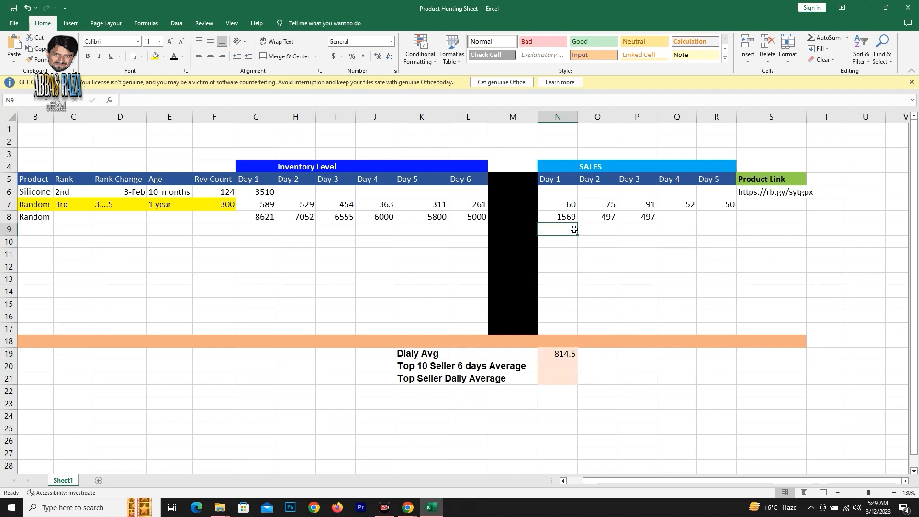
{"action": "type", "text": "588"}
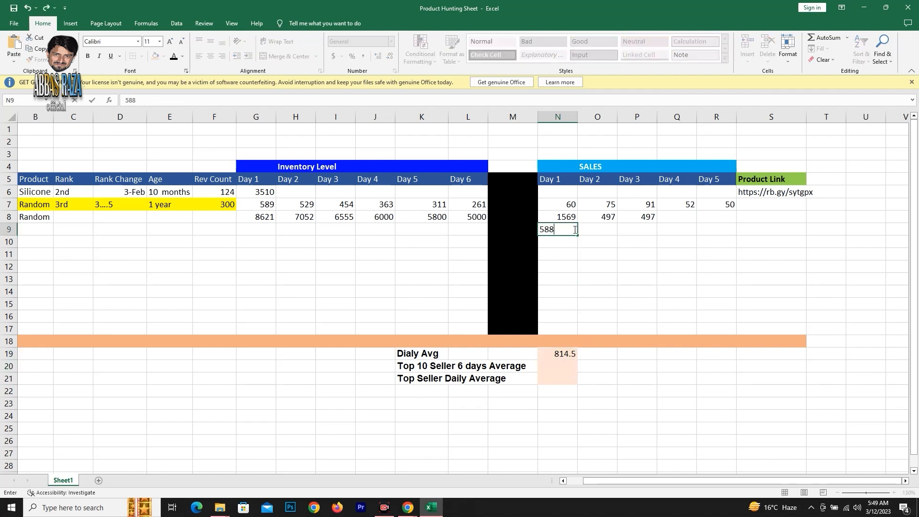
{"action": "key", "text": "Return"}
{"action": "left_click", "coordinate": [566, 253]}
{"action": "type", "text": "966"}
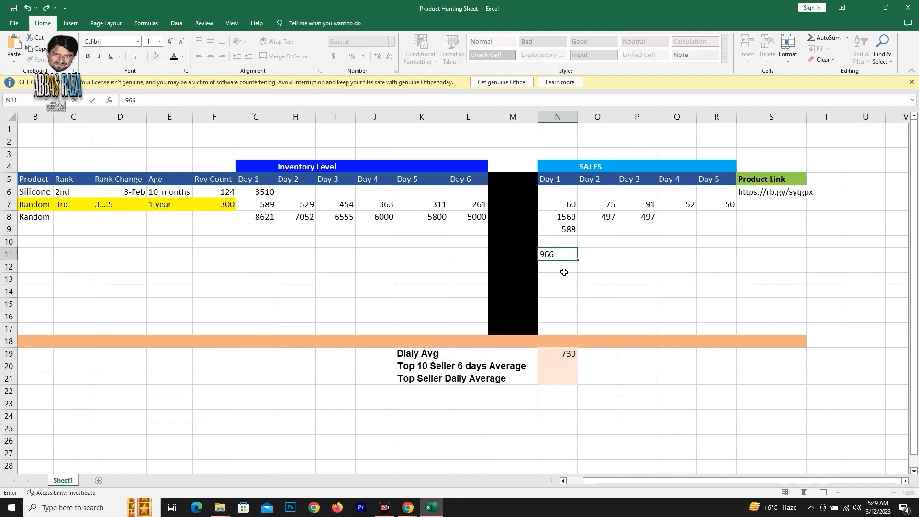
{"action": "key", "text": "Return"}
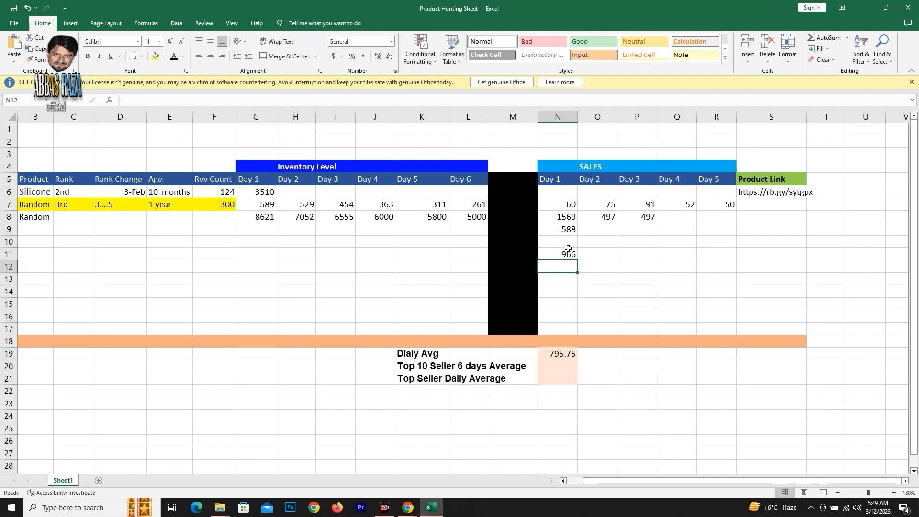
Try to average row 7's five daily sales N7:R7 in the Top 10 Seller 6 days Average cell N20.
{"action": "left_click", "coordinate": [567, 366]}
{"action": "type", "text": "=aver"}
{"action": "double_click", "coordinate": [569, 379]}
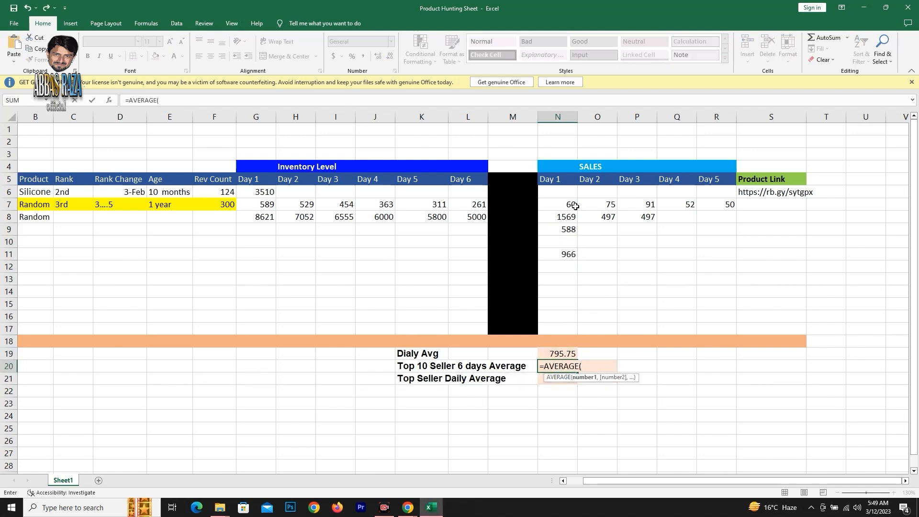
{"action": "left_click_drag", "start_coordinate": [563, 204], "coordinate": [715, 205]}
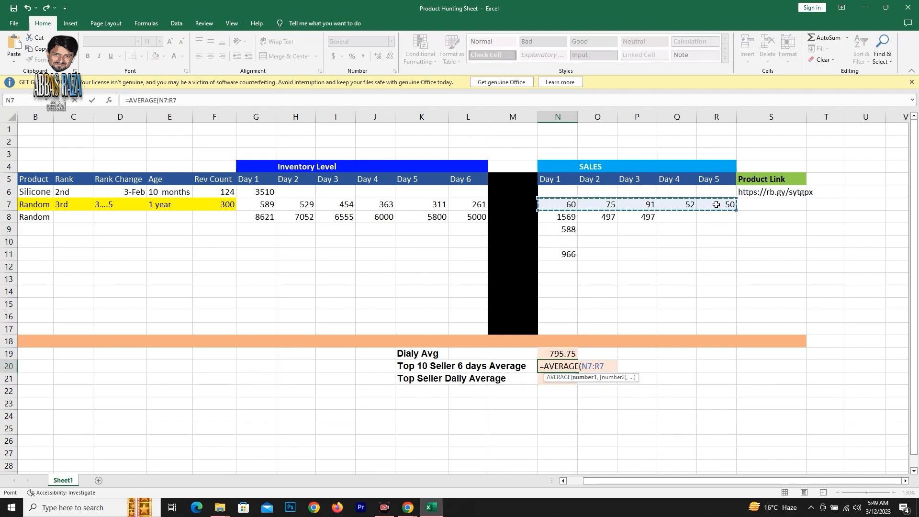
{"action": "key", "text": "Return"}
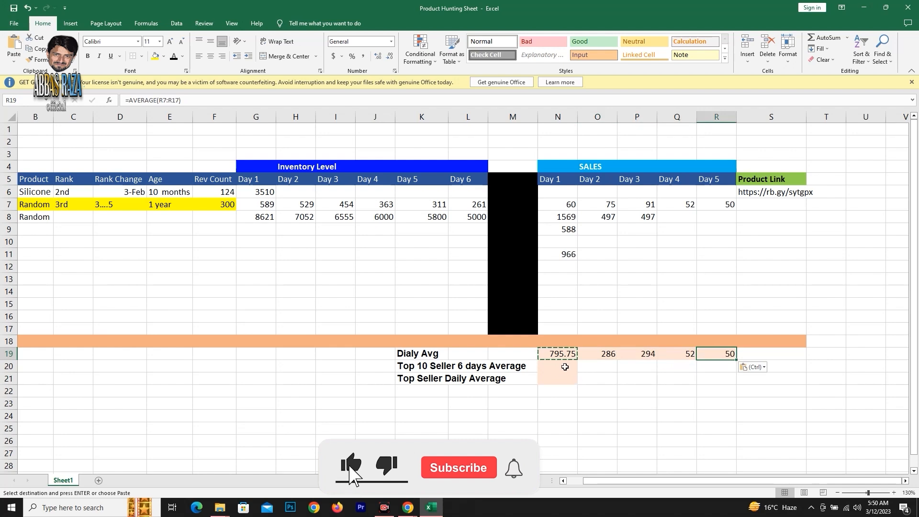
Calculate the Top 10 Seller 6 days Average in N20 with AVERAGE over the Dialy Avg cells N19:R19.
{"action": "left_click", "coordinate": [564, 366]}
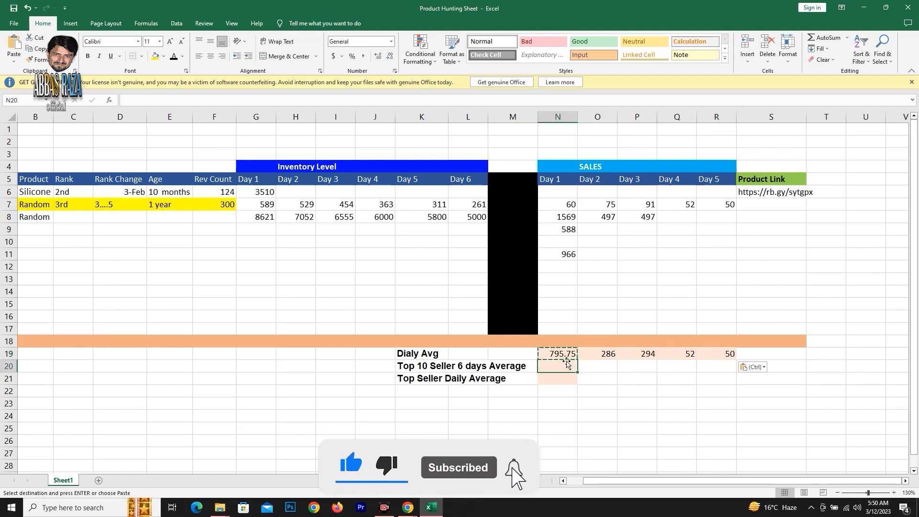
{"action": "type", "text": "="}
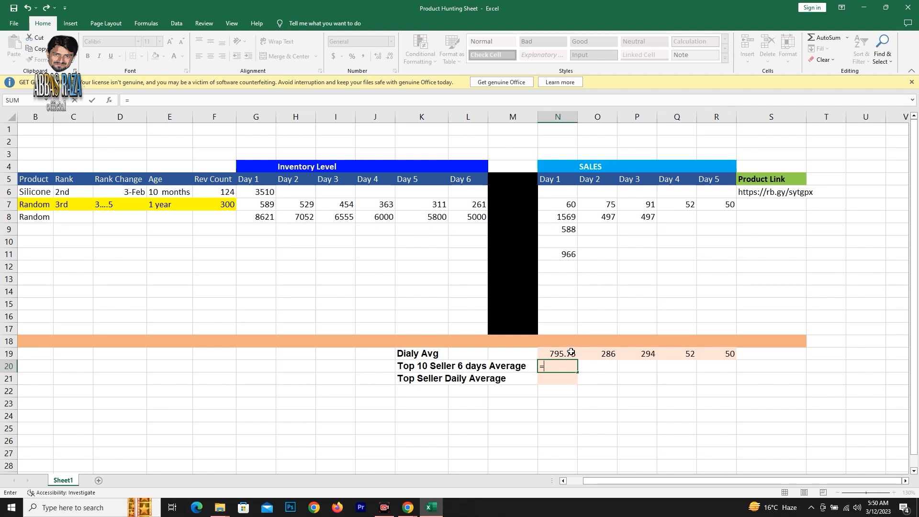
{"action": "type", "text": "avera"}
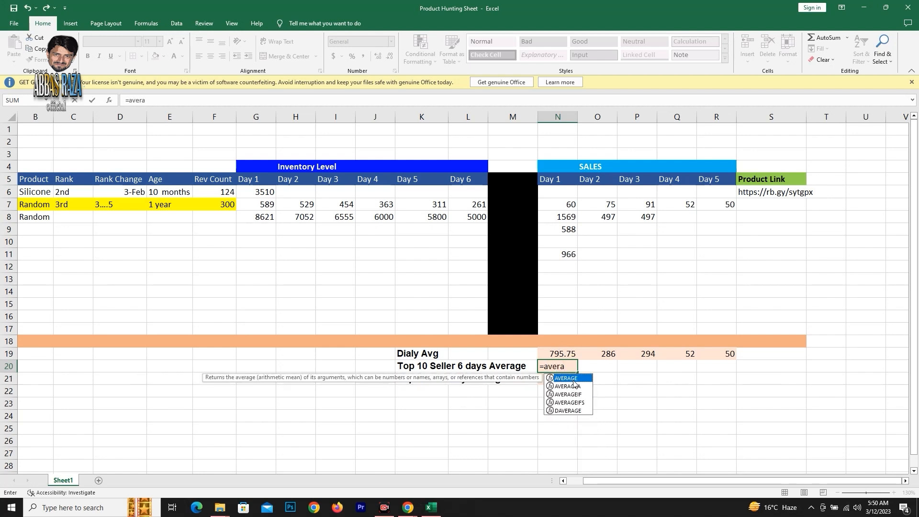
{"action": "key", "text": "Tab"}
{"action": "left_click_drag", "start_coordinate": [565, 355], "coordinate": [708, 354]}
{"action": "key", "text": "Return"}
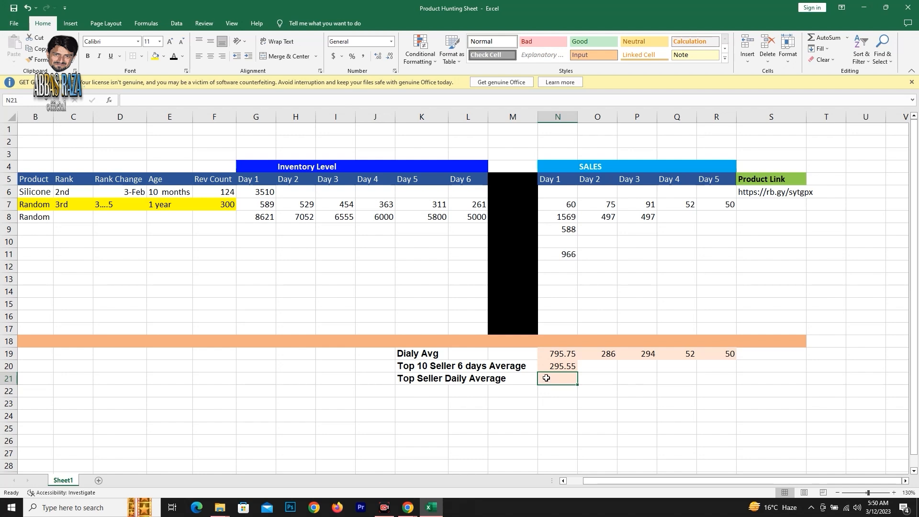
Calculate the Top Seller Daily Average in N21 with AVERAGE over row 7's Day 1 to Day 5 sales, N7:R7.
{"action": "type", "text": "=avera"}
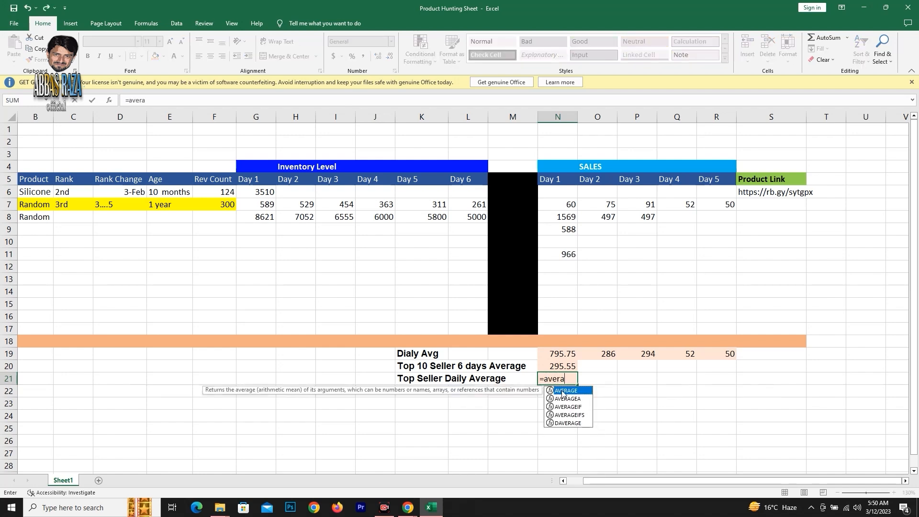
{"action": "double_click", "coordinate": [563, 393]}
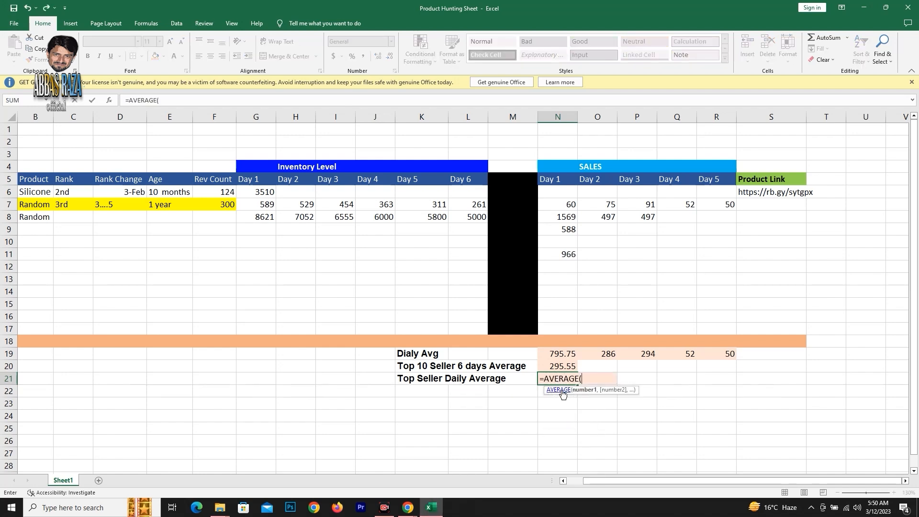
{"action": "left_click_drag", "start_coordinate": [563, 207], "coordinate": [717, 203]}
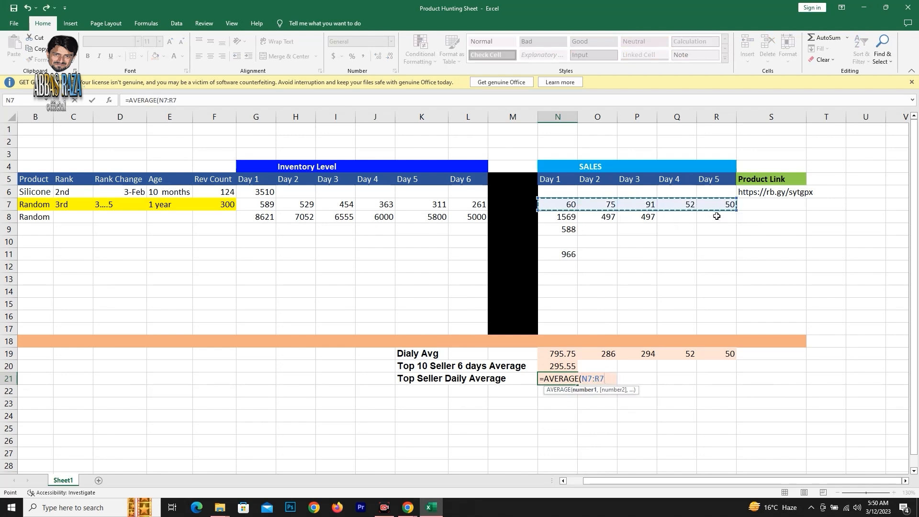
{"action": "key", "text": "Return"}
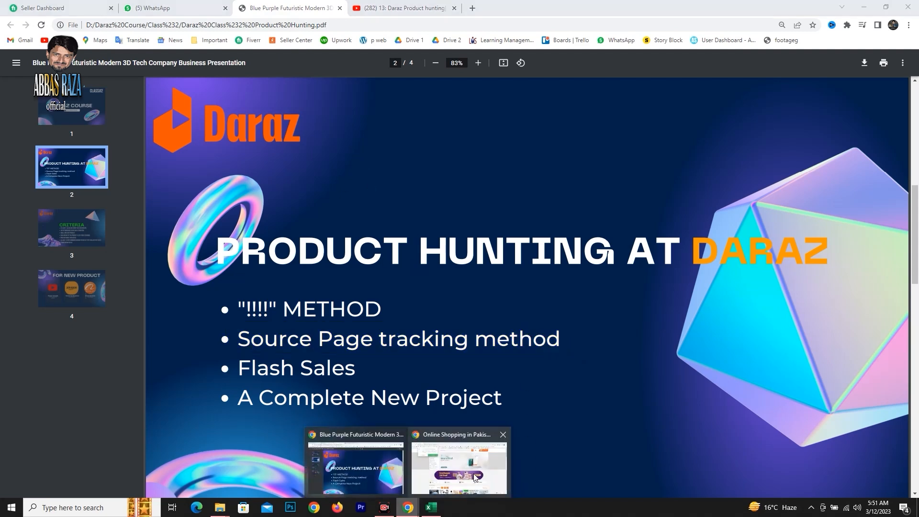
Switch to the Daraz shopping site in Chrome, decline the Daz notification offer and open the Kitchen & Table Linen category.
{"action": "left_click", "coordinate": [484, 462]}
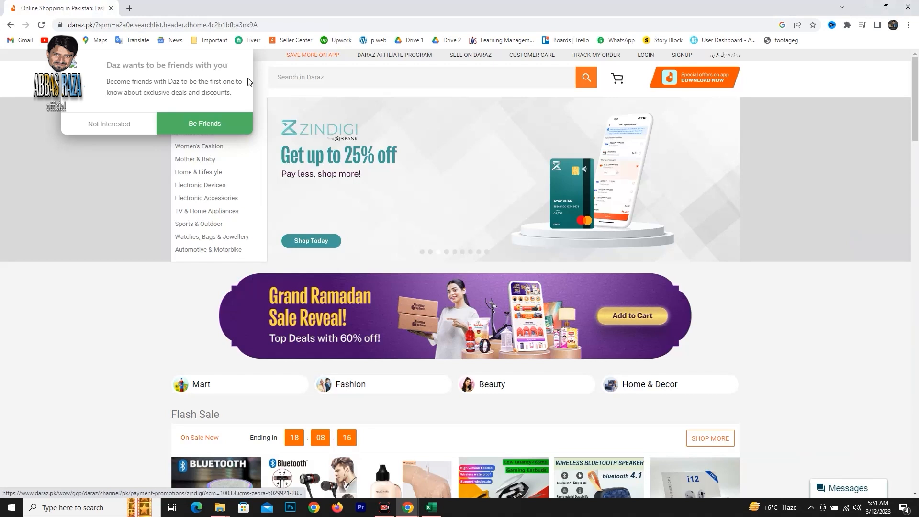
{"action": "left_click", "coordinate": [109, 123]}
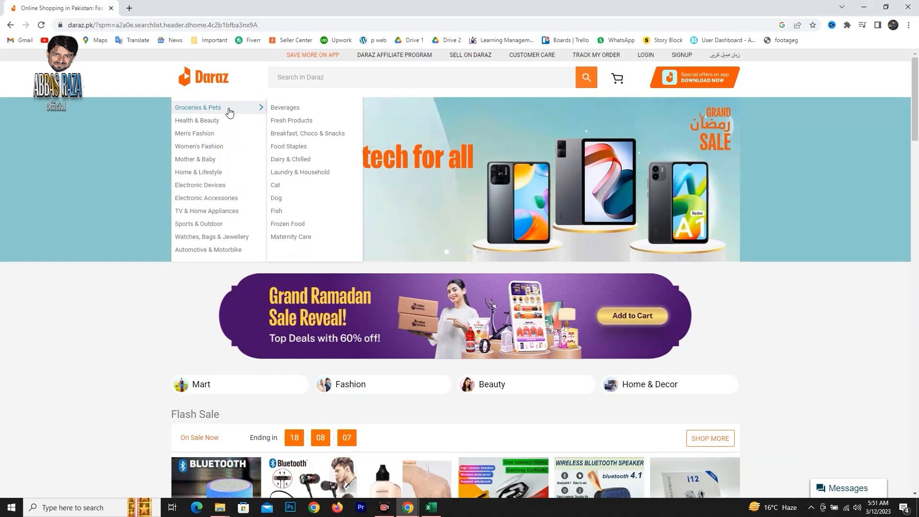
{"action": "mouse_move", "coordinate": [246, 186]}
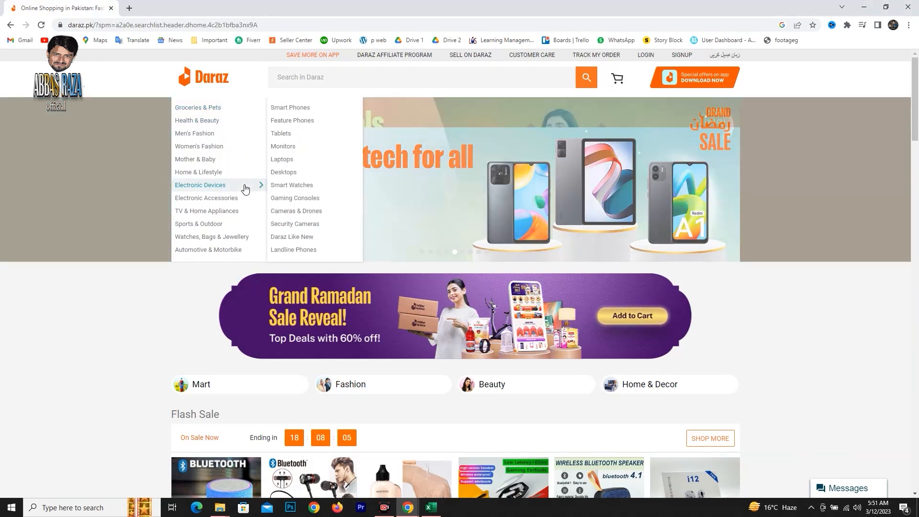
{"action": "mouse_move", "coordinate": [245, 160]}
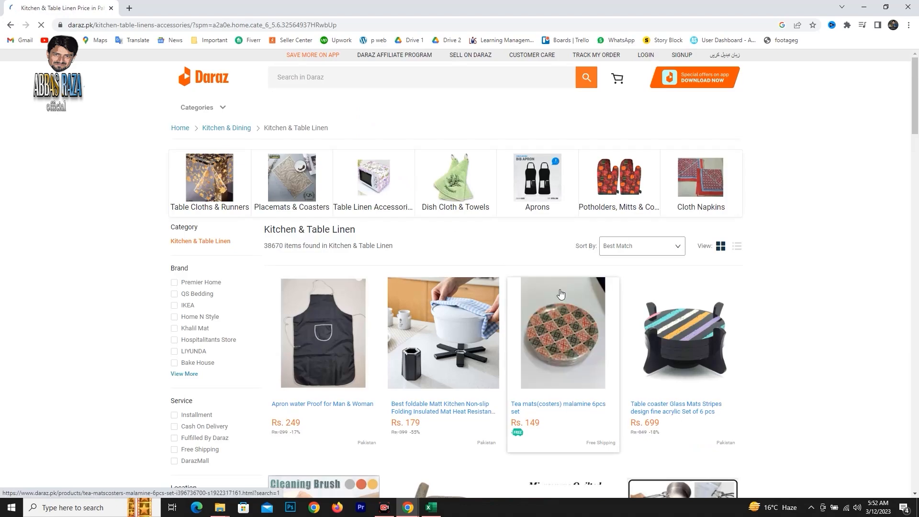
Filter the Kitchen & Table Linen products to those with a five-star rating.
{"action": "scroll", "coordinate": [559, 297], "scroll_direction": "down", "scroll_amount": 5}
{"action": "scroll", "coordinate": [557, 285], "scroll_direction": "down", "scroll_amount": 13}
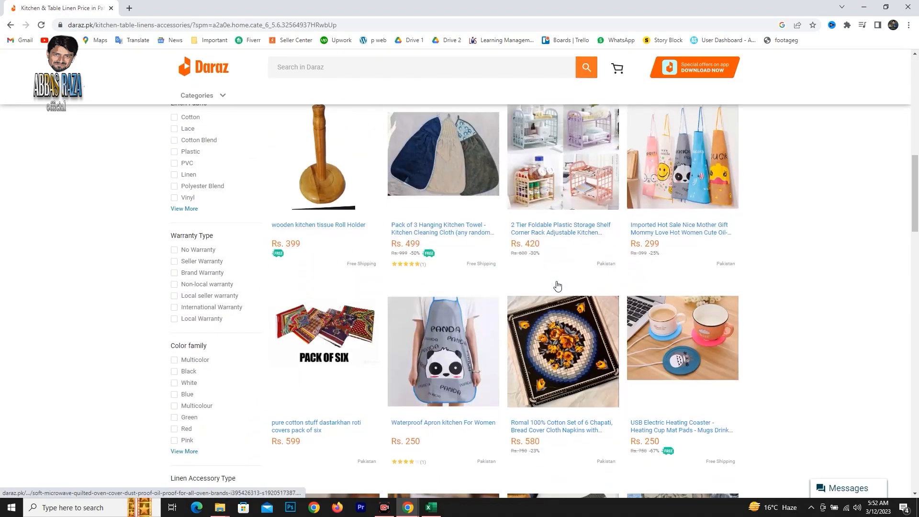
{"action": "scroll", "coordinate": [556, 281], "scroll_direction": "down", "scroll_amount": 5}
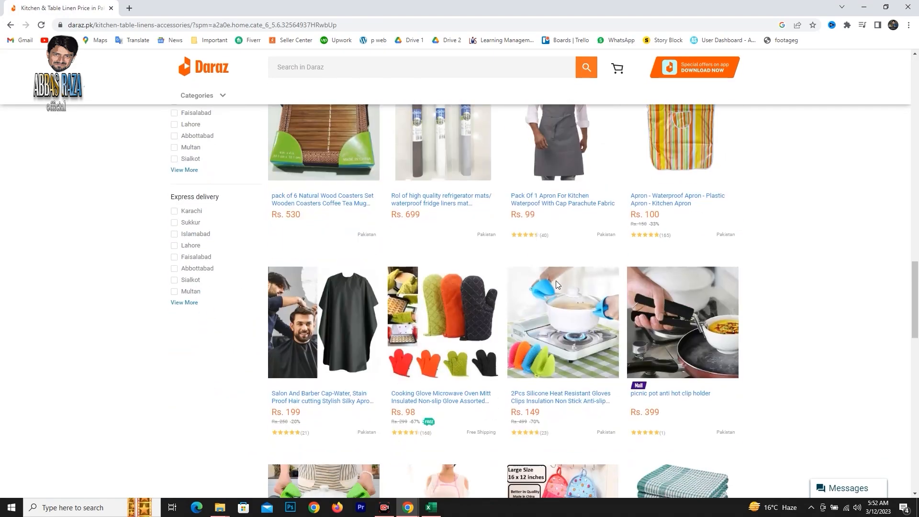
{"action": "scroll", "coordinate": [555, 280], "scroll_direction": "up", "scroll_amount": 14}
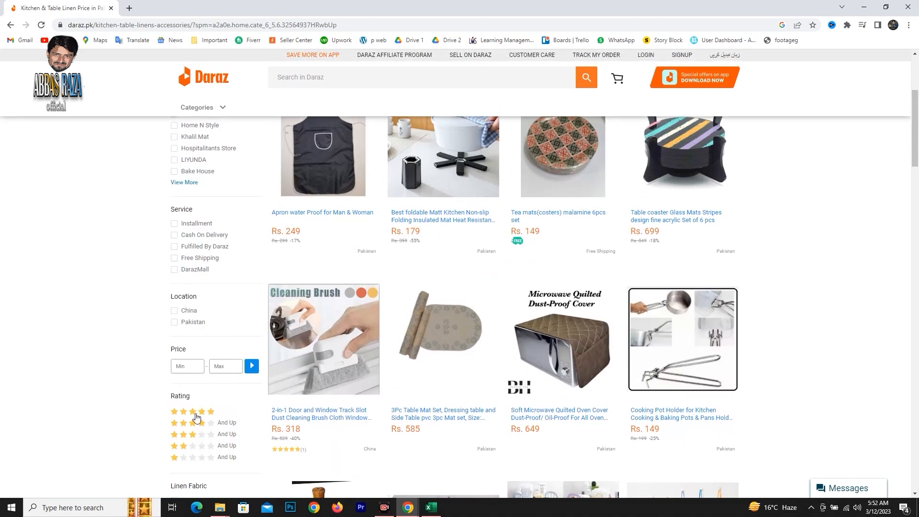
{"action": "left_click", "coordinate": [194, 412]}
Browse the five-star Kitchen & Table Linen listings, examining the products, prices and review counts down to the page end.
{"action": "scroll", "coordinate": [513, 345], "scroll_direction": "down", "scroll_amount": 5}
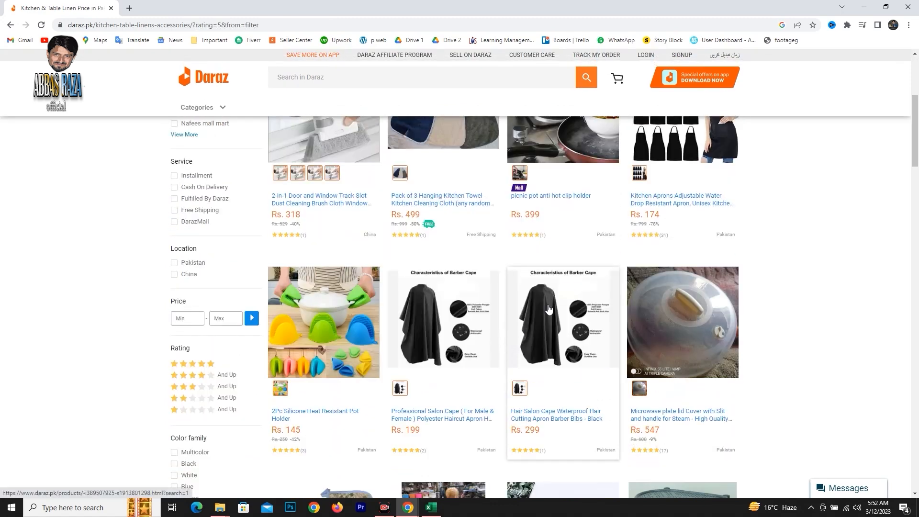
{"action": "scroll", "coordinate": [547, 308], "scroll_direction": "down", "scroll_amount": 5}
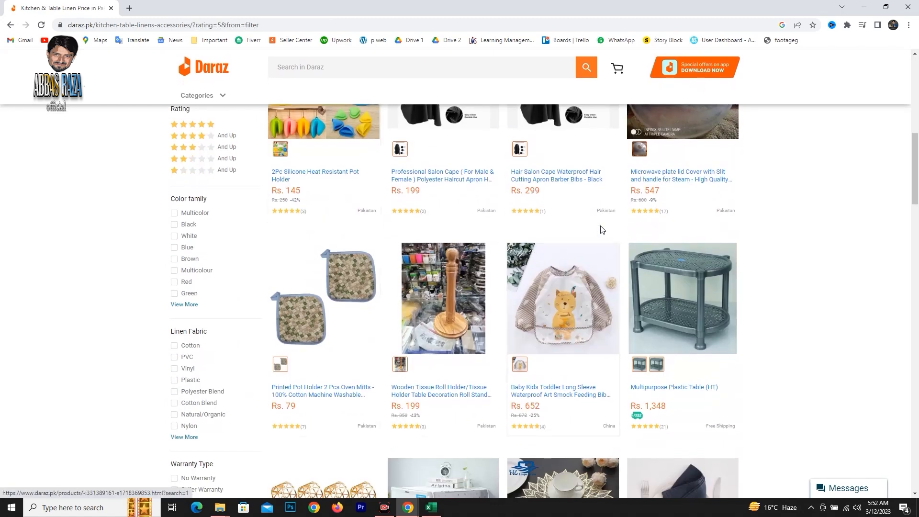
{"action": "scroll", "coordinate": [601, 227], "scroll_direction": "down", "scroll_amount": 7}
{"action": "scroll", "coordinate": [601, 228], "scroll_direction": "down", "scroll_amount": 7}
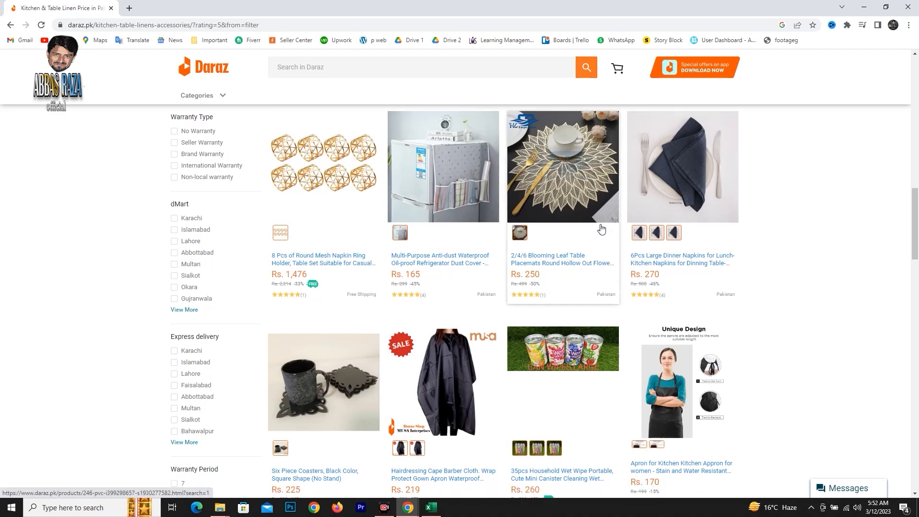
{"action": "scroll", "coordinate": [601, 228], "scroll_direction": "down", "scroll_amount": 7}
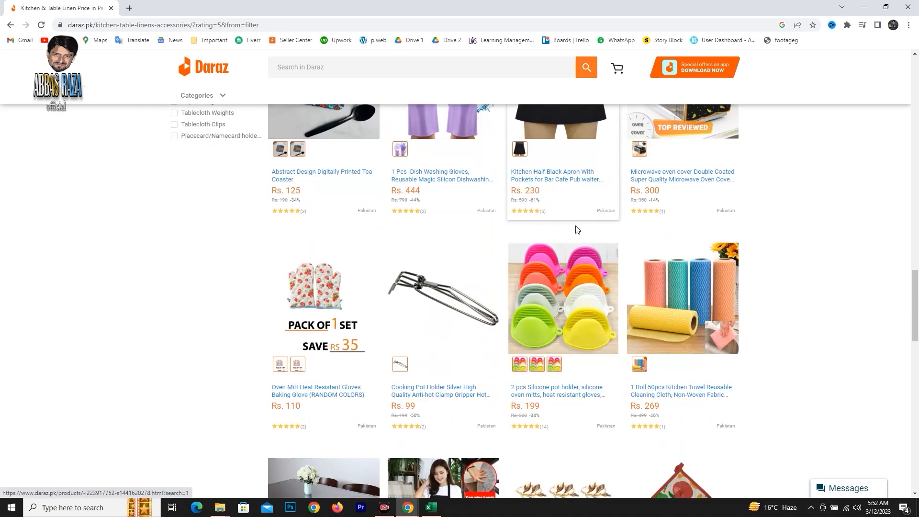
{"action": "scroll", "coordinate": [581, 232], "scroll_direction": "down", "scroll_amount": 3}
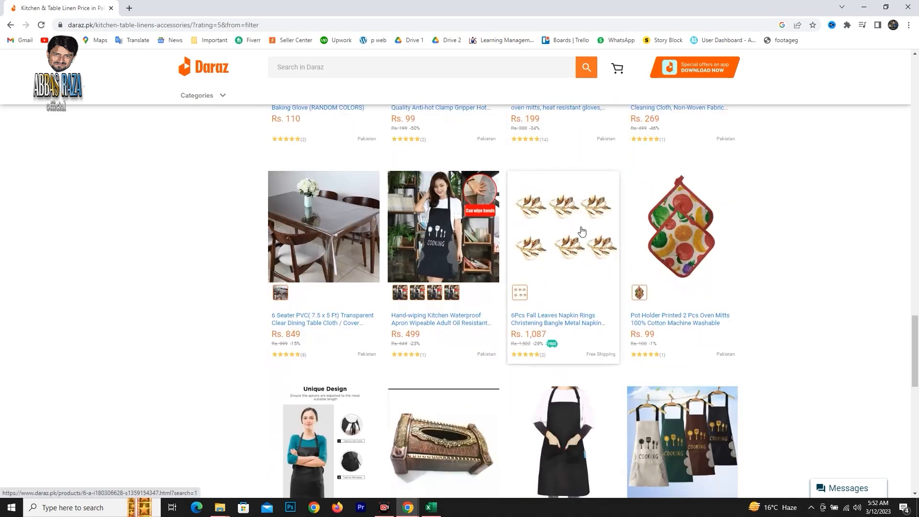
{"action": "scroll", "coordinate": [584, 229], "scroll_direction": "down", "scroll_amount": 8}
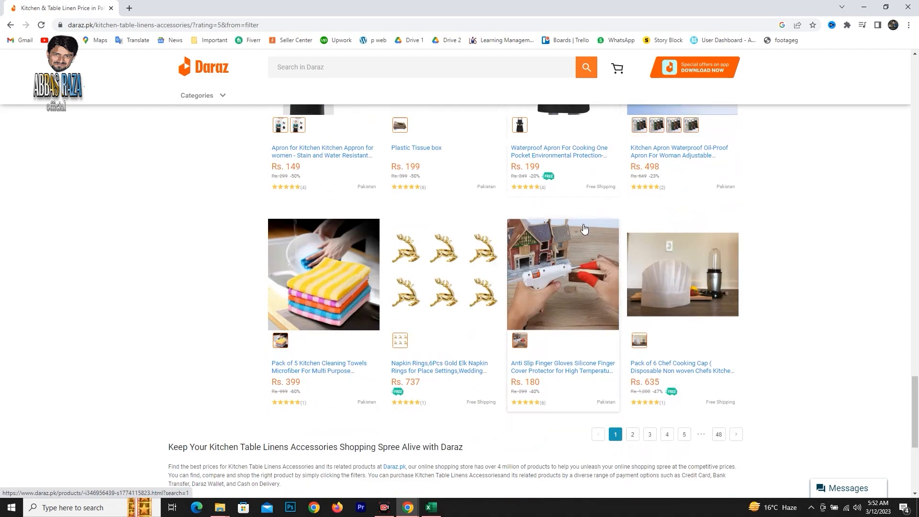
{"action": "scroll", "coordinate": [584, 228], "scroll_direction": "up", "scroll_amount": 15}
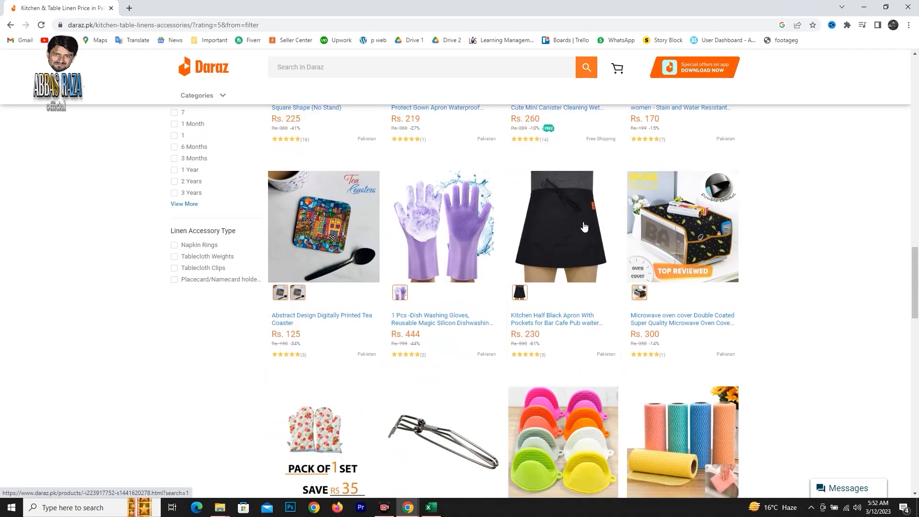
Open the Bath Mats product listing under Bedding & Bath from the Daraz categories.
{"action": "mouse_move", "coordinate": [196, 99]}
{"action": "scroll", "coordinate": [195, 99], "scroll_direction": "up", "scroll_amount": 7}
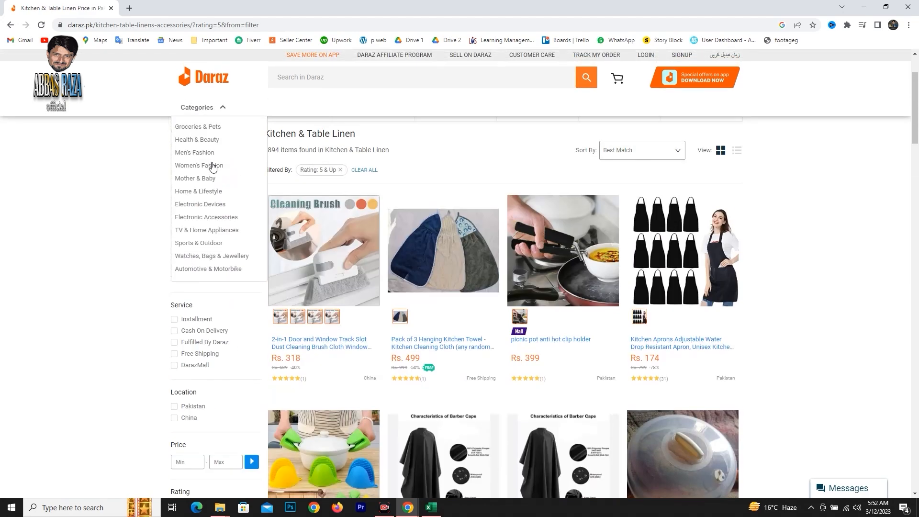
{"action": "mouse_move", "coordinate": [220, 205]}
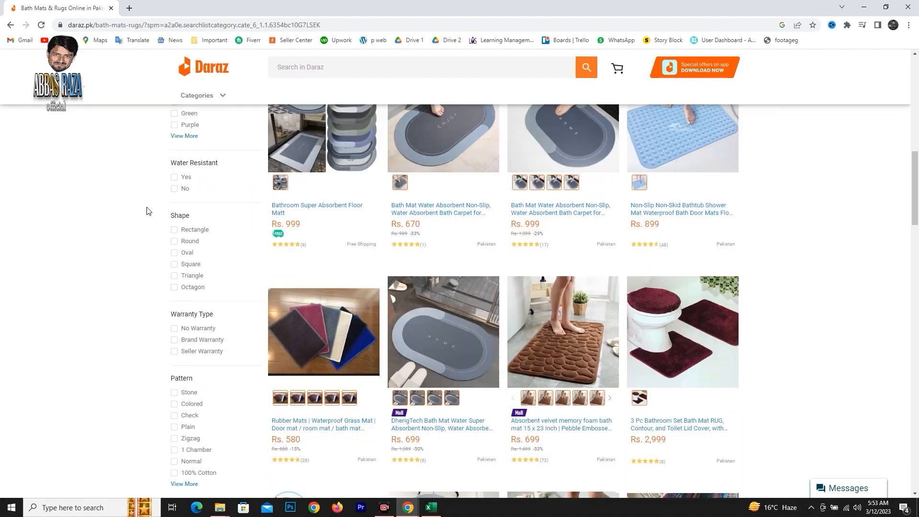
Filter the Bath Mats listing by price with a maximum of 450 and no minimum.
{"action": "scroll", "coordinate": [148, 209], "scroll_direction": "up", "scroll_amount": 9}
{"action": "scroll", "coordinate": [501, 257], "scroll_direction": "up", "scroll_amount": 3}
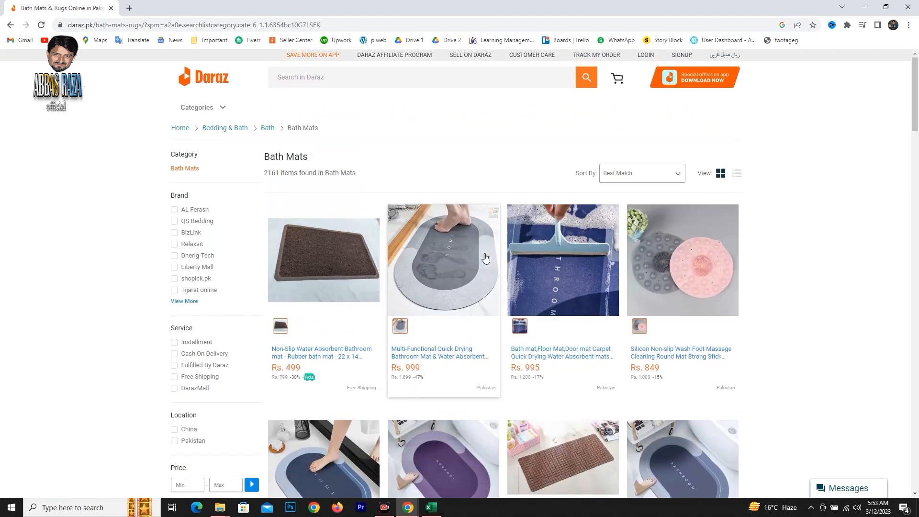
{"action": "scroll", "coordinate": [255, 232], "scroll_direction": "down", "scroll_amount": 3}
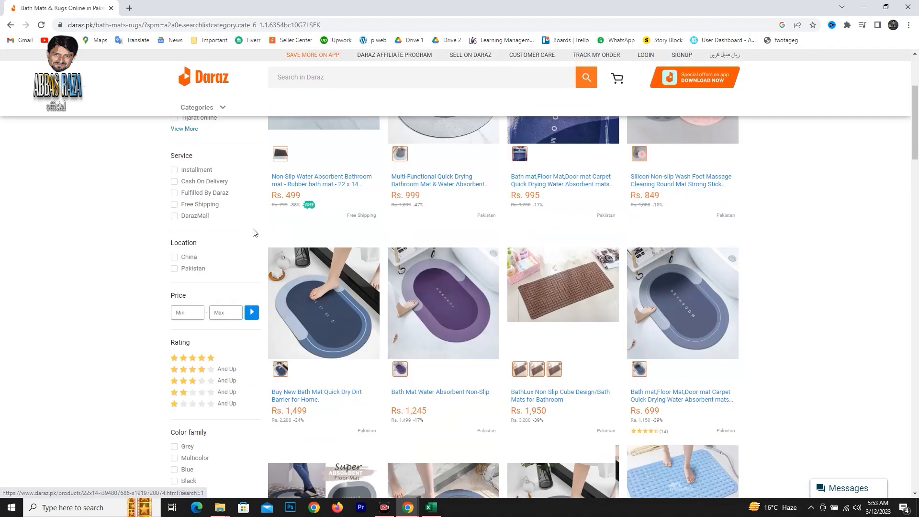
{"action": "scroll", "coordinate": [236, 232], "scroll_direction": "down", "scroll_amount": 2}
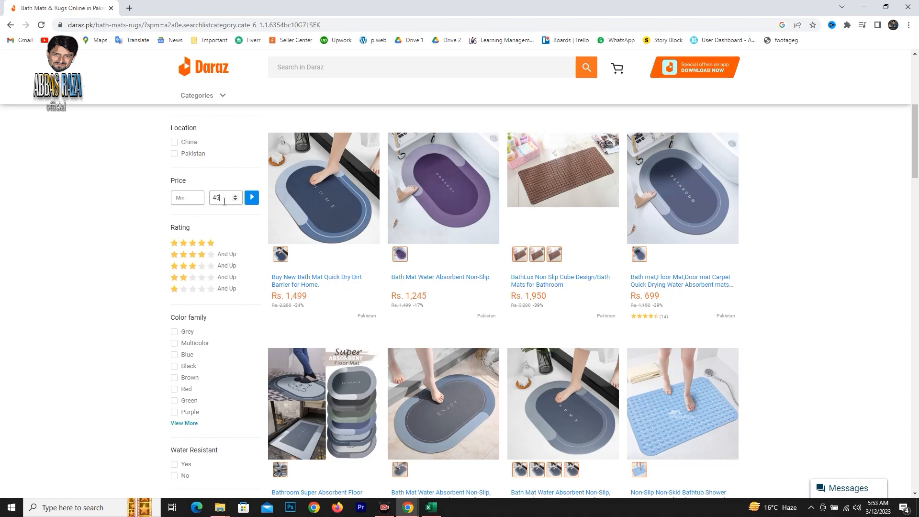
{"action": "left_click", "coordinate": [252, 198]}
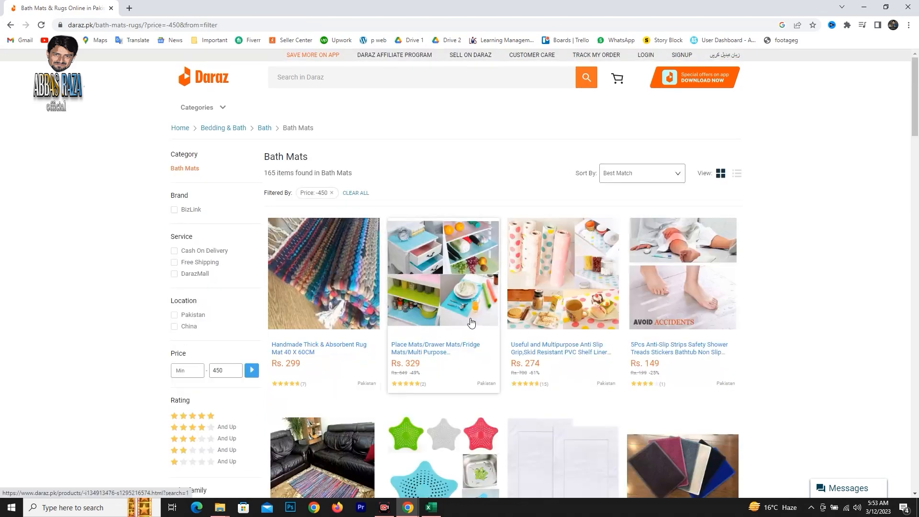
Browse the Bath listings priced up to Rs. 450, open the Newstyle Leaf Shape Soap Box product and view its page source.
{"action": "scroll", "coordinate": [514, 313], "scroll_direction": "down", "scroll_amount": 5}
{"action": "scroll", "coordinate": [521, 307], "scroll_direction": "up", "scroll_amount": 5}
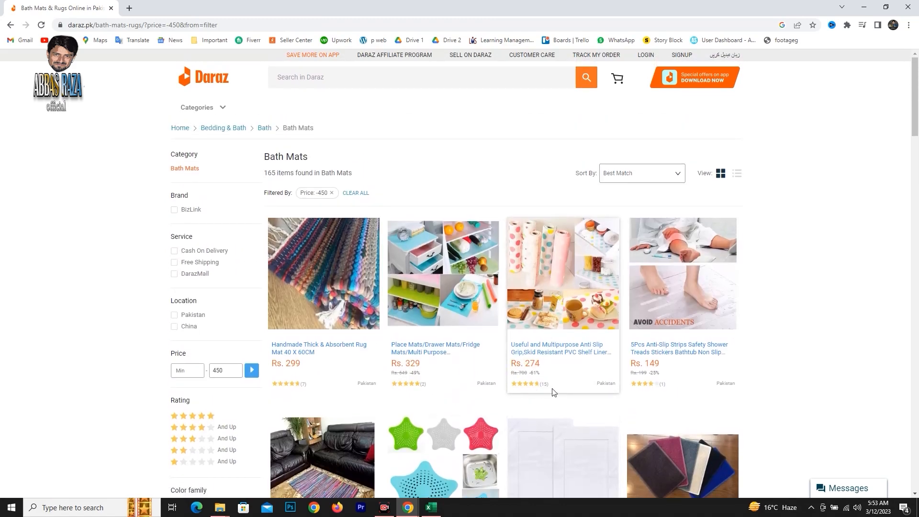
{"action": "scroll", "coordinate": [555, 382], "scroll_direction": "down", "scroll_amount": 17}
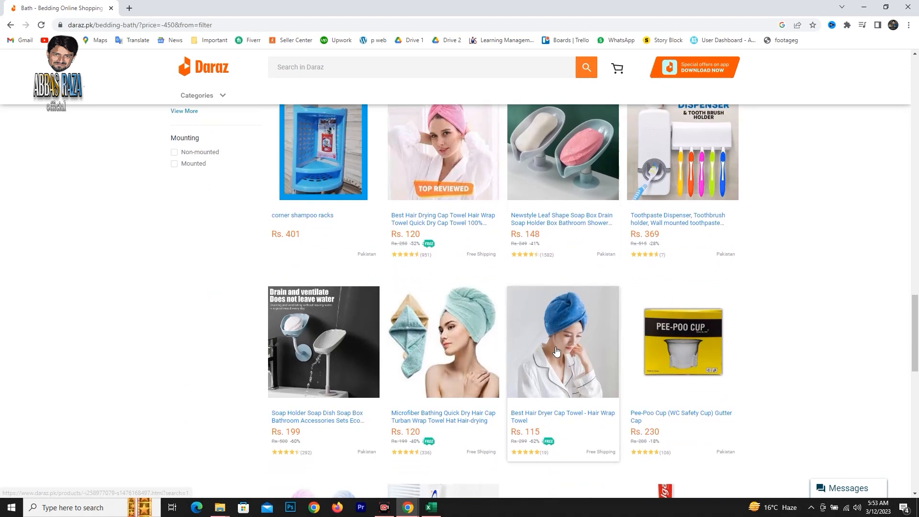
{"action": "scroll", "coordinate": [558, 342], "scroll_direction": "up", "scroll_amount": 1}
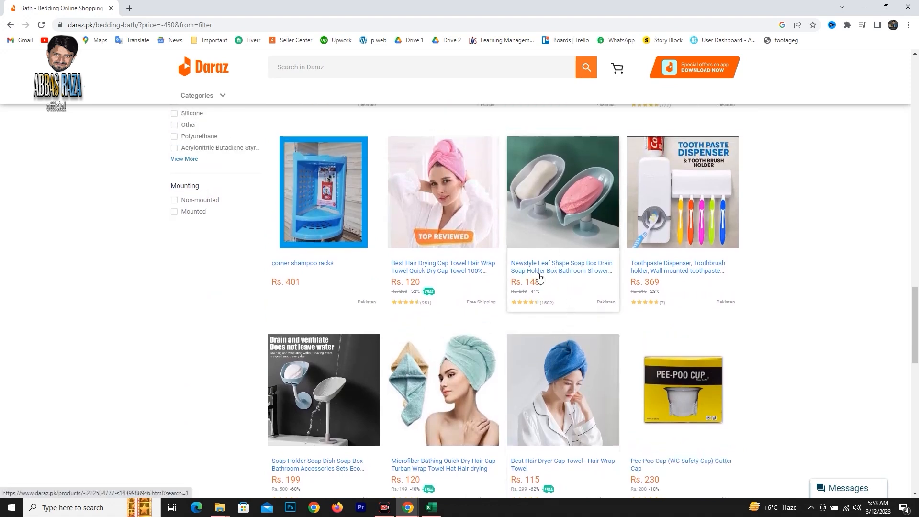
{"action": "left_click", "coordinate": [561, 222]}
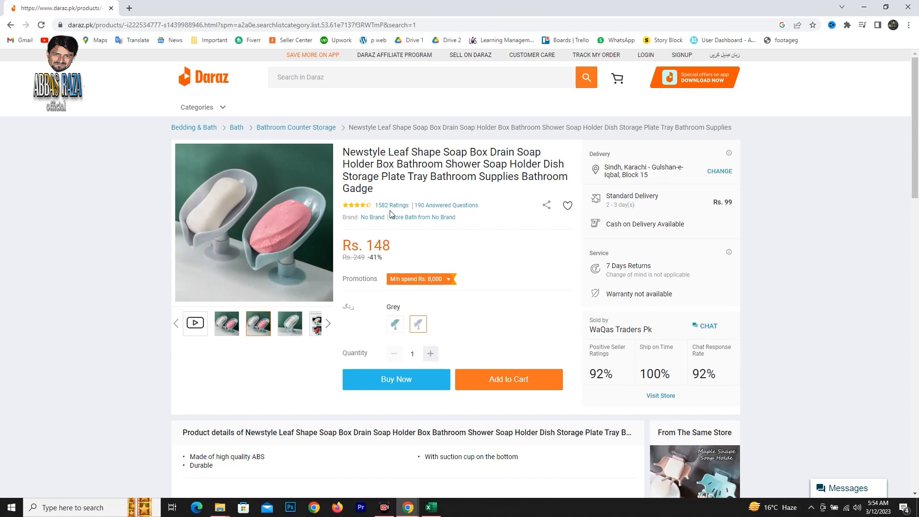
{"action": "key", "text": "ctrl+u"}
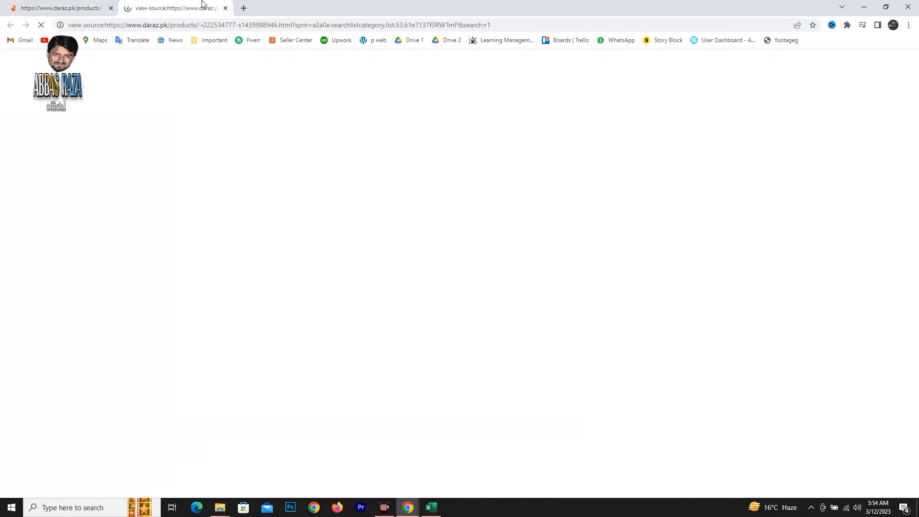
{"action": "left_click", "coordinate": [64, 6]}
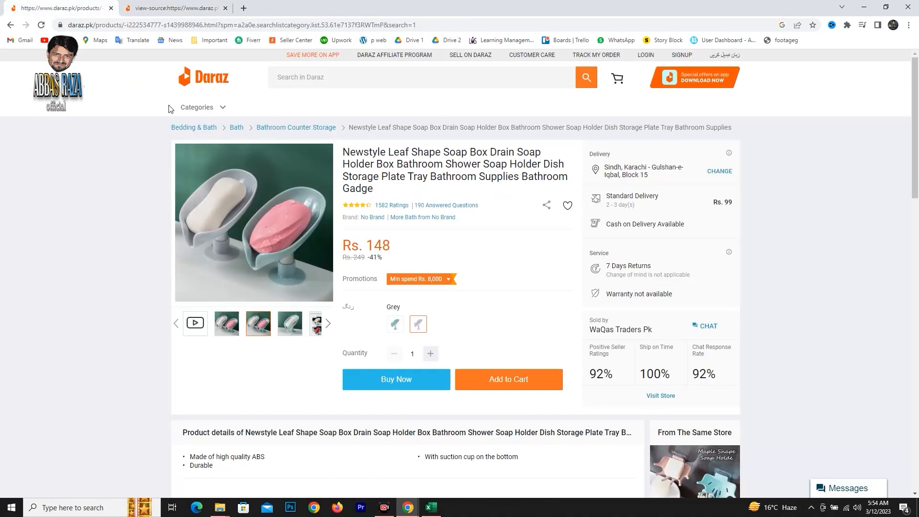
Review the Product Hunting Sheet in Excel and the Product Hunting at Daraz slide, and return to the soap box listing.
{"action": "left_click", "coordinate": [431, 507]}
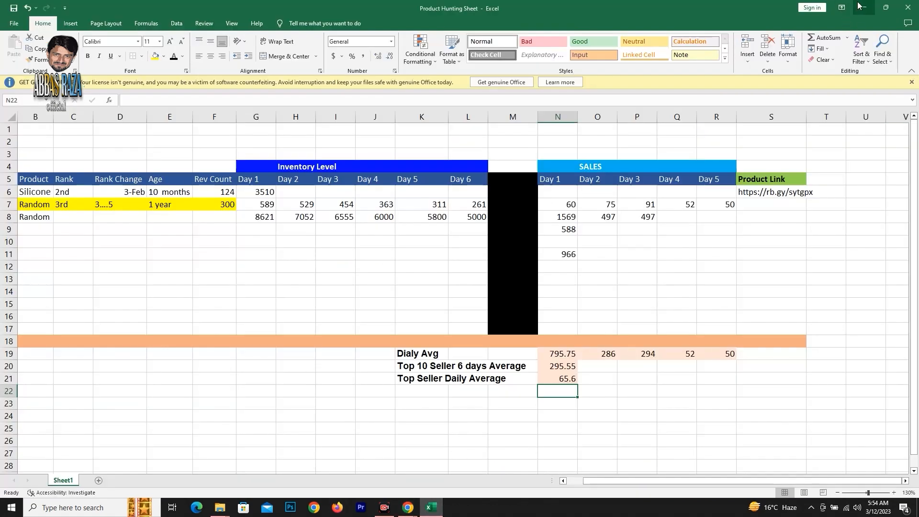
{"action": "key", "text": "alt+Tab"}
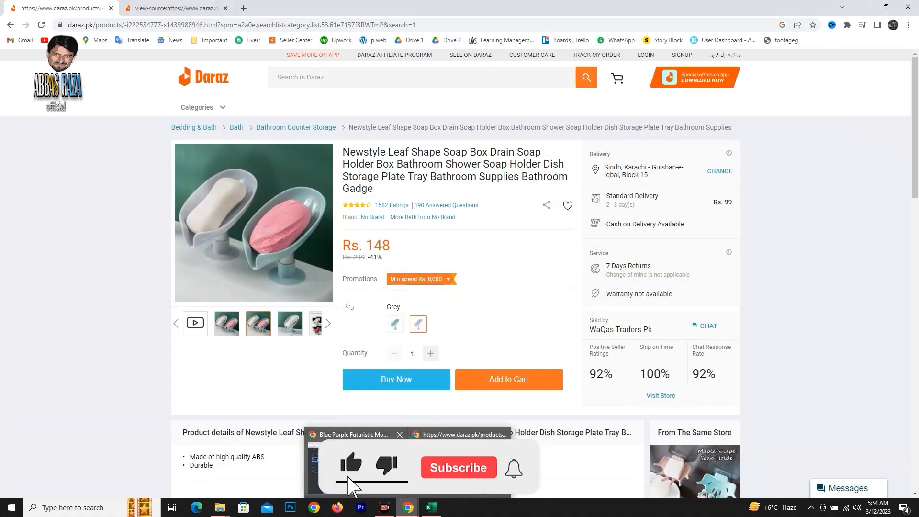
{"action": "key", "text": "alt+Tab"}
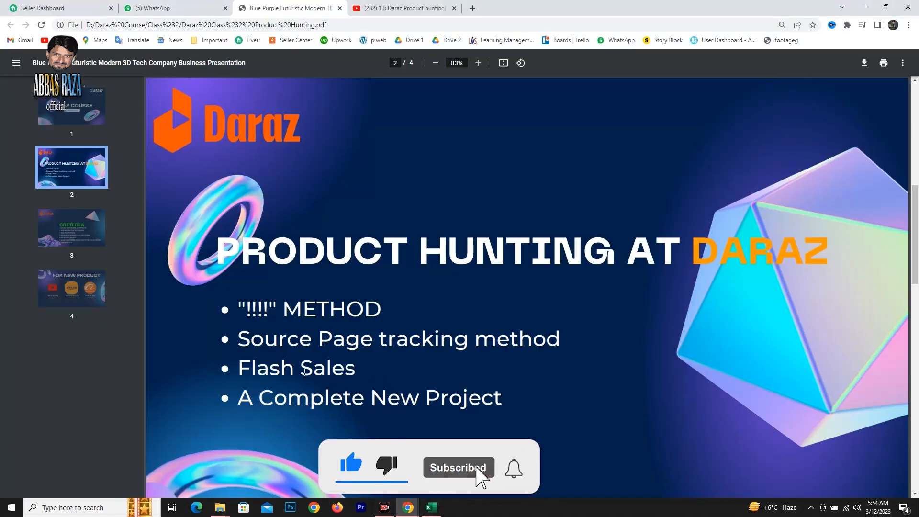
{"action": "left_click", "coordinate": [408, 506]}
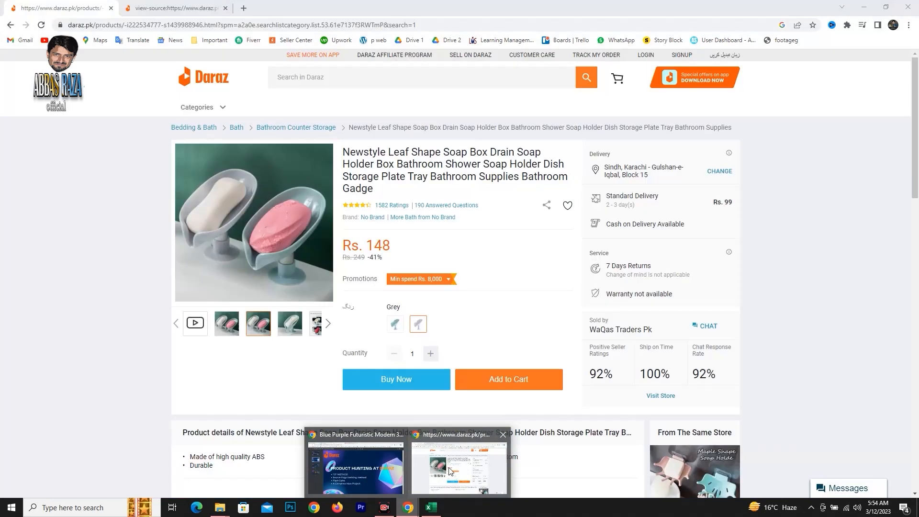
{"action": "left_click", "coordinate": [457, 471]}
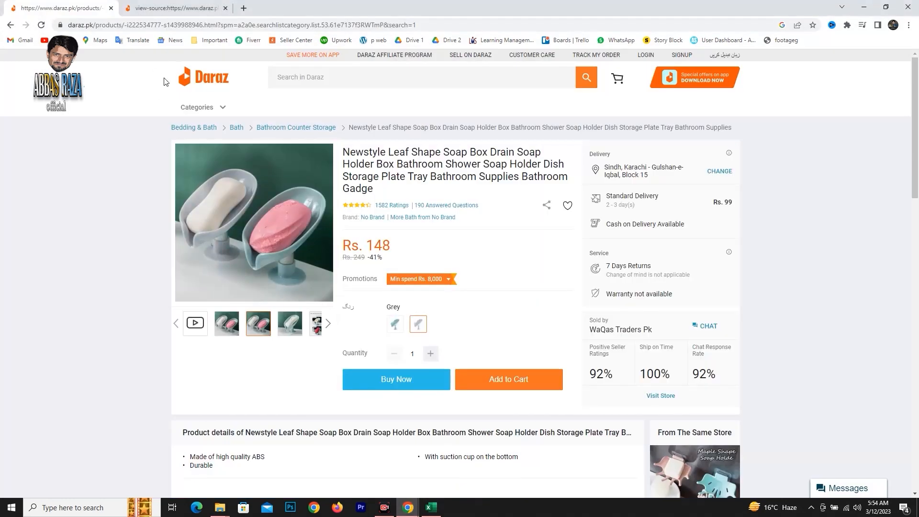
Go to the Daraz home page, decline the Daz notification offer and open the full Flash Sales page.
{"action": "left_click", "coordinate": [209, 82]}
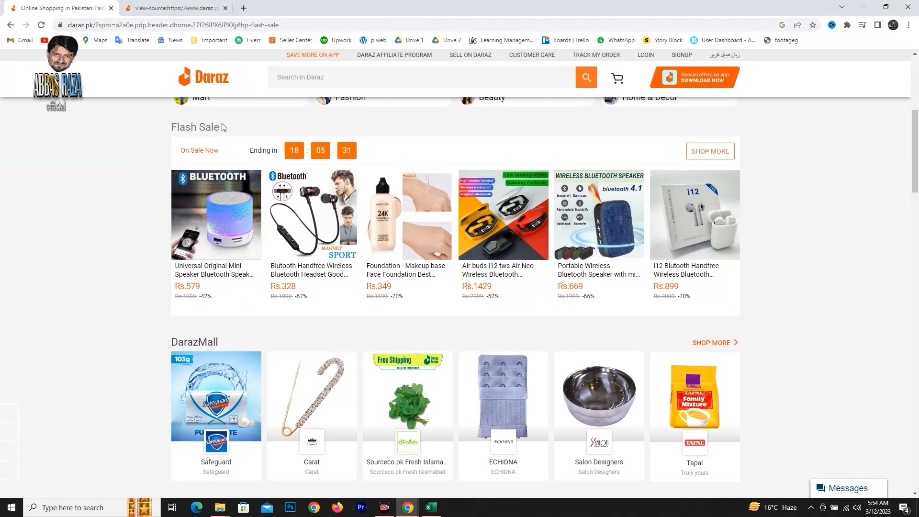
{"action": "left_click_drag", "start_coordinate": [223, 127], "coordinate": [165, 130]}
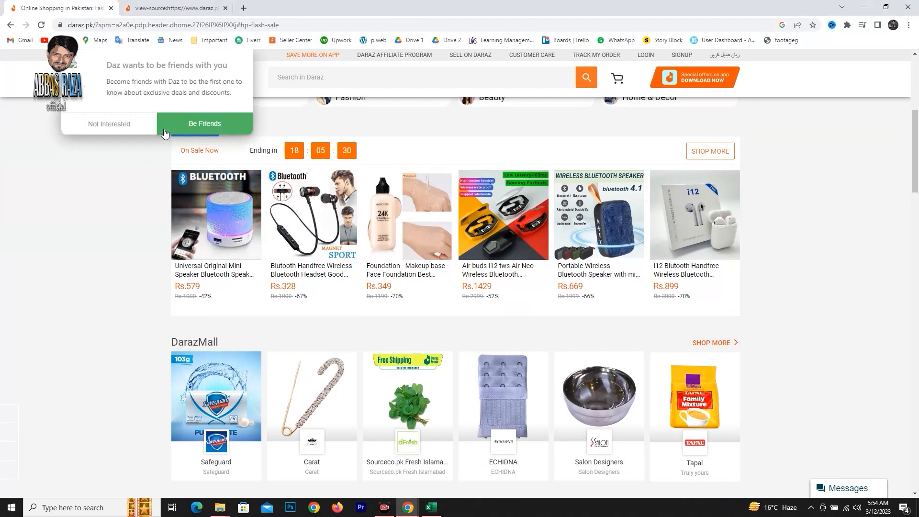
{"action": "left_click", "coordinate": [99, 125]}
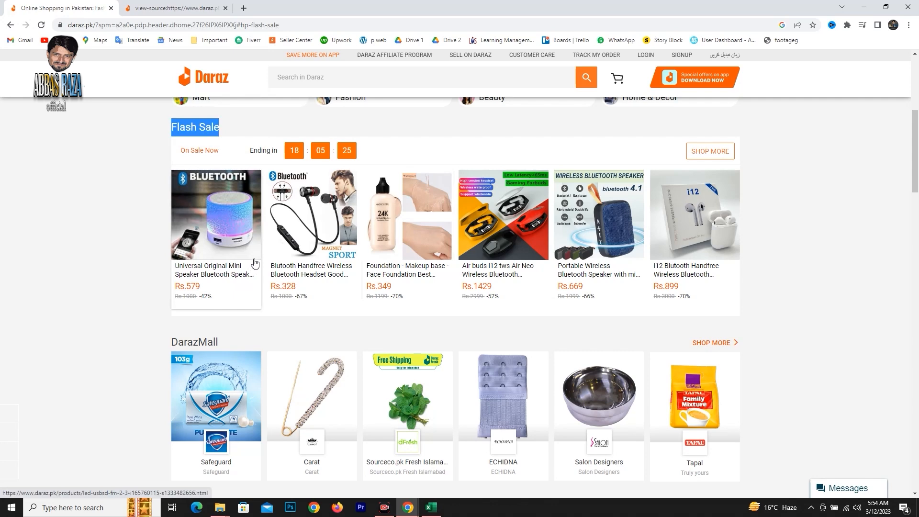
{"action": "scroll", "coordinate": [405, 262], "scroll_direction": "down", "scroll_amount": 3}
{"action": "scroll", "coordinate": [407, 258], "scroll_direction": "up", "scroll_amount": 3}
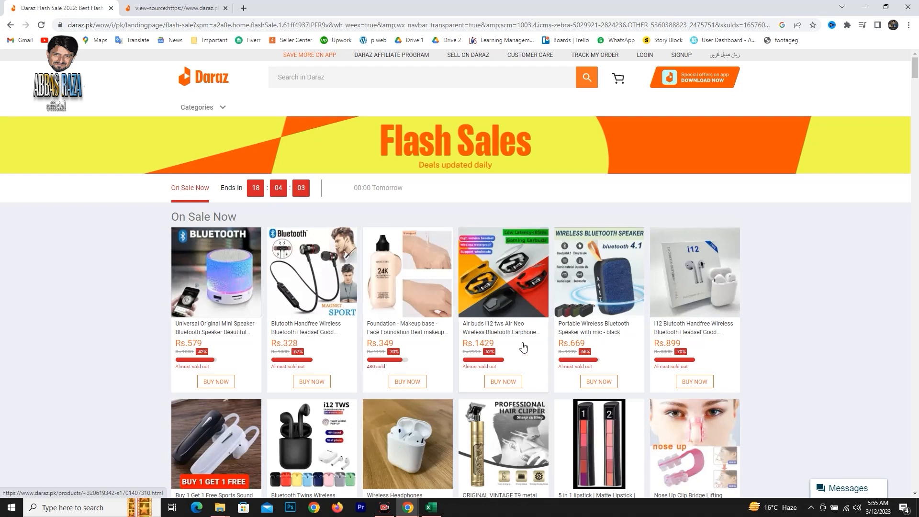
Open the Buy 1 Get 1 Free Sports Sound and Blutooth Handfree Wireless flash sale products in separate tabs, and display the latter.
{"action": "scroll", "coordinate": [527, 304], "scroll_direction": "down", "scroll_amount": 3}
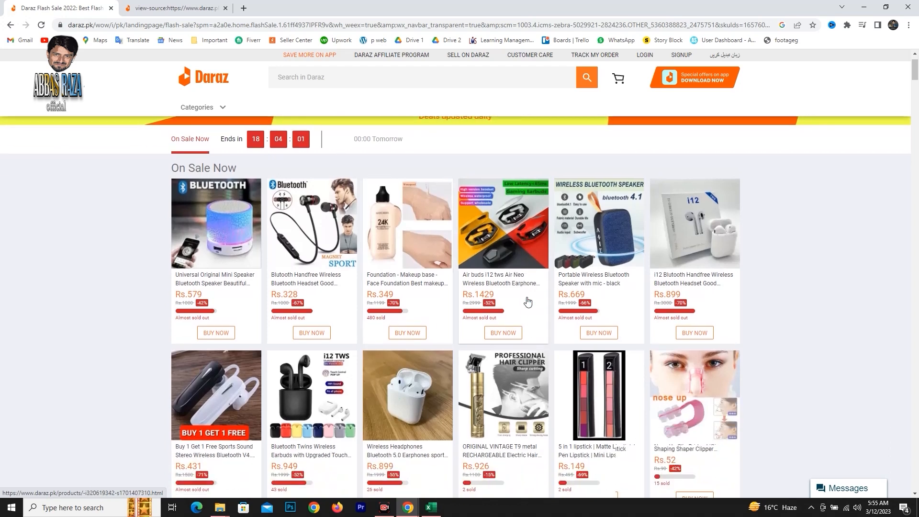
{"action": "scroll", "coordinate": [258, 225], "scroll_direction": "up", "scroll_amount": 2}
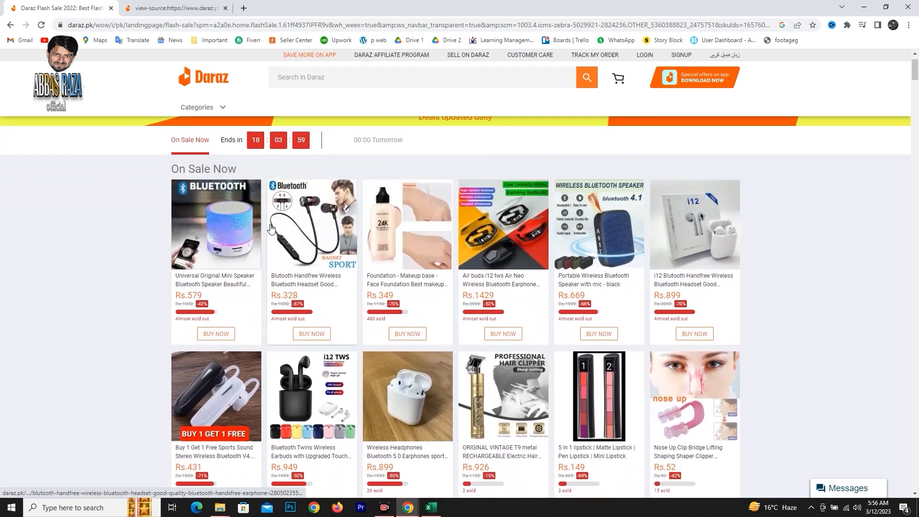
{"action": "scroll", "coordinate": [311, 249], "scroll_direction": "down", "scroll_amount": 3}
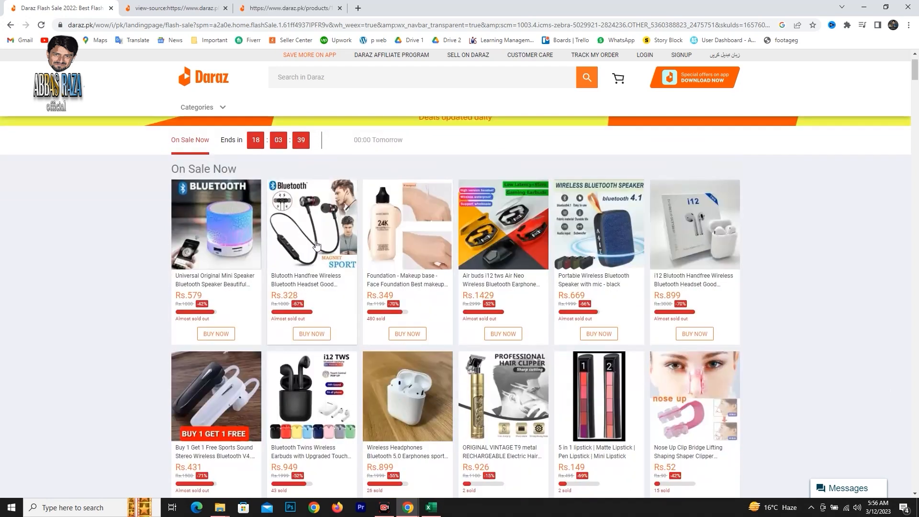
{"action": "right_click", "coordinate": [296, 228]}
{"action": "left_click", "coordinate": [327, 234]}
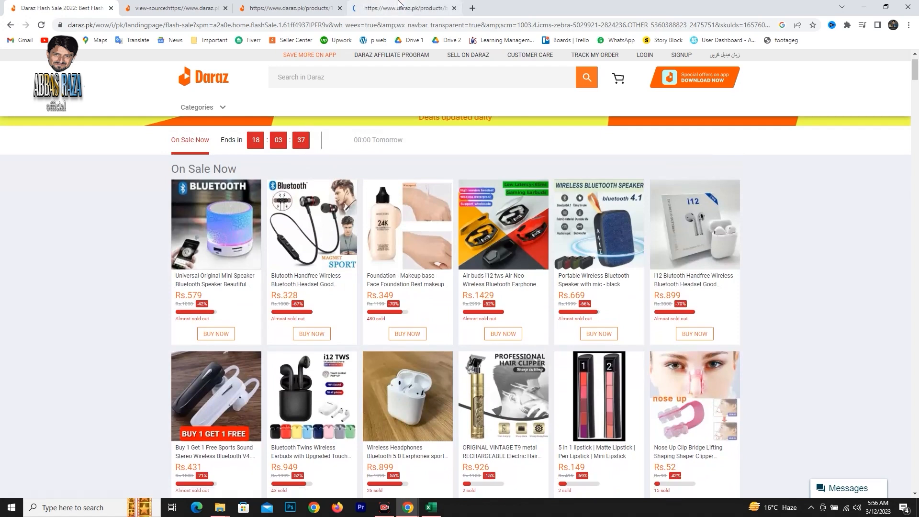
{"action": "left_click", "coordinate": [385, 8]}
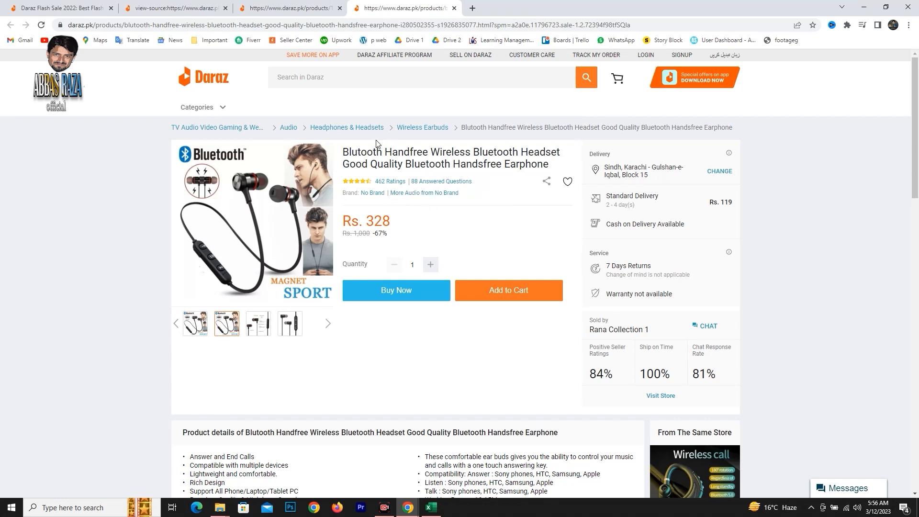
Copy "Blutooth Handfree Wireless" from the product title and search Daraz for it from the Flash Sales page.
{"action": "left_click_drag", "start_coordinate": [343, 151], "coordinate": [471, 152]}
{"action": "key", "text": "ctrl+c"}
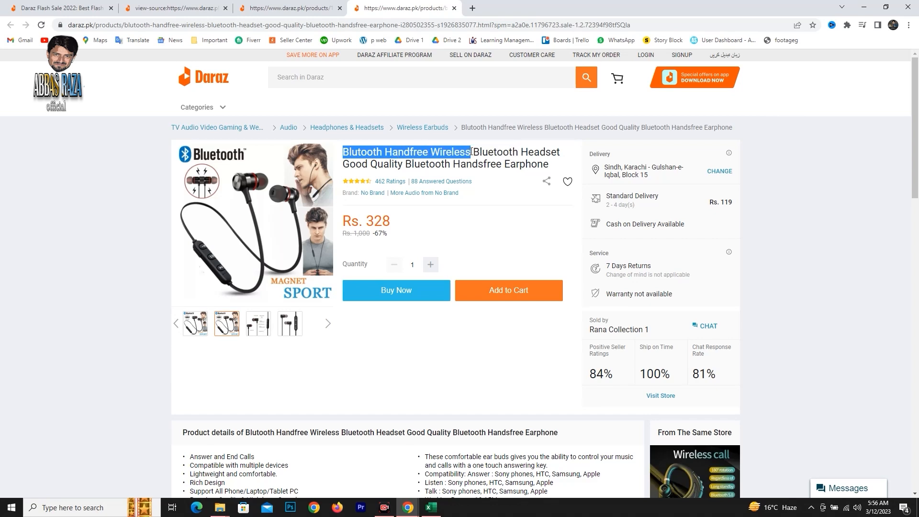
{"action": "right_click", "coordinate": [468, 150]}
{"action": "left_click", "coordinate": [480, 158]}
{"action": "left_click", "coordinate": [86, 8]}
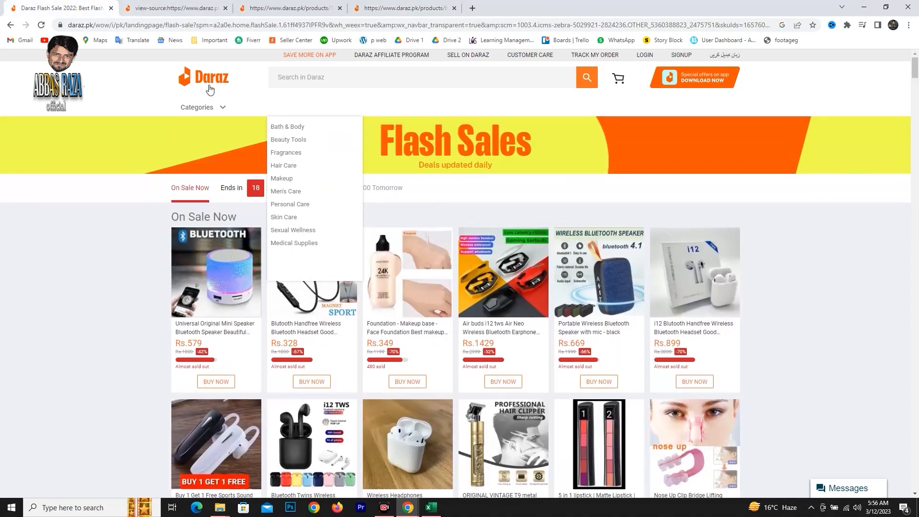
{"action": "left_click", "coordinate": [301, 77]}
{"action": "key", "text": "ctrl+v"}
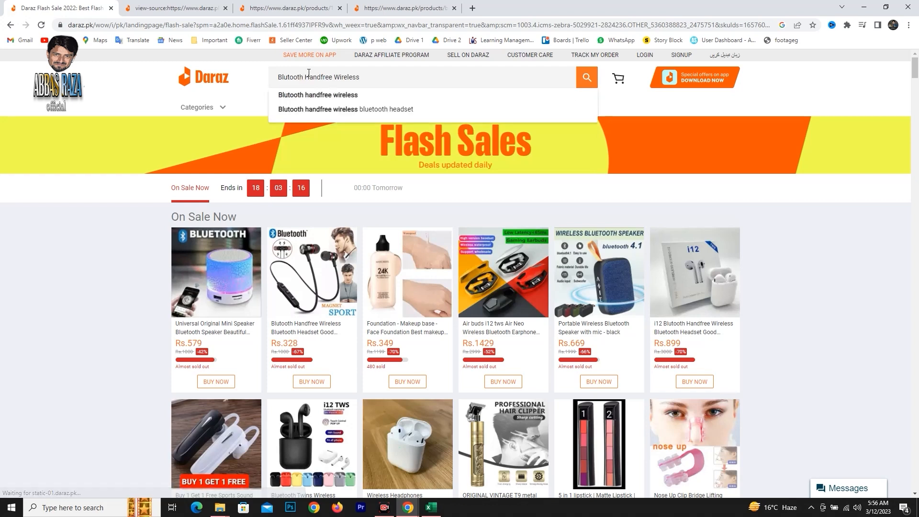
{"action": "key", "text": "Return"}
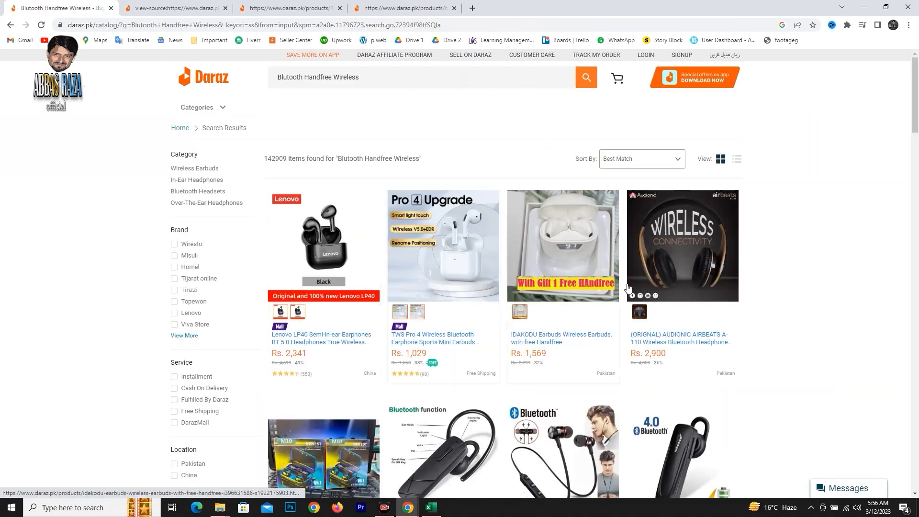
Examine the competing Bluetooth handsfree search results for price and ratings, comparing them with the Buy 1 Get 1 Free flash sale listing.
{"action": "scroll", "coordinate": [581, 321], "scroll_direction": "down", "scroll_amount": 2}
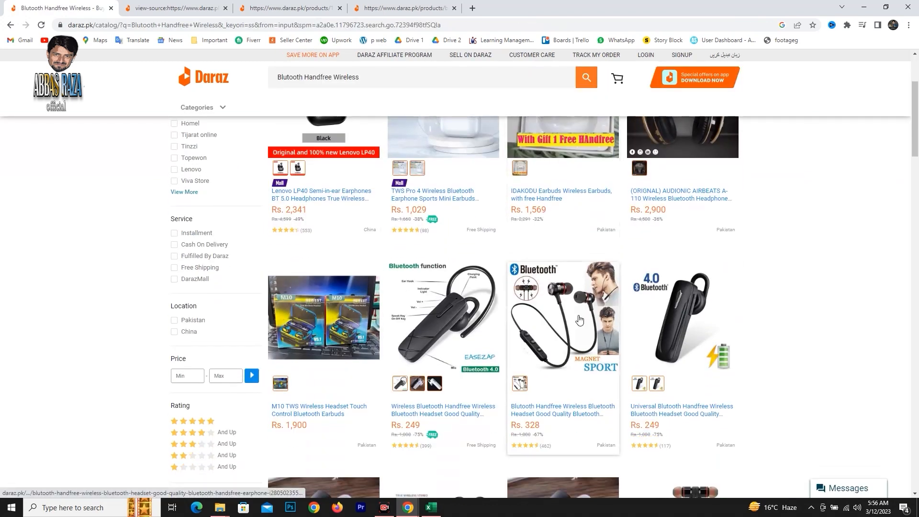
{"action": "scroll", "coordinate": [375, 192], "scroll_direction": "down", "scroll_amount": 3}
{"action": "scroll", "coordinate": [375, 192], "scroll_direction": "up", "scroll_amount": 4}
{"action": "left_click", "coordinate": [289, 8]}
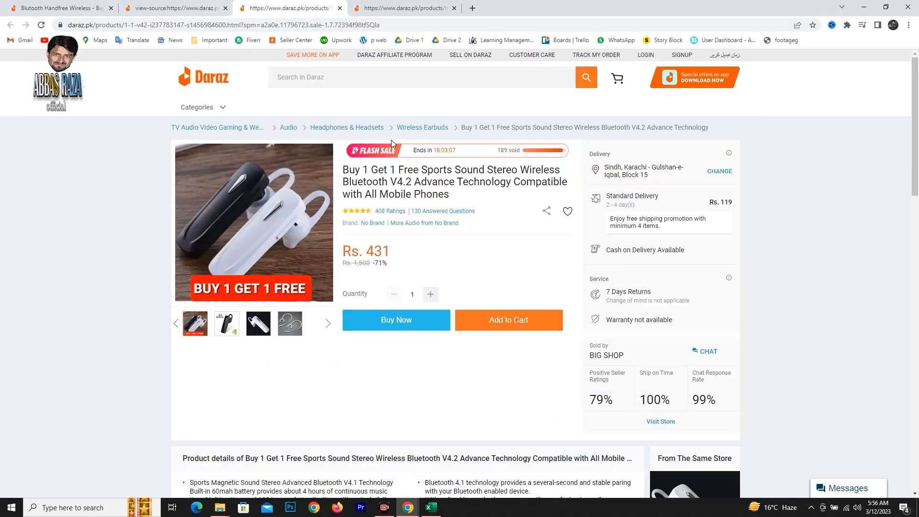
{"action": "left_click", "coordinate": [62, 8]}
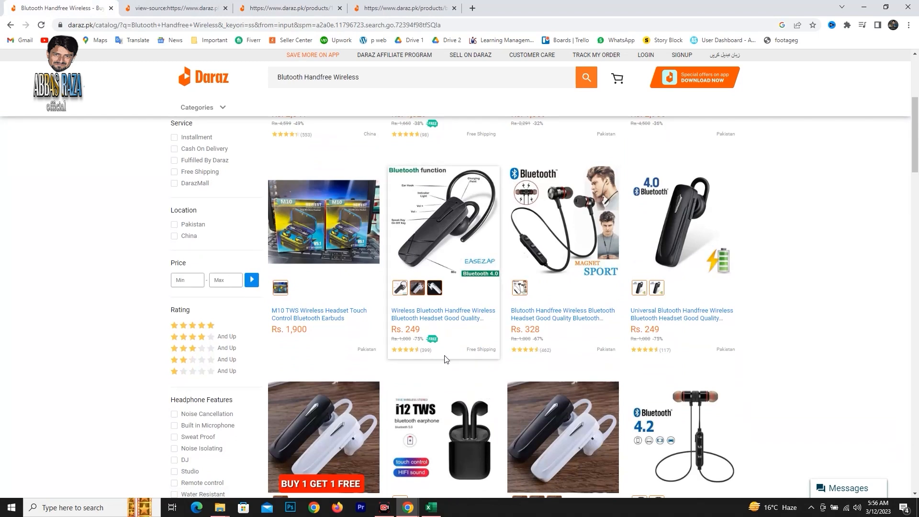
{"action": "scroll", "coordinate": [551, 364], "scroll_direction": "down", "scroll_amount": 2}
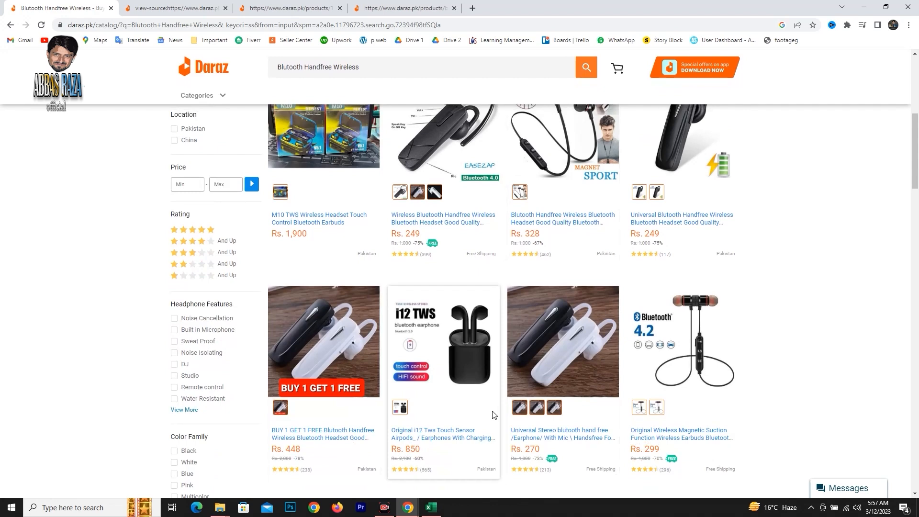
{"action": "scroll", "coordinate": [498, 421], "scroll_direction": "up", "scroll_amount": 7}
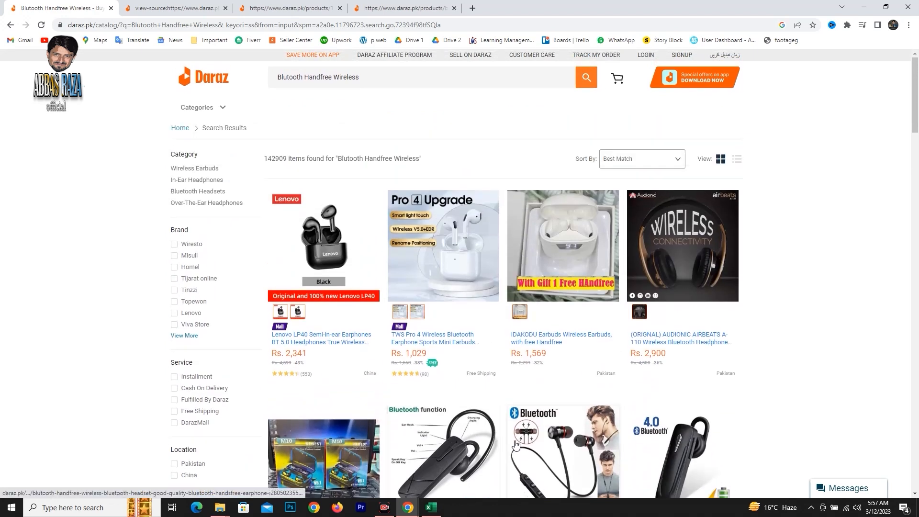
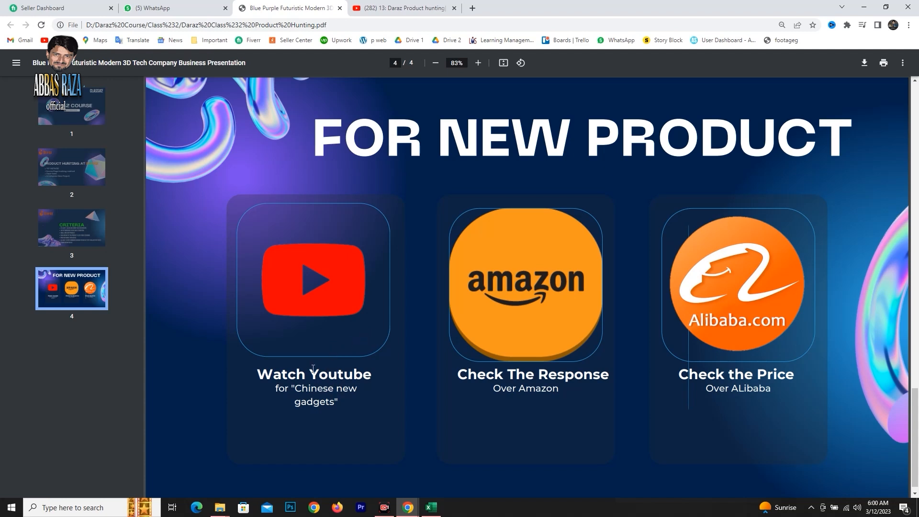
{"action": "left_click_drag", "start_coordinate": [292, 388], "coordinate": [334, 410]}
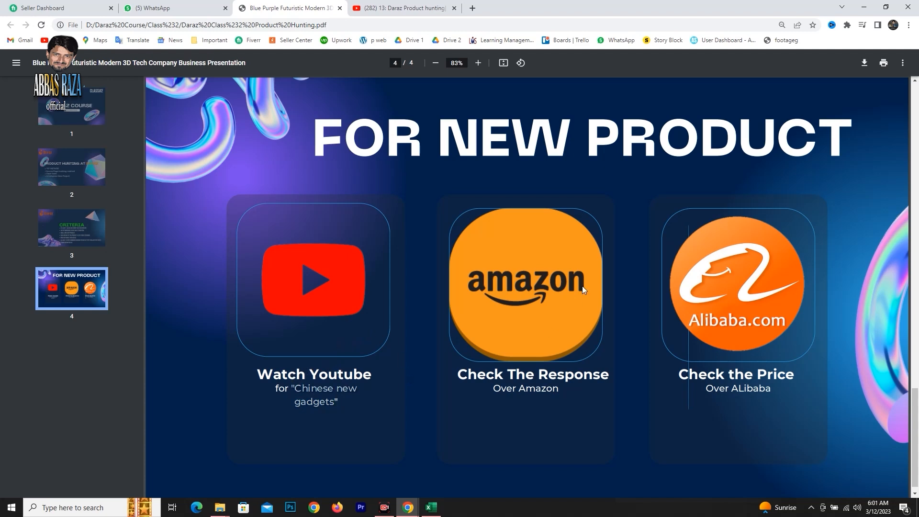
{"action": "left_click", "coordinate": [543, 400]}
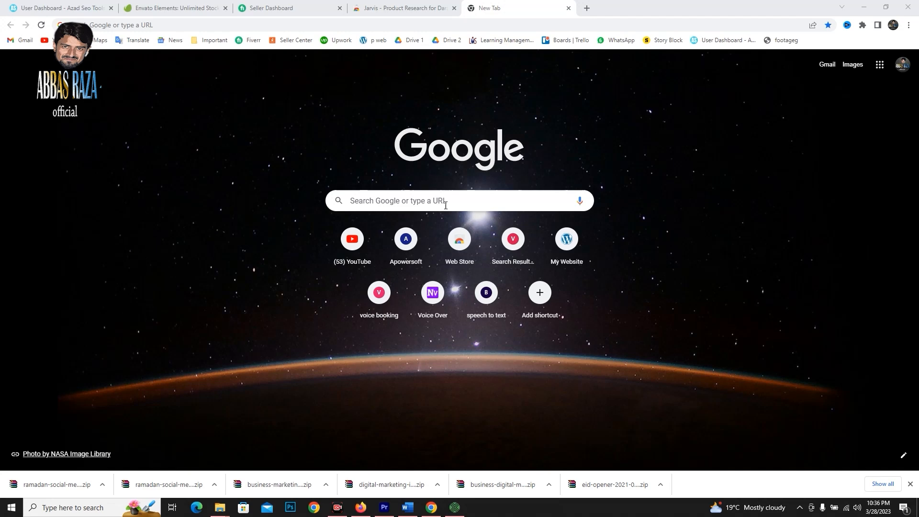
Search Google for "jarvis daraz" and open the Jarvis product research tool's website.
{"action": "left_click", "coordinate": [460, 197]}
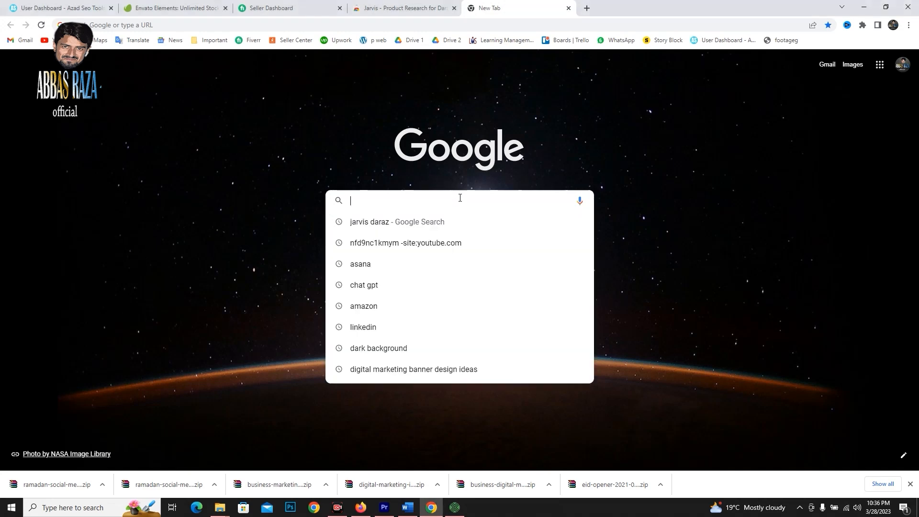
{"action": "left_click", "coordinate": [437, 221]}
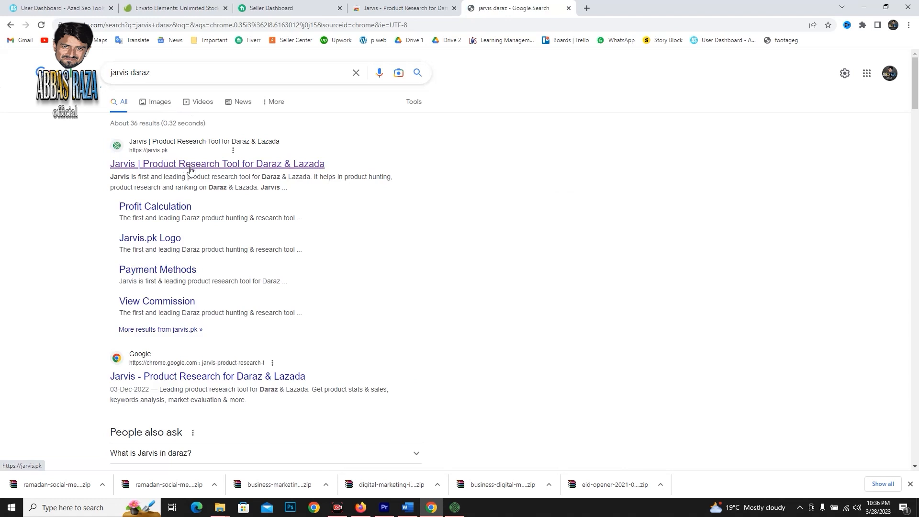
{"action": "left_click", "coordinate": [292, 169]}
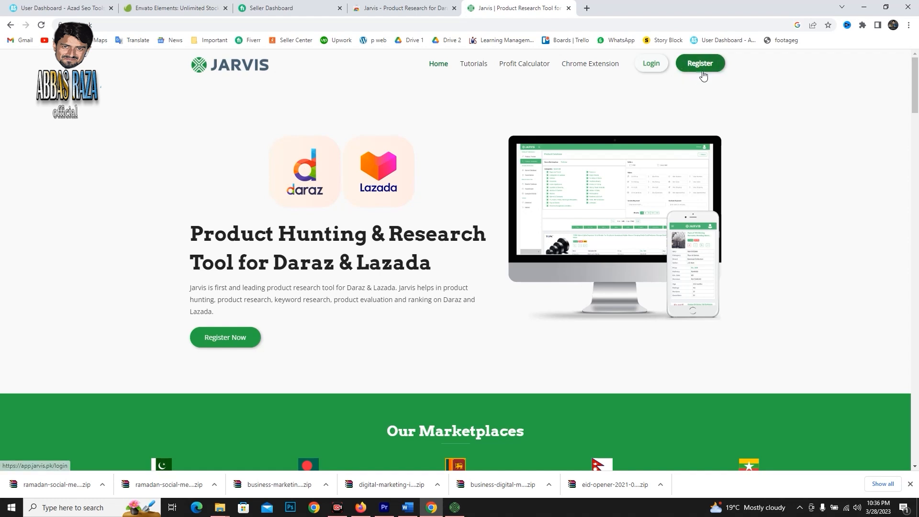
Try the Jarvis account registration form by entering the full name, and return to the home page without submitting it.
{"action": "left_click", "coordinate": [702, 69]}
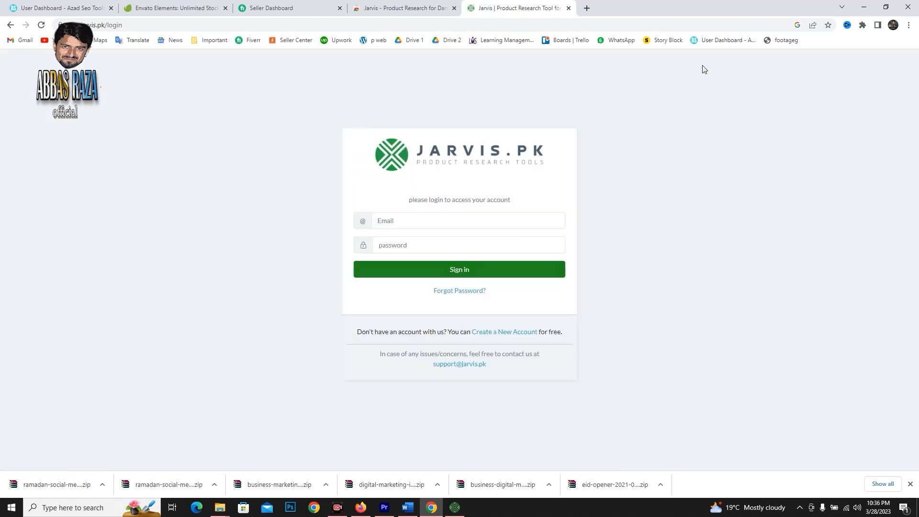
{"action": "left_click", "coordinate": [500, 332]}
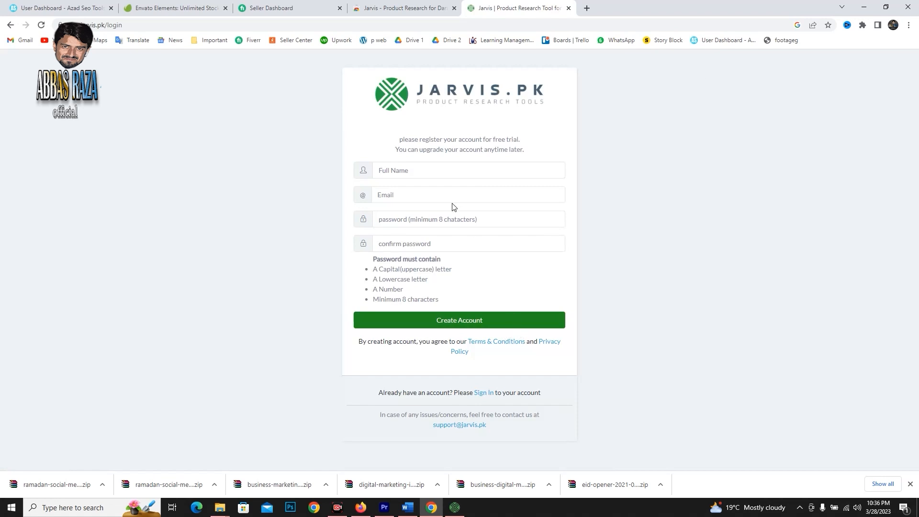
{"action": "left_click", "coordinate": [413, 166]}
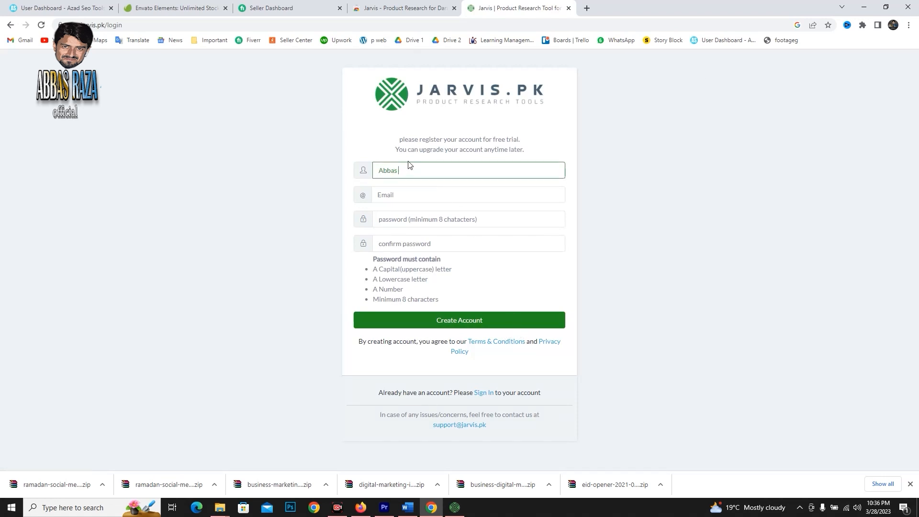
{"action": "left_click", "coordinate": [404, 196]}
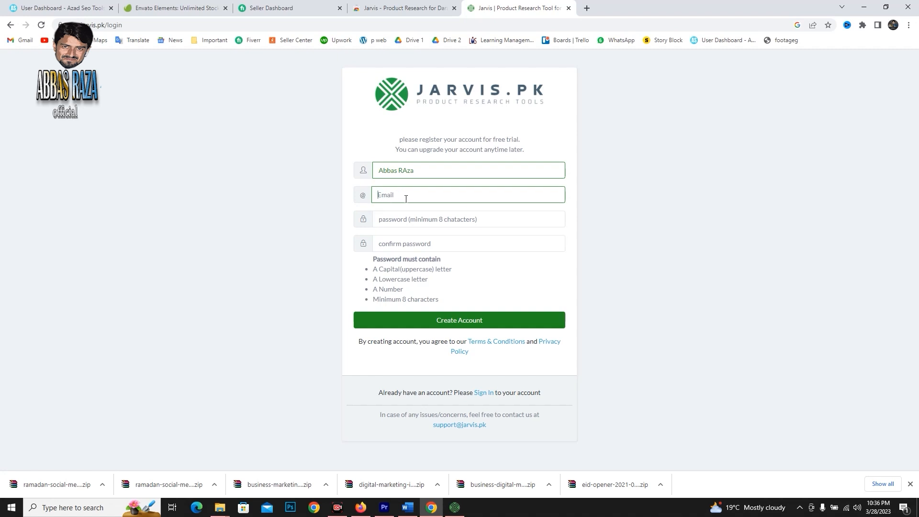
{"action": "left_click", "coordinate": [443, 226]}
{"action": "left_click", "coordinate": [447, 241]}
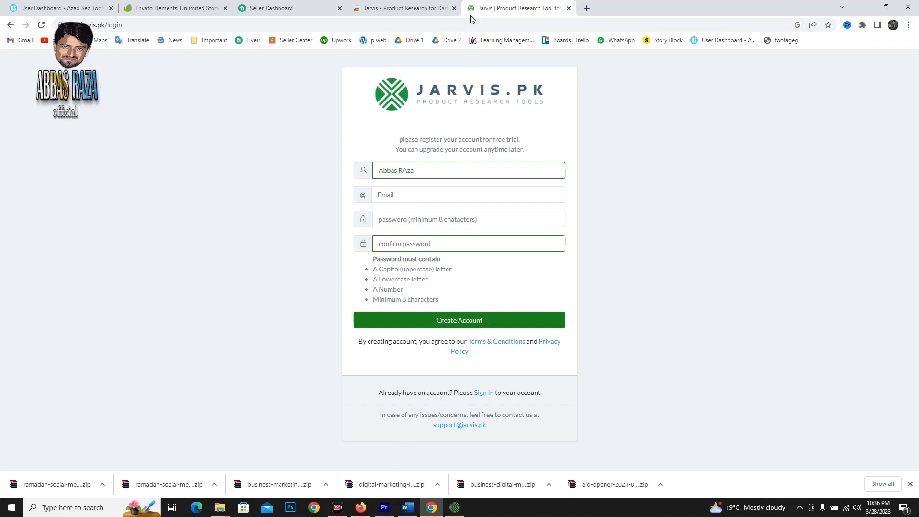
{"action": "left_click", "coordinate": [10, 25]}
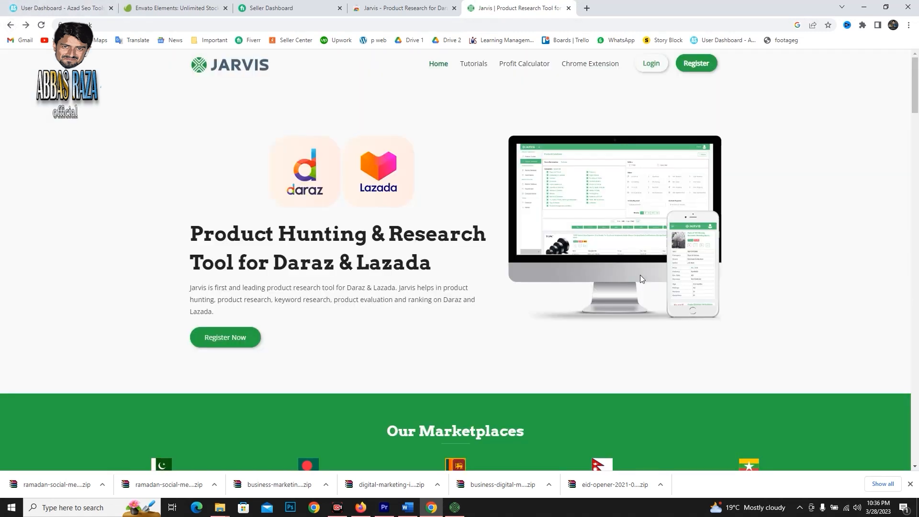
View the Jarvis extension in the Chrome Web Store, return to the Jarvis site and open its account login.
{"action": "left_click", "coordinate": [592, 70]}
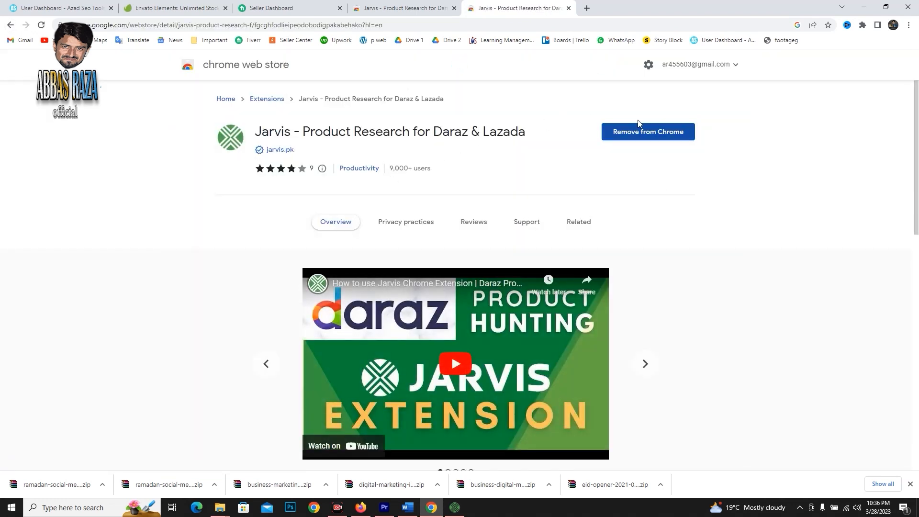
{"action": "left_click", "coordinate": [9, 24]}
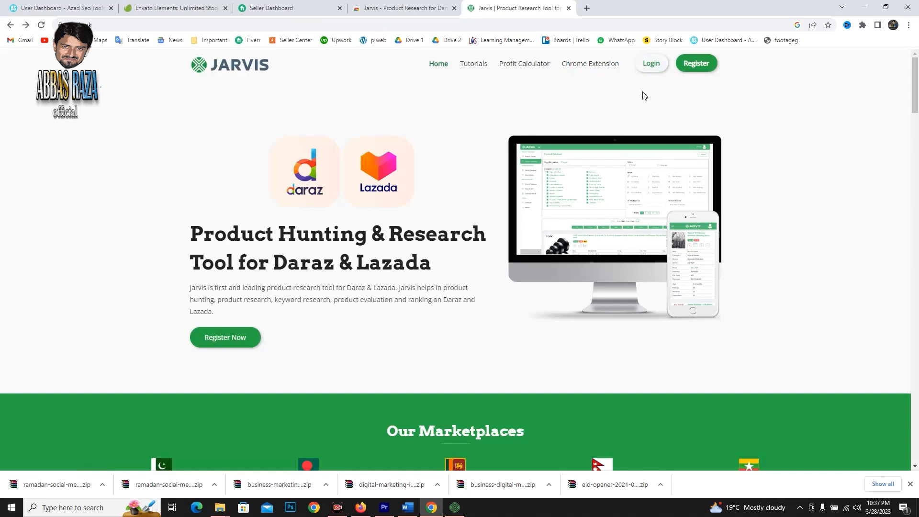
{"action": "left_click", "coordinate": [649, 66]}
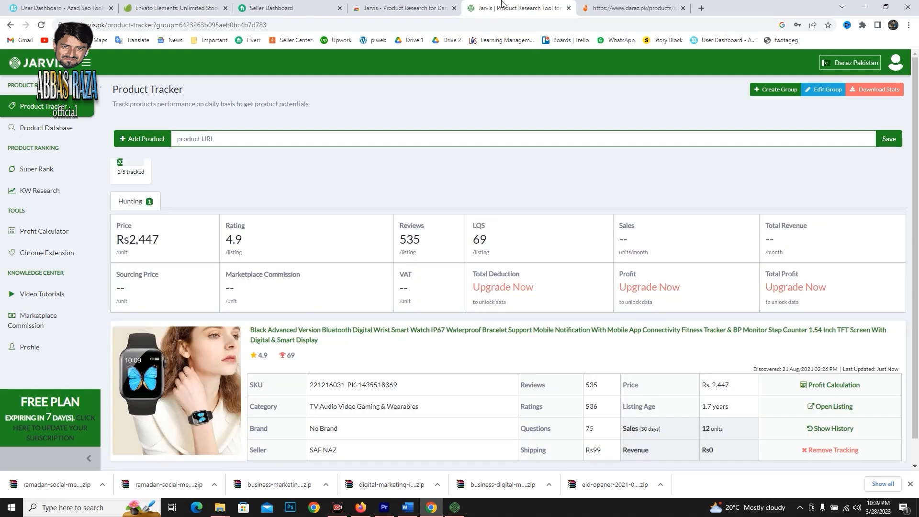
Open the Daraz flash sale listing of the black Bluetooth smart watch, copy its URL and return to the Jarvis Product Tracker.
{"action": "left_click", "coordinate": [586, 4]}
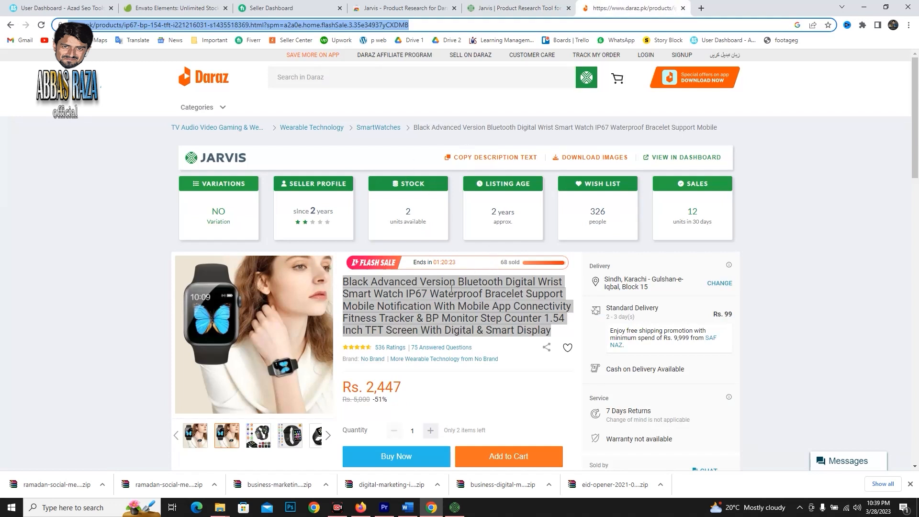
{"action": "scroll", "coordinate": [378, 275], "scroll_direction": "down", "scroll_amount": 1}
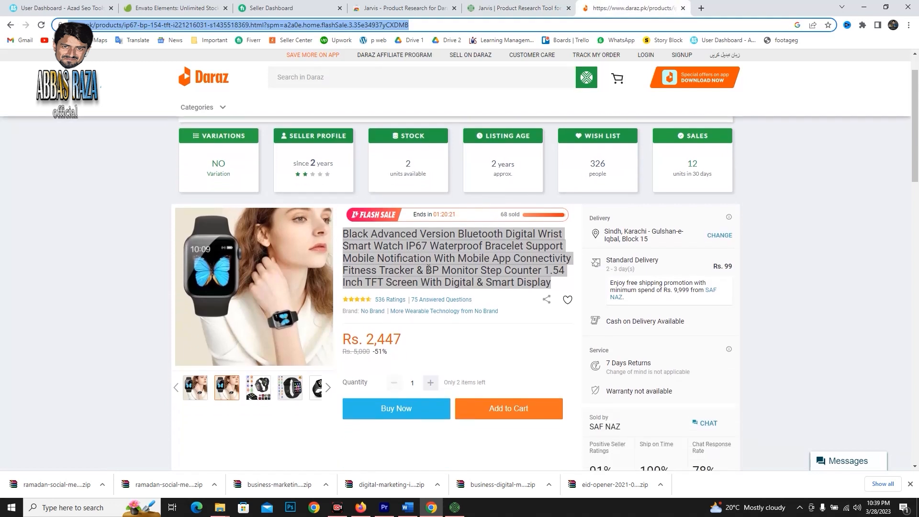
{"action": "left_click", "coordinate": [451, 25]}
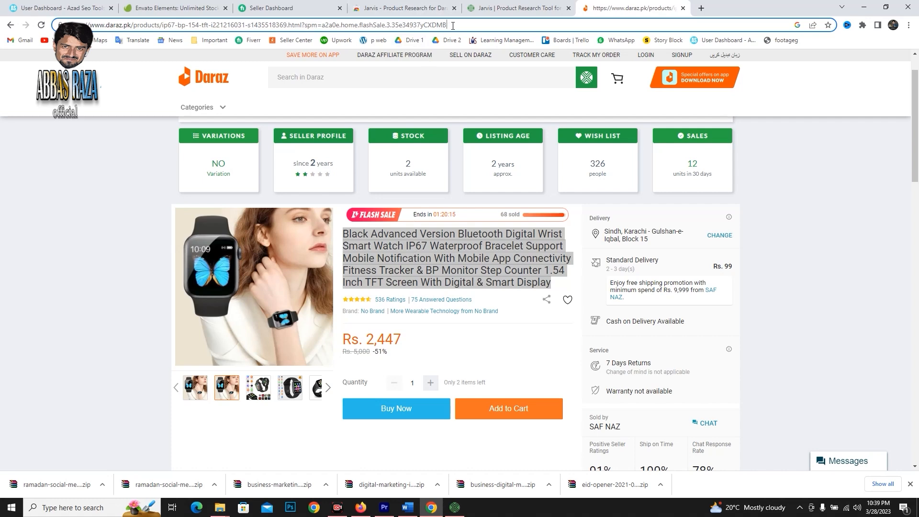
{"action": "left_click", "coordinate": [519, 8]}
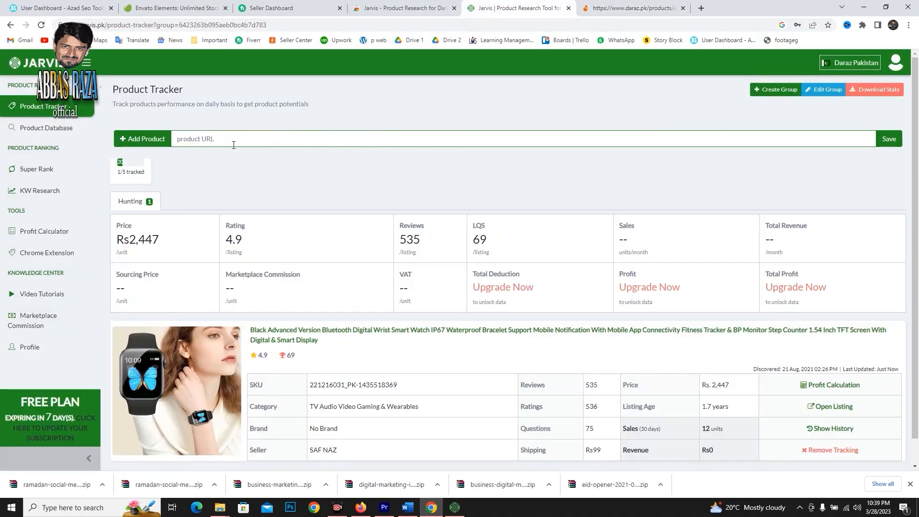
{"action": "type", "text": "https://www.daraz.pk/products/ip67-bp-154-tft-i221216031-s1435518369.html?spm=a2a0e.home.flashSale.3.35e34937yCXDMB"}
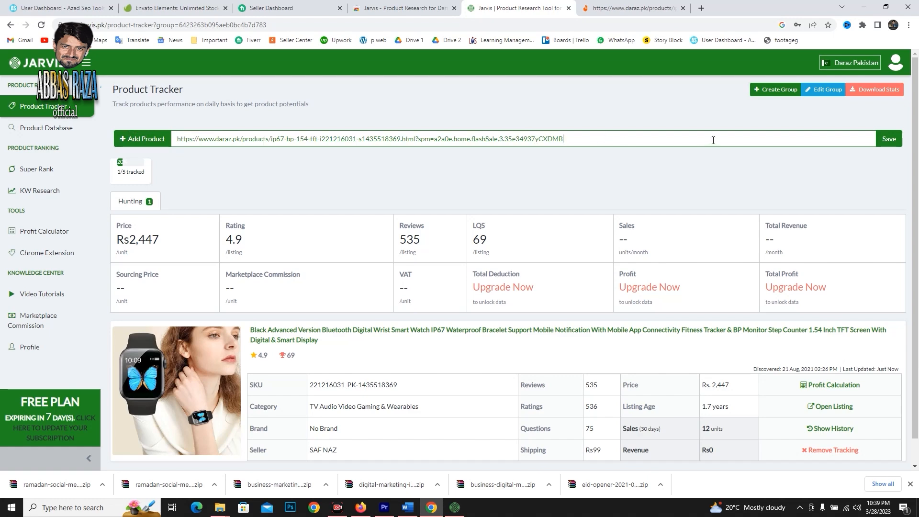
{"action": "key", "text": "BackSpace"}
{"action": "key", "text": "BackSpace"}
{"action": "key", "text": "BackSpace"}
{"action": "key", "text": "BackSpace"}
{"action": "key", "text": "BackSpace"}
{"action": "key", "text": "BackSpace"}
{"action": "key", "text": "BackSpace"}
{"action": "key", "text": "BackSpace"}
{"action": "key", "text": "BackSpace"}
{"action": "key", "text": "BackSpace"}
{"action": "key", "text": "BackSpace"}
{"action": "key", "text": "BackSpace"}
{"action": "key", "text": "BackSpace"}
{"action": "key", "text": "BackSpace"}
{"action": "key", "text": "BackSpace"}
{"action": "key", "text": "BackSpace"}
{"action": "key", "text": "BackSpace"}
{"action": "key", "text": "BackSpace"}
{"action": "key", "text": "BackSpace"}
{"action": "key", "text": "BackSpace"}
{"action": "key", "text": "BackSpace"}
{"action": "key", "text": "BackSpace"}
{"action": "key", "text": "BackSpace"}
{"action": "key", "text": "BackSpace"}
{"action": "key", "text": "BackSpace"}
{"action": "key", "text": "BackSpace"}
{"action": "key", "text": "BackSpace"}
{"action": "key", "text": "BackSpace"}
{"action": "key", "text": "BackSpace"}
{"action": "key", "text": "BackSpace"}
{"action": "key", "text": "BackSpace"}
{"action": "key", "text": "BackSpace"}
{"action": "key", "text": "BackSpace"}
{"action": "key", "text": "BackSpace"}
{"action": "key", "text": "BackSpace"}
{"action": "key", "text": "BackSpace"}
{"action": "key", "text": "BackSpace"}
{"action": "key", "text": "BackSpace"}
{"action": "key", "text": "BackSpace"}
{"action": "key", "text": "BackSpace"}
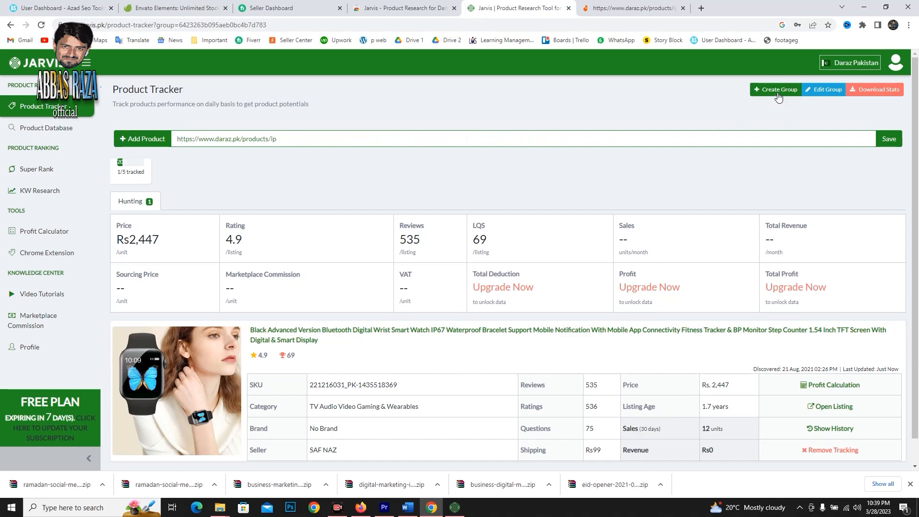
{"action": "left_click", "coordinate": [778, 92]}
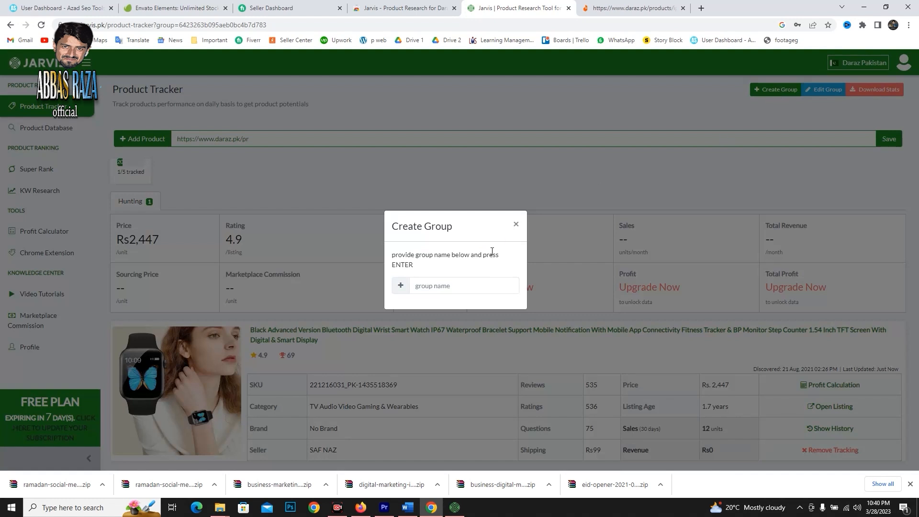
{"action": "left_click", "coordinate": [449, 286]}
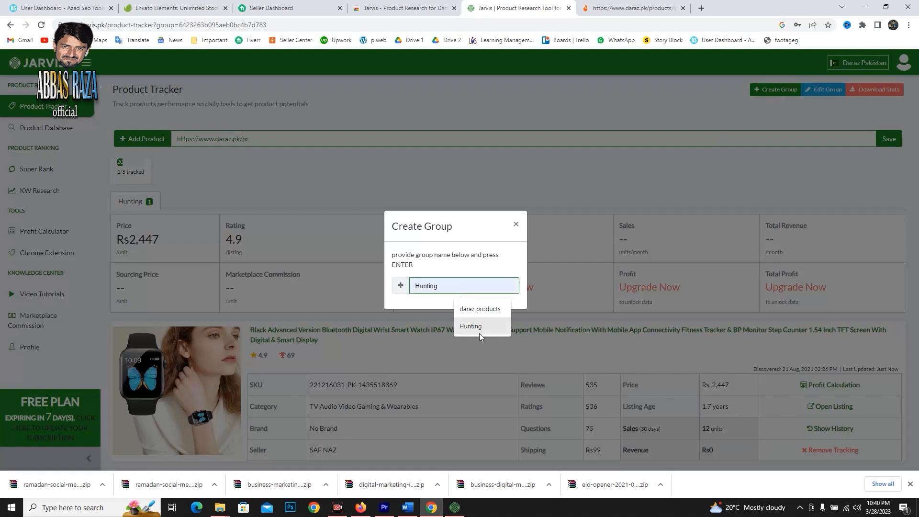
{"action": "left_click", "coordinate": [594, 189]}
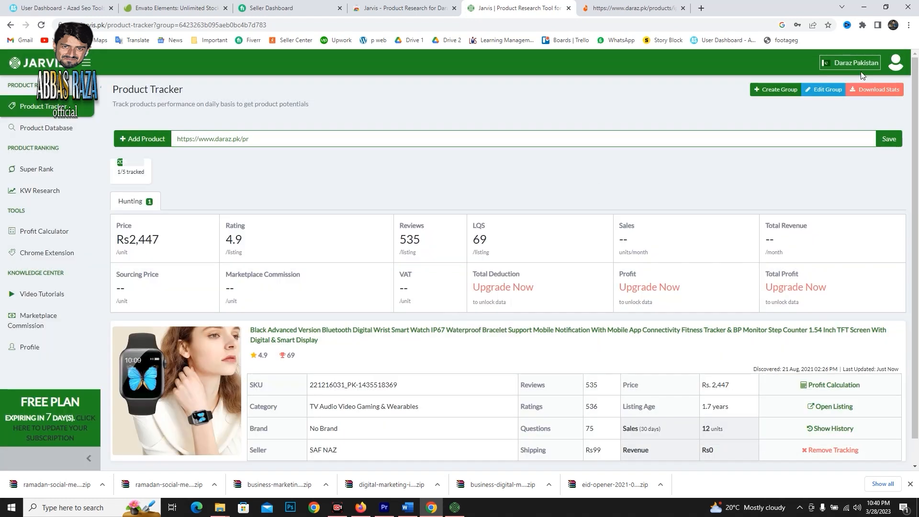
Clear the partial product URL and submit the smart watch's full Daraz URL to the Product Tracker.
{"action": "left_click_drag", "start_coordinate": [250, 142], "coordinate": [169, 146]}
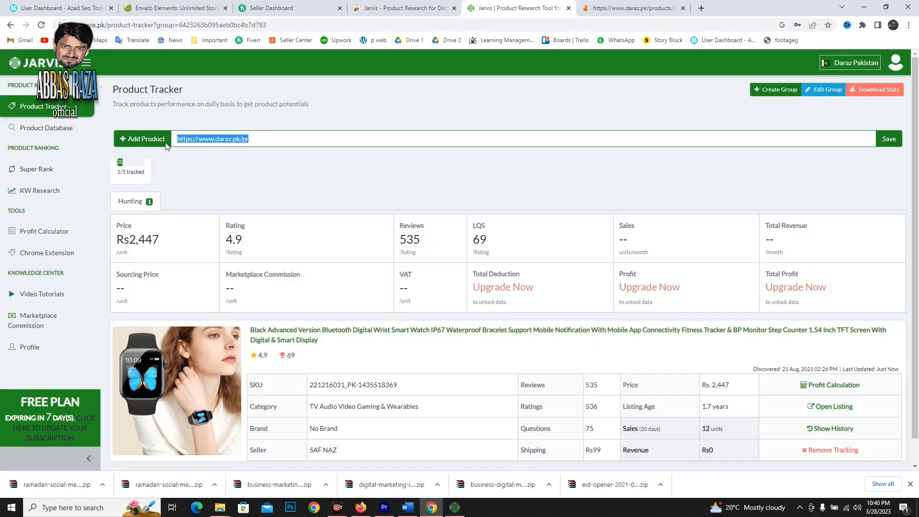
{"action": "key", "text": "BackSpace"}
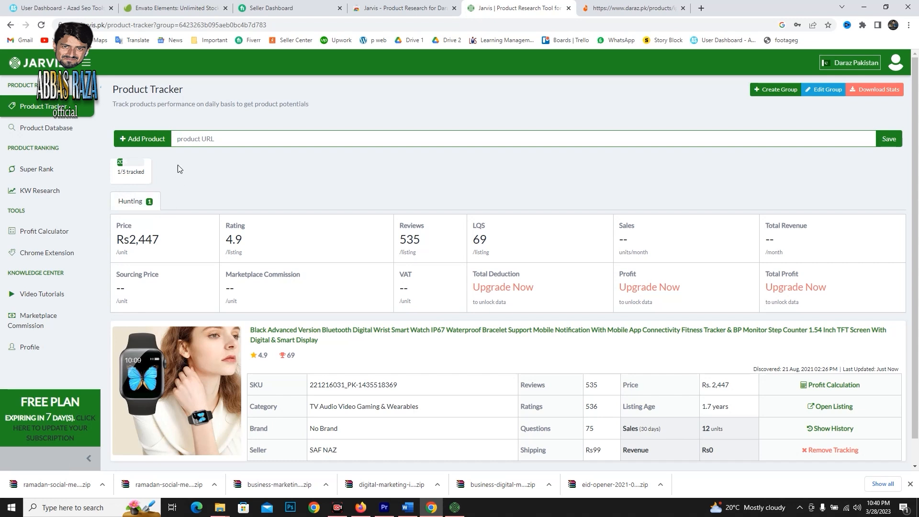
{"action": "left_click", "coordinate": [203, 142]}
{"action": "type", "text": "https://www.daraz.pk/products/ip67-bp-154-tft-i221216031-s1435518369.html?spm=a2a0e.home.flashSale.3.35e34937yCXDMB"}
{"action": "key", "text": "Return"}
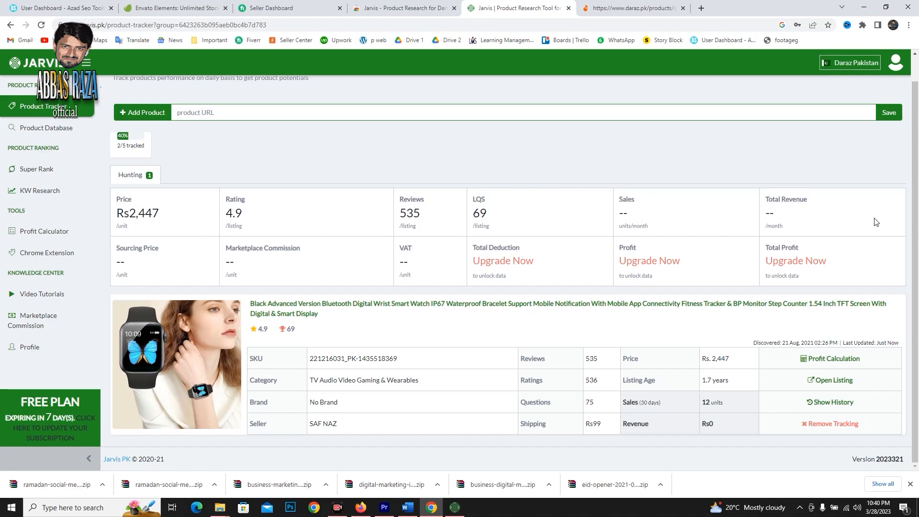
Open the Portable Mini Fans Usb Charging listing from Daraz's home page recommendations and copy its URL.
{"action": "key", "text": "ctrl+Tab"}
{"action": "scroll", "coordinate": [648, 262], "scroll_direction": "down", "scroll_amount": 5}
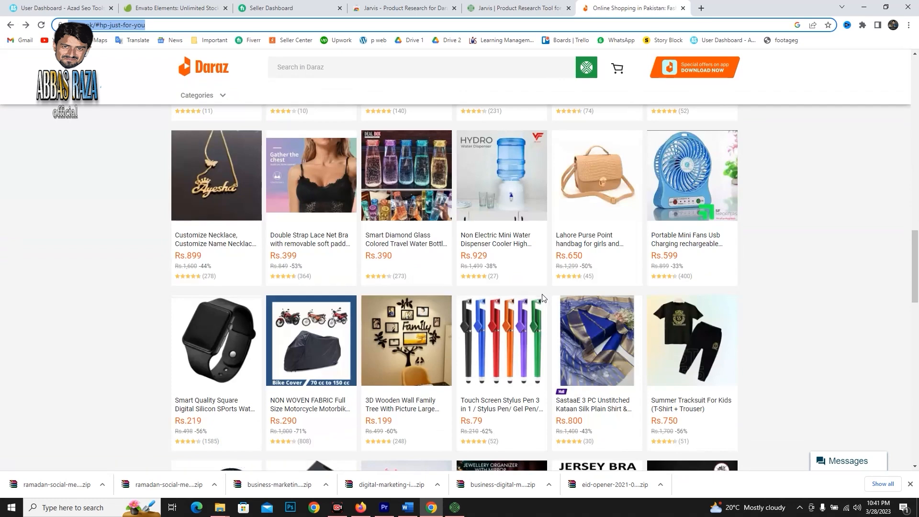
{"action": "left_click", "coordinate": [682, 187]}
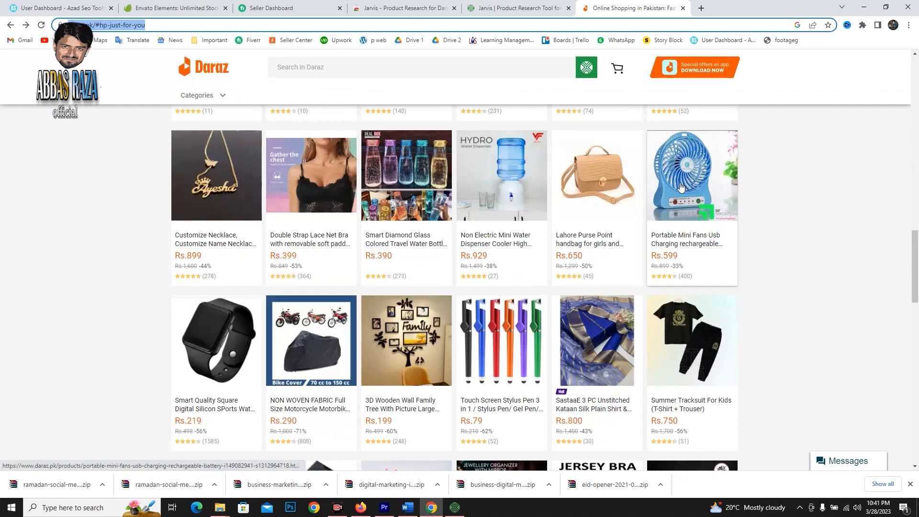
{"action": "left_click", "coordinate": [125, 124]}
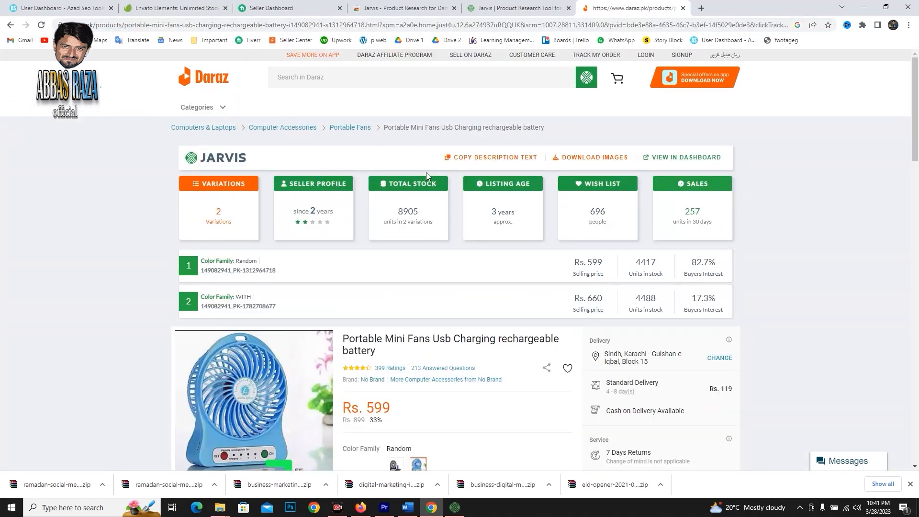
{"action": "left_click", "coordinate": [314, 26]}
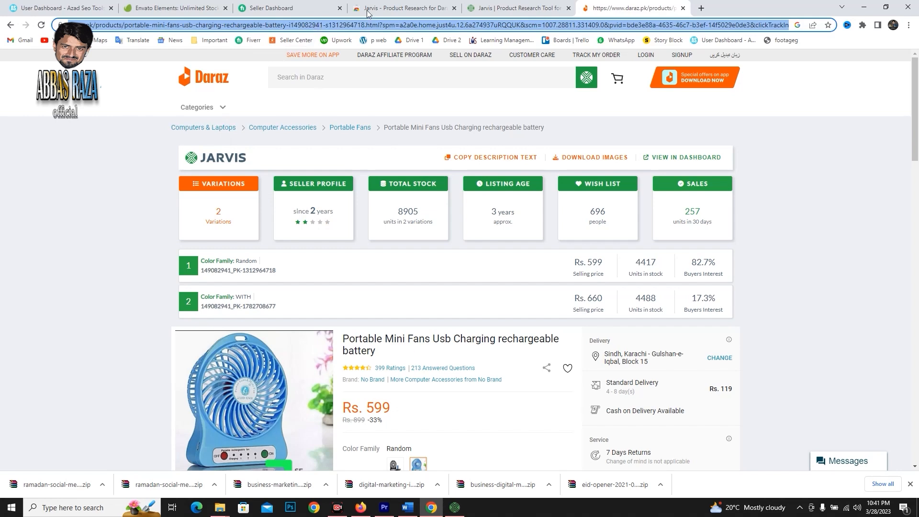
Add the portable mini fan to the Jarvis Product Tracker using its copied Daraz URL.
{"action": "left_click", "coordinate": [517, 6]}
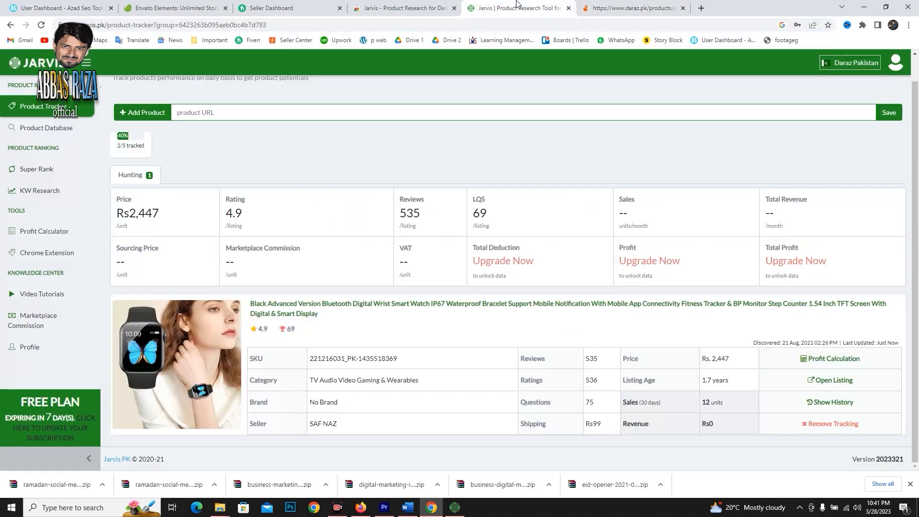
{"action": "left_click", "coordinate": [269, 114]}
{"action": "key", "text": "ctrl+v"}
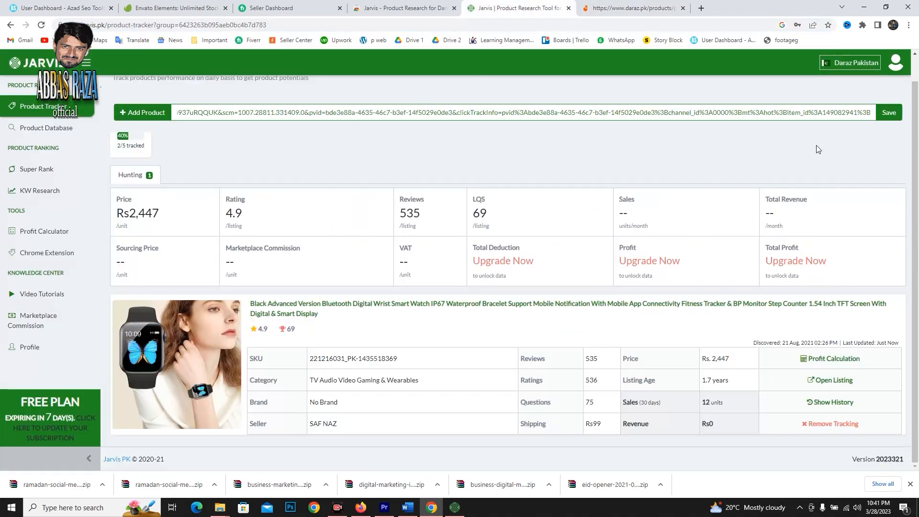
{"action": "left_click", "coordinate": [889, 115]}
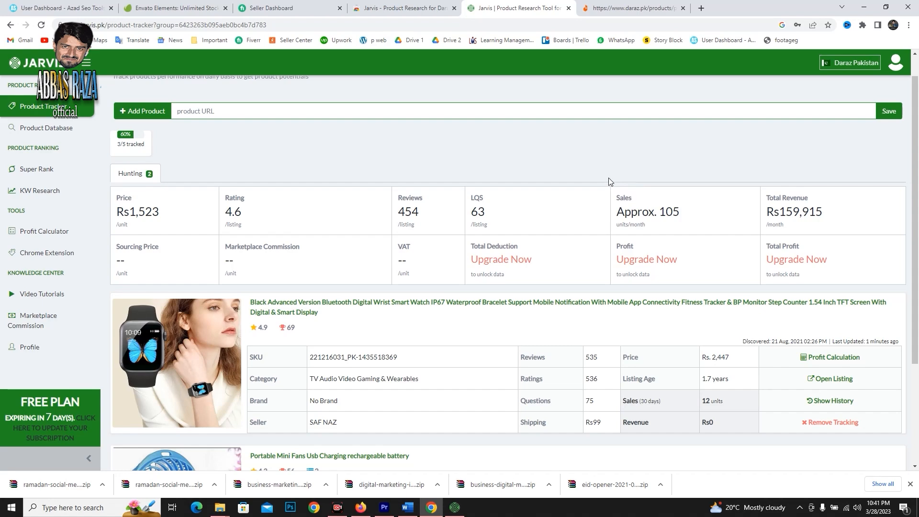
Open the Jarvis Product Database and browse its unfiltered product listings.
{"action": "scroll", "coordinate": [610, 179], "scroll_direction": "down", "scroll_amount": 3}
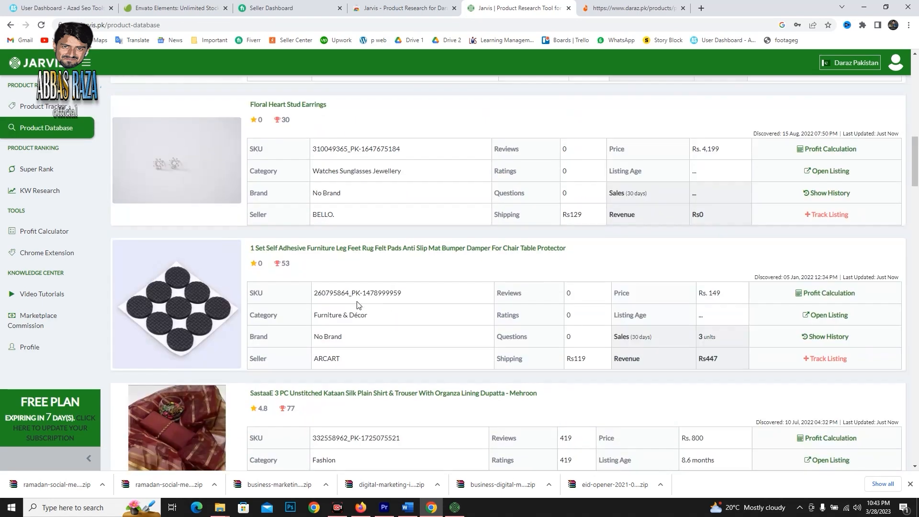
{"action": "scroll", "coordinate": [357, 305], "scroll_direction": "up", "scroll_amount": 15}
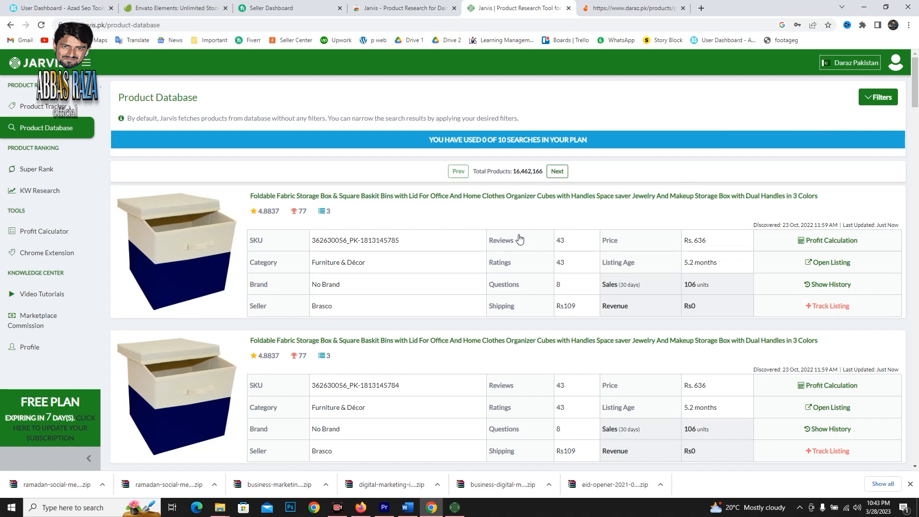
Filter the product database to Fulfilled by Daraz sellers, a maximum of 5 variations and the Kitchen & Dining category.
{"action": "left_click", "coordinate": [866, 106]}
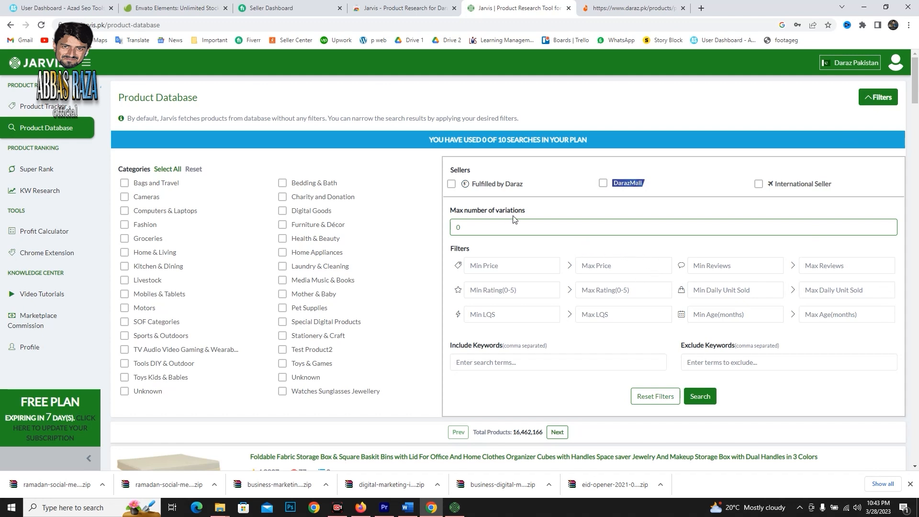
{"action": "left_click", "coordinate": [451, 185]}
{"action": "left_click_drag", "start_coordinate": [476, 222], "coordinate": [440, 231]}
{"action": "left_click", "coordinate": [888, 225]}
{"action": "left_click", "coordinate": [888, 225]}
{"action": "left_click", "coordinate": [125, 269]}
Set the price filter to 250–450 and the rating filter to 3–5.
{"action": "left_click", "coordinate": [498, 268]}
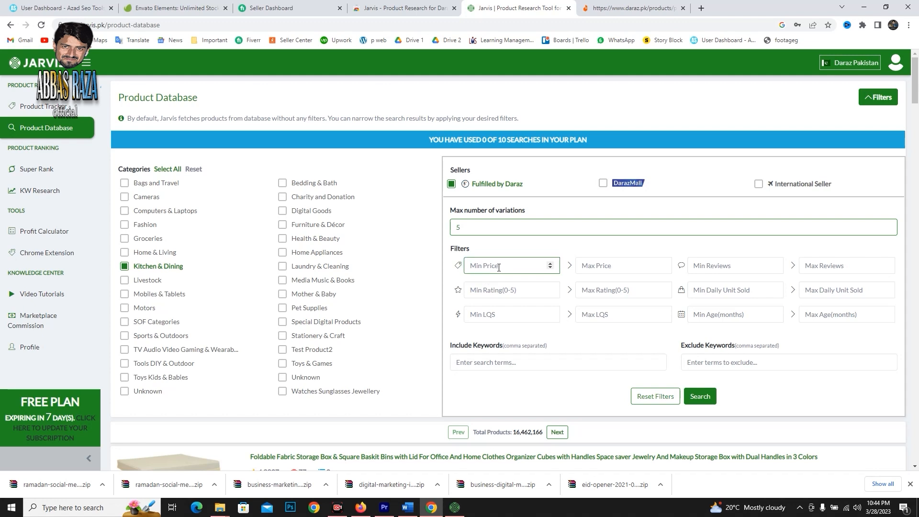
{"action": "type", "text": "250"}
{"action": "left_click", "coordinate": [580, 263]}
{"action": "type", "text": "450"}
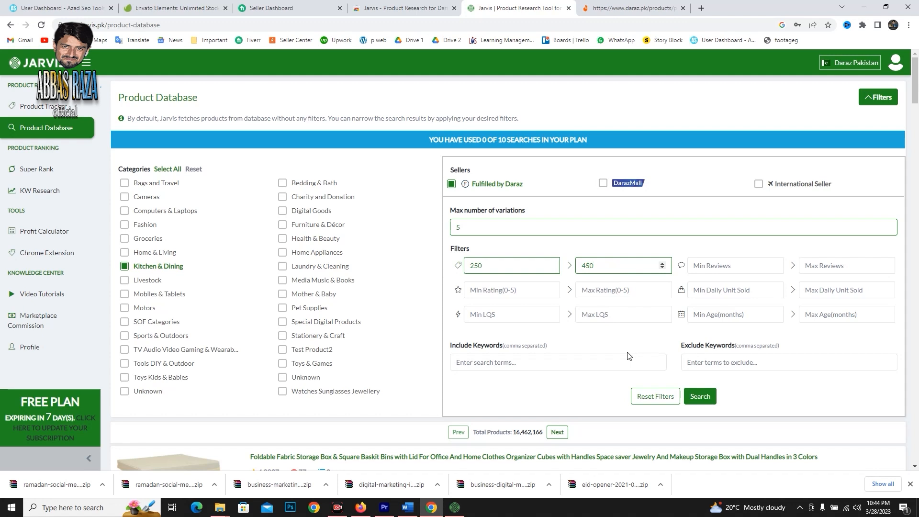
{"action": "left_click", "coordinate": [534, 290]}
{"action": "type", "text": "3"}
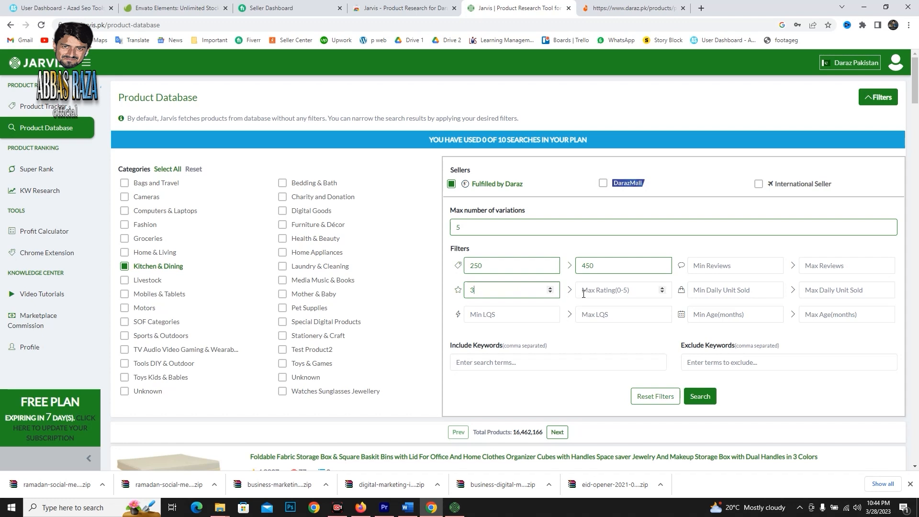
{"action": "left_click", "coordinate": [583, 293]}
{"action": "type", "text": "5"}
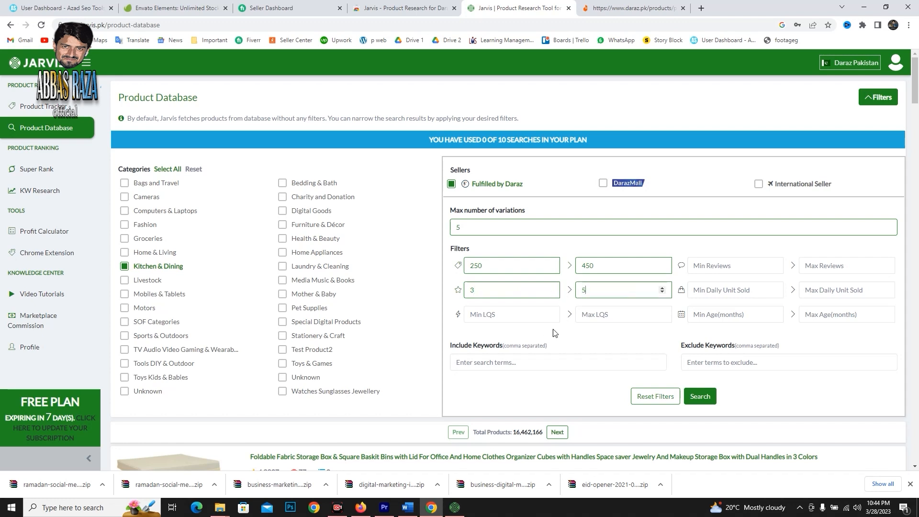
Set the minimum reviews to 300 and clear the maximum rating.
{"action": "left_click", "coordinate": [718, 264]}
{"action": "type", "text": "300"}
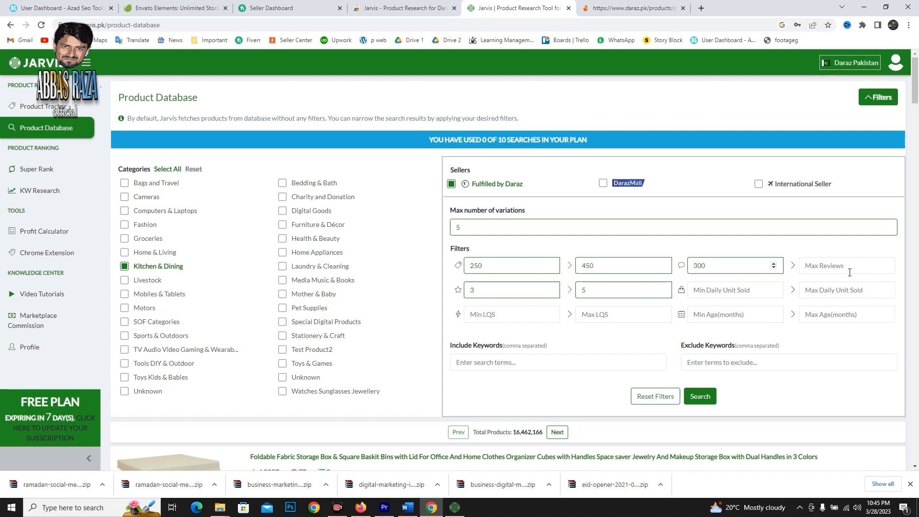
{"action": "left_click", "coordinate": [847, 265]}
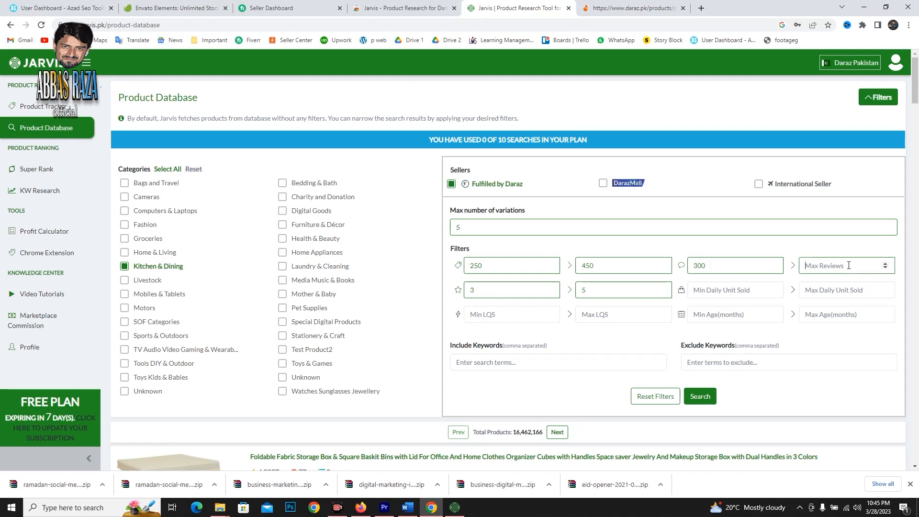
{"action": "left_click", "coordinate": [622, 290]}
{"action": "key", "text": "BackSpace"}
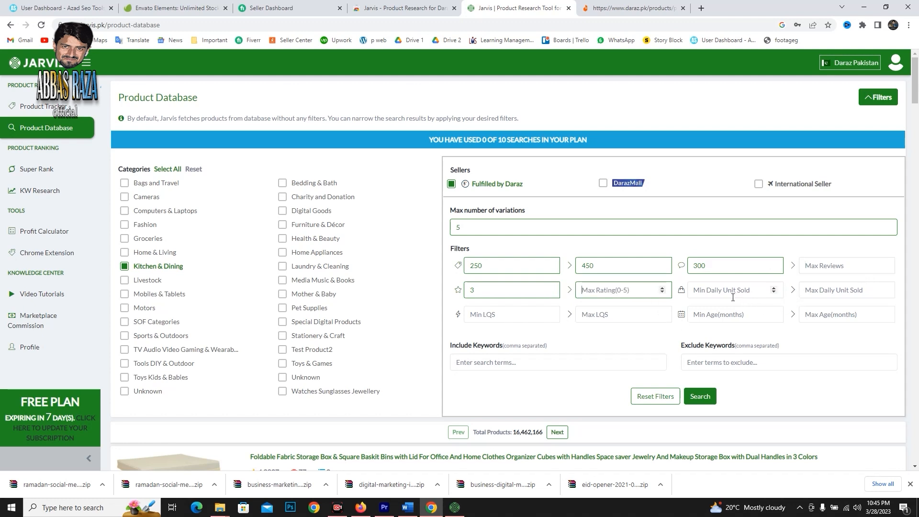
Set the minimum daily units sold to 40 and run the filtered product search.
{"action": "left_click", "coordinate": [732, 294]}
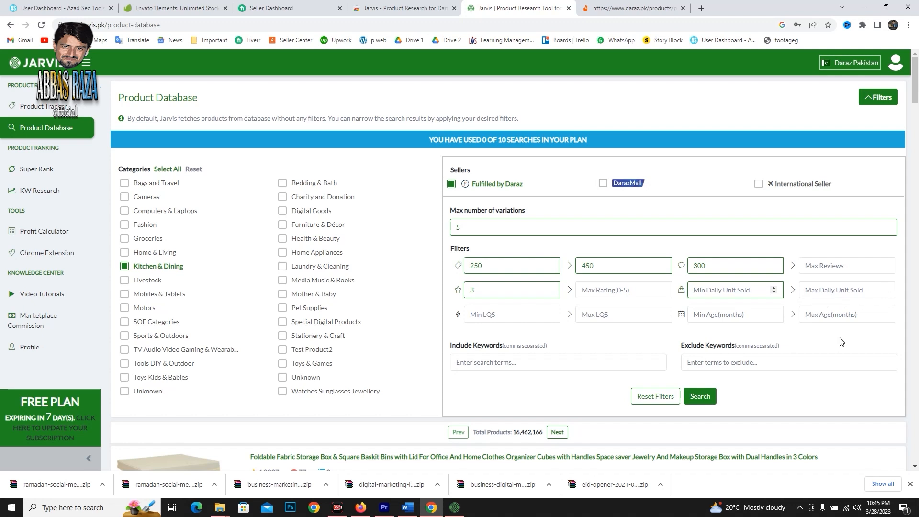
{"action": "type", "text": "40"}
{"action": "left_click", "coordinate": [719, 317]}
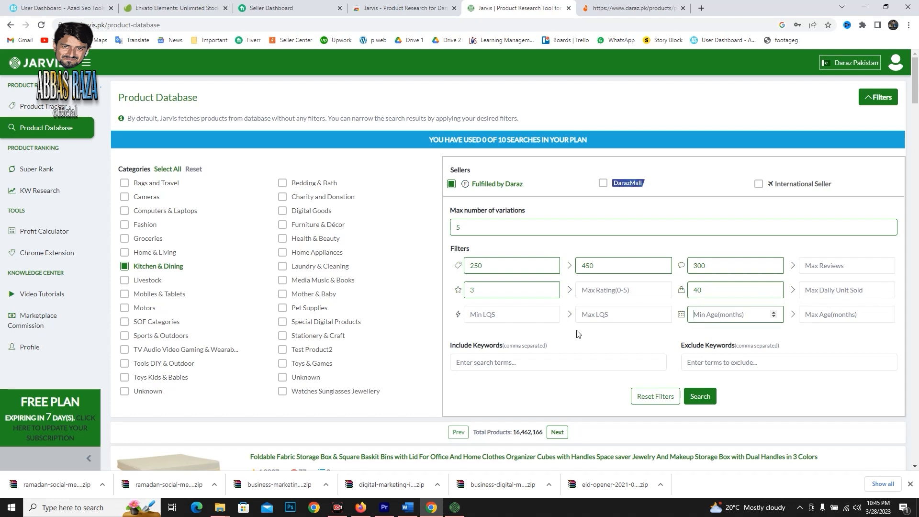
{"action": "scroll", "coordinate": [578, 332], "scroll_direction": "down", "scroll_amount": 1}
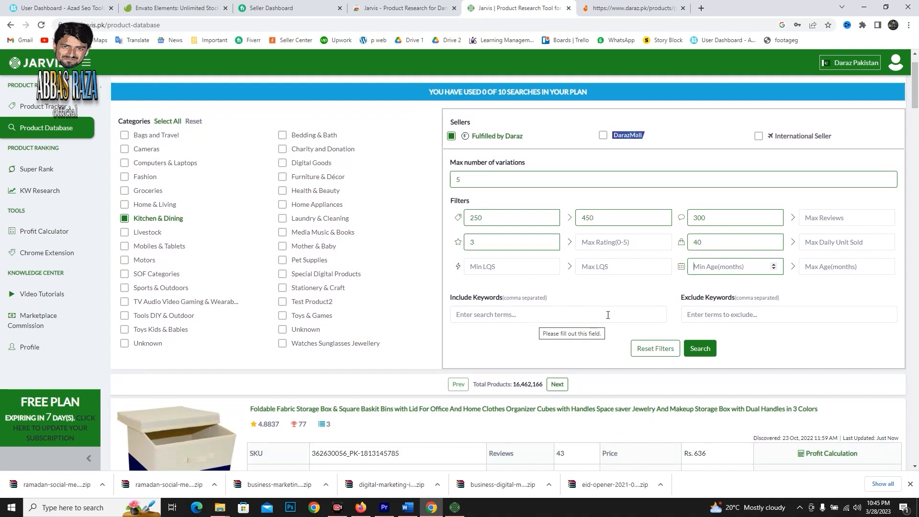
{"action": "left_click", "coordinate": [711, 349]}
Review the prices, ratings and 30-day sales of the filtered products and collapse the filter options.
{"action": "scroll", "coordinate": [534, 353], "scroll_direction": "down", "scroll_amount": 4}
{"action": "scroll", "coordinate": [535, 353], "scroll_direction": "down", "scroll_amount": 5}
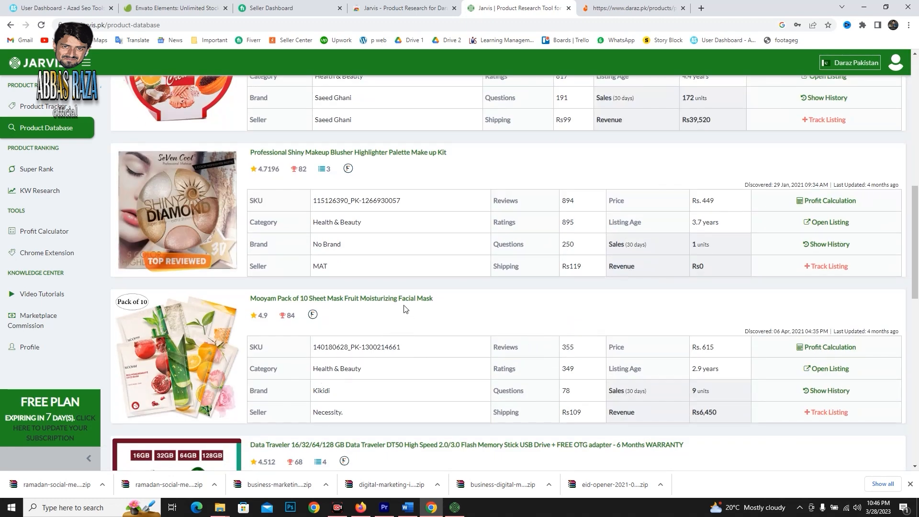
{"action": "scroll", "coordinate": [461, 287], "scroll_direction": "down", "scroll_amount": 7}
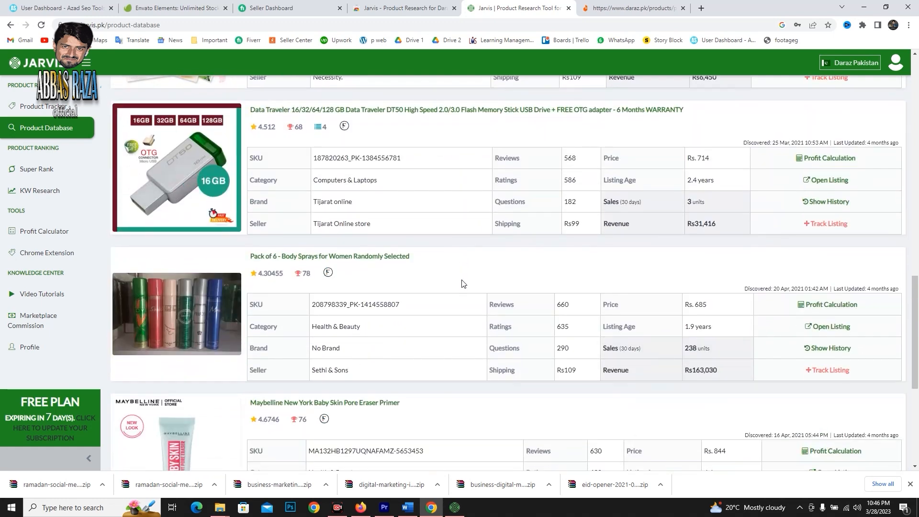
{"action": "scroll", "coordinate": [462, 283], "scroll_direction": "up", "scroll_amount": 1}
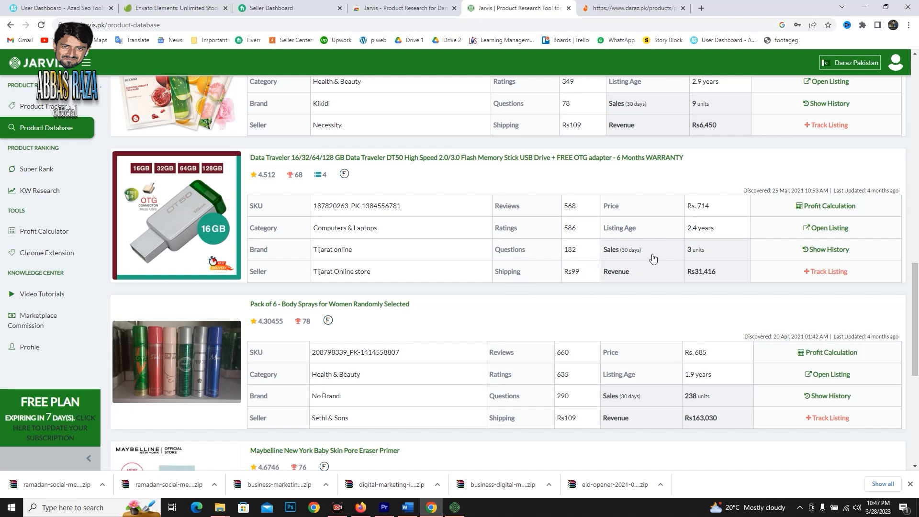
{"action": "scroll", "coordinate": [529, 277], "scroll_direction": "up", "scroll_amount": 15}
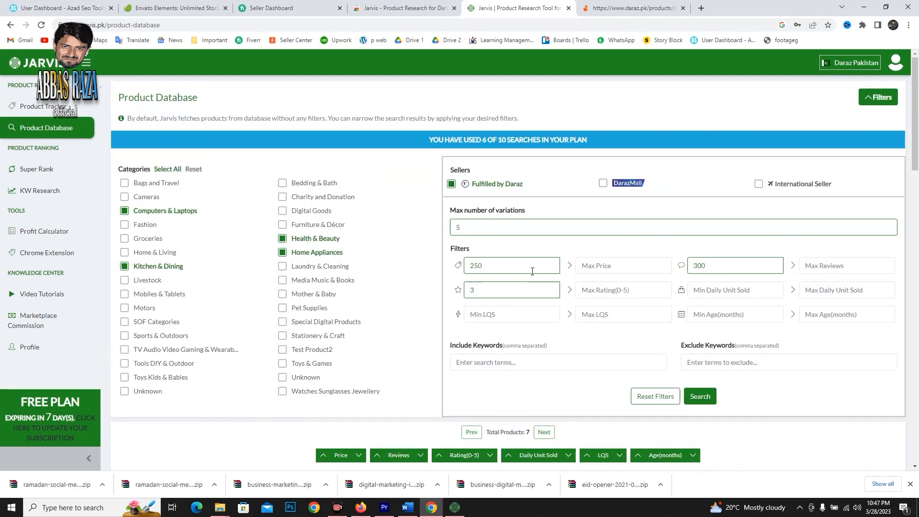
{"action": "left_click", "coordinate": [877, 99]}
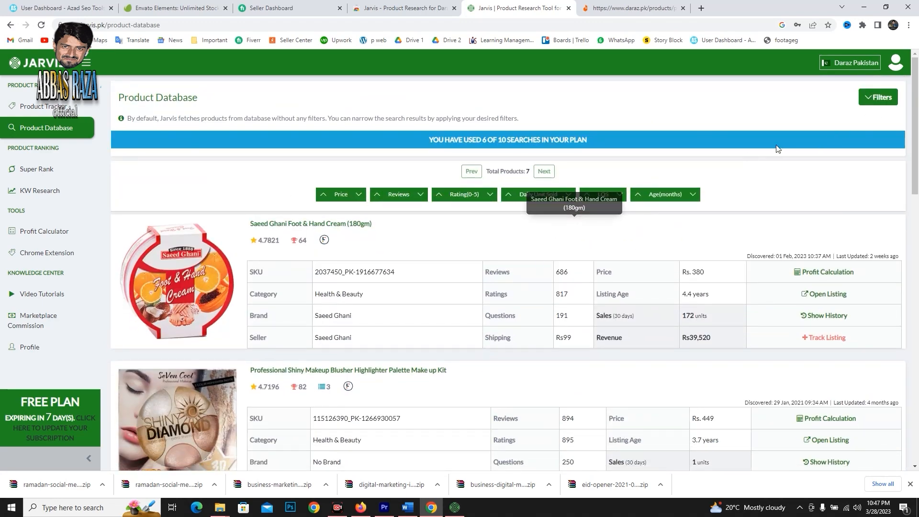
{"action": "scroll", "coordinate": [593, 167], "scroll_direction": "down", "scroll_amount": 10}
{"action": "scroll", "coordinate": [594, 166], "scroll_direction": "up", "scroll_amount": 10}
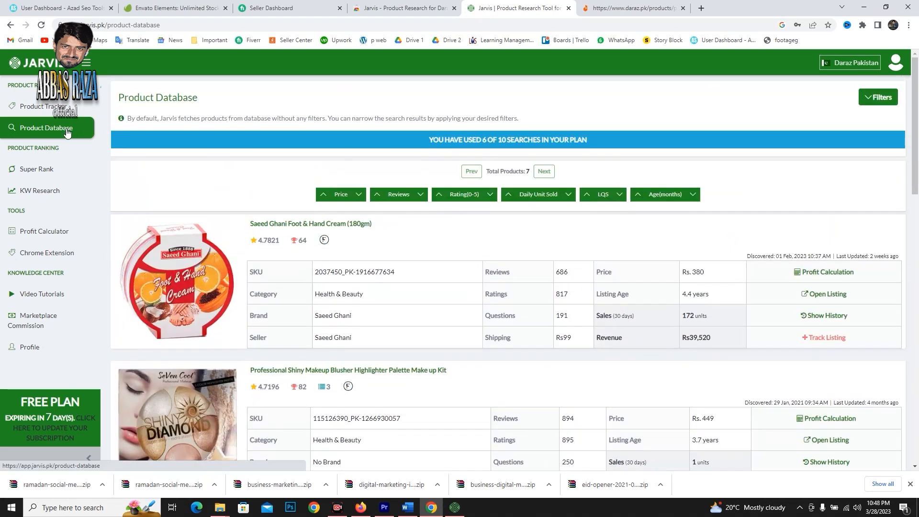
Look through the Super Rank page and revisit the Product Tracker.
{"action": "left_click", "coordinate": [55, 107]}
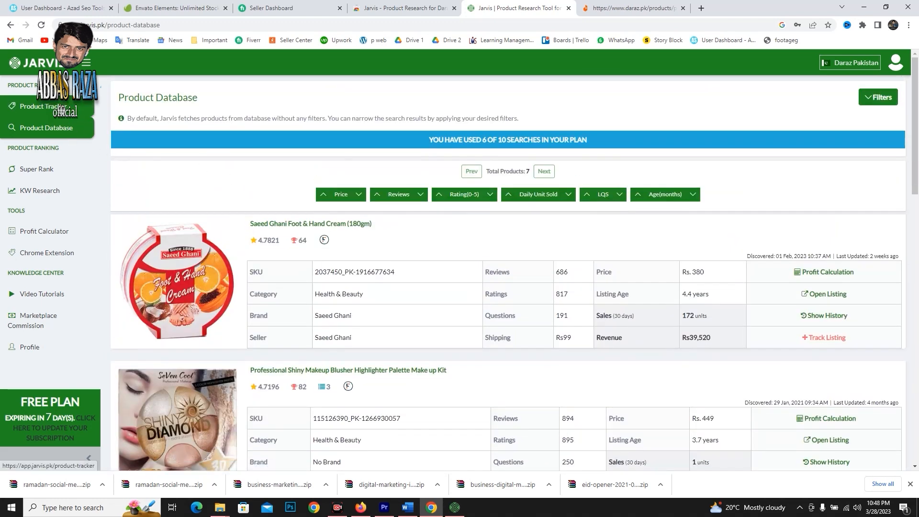
{"action": "left_click", "coordinate": [56, 136]}
{"action": "left_click", "coordinate": [43, 170]}
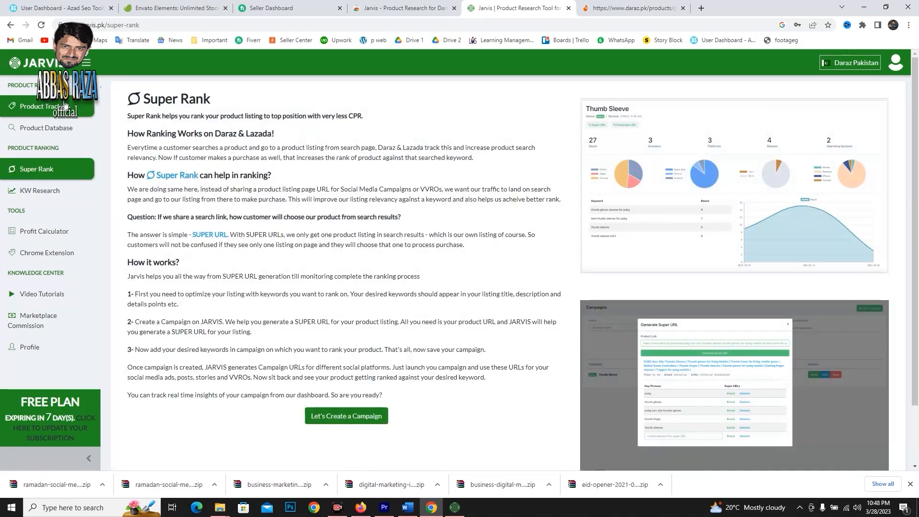
{"action": "left_click", "coordinate": [57, 110]}
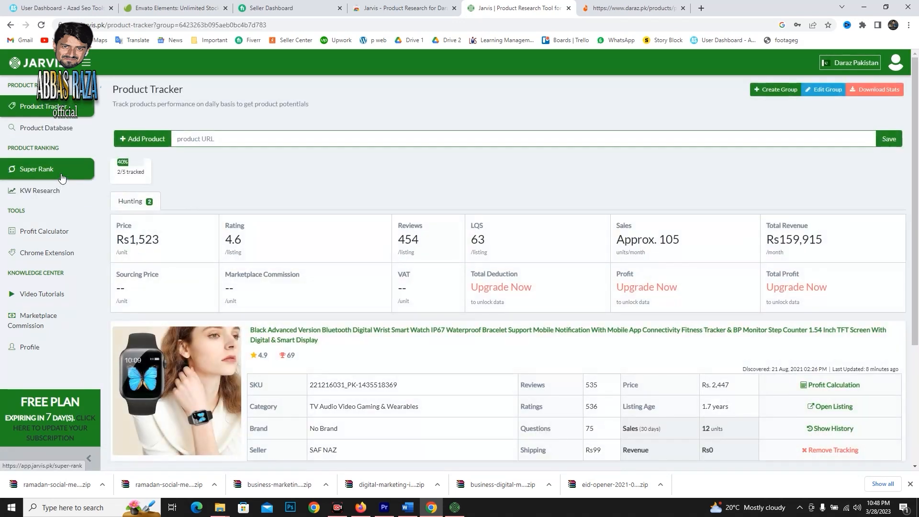
Read how Super Rank works and open its campaign creation form.
{"action": "left_click", "coordinate": [58, 171]}
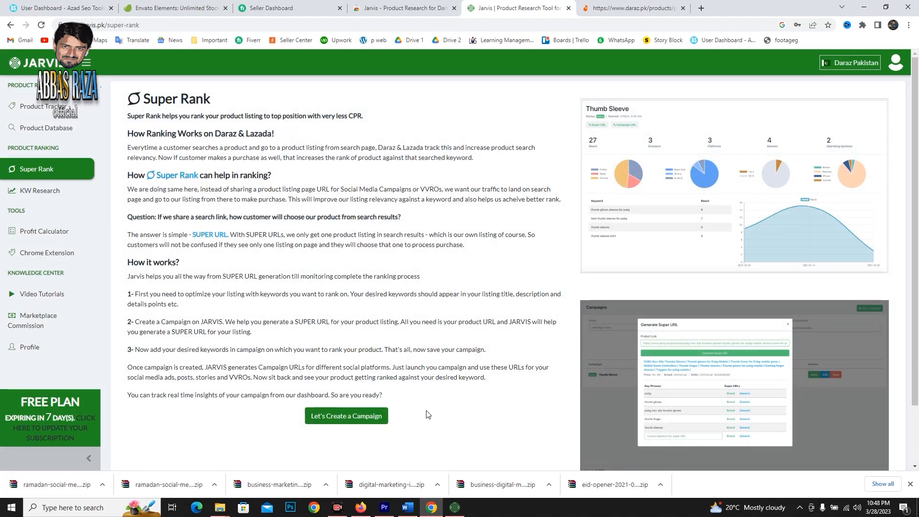
{"action": "scroll", "coordinate": [431, 407], "scroll_direction": "down", "scroll_amount": 2}
{"action": "scroll", "coordinate": [445, 397], "scroll_direction": "up", "scroll_amount": 2}
{"action": "left_click", "coordinate": [354, 423]}
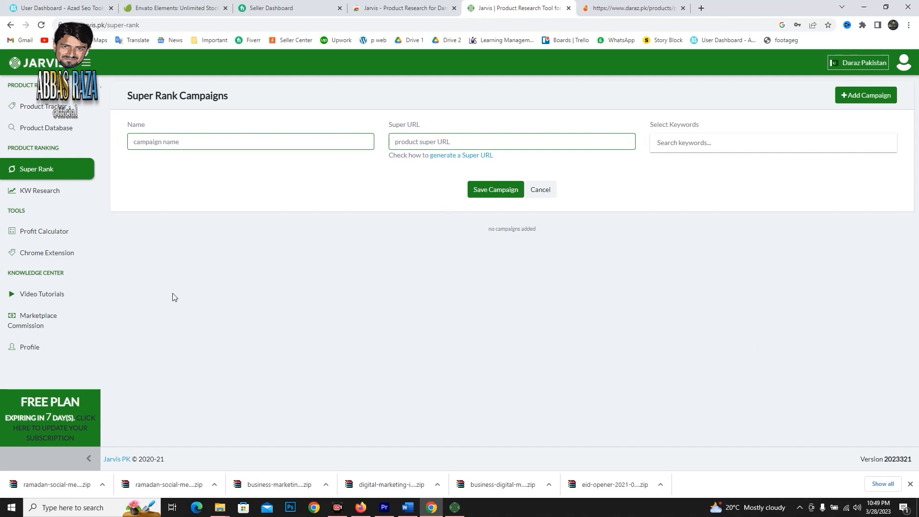
Research the keyword "Boya Mic" and examine its trends, popular queries and marketplace search stats.
{"action": "left_click", "coordinate": [64, 196]}
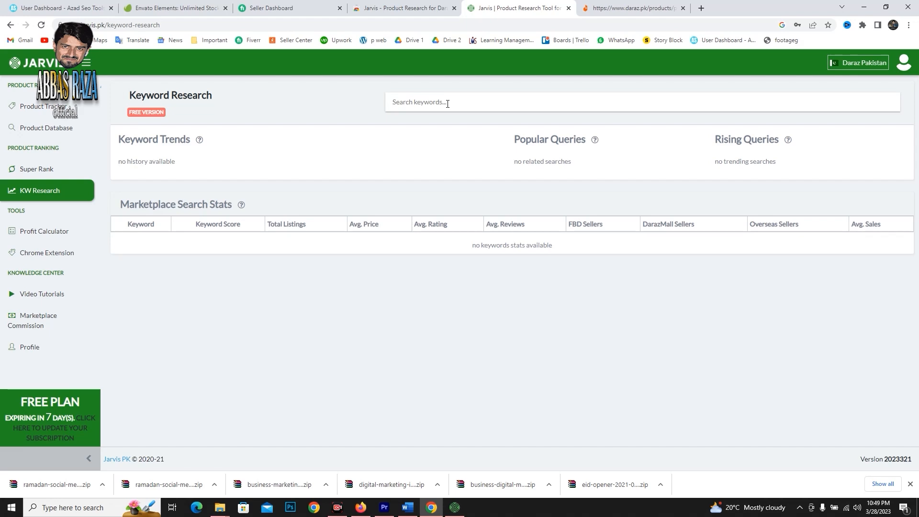
{"action": "type", "text": "Boya Mic"}
{"action": "key", "text": "Return"}
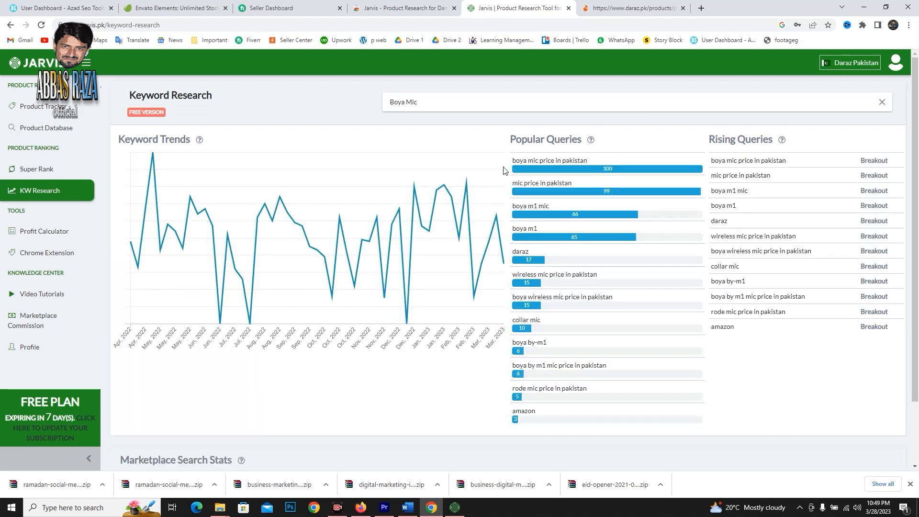
{"action": "scroll", "coordinate": [391, 255], "scroll_direction": "down", "scroll_amount": 8}
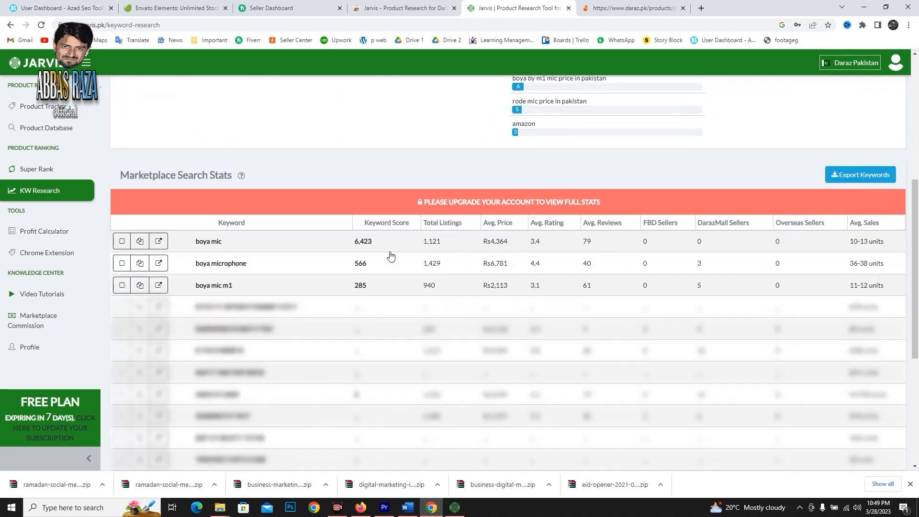
{"action": "scroll", "coordinate": [390, 255], "scroll_direction": "up", "scroll_amount": 8}
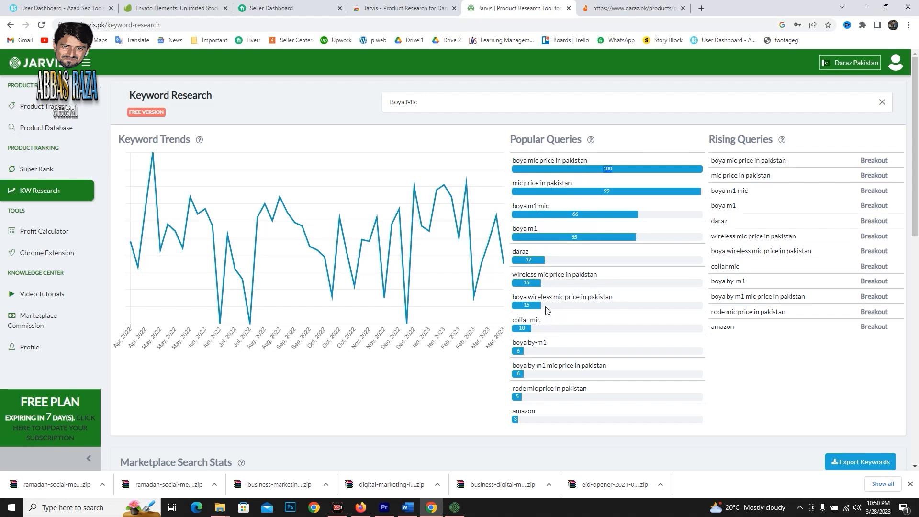
{"action": "scroll", "coordinate": [557, 306], "scroll_direction": "down", "scroll_amount": 8}
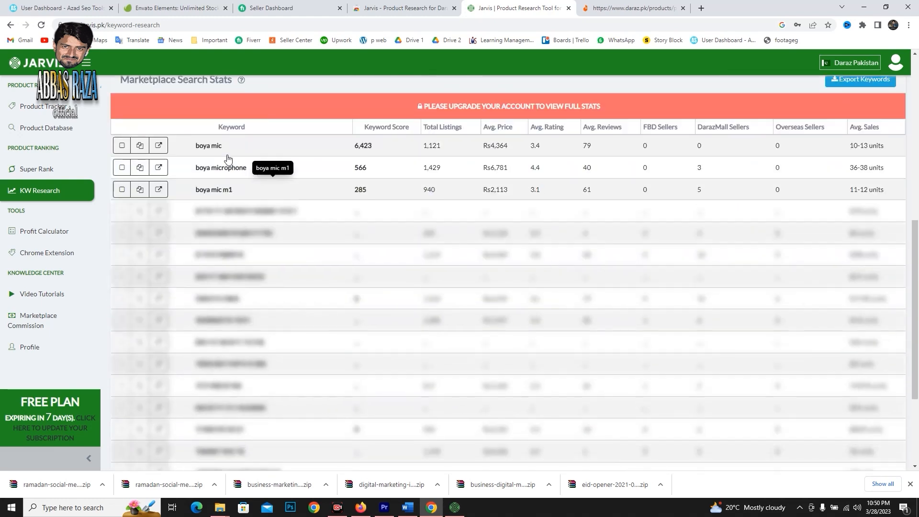
{"action": "scroll", "coordinate": [213, 156], "scroll_direction": "up", "scroll_amount": 1}
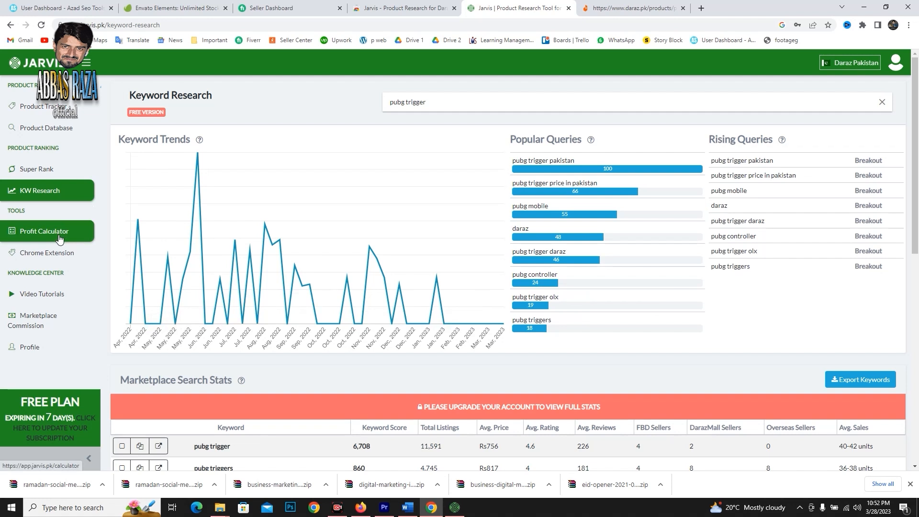
Open the Jarvis Profit Calculator and browse Daraz's home page for a product to evaluate.
{"action": "left_click", "coordinate": [59, 240]}
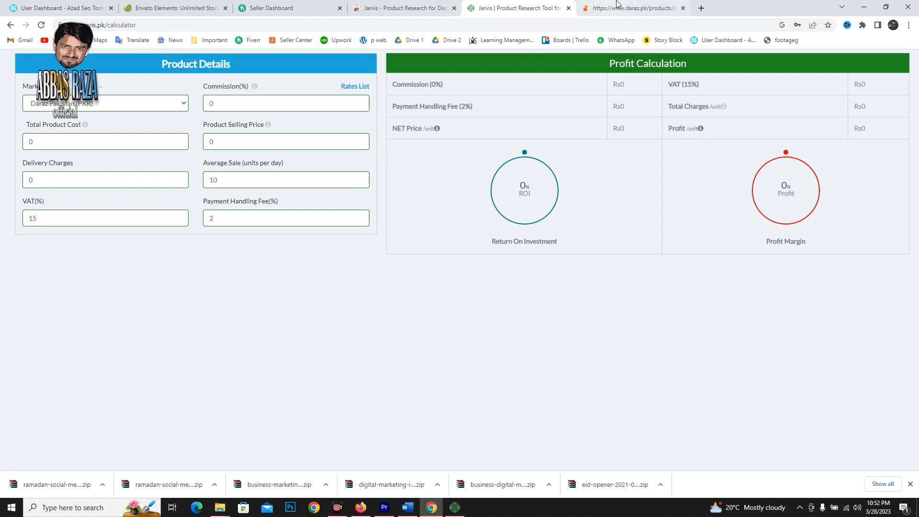
{"action": "left_click", "coordinate": [638, 8]}
{"action": "left_click", "coordinate": [223, 84]}
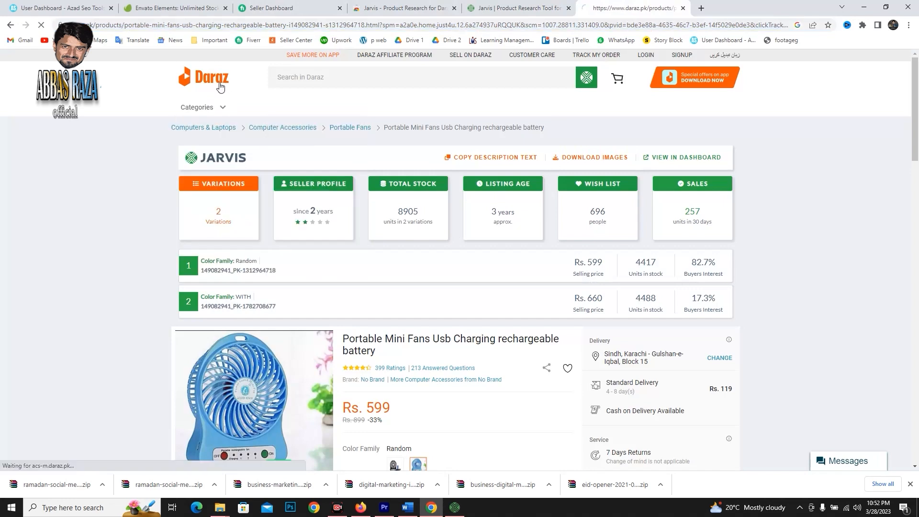
{"action": "scroll", "coordinate": [526, 288], "scroll_direction": "down", "scroll_amount": 15}
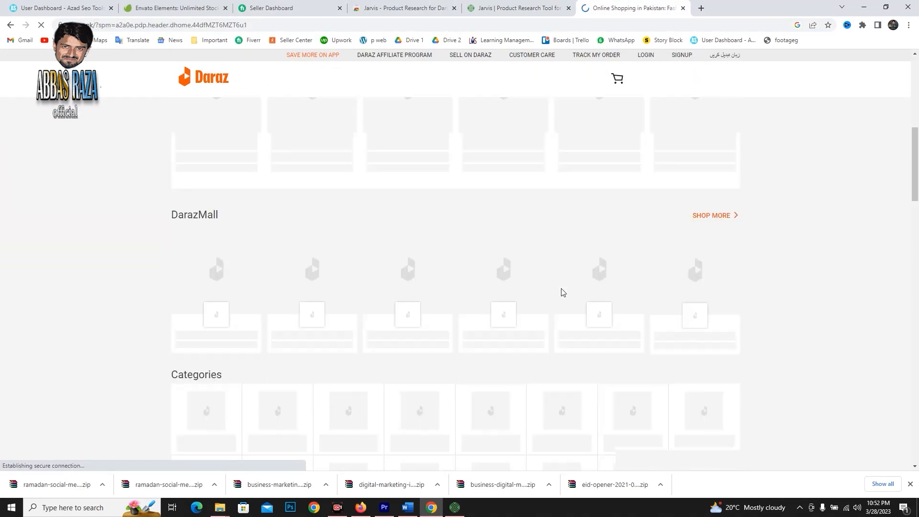
{"action": "scroll", "coordinate": [516, 306], "scroll_direction": "down", "scroll_amount": 5}
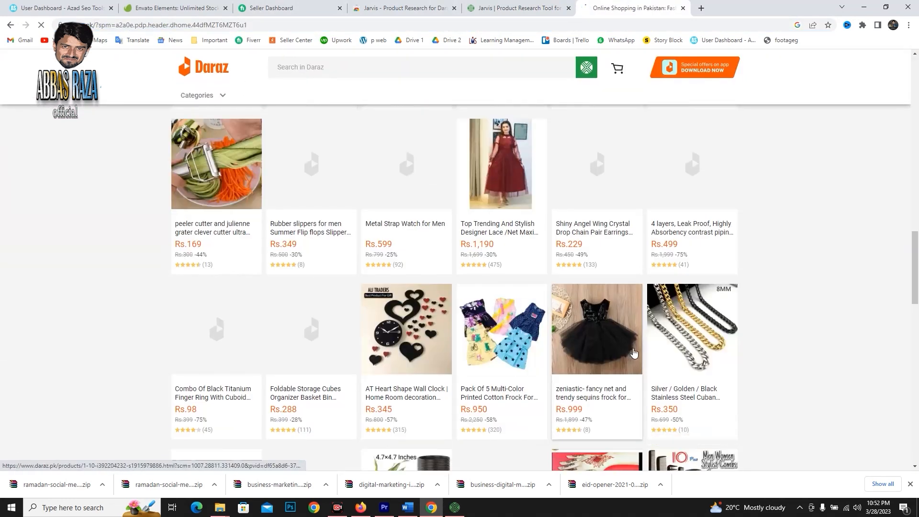
{"action": "scroll", "coordinate": [409, 348], "scroll_direction": "up", "scroll_amount": 13}
{"action": "scroll", "coordinate": [409, 348], "scroll_direction": "up", "scroll_amount": 9}
{"action": "scroll", "coordinate": [483, 329], "scroll_direction": "down", "scroll_amount": 12}
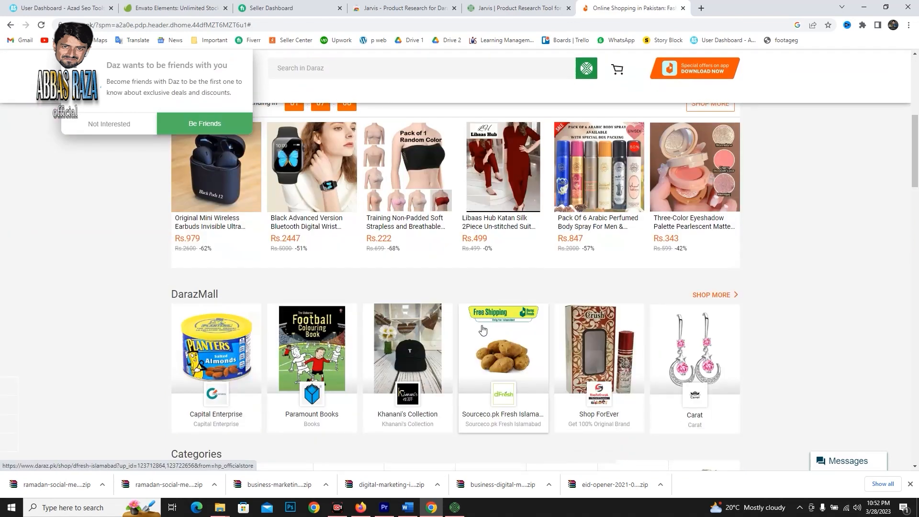
{"action": "scroll", "coordinate": [478, 311], "scroll_direction": "down", "scroll_amount": 8}
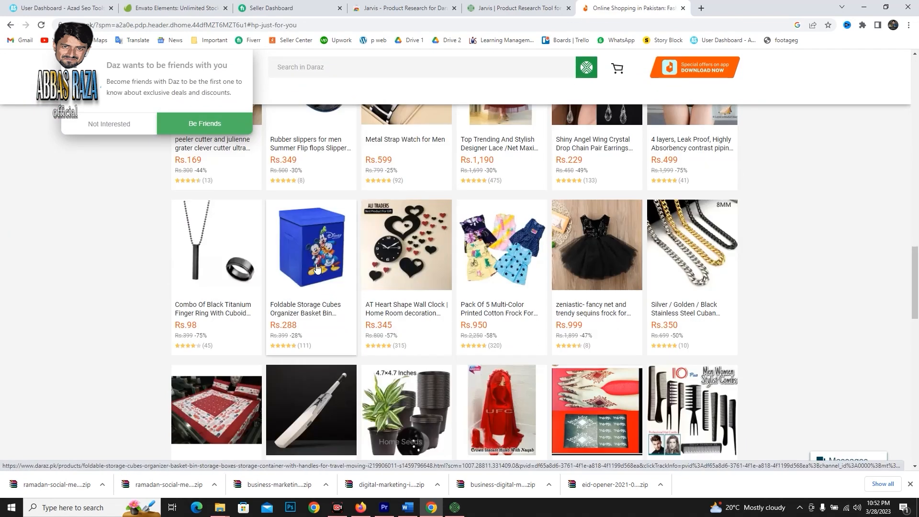
Open the Foldable Storage Cubes Organizer listing, check its selling price and return to the Profit Calculator.
{"action": "left_click", "coordinate": [318, 255]}
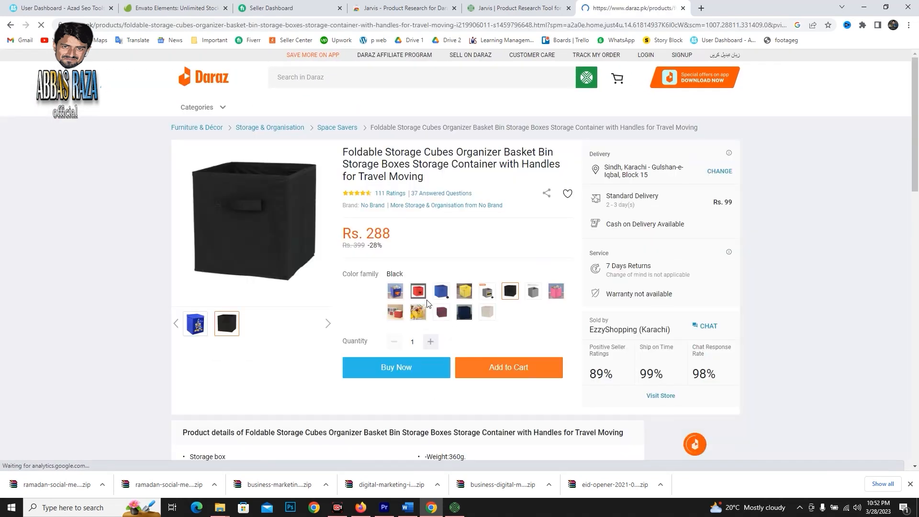
{"action": "double_click", "coordinate": [378, 233]}
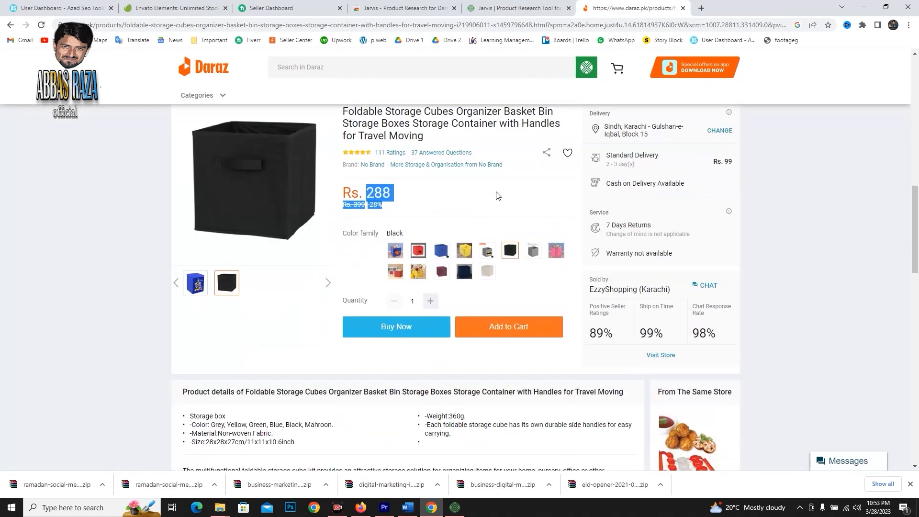
{"action": "left_click", "coordinate": [522, 8]}
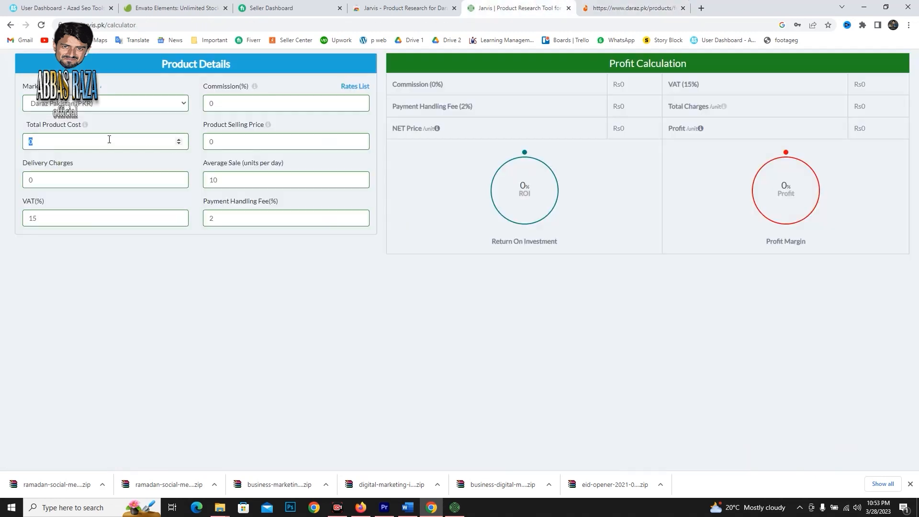
Enter a total product cost of 200, a selling price of 250 and a commission of 4% in the Profit Calculator.
{"action": "type", "text": "180"}
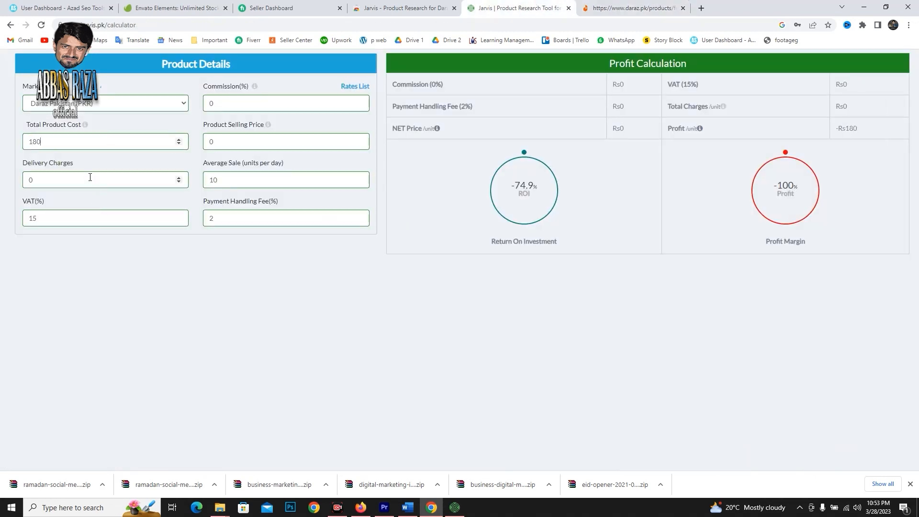
{"action": "left_click_drag", "start_coordinate": [70, 182], "coordinate": [24, 183]}
{"action": "left_click_drag", "start_coordinate": [232, 140], "coordinate": [117, 147]}
{"action": "type", "text": "25"}
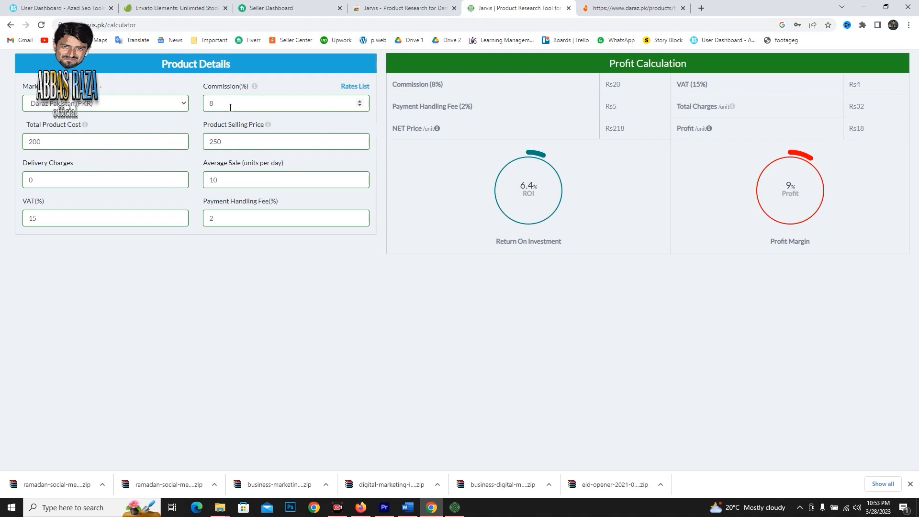
{"action": "left_click_drag", "start_coordinate": [230, 107], "coordinate": [177, 111]}
{"action": "type", "text": "4"}
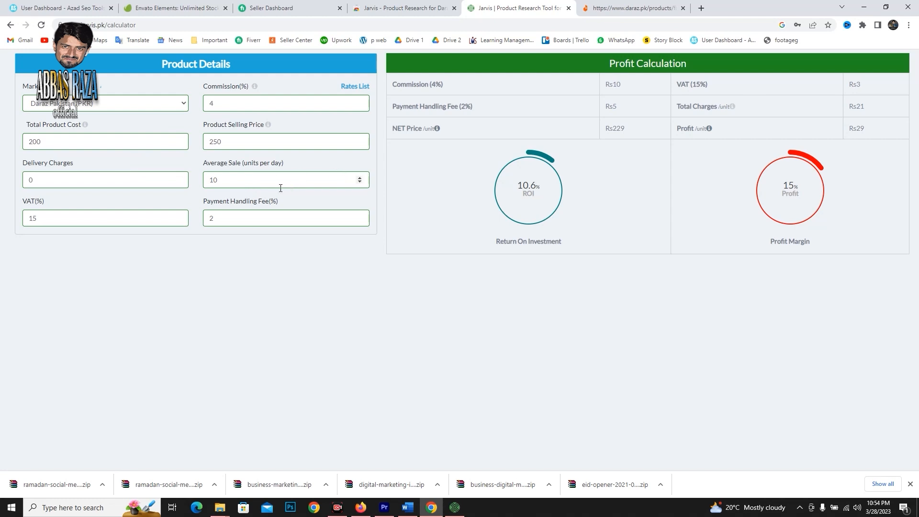
Set the delivery charges to 99, the average sale to 40 units per day and the payment handling fee to 1%.
{"action": "left_click_drag", "start_coordinate": [111, 186], "coordinate": [5, 187]}
{"action": "type", "text": "99"}
{"action": "key", "text": "Tab"}
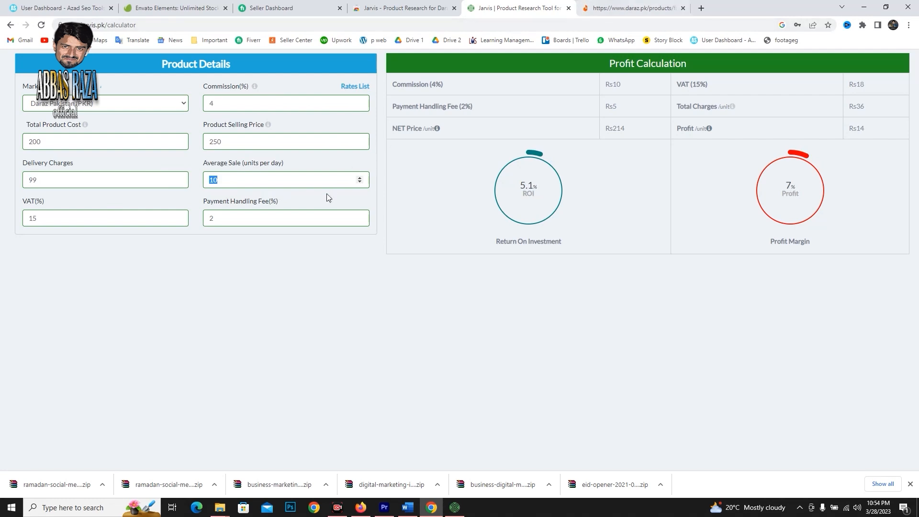
{"action": "type", "text": "4"}
{"action": "key", "text": "ctrl+a"}
{"action": "type", "text": "3"}
{"action": "key", "text": "BackSpace"}
{"action": "type", "text": "1"}
Raise the product selling price to 280 in the Profit Calculator.
{"action": "left_click", "coordinate": [275, 271]}
{"action": "key", "text": "ctrl+a"}
{"action": "type", "text": "280"}
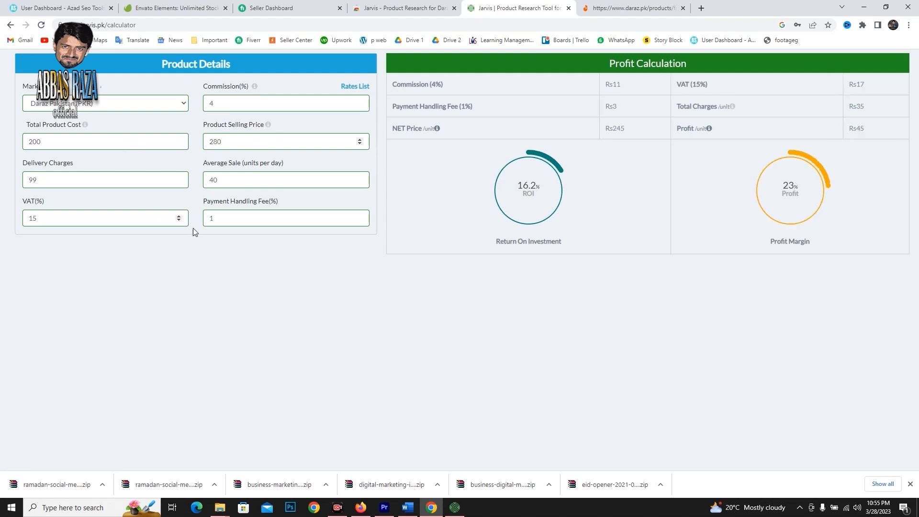
Open the Jarvis payment methods page and read the student discount offer and the online checkout section.
{"action": "left_click", "coordinate": [541, 289]}
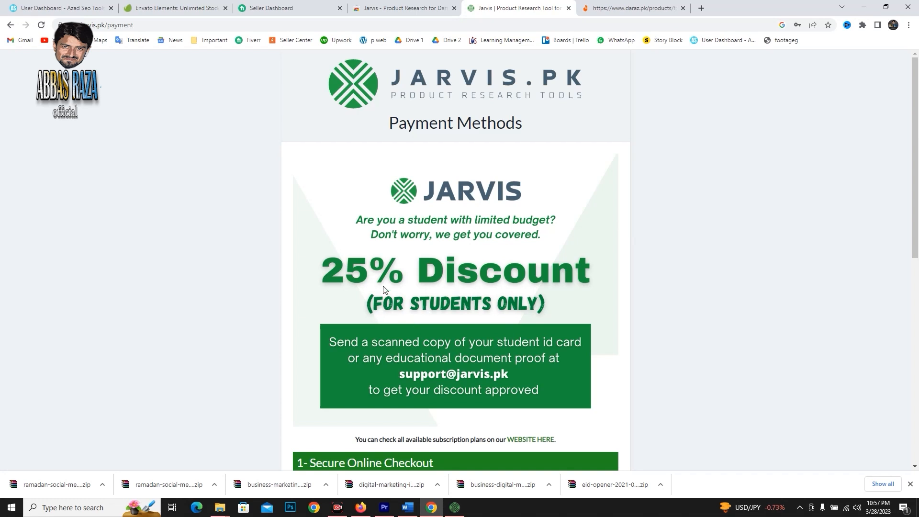
{"action": "scroll", "coordinate": [519, 293], "scroll_direction": "down", "scroll_amount": 1}
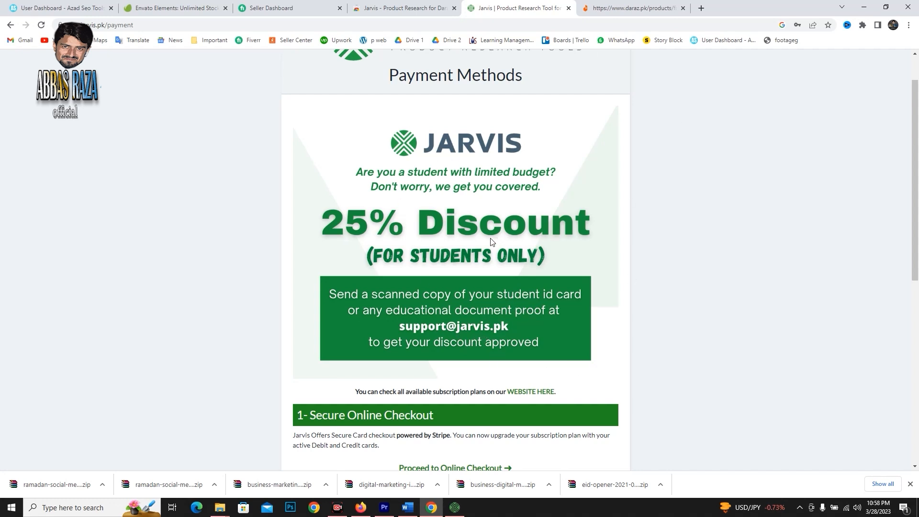
{"action": "scroll", "coordinate": [432, 254], "scroll_direction": "down", "scroll_amount": 2}
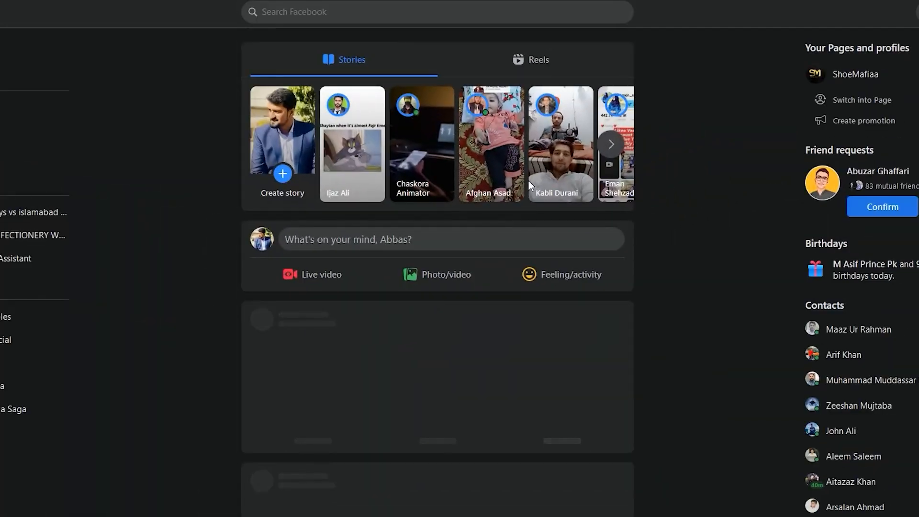
Switch to Facebook, search for "daraz wholesale" and restrict the results to groups.
{"action": "left_click", "coordinate": [297, 12]}
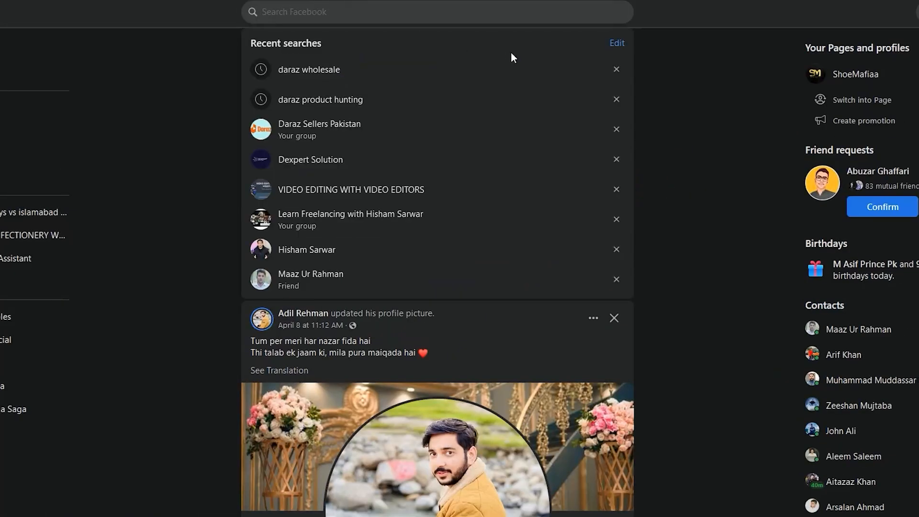
{"action": "type", "text": "daraz"}
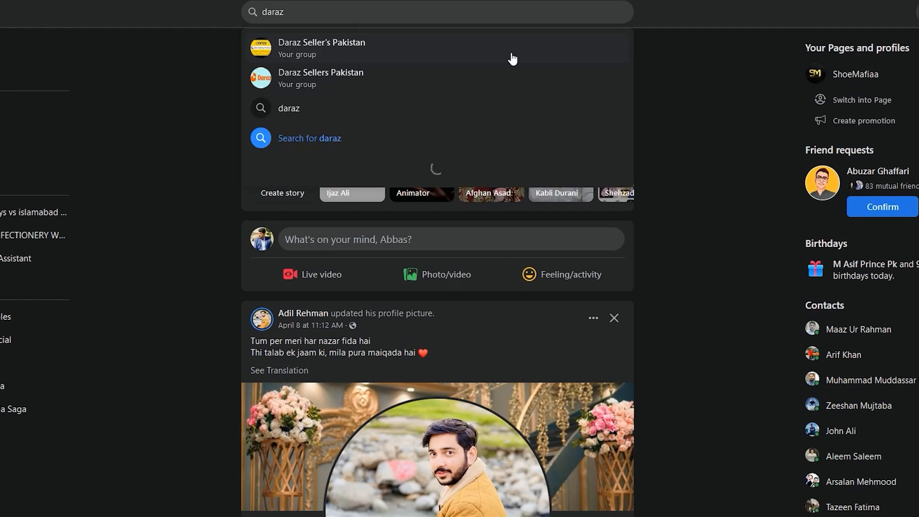
{"action": "type", "text": " whole"}
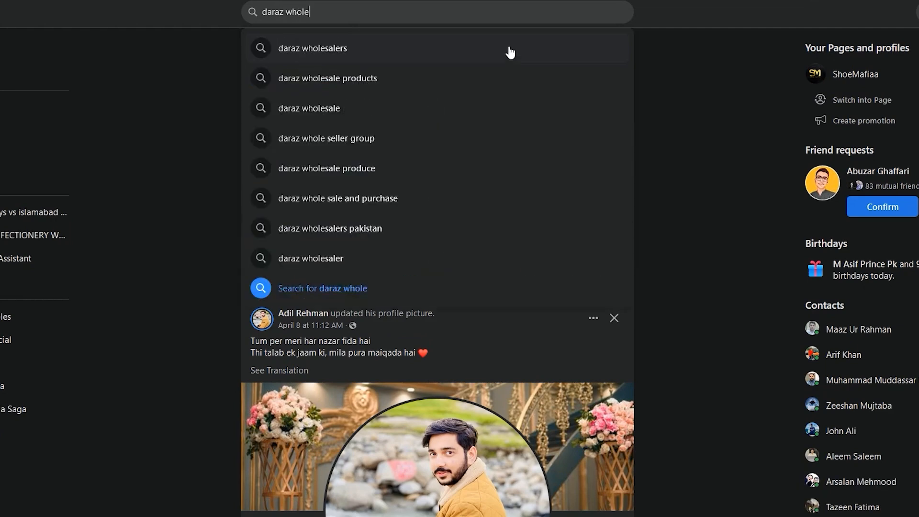
{"action": "left_click", "coordinate": [376, 113]}
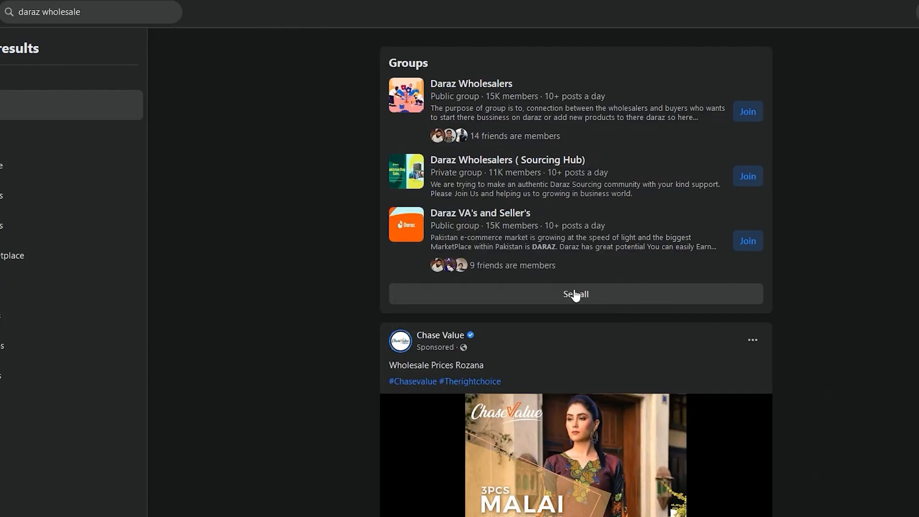
{"action": "left_click", "coordinate": [2, 357]}
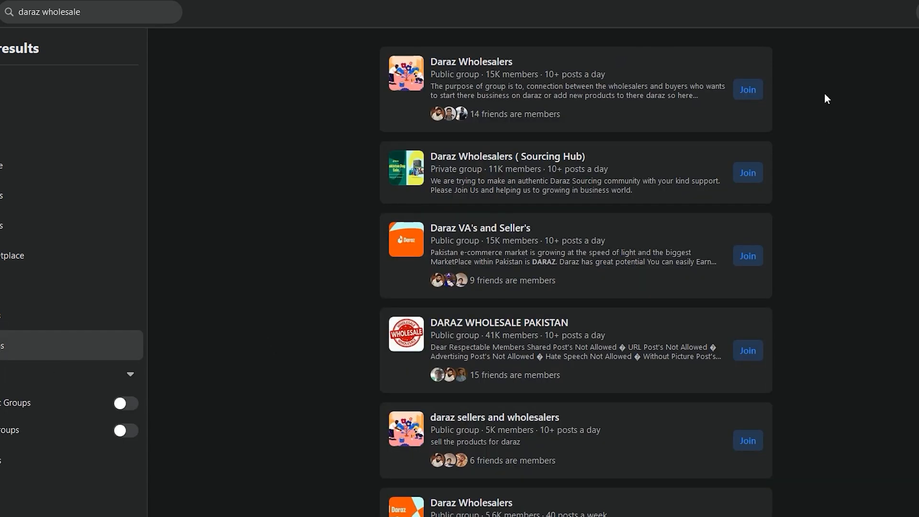
Open the Daraz Wholesalers group with 15.9K members and browse its posts for products offered by wholesalers.
{"action": "mouse_move", "coordinate": [488, 63]}
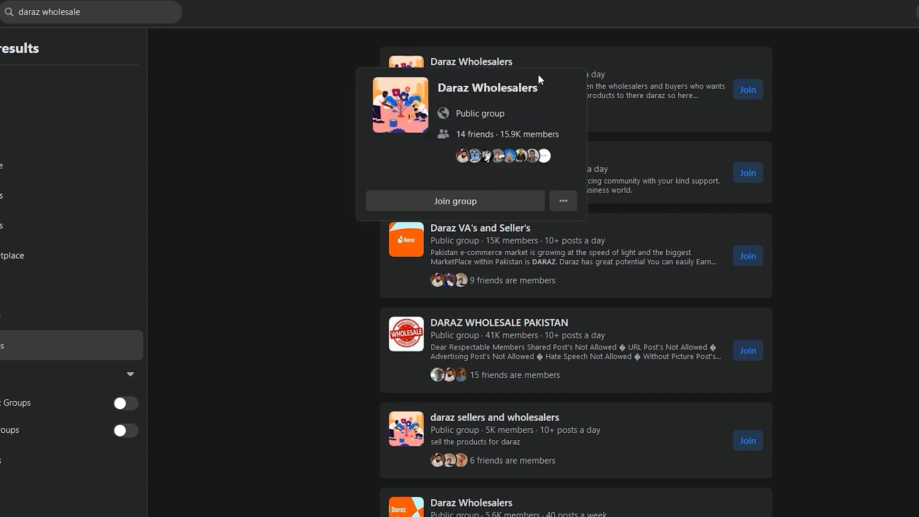
{"action": "left_click", "coordinate": [494, 67]}
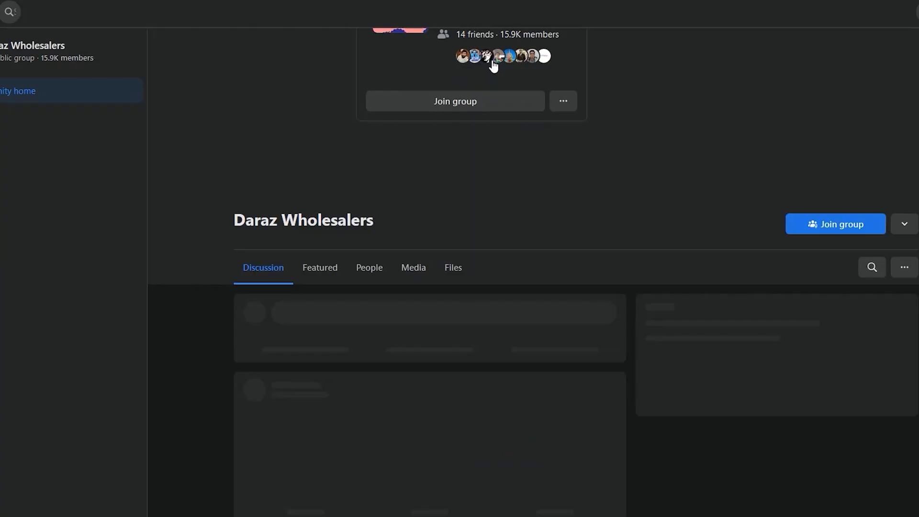
{"action": "scroll", "coordinate": [551, 215], "scroll_direction": "down", "scroll_amount": 6}
{"action": "scroll", "coordinate": [559, 215], "scroll_direction": "down", "scroll_amount": 15}
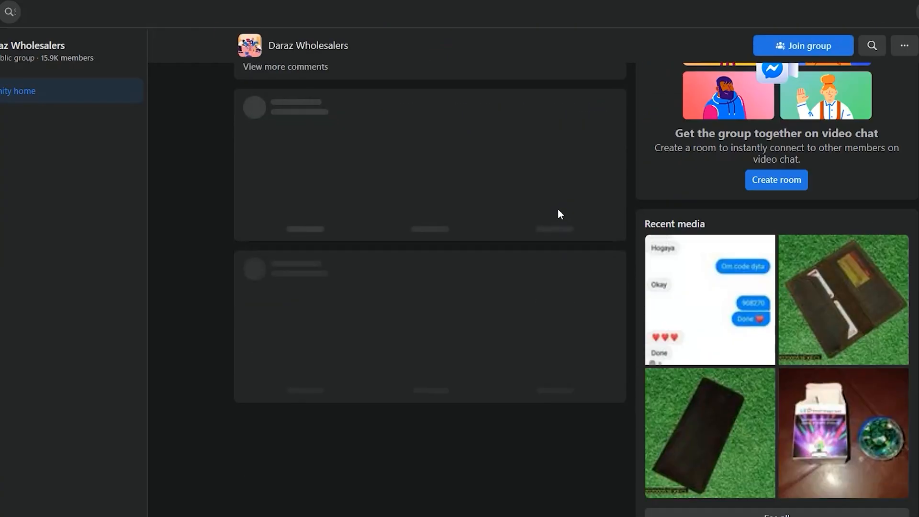
{"action": "scroll", "coordinate": [566, 244], "scroll_direction": "down", "scroll_amount": 1}
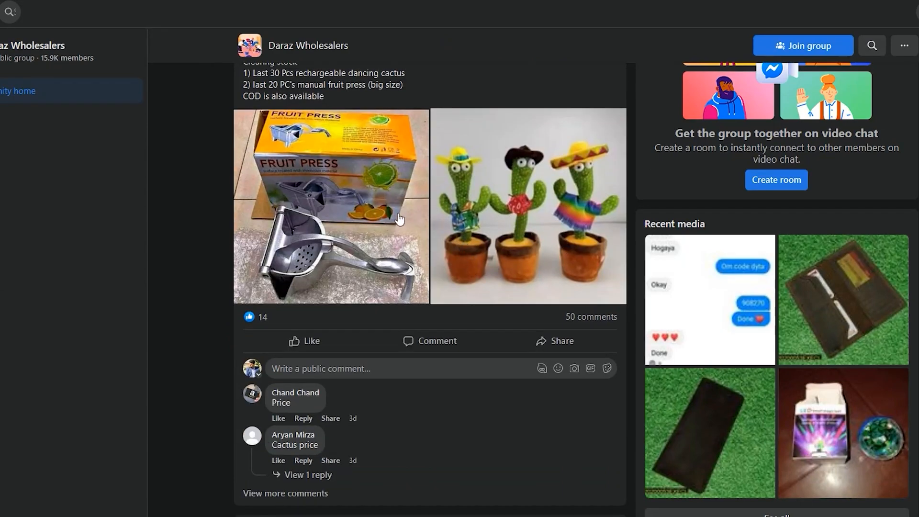
{"action": "scroll", "coordinate": [400, 225], "scroll_direction": "up", "scroll_amount": 5}
{"action": "scroll", "coordinate": [494, 256], "scroll_direction": "down", "scroll_amount": 5}
{"action": "scroll", "coordinate": [325, 198], "scroll_direction": "down", "scroll_amount": 6}
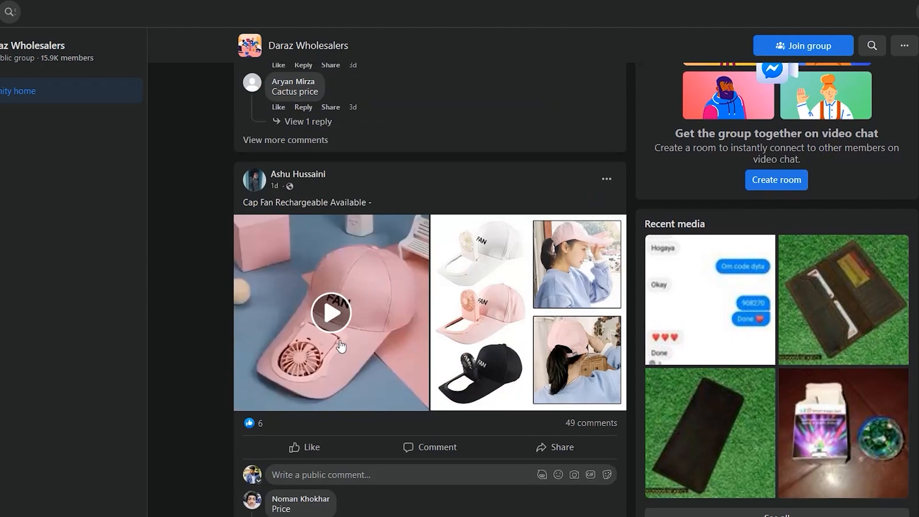
{"action": "scroll", "coordinate": [341, 346], "scroll_direction": "down", "scroll_amount": 14}
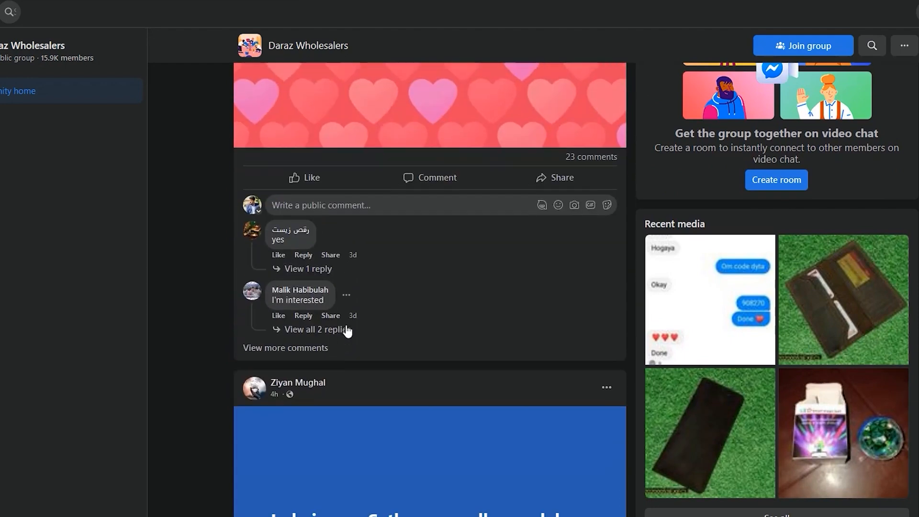
{"action": "scroll", "coordinate": [347, 330], "scroll_direction": "down", "scroll_amount": 14}
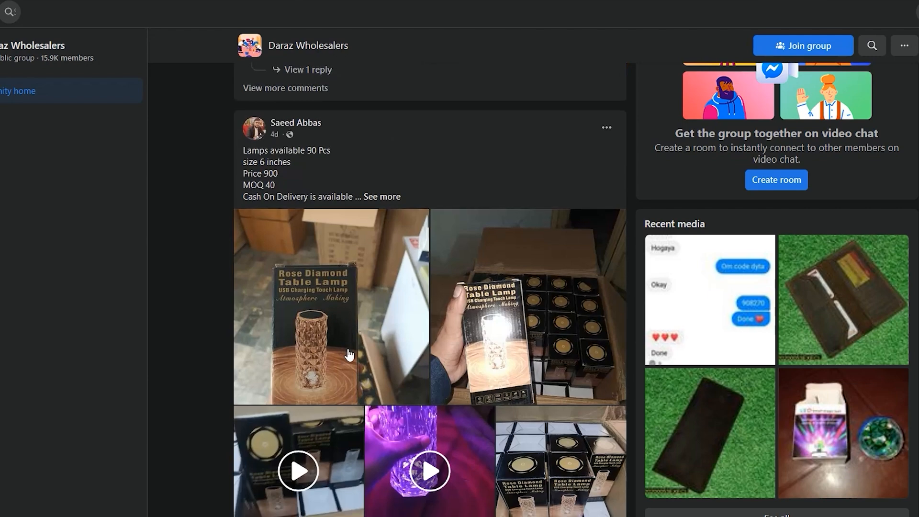
{"action": "scroll", "coordinate": [373, 335], "scroll_direction": "down", "scroll_amount": 3}
{"action": "scroll", "coordinate": [415, 359], "scroll_direction": "down", "scroll_amount": 14}
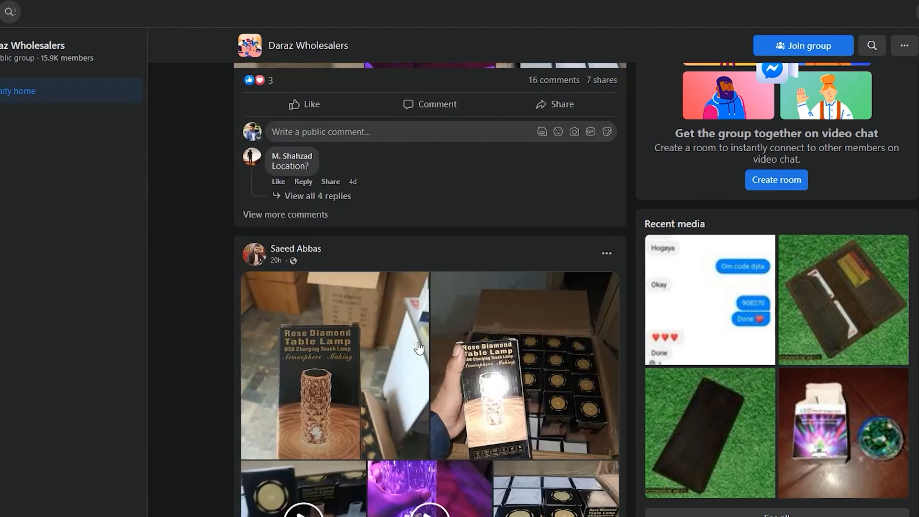
{"action": "scroll", "coordinate": [417, 339], "scroll_direction": "down", "scroll_amount": 14}
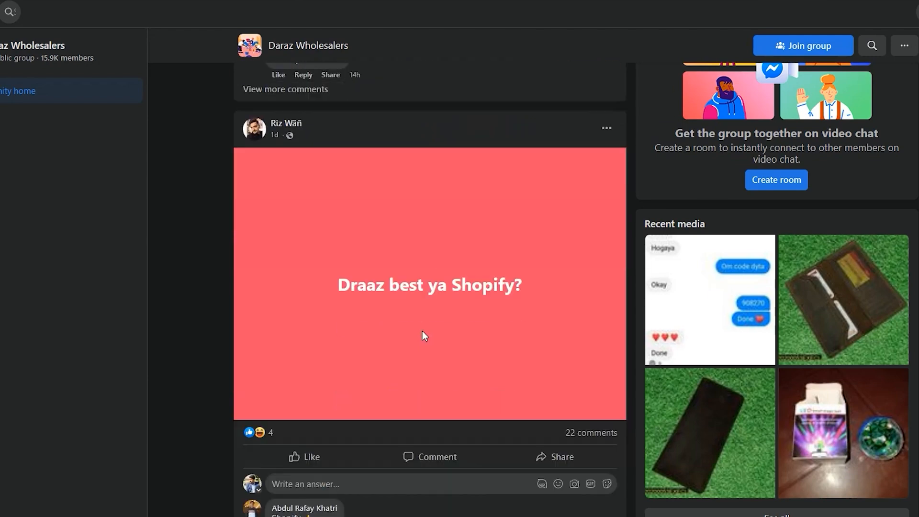
{"action": "scroll", "coordinate": [425, 335], "scroll_direction": "down", "scroll_amount": 5}
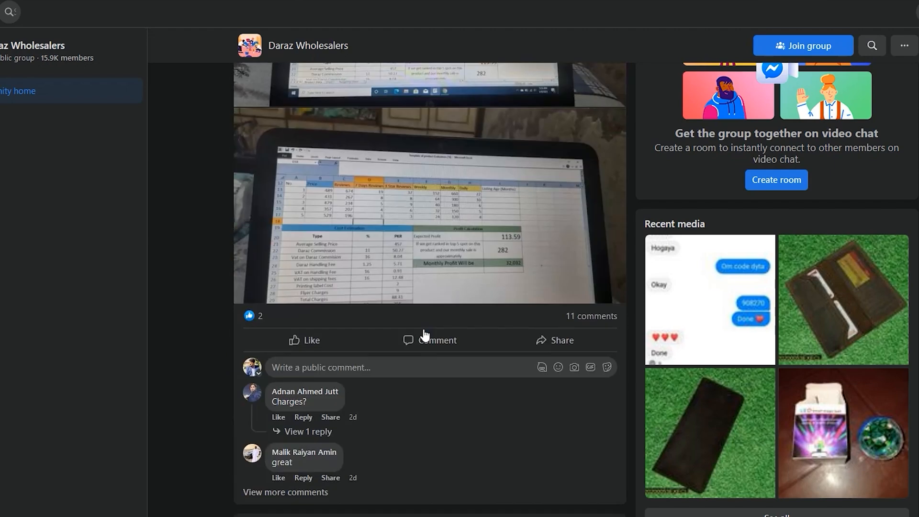
{"action": "scroll", "coordinate": [426, 330], "scroll_direction": "down", "scroll_amount": 10}
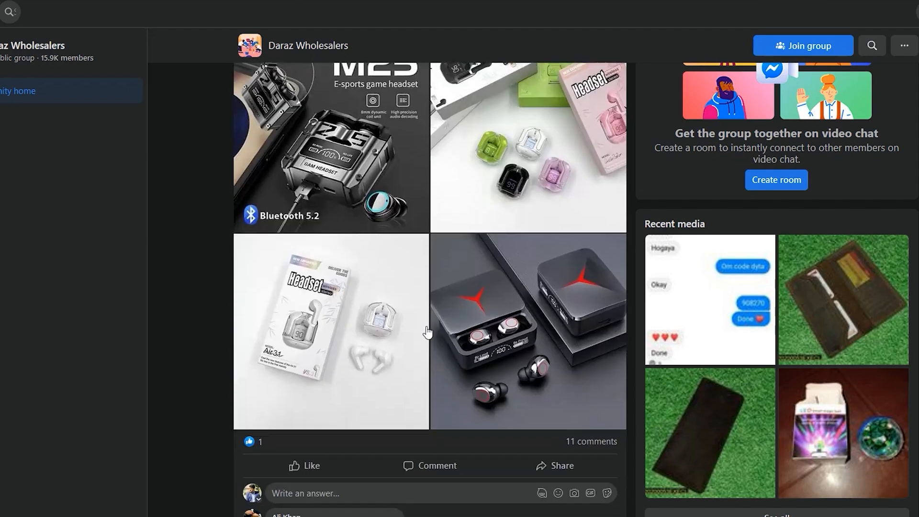
{"action": "scroll", "coordinate": [436, 320], "scroll_direction": "down", "scroll_amount": 18}
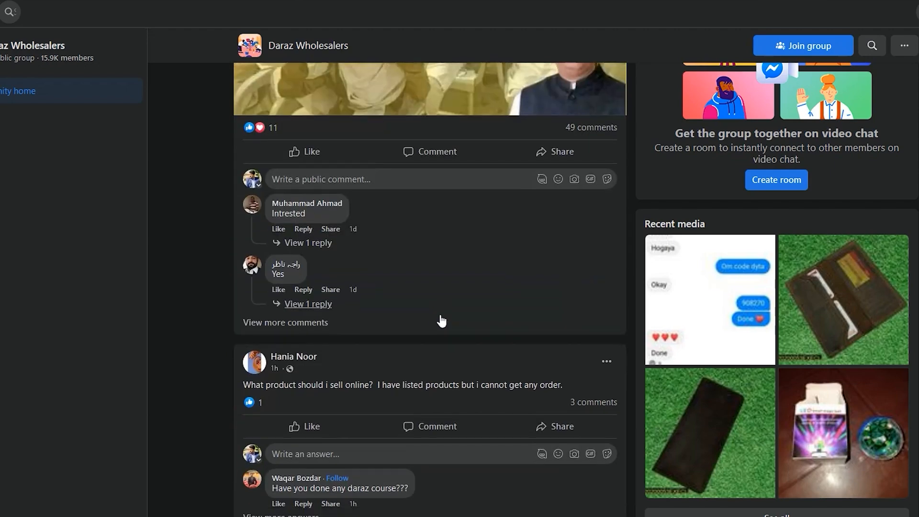
{"action": "scroll", "coordinate": [440, 314], "scroll_direction": "down", "scroll_amount": 5}
{"action": "scroll", "coordinate": [441, 316], "scroll_direction": "down", "scroll_amount": 20}
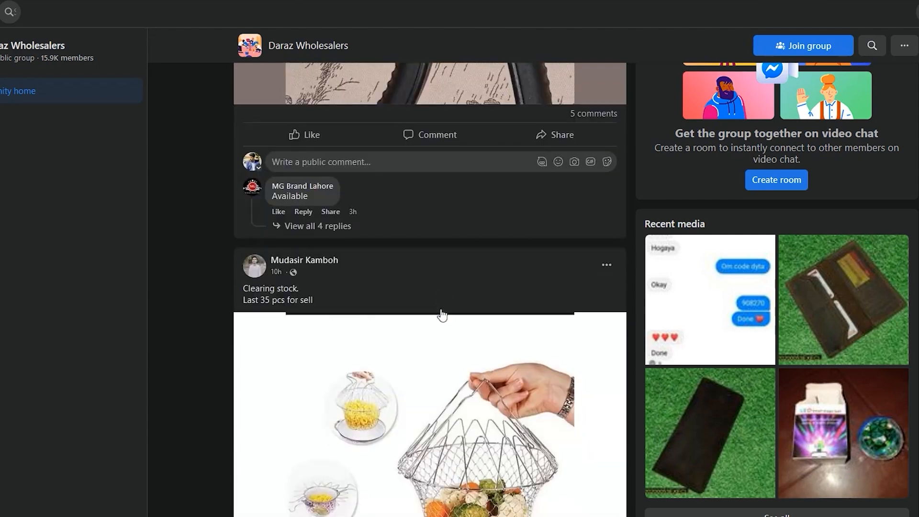
{"action": "scroll", "coordinate": [442, 313], "scroll_direction": "down", "scroll_amount": 13}
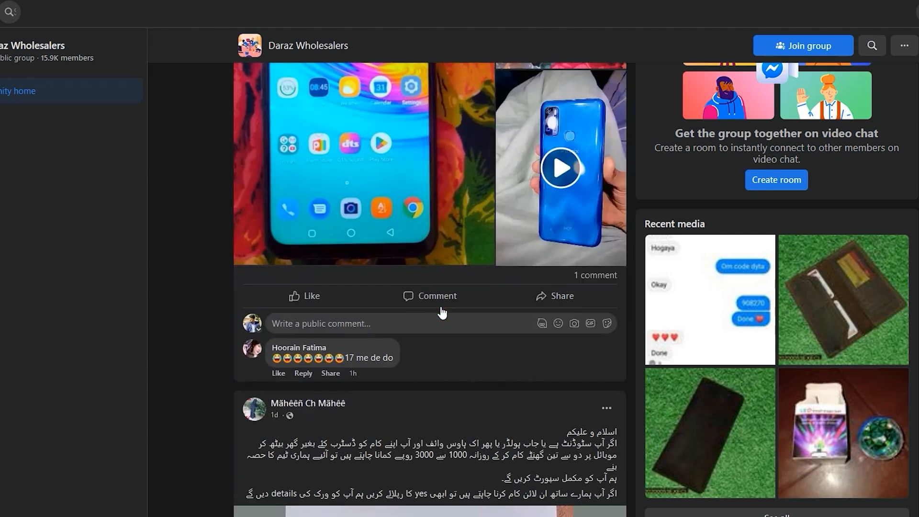
{"action": "scroll", "coordinate": [440, 311], "scroll_direction": "down", "scroll_amount": 7}
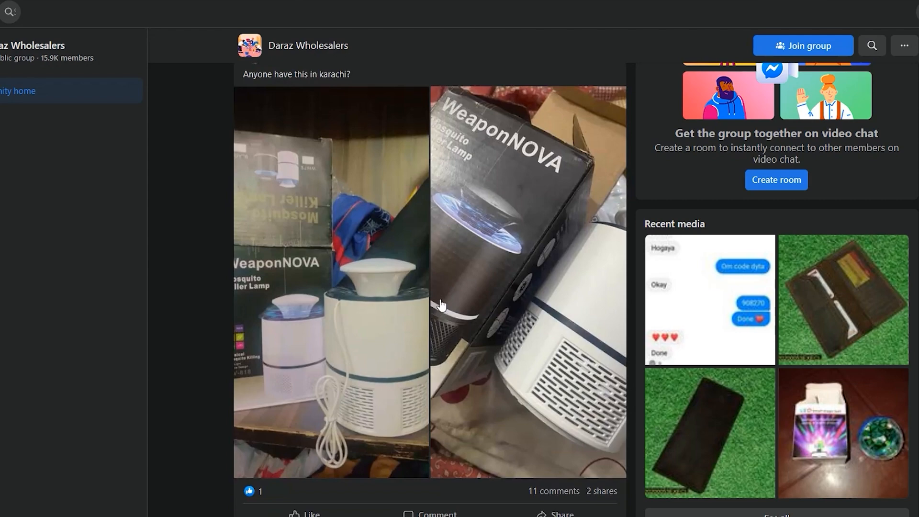
{"action": "scroll", "coordinate": [441, 302], "scroll_direction": "down", "scroll_amount": 20}
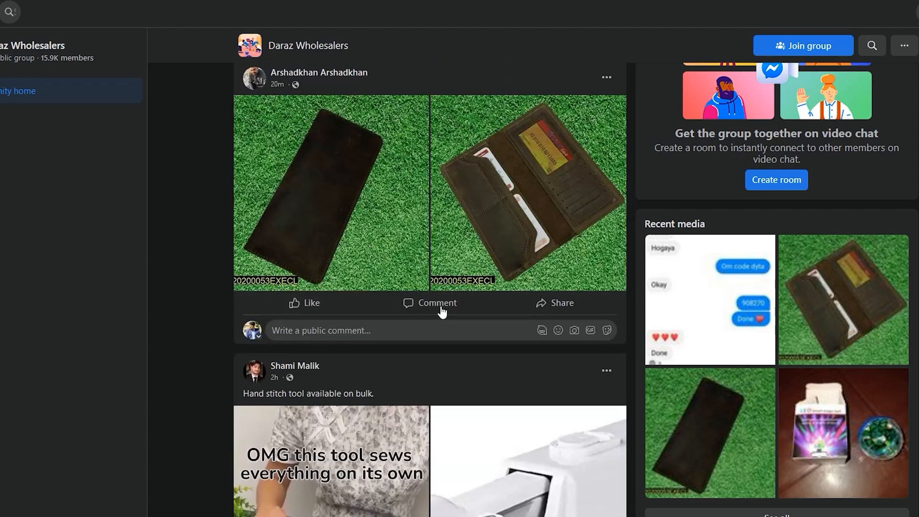
{"action": "scroll", "coordinate": [441, 304], "scroll_direction": "down", "scroll_amount": 4}
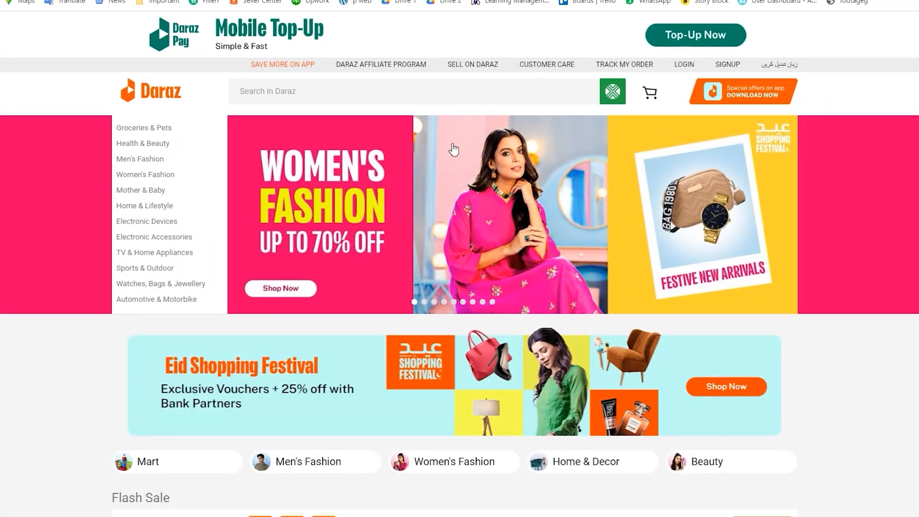
Switch to the Daraz home page, search for "knife" and look over the first listings and their prices.
{"action": "left_click", "coordinate": [48, 102]}
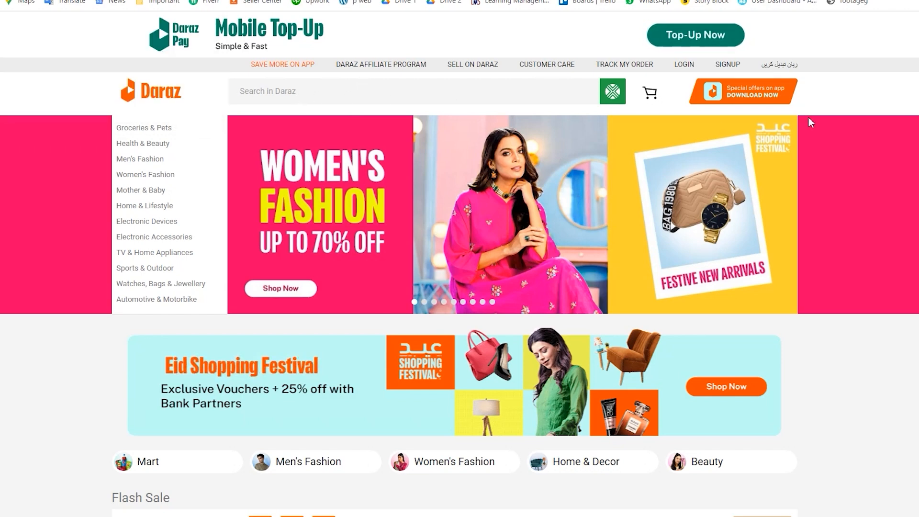
{"action": "type", "text": "knife"}
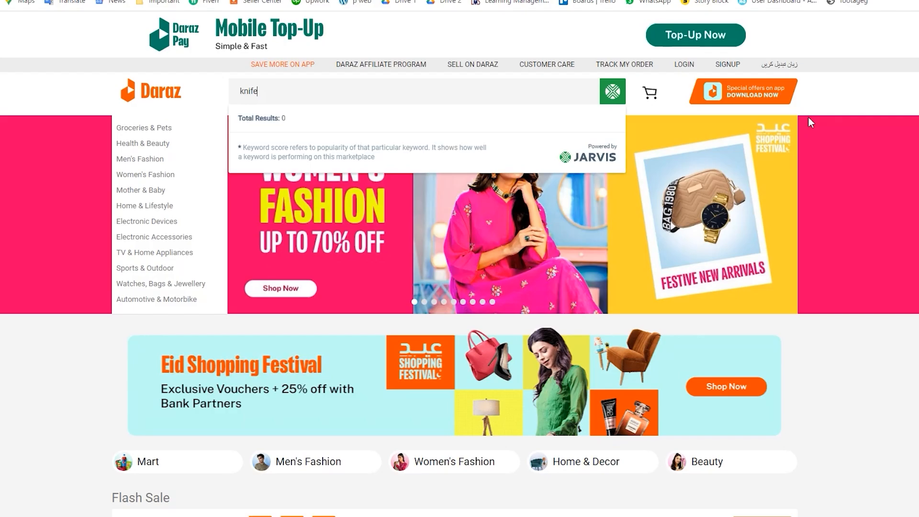
{"action": "key", "text": "Return"}
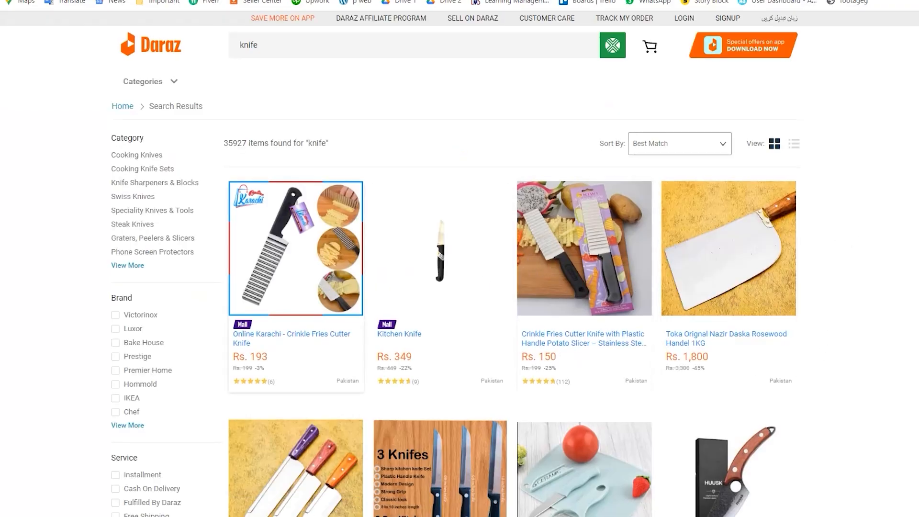
{"action": "scroll", "coordinate": [498, 373], "scroll_direction": "down", "scroll_amount": 3}
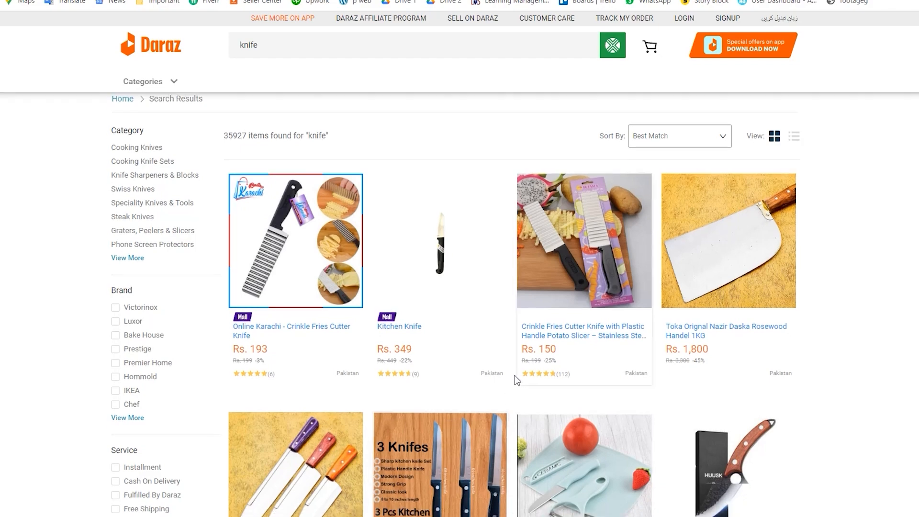
{"action": "scroll", "coordinate": [517, 376], "scroll_direction": "up", "scroll_amount": 3}
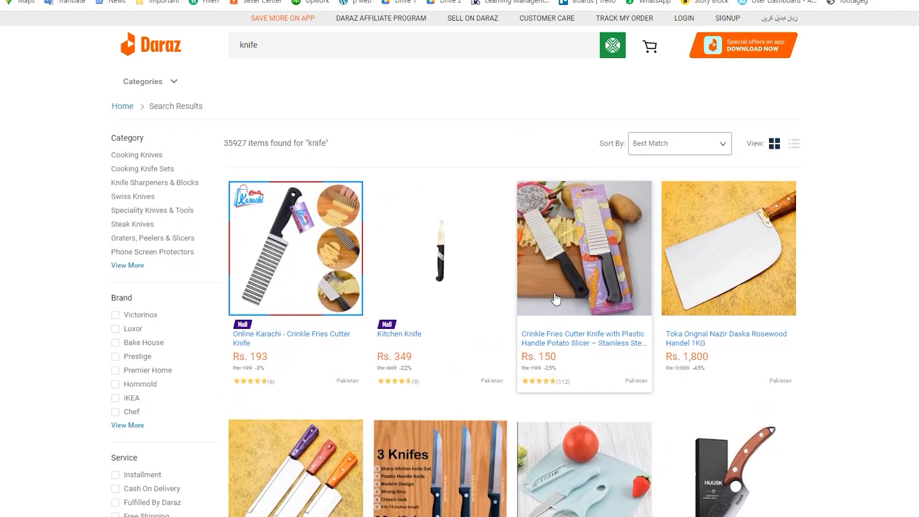
Open the Rs. 150 Crinkle Fries Cutter Knife listing and browse its details, reviews and the items other shoppers also viewed.
{"action": "left_click", "coordinate": [590, 253]}
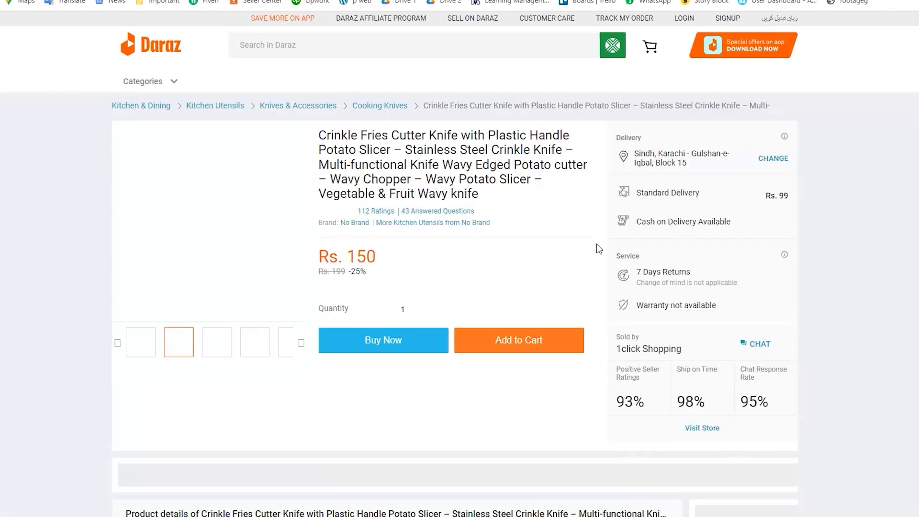
{"action": "scroll", "coordinate": [352, 312], "scroll_direction": "down", "scroll_amount": 2}
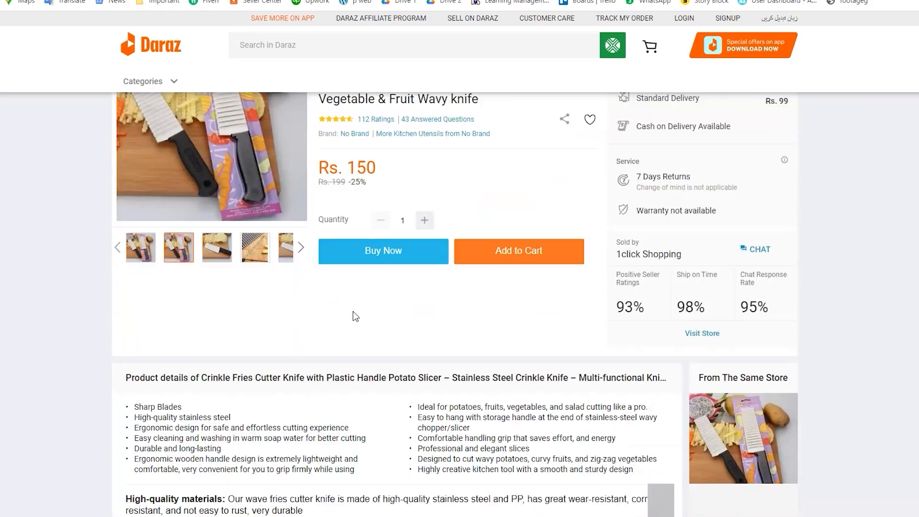
{"action": "scroll", "coordinate": [353, 311], "scroll_direction": "down", "scroll_amount": 20}
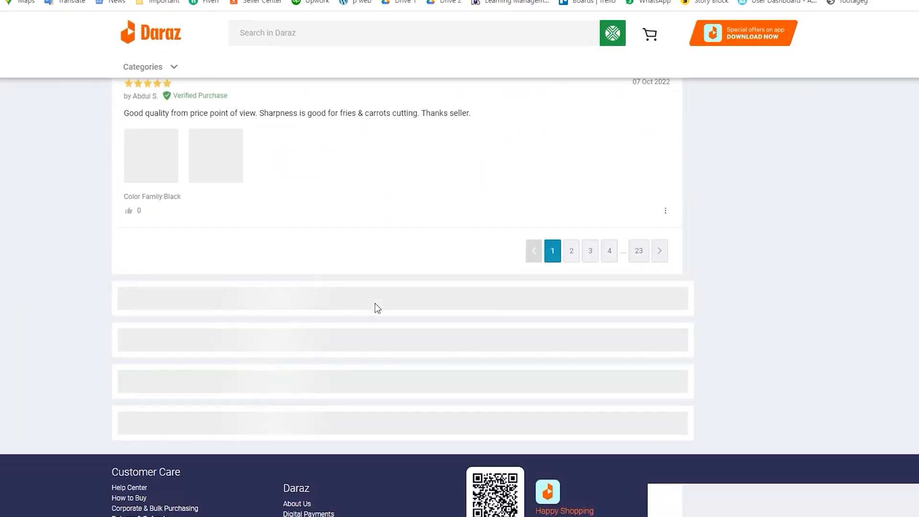
{"action": "scroll", "coordinate": [375, 305], "scroll_direction": "down", "scroll_amount": 10}
{"action": "scroll", "coordinate": [376, 313], "scroll_direction": "up", "scroll_amount": 3}
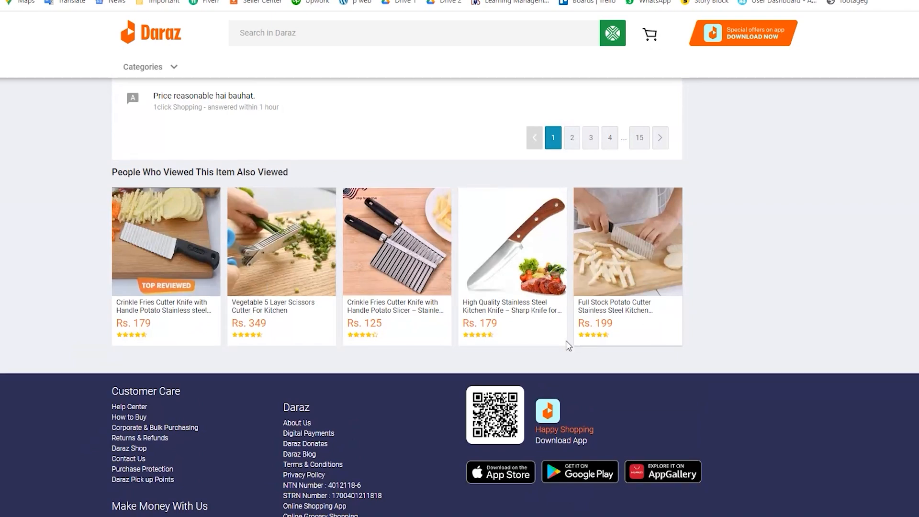
Open the Rs. 125 Crinkle Fries Cutter Knife among the also-viewed items and review its details, ratings and Jarvis product analysis.
{"action": "left_click", "coordinate": [423, 275]}
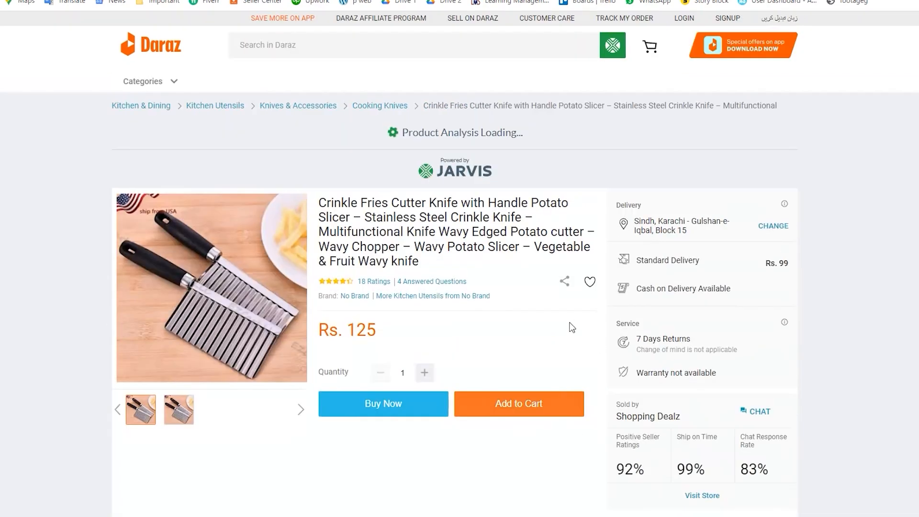
{"action": "scroll", "coordinate": [552, 303], "scroll_direction": "down", "scroll_amount": 2}
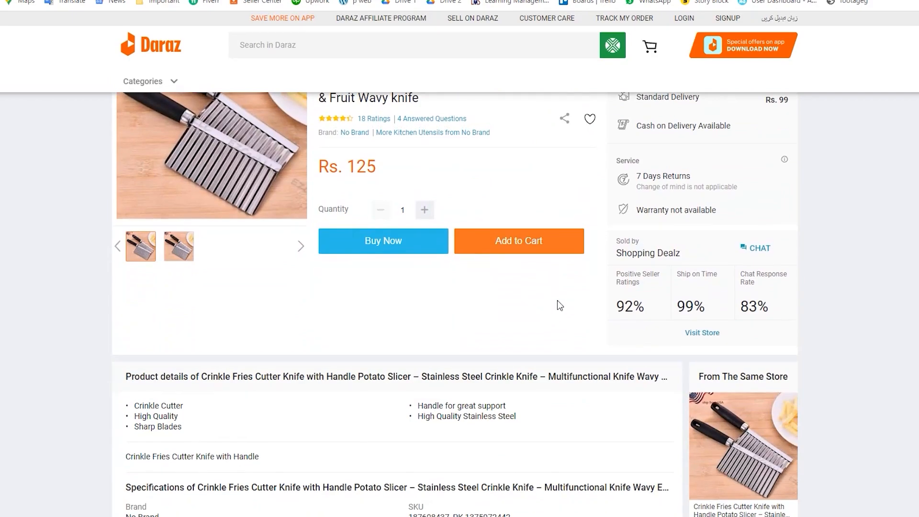
{"action": "scroll", "coordinate": [557, 300], "scroll_direction": "down", "scroll_amount": 10}
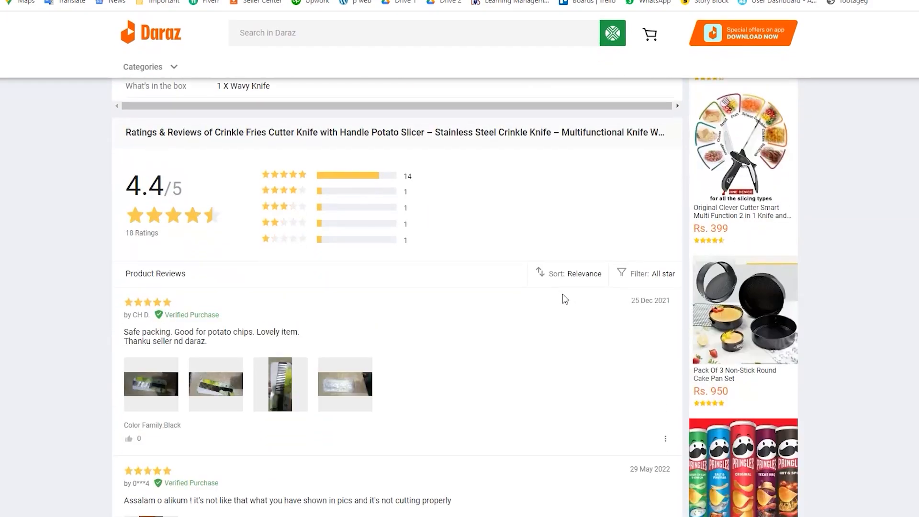
{"action": "scroll", "coordinate": [561, 294], "scroll_direction": "down", "scroll_amount": 4}
{"action": "scroll", "coordinate": [562, 294], "scroll_direction": "up", "scroll_amount": 12}
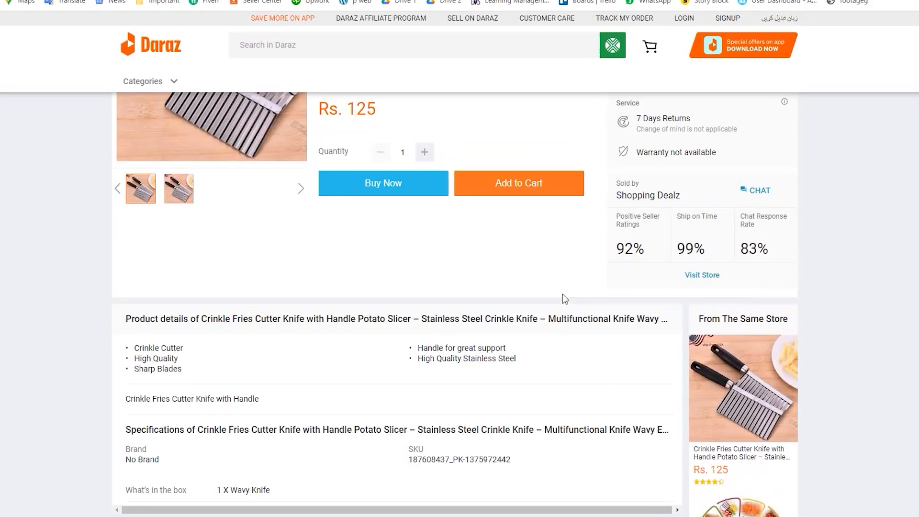
{"action": "scroll", "coordinate": [562, 294], "scroll_direction": "up", "scroll_amount": 5}
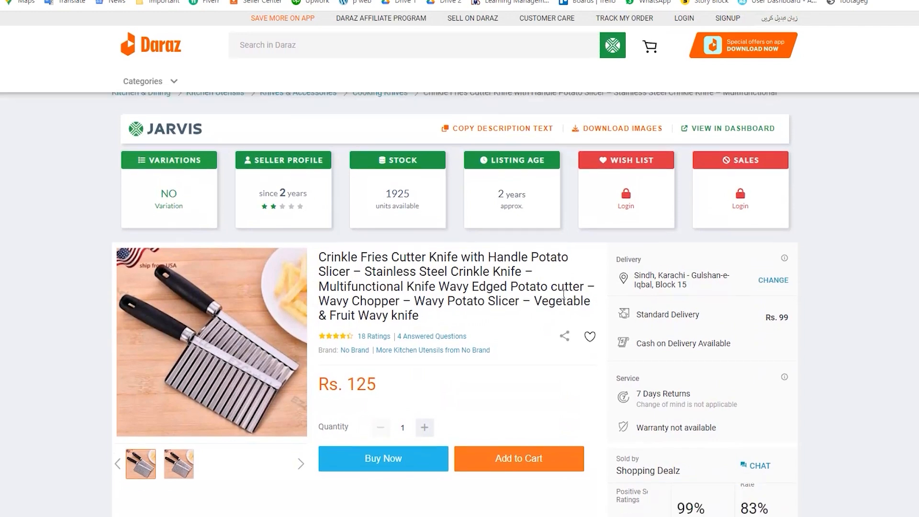
Open the chat with the seller Shopping Dealz from the Rs. 125 knife listing.
{"action": "scroll", "coordinate": [563, 294], "scroll_direction": "down", "scroll_amount": 1}
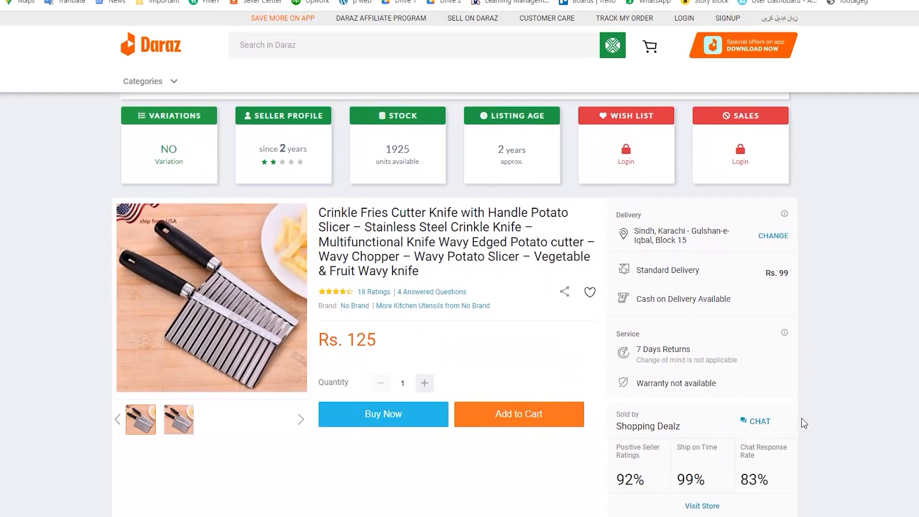
{"action": "left_click", "coordinate": [759, 422]}
{"action": "scroll", "coordinate": [741, 387], "scroll_direction": "down", "scroll_amount": 1}
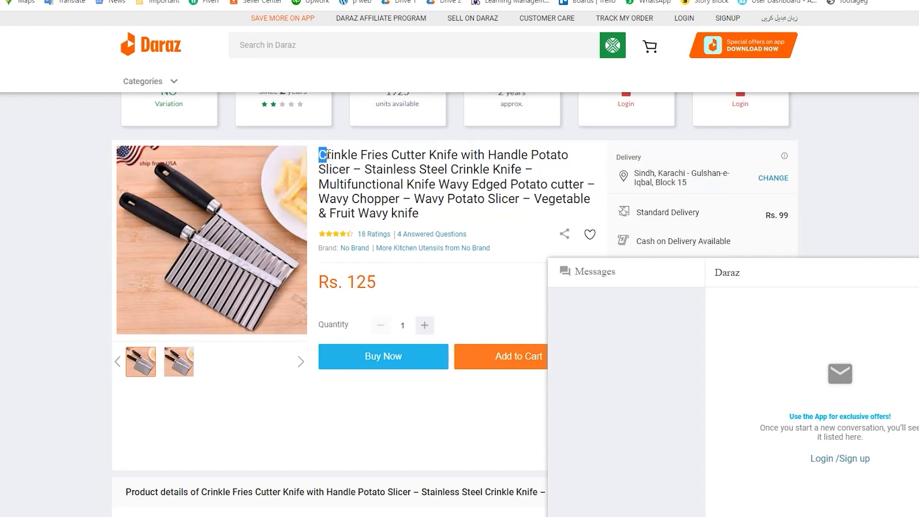
Copy "Crinkle Fries Cutter Knife with Handle Potato Slicer" from the listing title and search Daraz for it.
{"action": "left_click_drag", "start_coordinate": [441, 162], "coordinate": [356, 169]}
{"action": "right_click", "coordinate": [353, 169]}
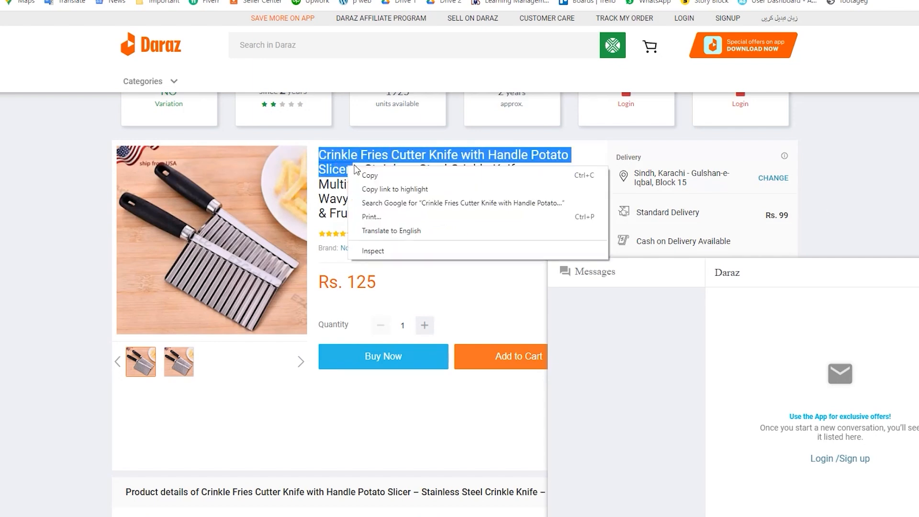
{"action": "left_click", "coordinate": [368, 170]}
{"action": "left_click", "coordinate": [323, 51]}
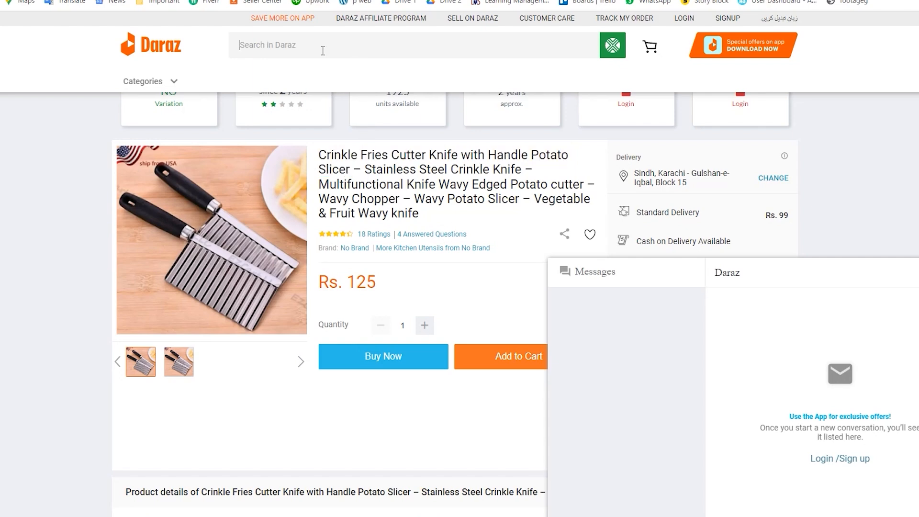
{"action": "key", "text": "ctrl+v"}
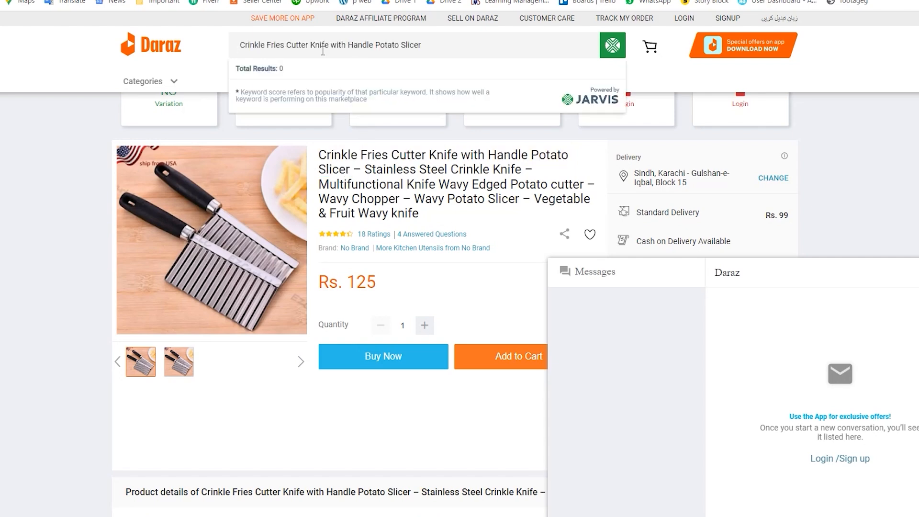
{"action": "key", "text": "Return"}
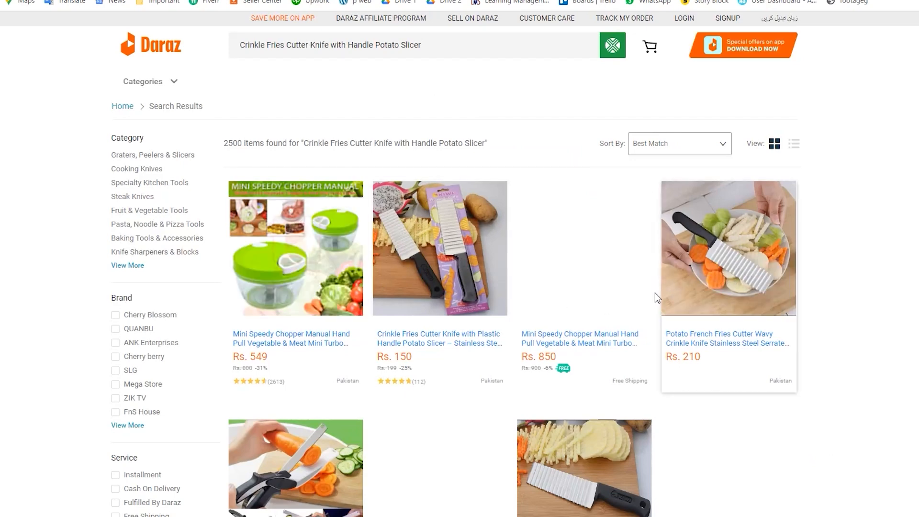
Browse the search results for crinkle cutter knives and compare the competing sellers' prices and ratings.
{"action": "scroll", "coordinate": [598, 272], "scroll_direction": "down", "scroll_amount": 5}
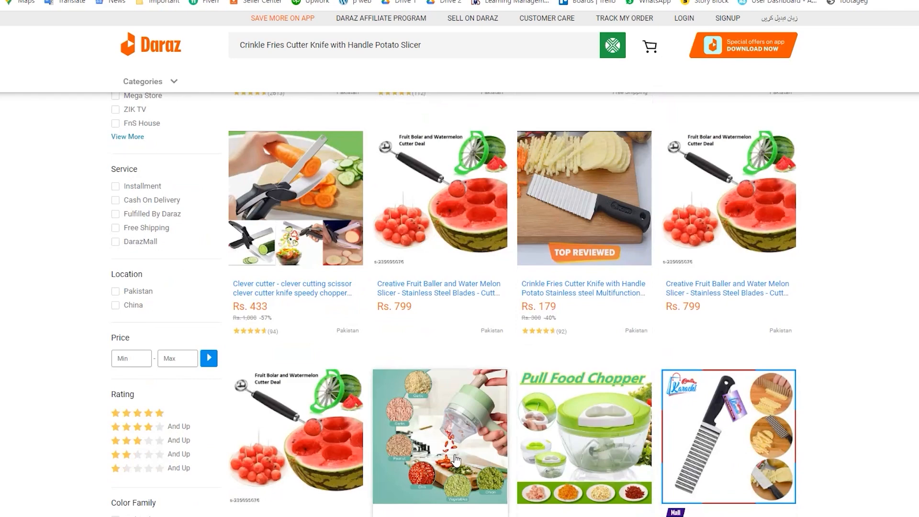
{"action": "scroll", "coordinate": [481, 409], "scroll_direction": "down", "scroll_amount": 5}
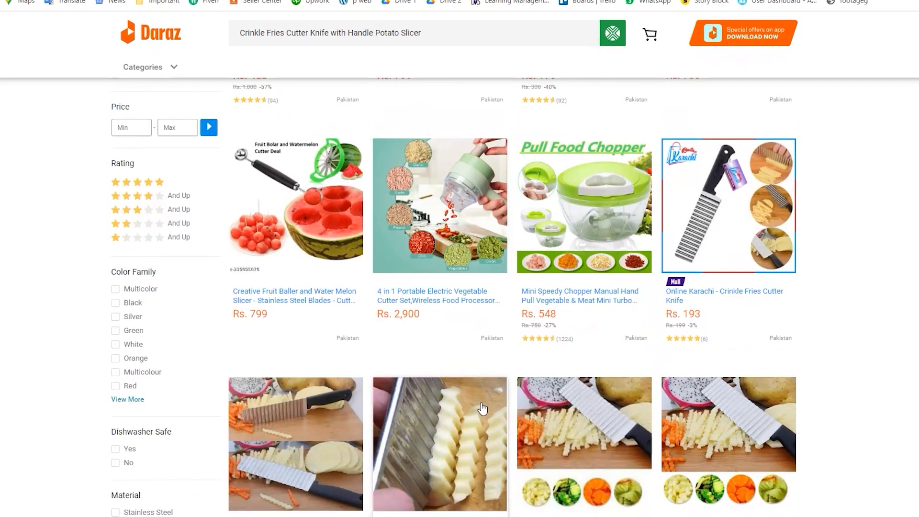
{"action": "scroll", "coordinate": [522, 424], "scroll_direction": "down", "scroll_amount": 5}
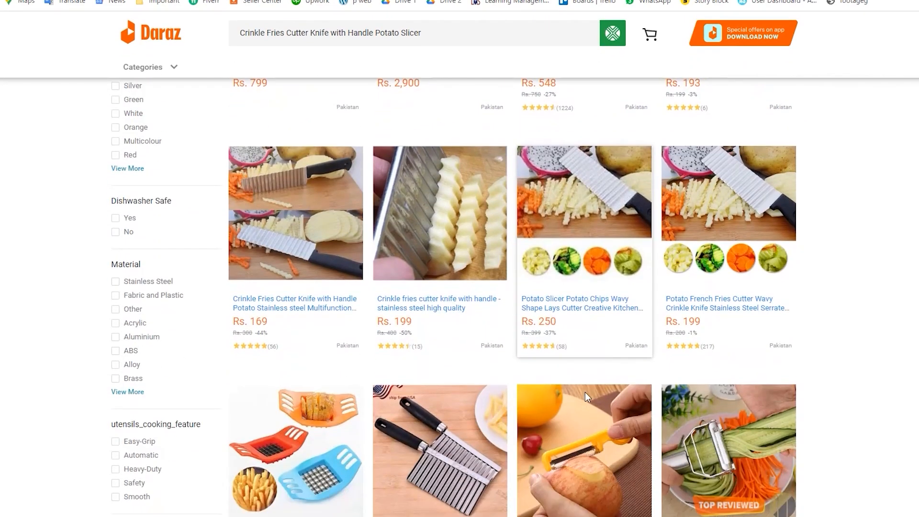
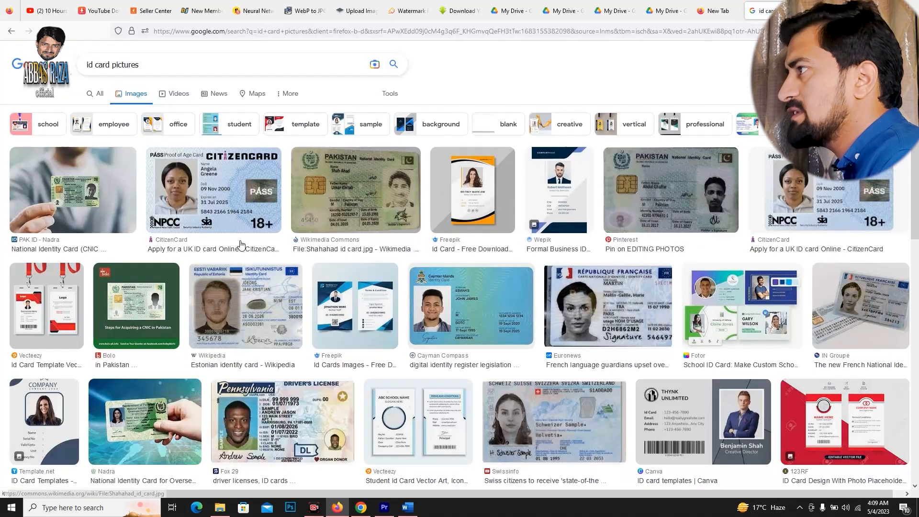
Open the Pinterest result showing a Pakistani national identity card and save its image to the computer.
{"action": "left_click", "coordinate": [678, 200]}
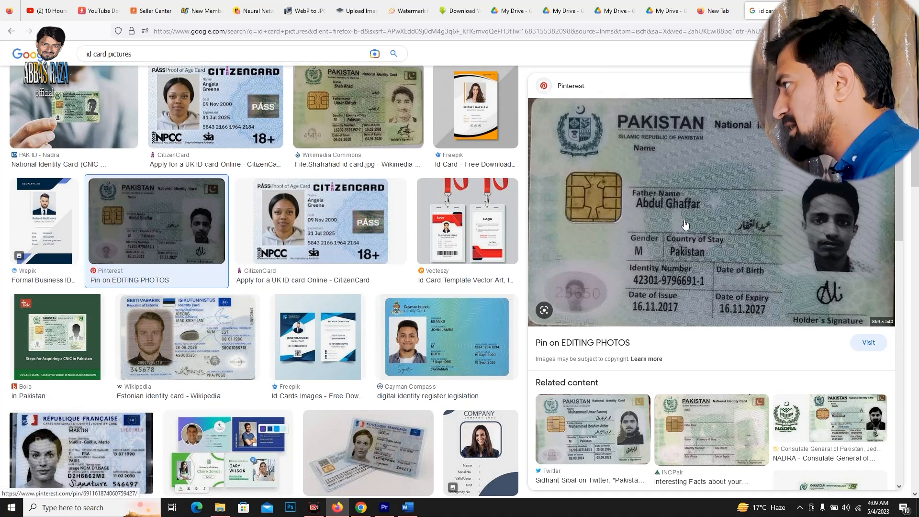
{"action": "right_click", "coordinate": [683, 133]}
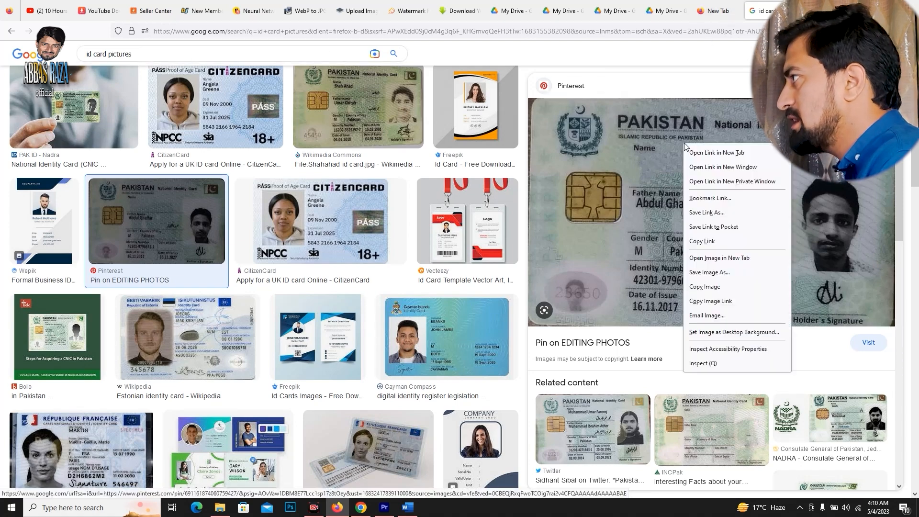
{"action": "left_click", "coordinate": [707, 275]}
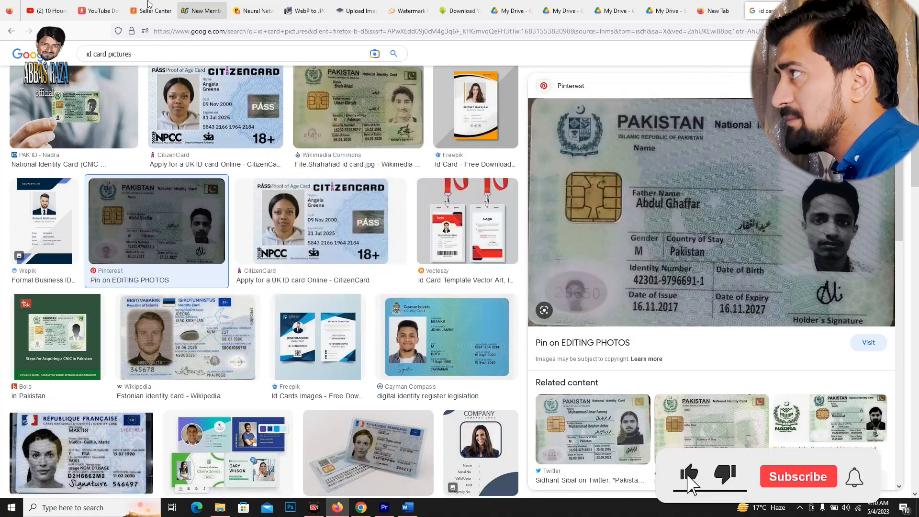
Upload the saved ID card image from Downloads as the ID Card Front in the Daraz Seller Center verification form.
{"action": "left_click", "coordinate": [151, 11]}
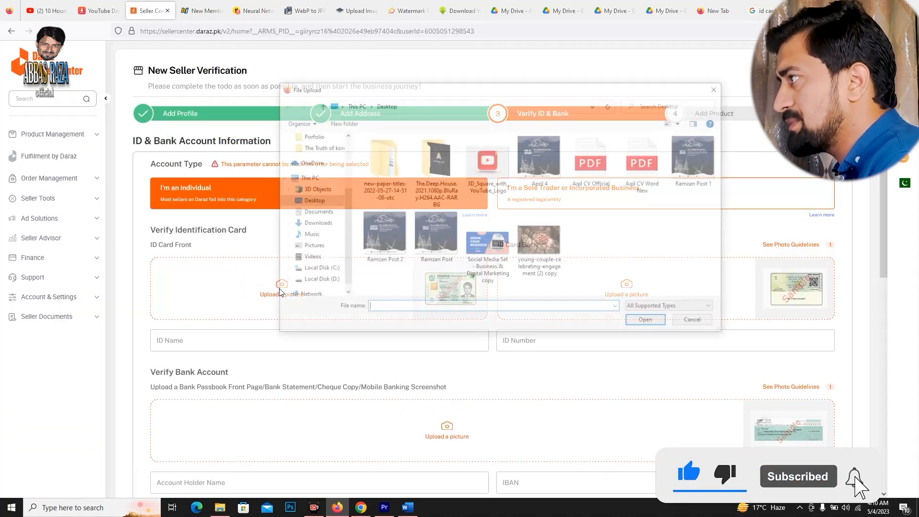
{"action": "left_click", "coordinate": [311, 212]}
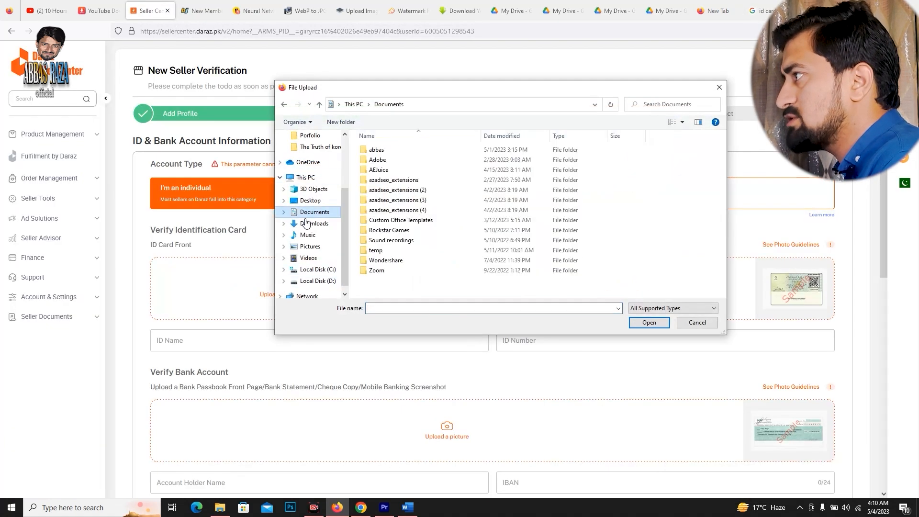
{"action": "left_click", "coordinate": [314, 223]}
{"action": "left_click", "coordinate": [381, 191]}
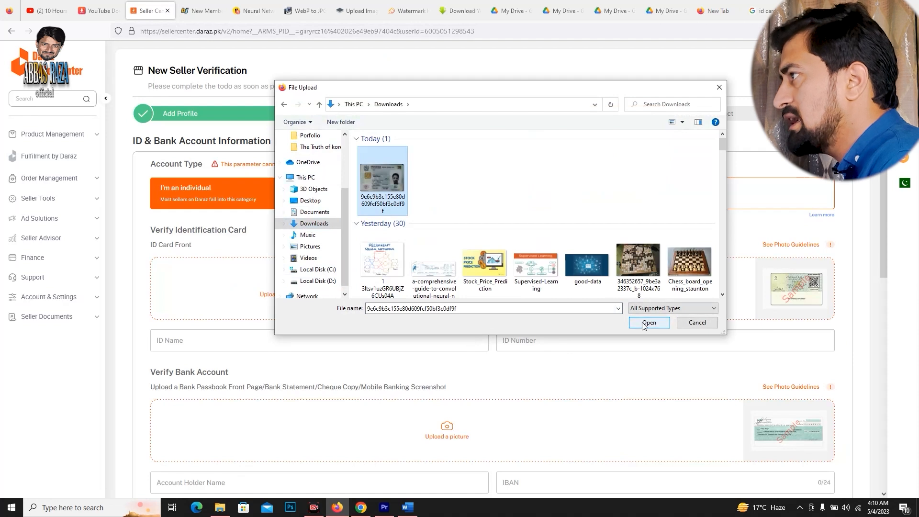
{"action": "left_click", "coordinate": [644, 324]}
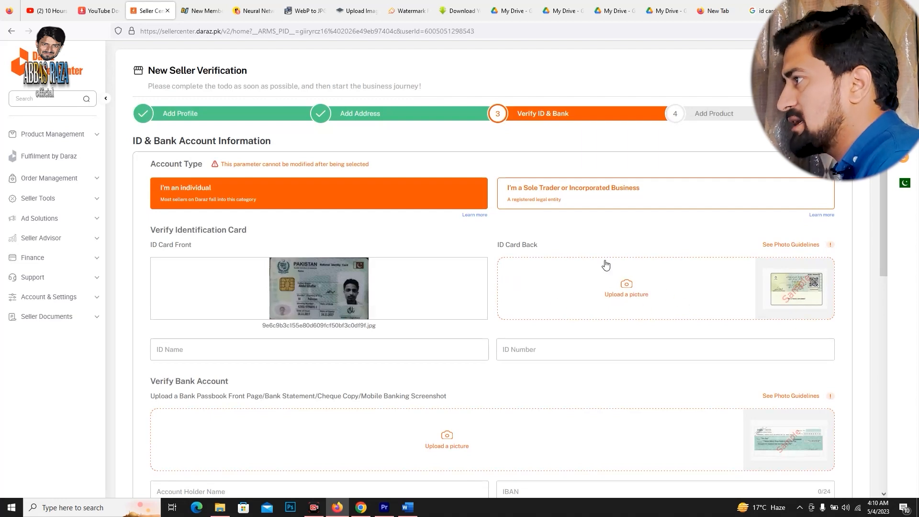
Search Google Images for "pakistani bank checeque book" and open the blue BankIslami cheque from Chrysanth Cheque Writer.
{"action": "scroll", "coordinate": [564, 245], "scroll_direction": "down", "scroll_amount": 5}
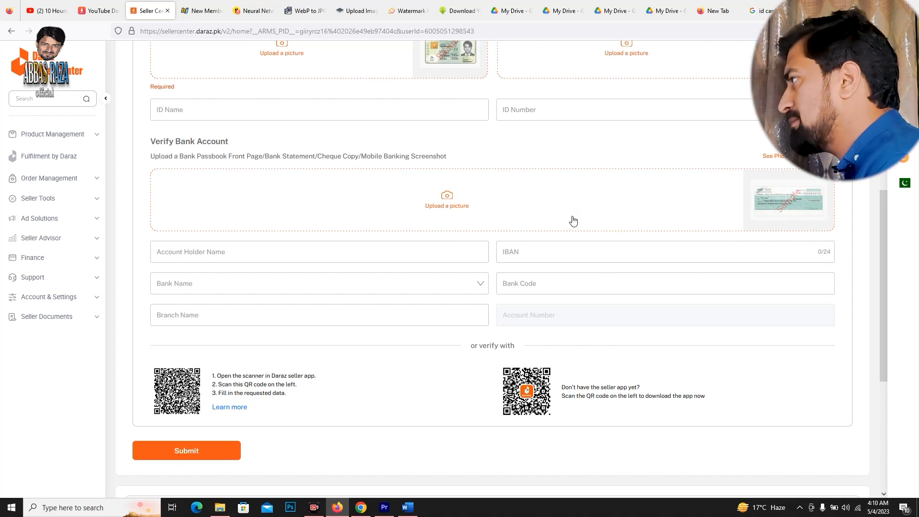
{"action": "left_click", "coordinate": [447, 198]}
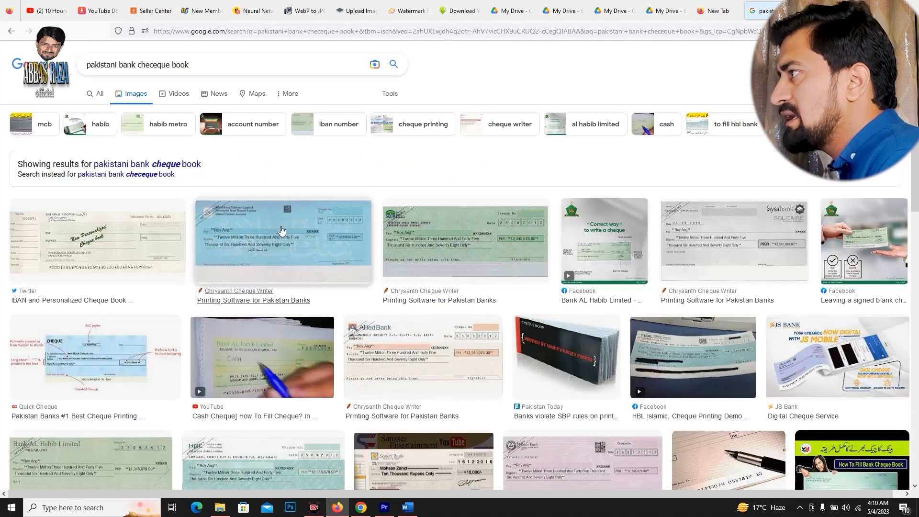
{"action": "left_click", "coordinate": [280, 231]}
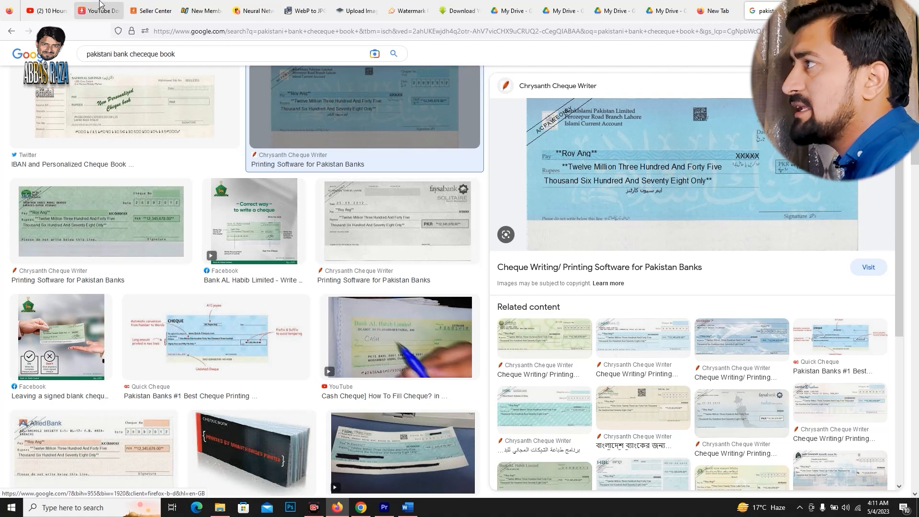
{"action": "left_click", "coordinate": [148, 4]}
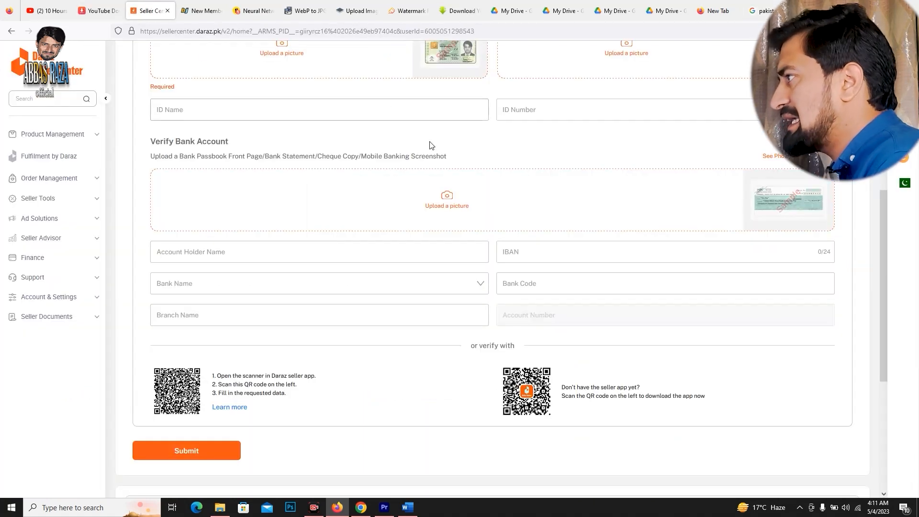
{"action": "left_click", "coordinate": [450, 197]}
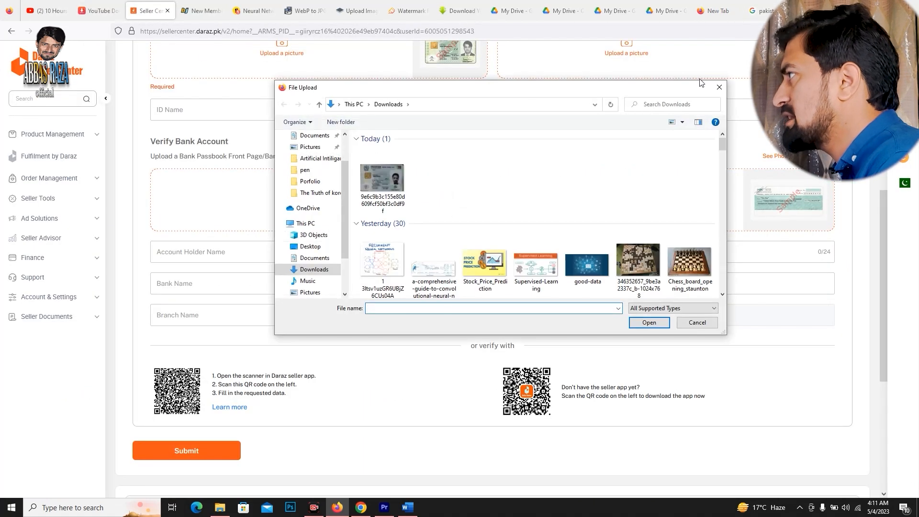
{"action": "left_click", "coordinate": [718, 86]}
Save the blue BankIslami cheque image to Downloads as BankIslami_PK in JPEG format.
{"action": "left_click", "coordinate": [759, 11]}
{"action": "right_click", "coordinate": [661, 150]}
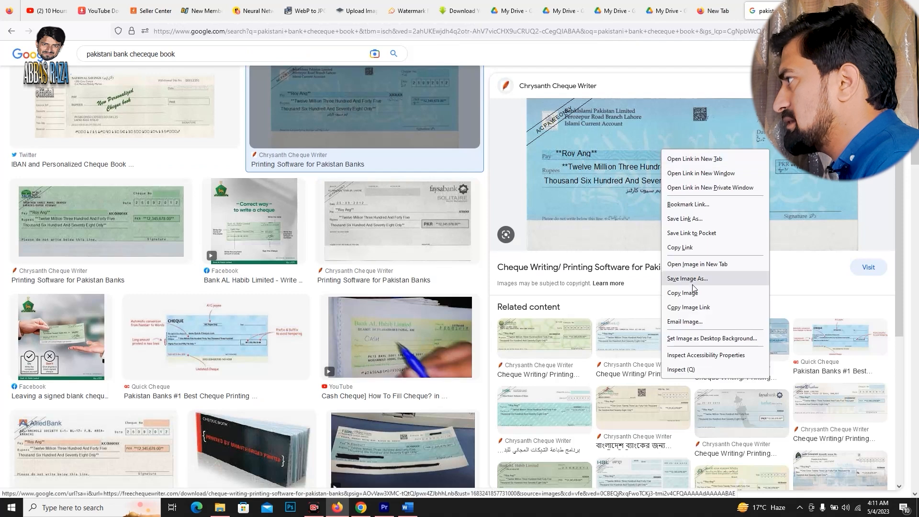
{"action": "left_click", "coordinate": [692, 279]}
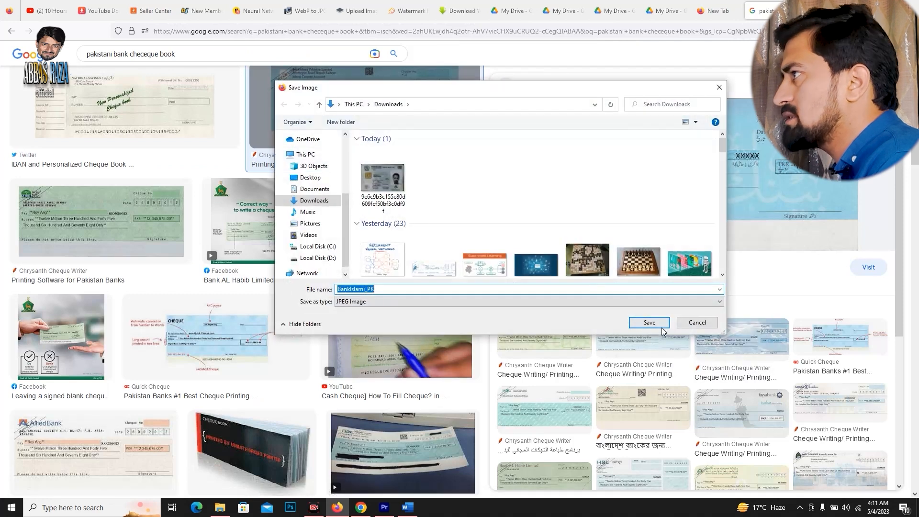
{"action": "left_click", "coordinate": [660, 326]}
Upload BankIslami_PK as the bank account picture in the Seller Center verification form, and remove it again.
{"action": "left_click", "coordinate": [149, 11]}
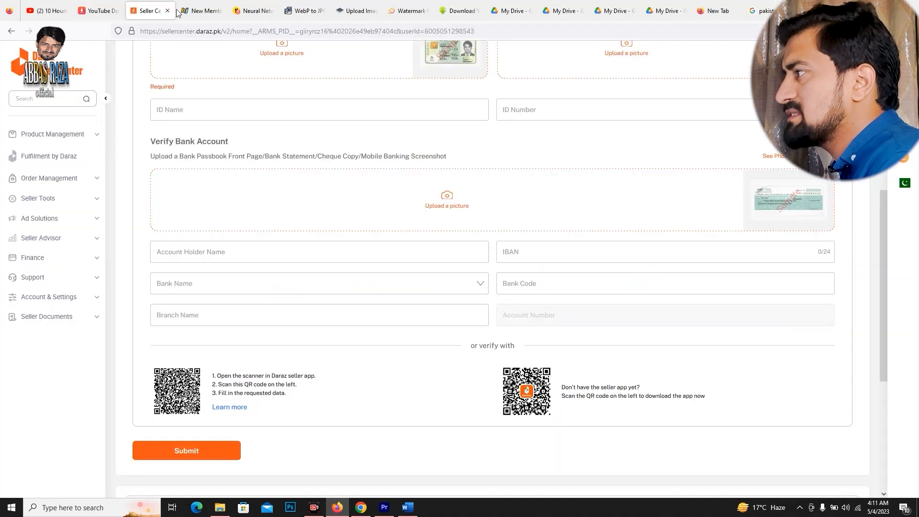
{"action": "left_click", "coordinate": [440, 215]}
{"action": "left_click", "coordinate": [374, 184]}
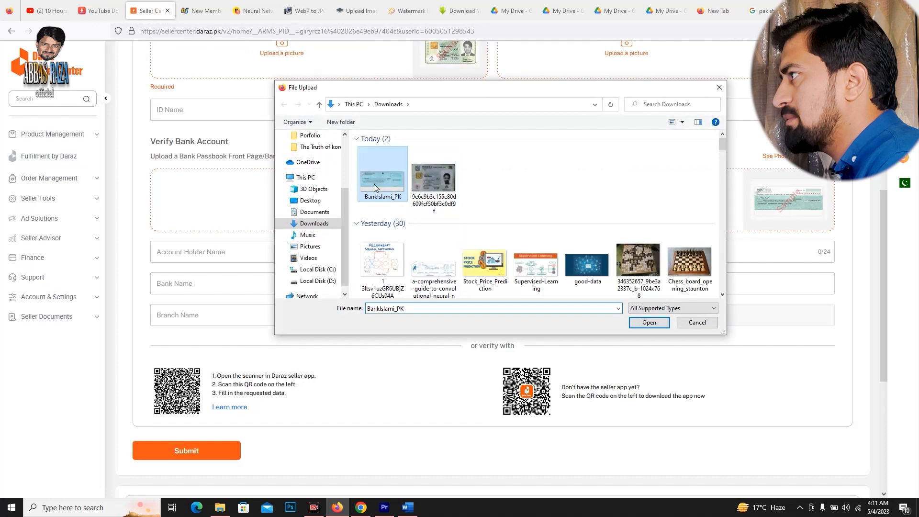
{"action": "left_click", "coordinate": [648, 322]}
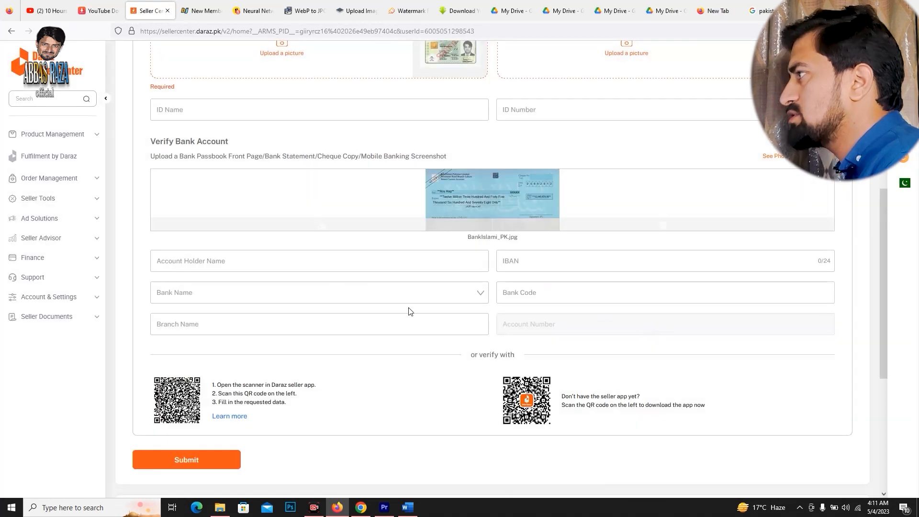
{"action": "left_click", "coordinate": [663, 226]}
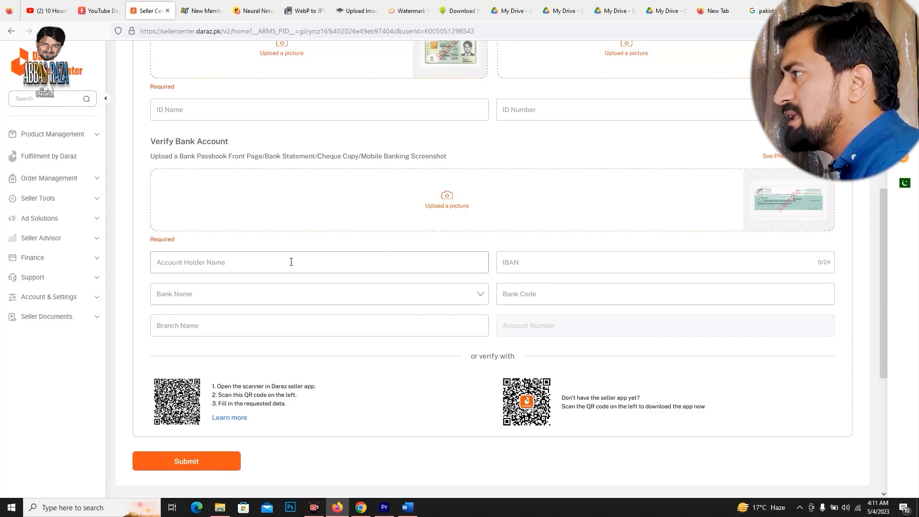
Fill in the account holder's name in the Verify Bank Account section.
{"action": "left_click", "coordinate": [197, 262]}
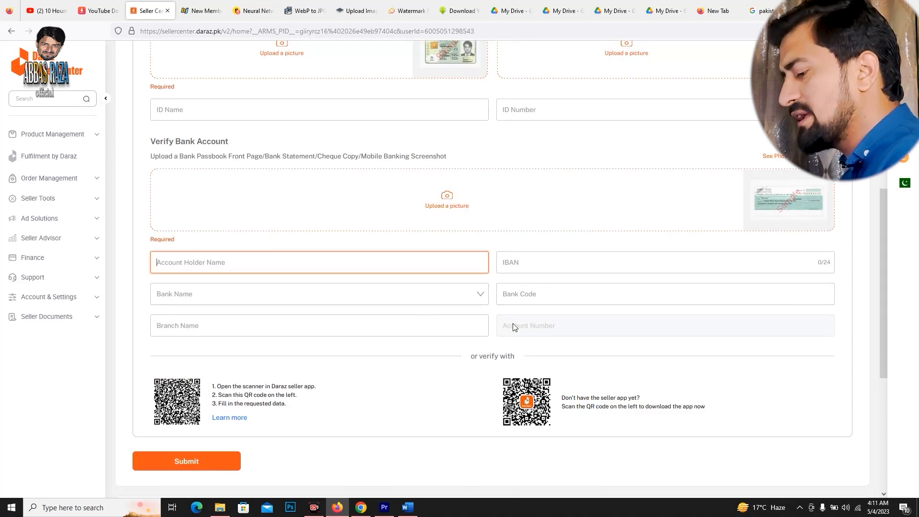
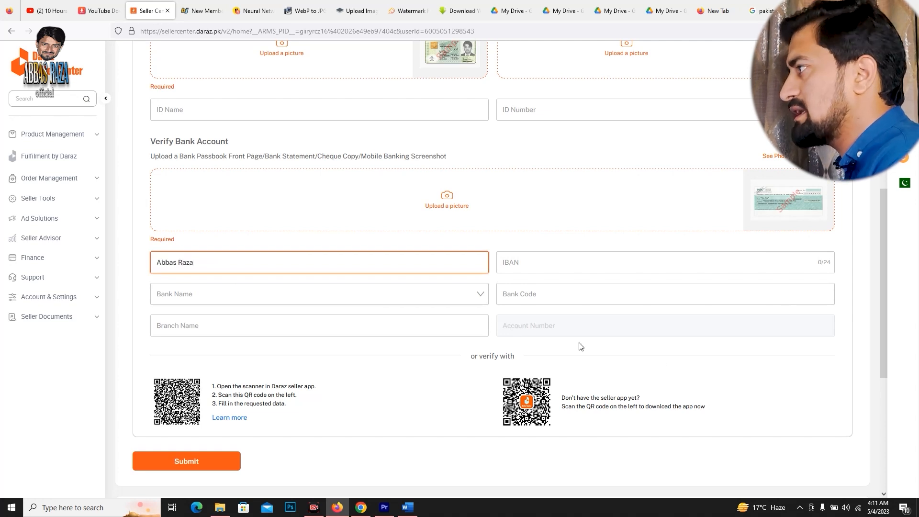
{"action": "left_click", "coordinate": [539, 262]}
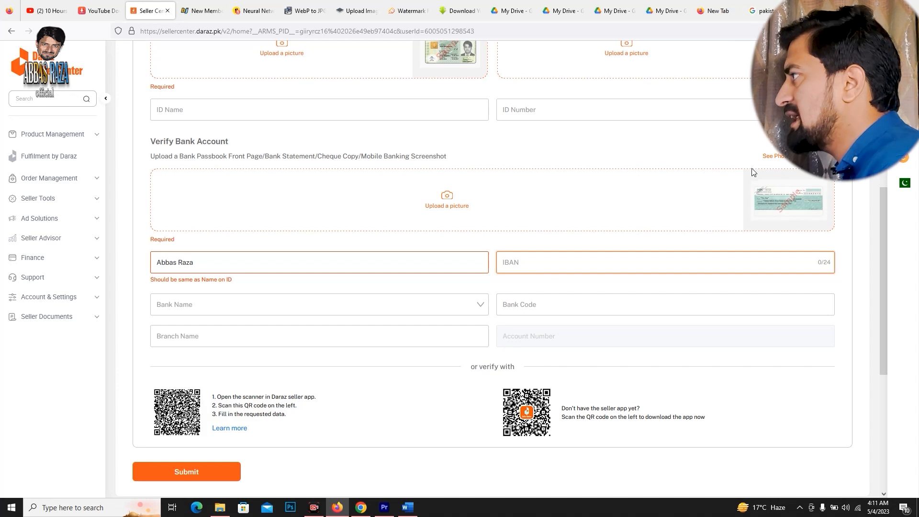
Search Google in the empty browser tab for an IBAN generator using "iban genrtor".
{"action": "left_click", "coordinate": [761, 9]}
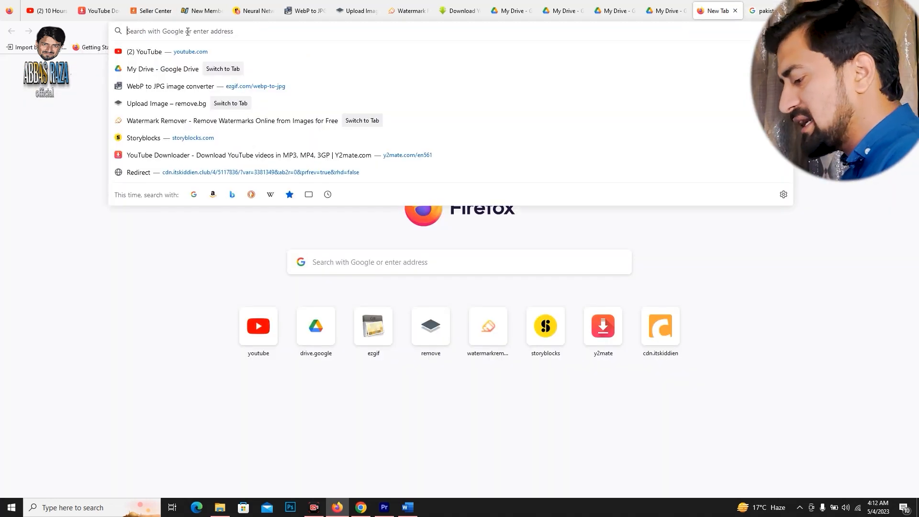
{"action": "type", "text": "iban gemtera"}
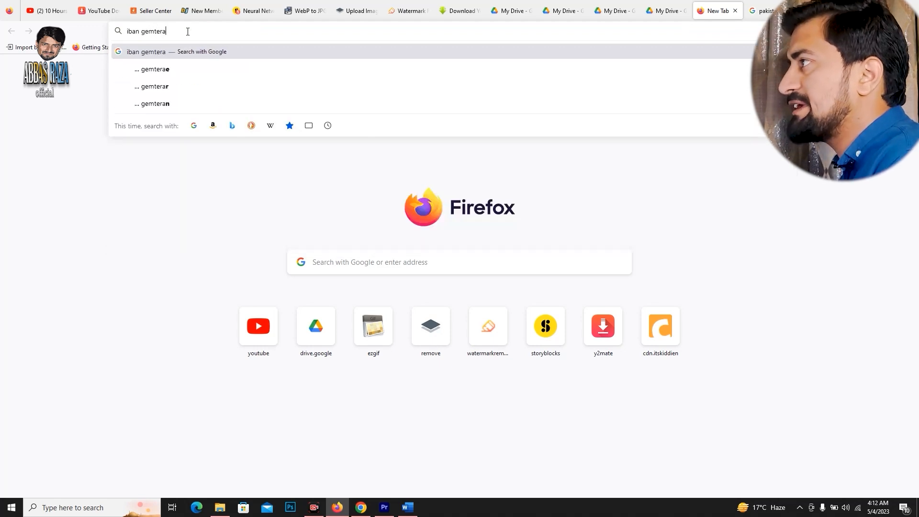
{"action": "key", "text": "BackSpace"}
{"action": "key", "text": "BackSpace"}
{"action": "key", "text": "BackSpace"}
{"action": "key", "text": "BackSpace"}
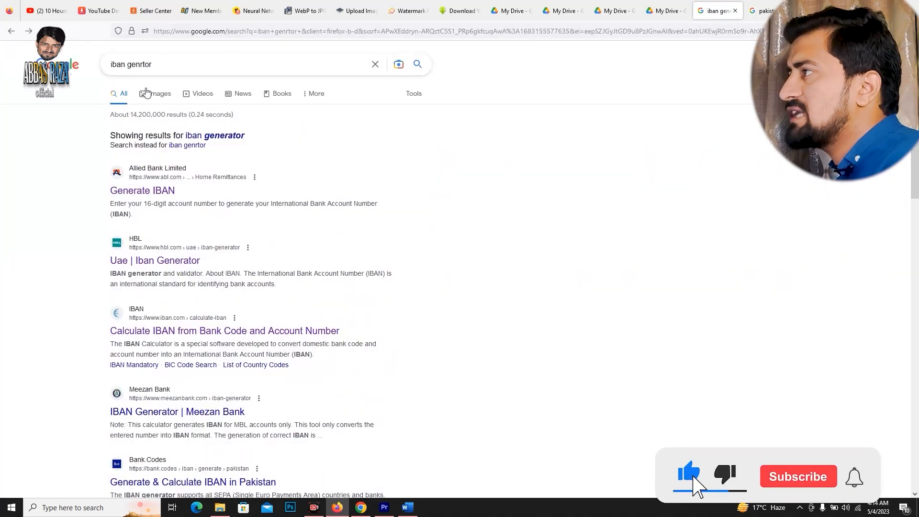
Look through the IBAN generator results and open Bank AL Habib's IBAN Generator page at its account number form.
{"action": "scroll", "coordinate": [210, 126], "scroll_direction": "down", "scroll_amount": 6}
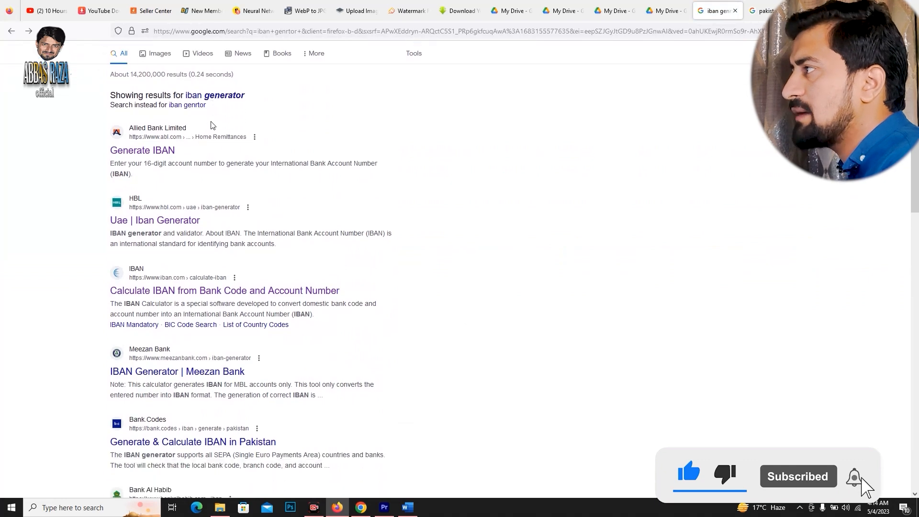
{"action": "scroll", "coordinate": [211, 126], "scroll_direction": "down", "scroll_amount": 2}
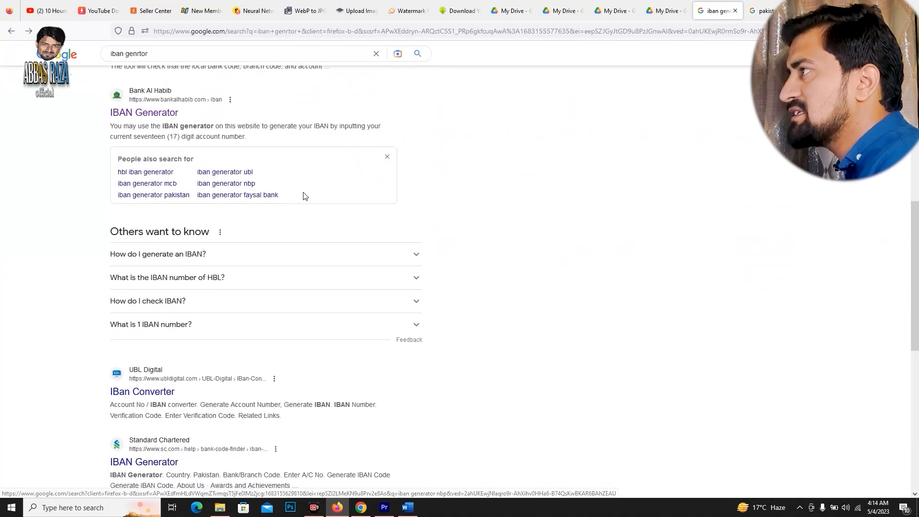
{"action": "scroll", "coordinate": [303, 196], "scroll_direction": "up", "scroll_amount": 3}
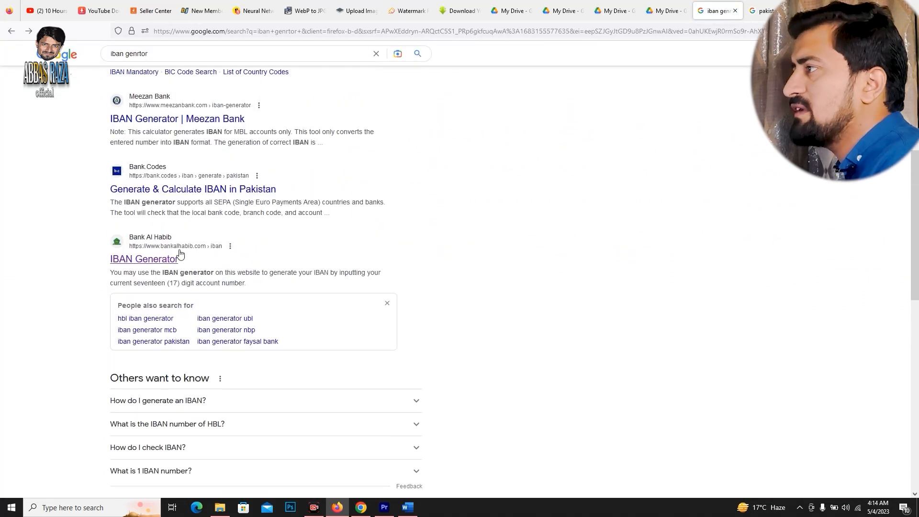
{"action": "left_click", "coordinate": [167, 264]}
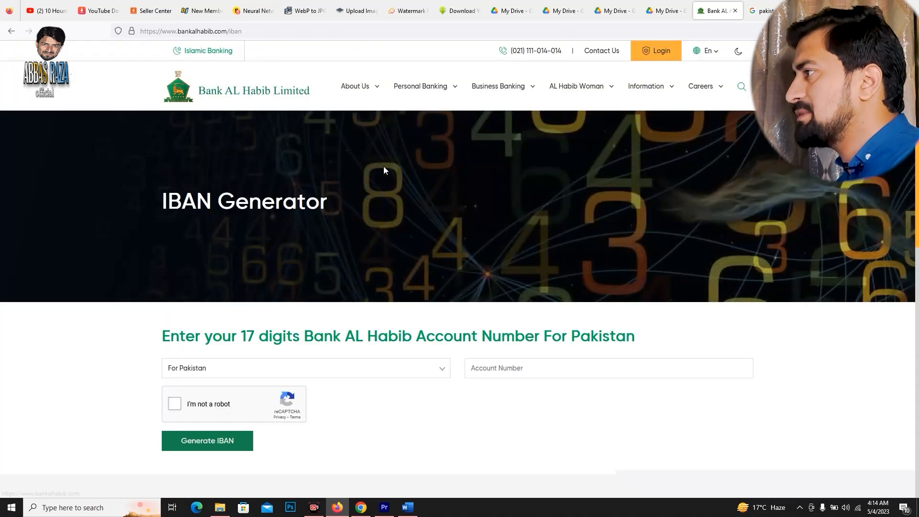
{"action": "scroll", "coordinate": [416, 205], "scroll_direction": "down", "scroll_amount": 2}
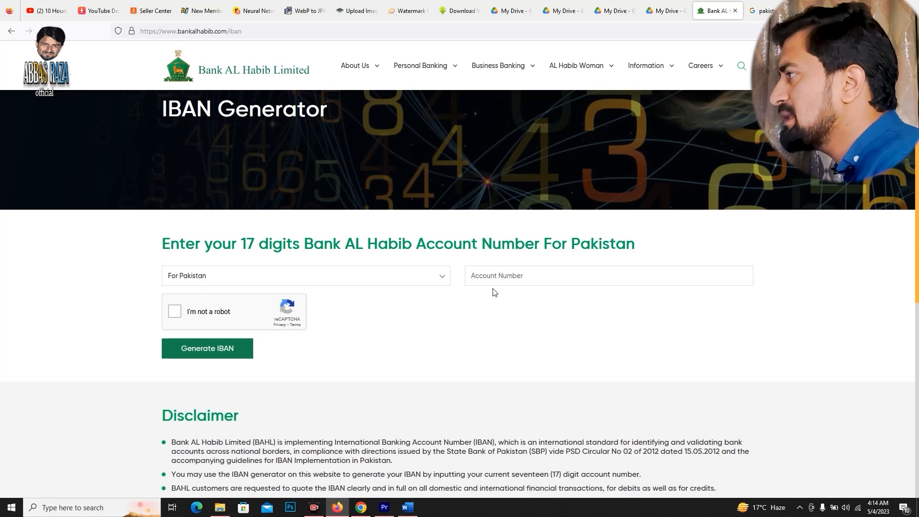
Enter a 17-digit bank account number for Pakistan in the IBAN generator and complete the robot check.
{"action": "left_click", "coordinate": [543, 276]}
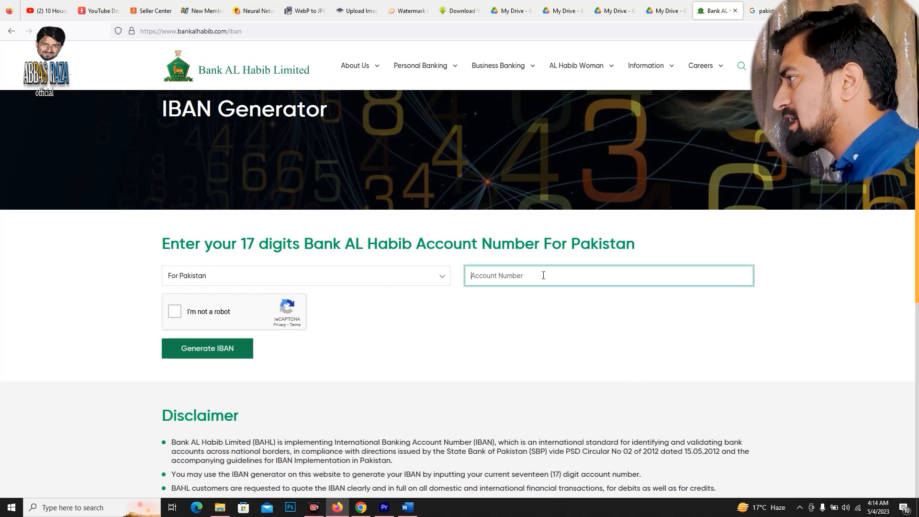
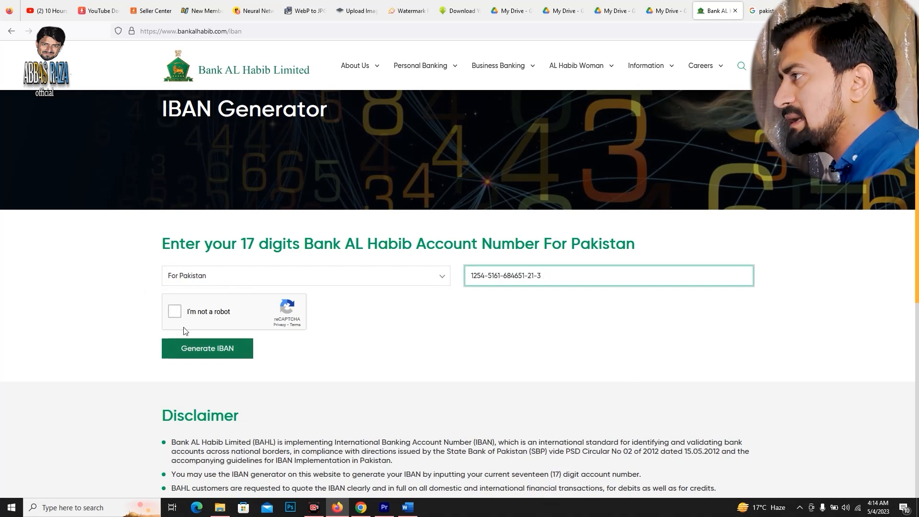
{"action": "left_click", "coordinate": [175, 312]}
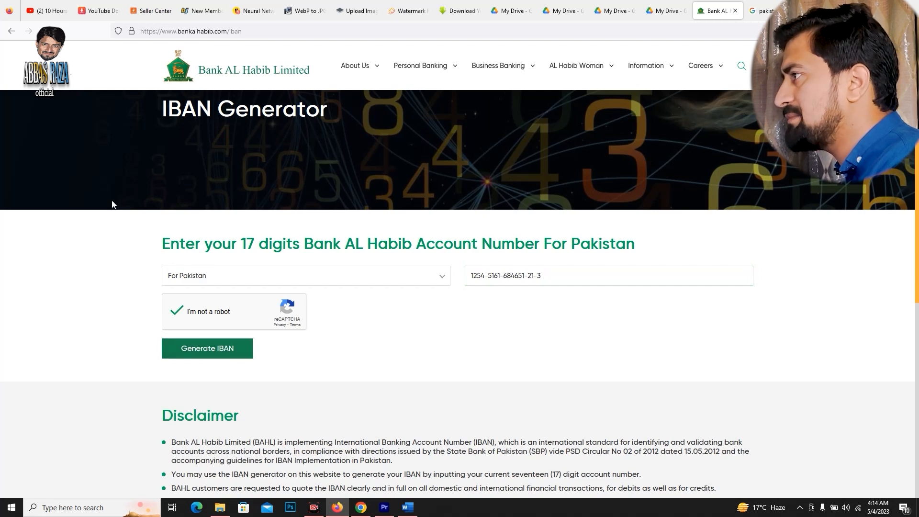
Return to the Daraz Seller Center verification form and select Soneri Bank Limited as the bank under Verify Bank Account.
{"action": "left_click", "coordinate": [154, 11]}
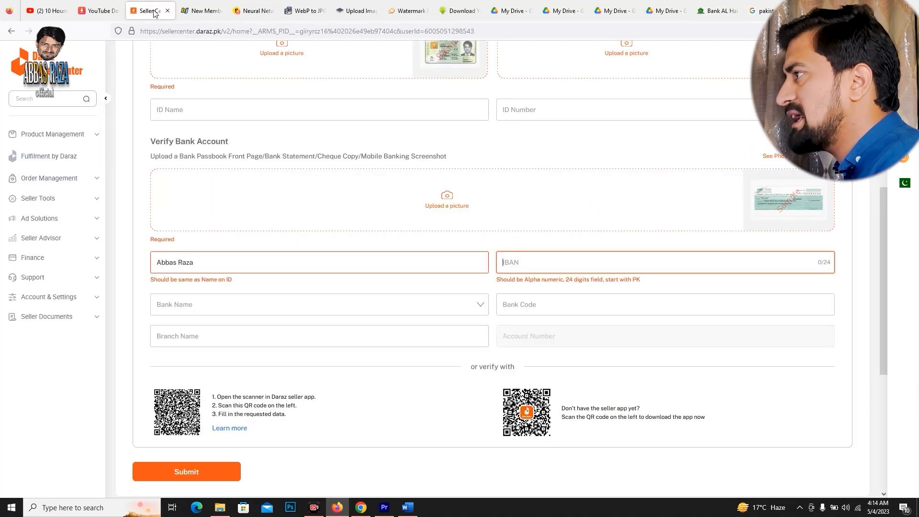
{"action": "right_click", "coordinate": [553, 262]}
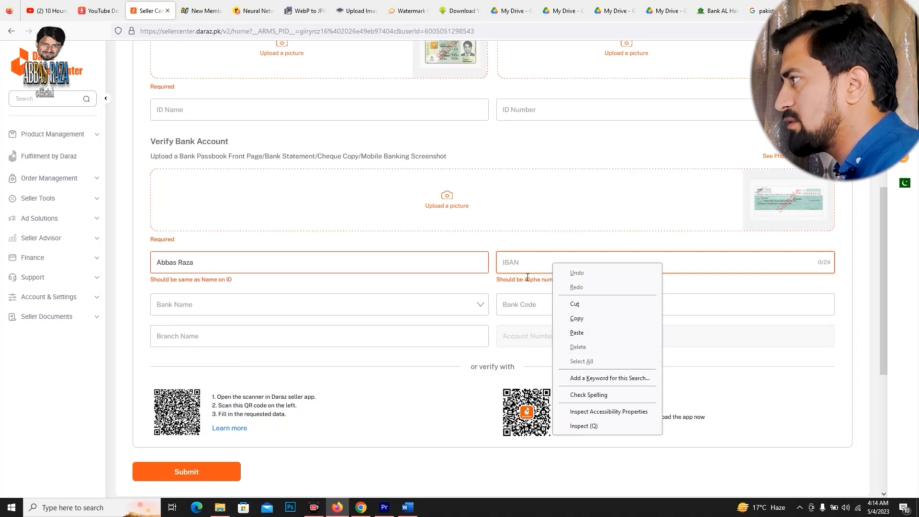
{"action": "left_click", "coordinate": [506, 260]}
{"action": "left_click", "coordinate": [274, 307]}
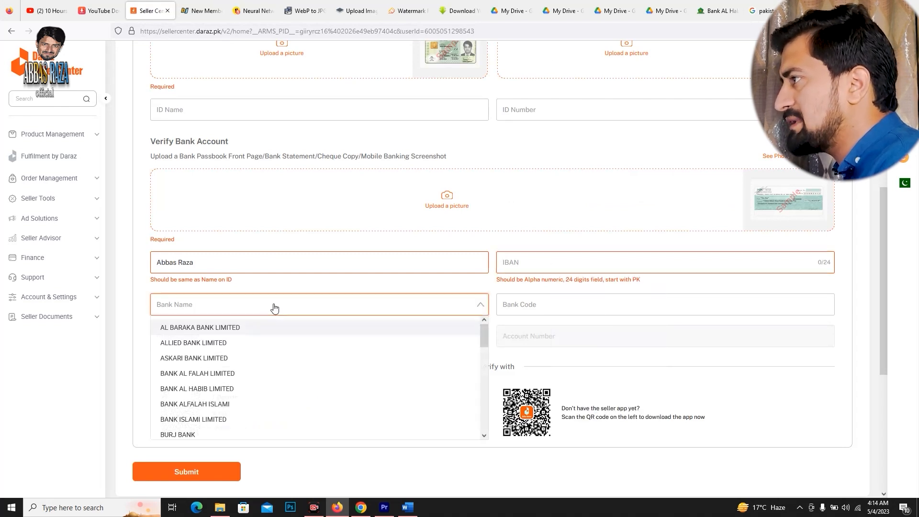
{"action": "scroll", "coordinate": [295, 353], "scroll_direction": "down", "scroll_amount": 3}
{"action": "scroll", "coordinate": [295, 353], "scroll_direction": "down", "scroll_amount": 3}
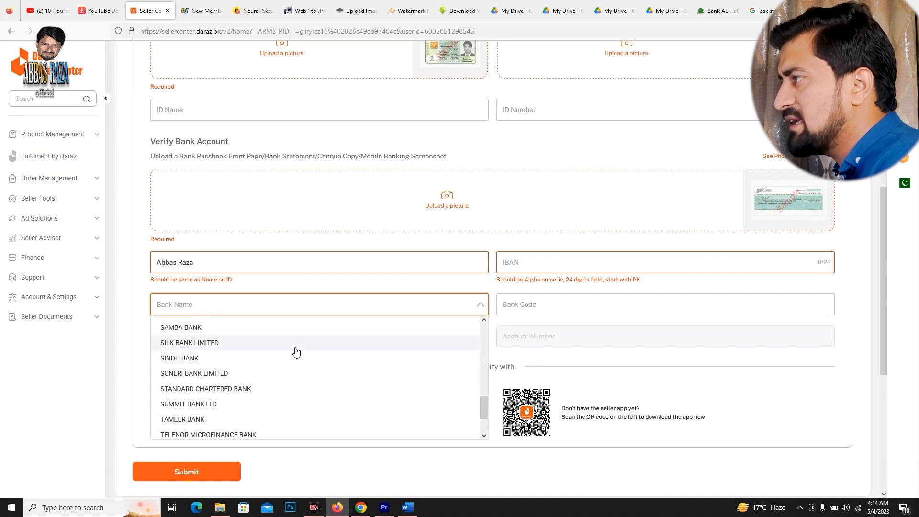
{"action": "left_click", "coordinate": [188, 311]}
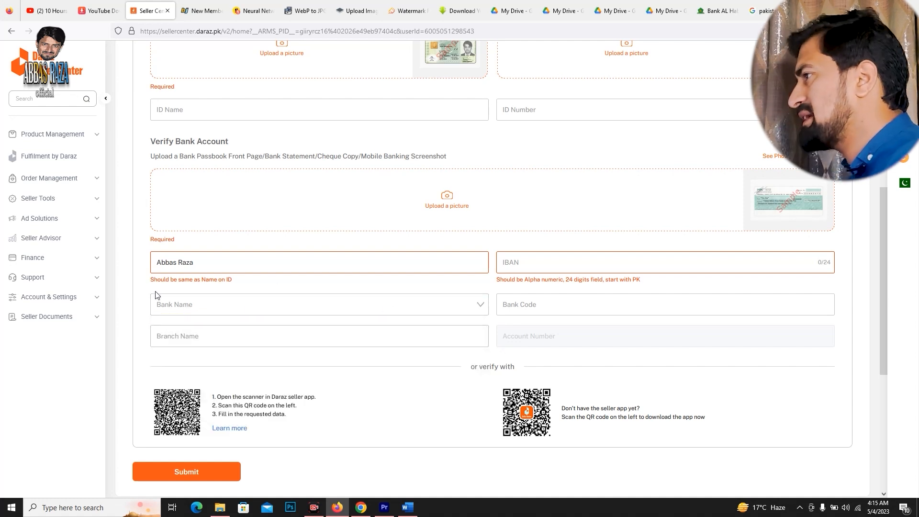
{"action": "left_click", "coordinate": [205, 310]}
{"action": "left_click", "coordinate": [157, 319]}
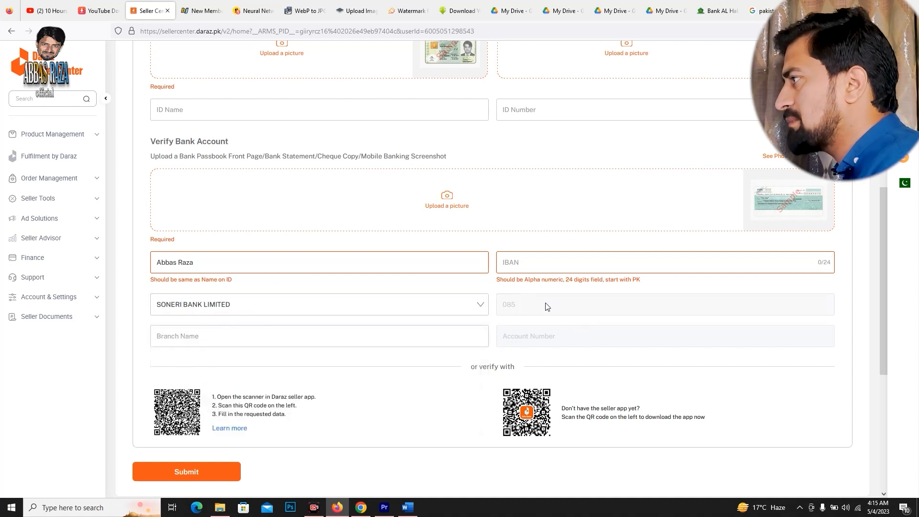
{"action": "left_click", "coordinate": [478, 310]}
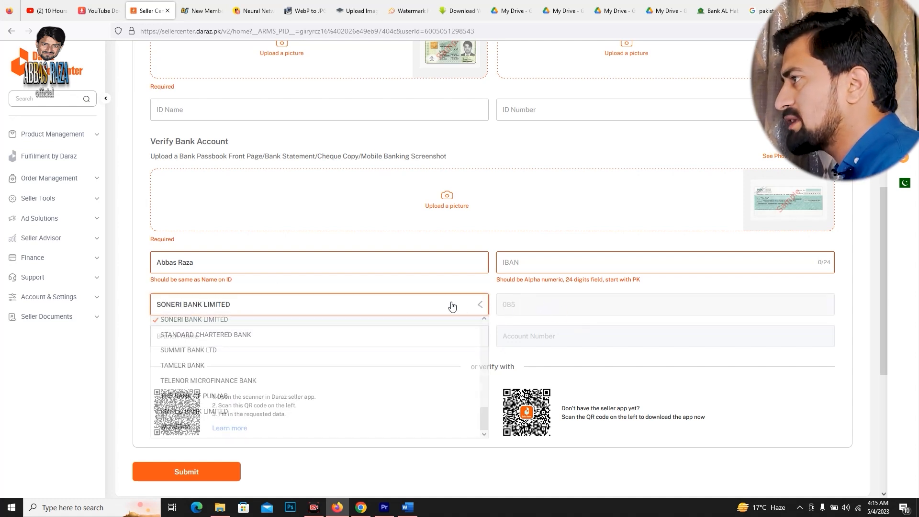
{"action": "left_click", "coordinate": [140, 314]}
Enter "Gt road brannch" as the branch name in the Verify Bank Account section.
{"action": "left_click", "coordinate": [198, 339]}
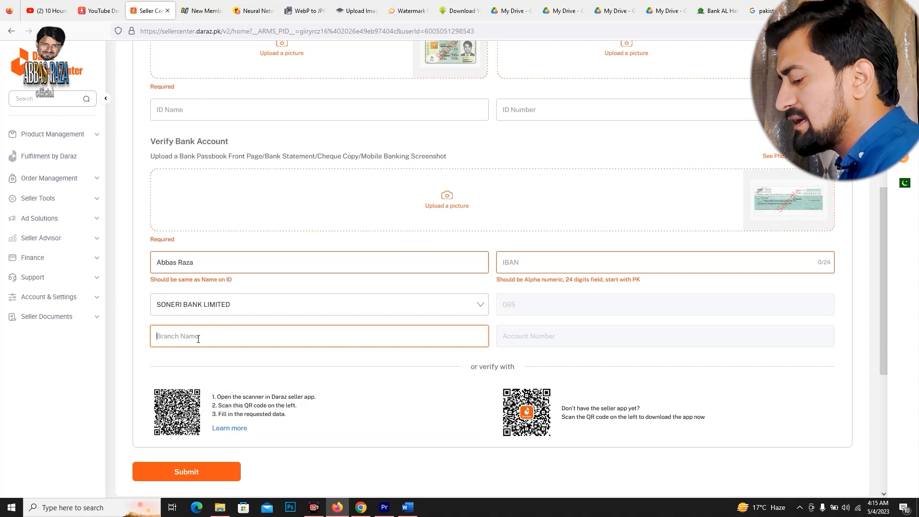
{"action": "type", "text": "Gt road brannch"}
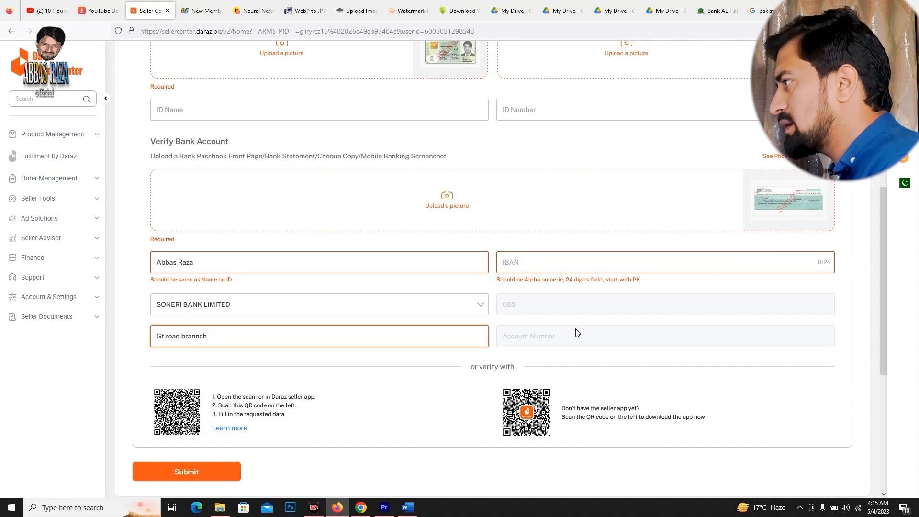
{"action": "left_click", "coordinate": [573, 344]}
Look over the New Seller Verification form, checking the Verify ID & Bank stage and the Add Product stage.
{"action": "scroll", "coordinate": [287, 276], "scroll_direction": "down", "scroll_amount": 5}
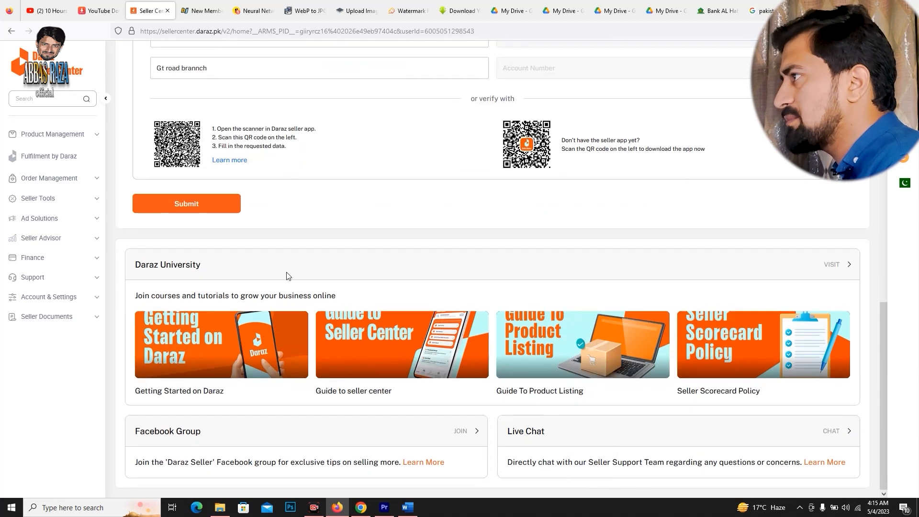
{"action": "scroll", "coordinate": [369, 240], "scroll_direction": "up", "scroll_amount": 10}
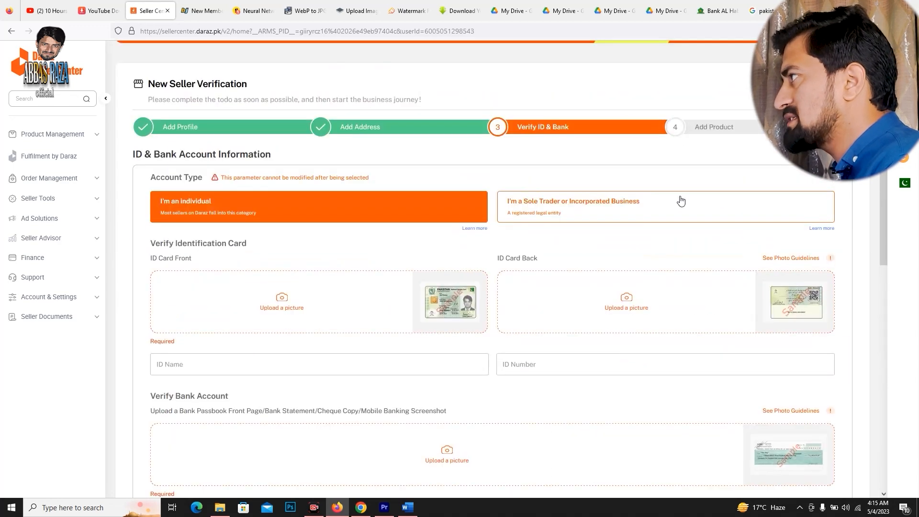
{"action": "left_click", "coordinate": [725, 130]}
{"action": "left_click", "coordinate": [525, 132]}
{"action": "scroll", "coordinate": [358, 270], "scroll_direction": "down", "scroll_amount": 8}
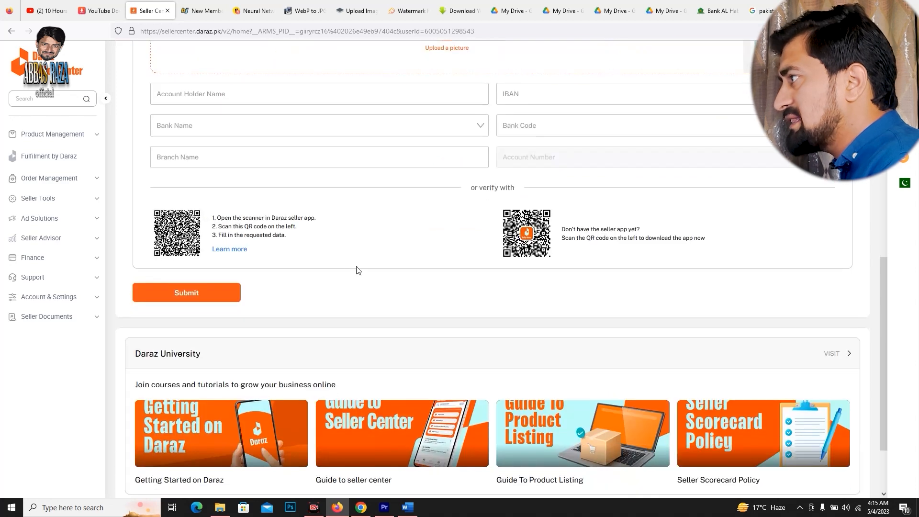
{"action": "scroll", "coordinate": [459, 256], "scroll_direction": "up", "scroll_amount": 6}
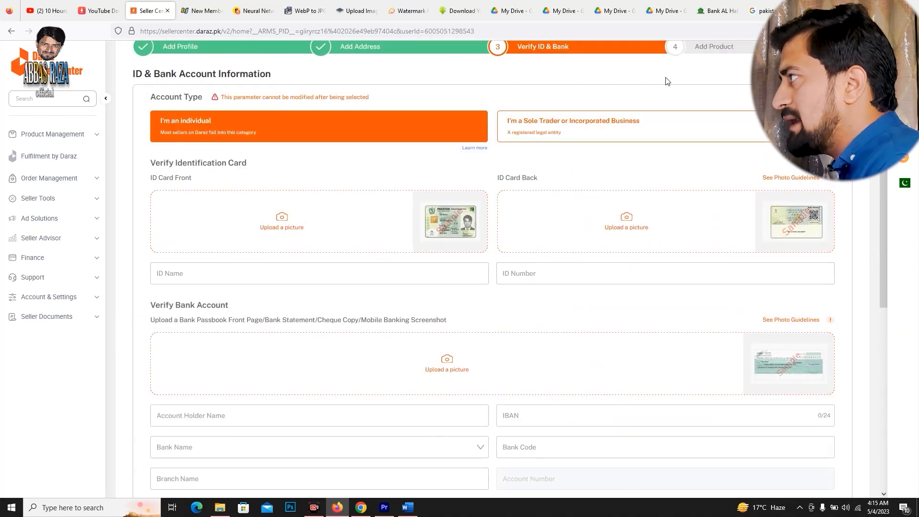
{"action": "scroll", "coordinate": [738, 207], "scroll_direction": "up", "scroll_amount": 3}
{"action": "left_click", "coordinate": [740, 200]}
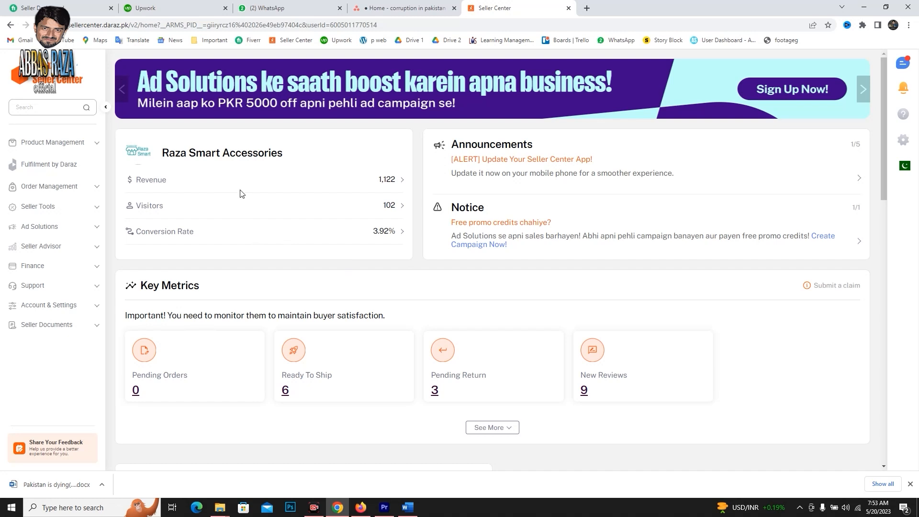
Open the Add Products page in Seller Center and look over its image and product information sections.
{"action": "left_click", "coordinate": [93, 150]}
{"action": "left_click", "coordinate": [48, 182]}
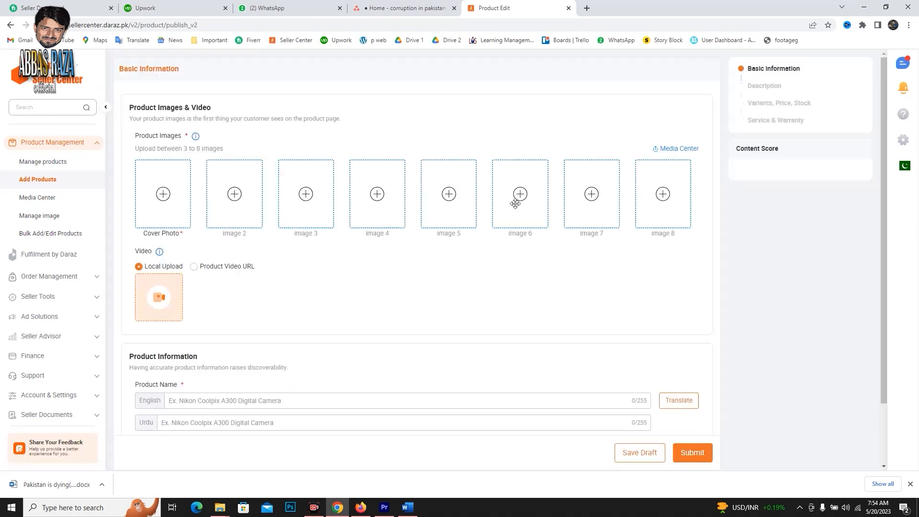
{"action": "scroll", "coordinate": [330, 303], "scroll_direction": "down", "scroll_amount": 1}
{"action": "scroll", "coordinate": [387, 284], "scroll_direction": "up", "scroll_amount": 2}
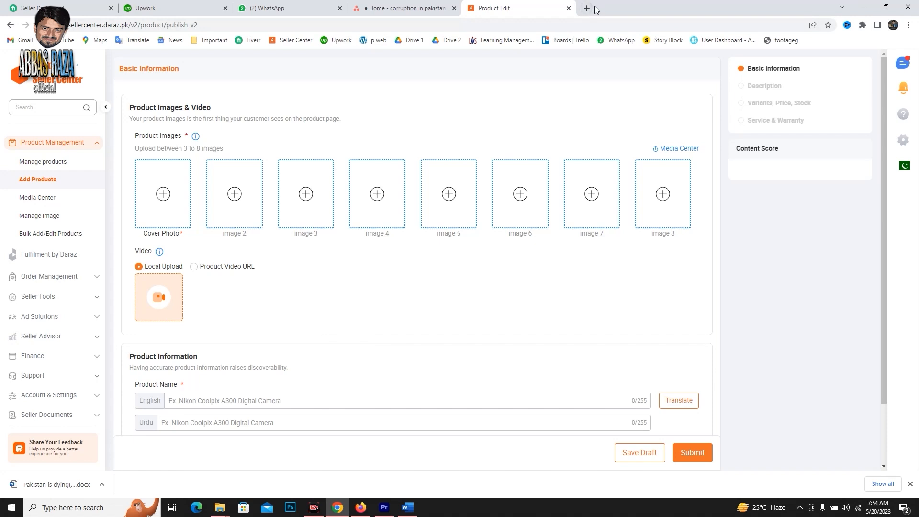
Switch to Firefox, open the remove.bg upload page, and search Google Images in a new tab for "m15 smart watch".
{"action": "left_click", "coordinate": [366, 509]}
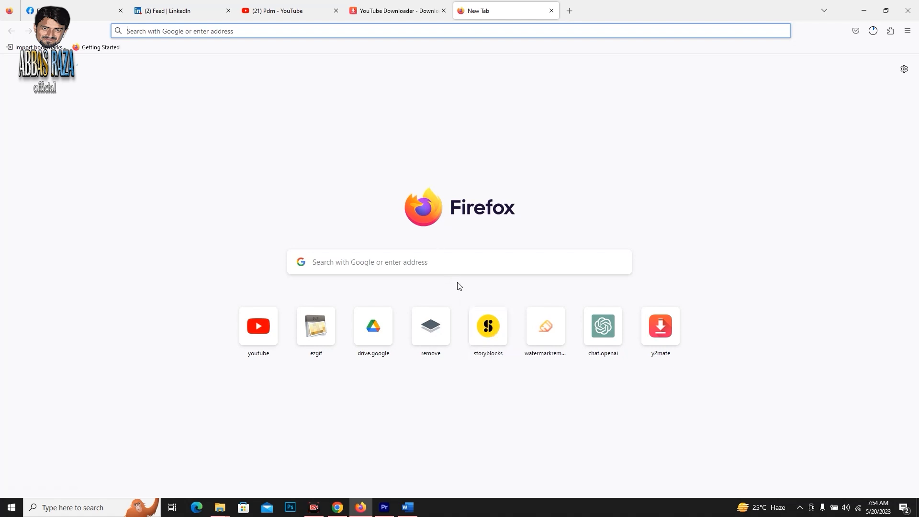
{"action": "left_click", "coordinate": [435, 313]}
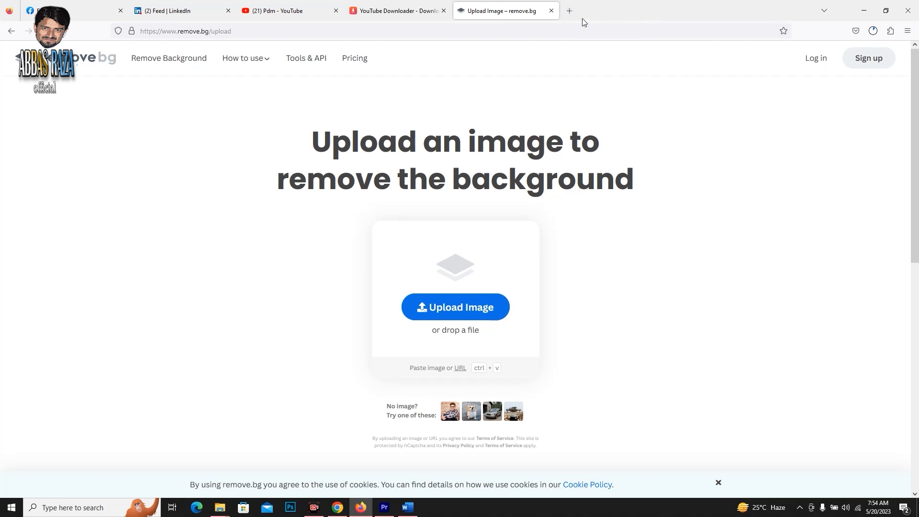
{"action": "key", "text": "ctrl+t"}
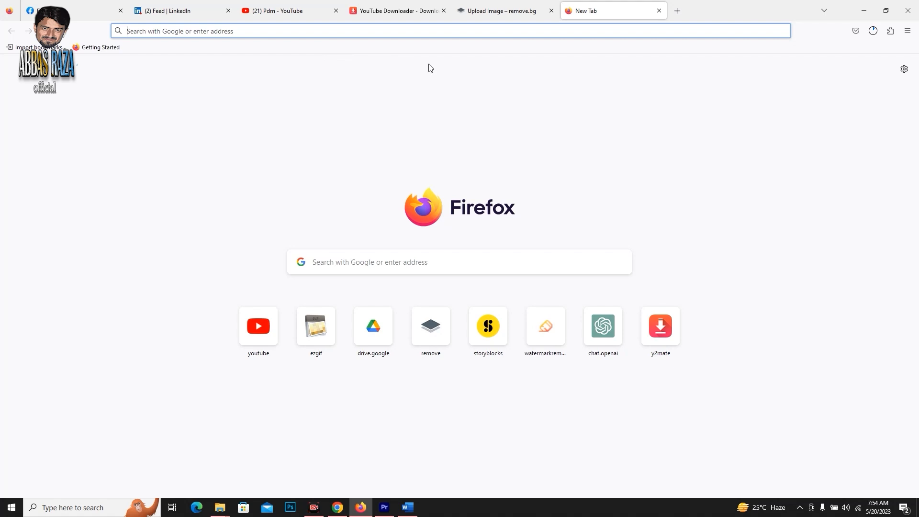
{"action": "type", "text": "m15"}
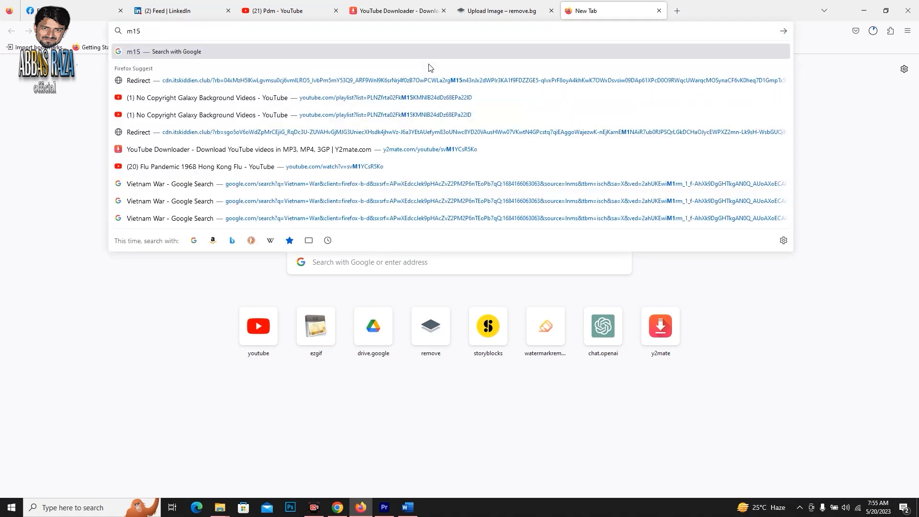
{"action": "type", "text": " smart watch"}
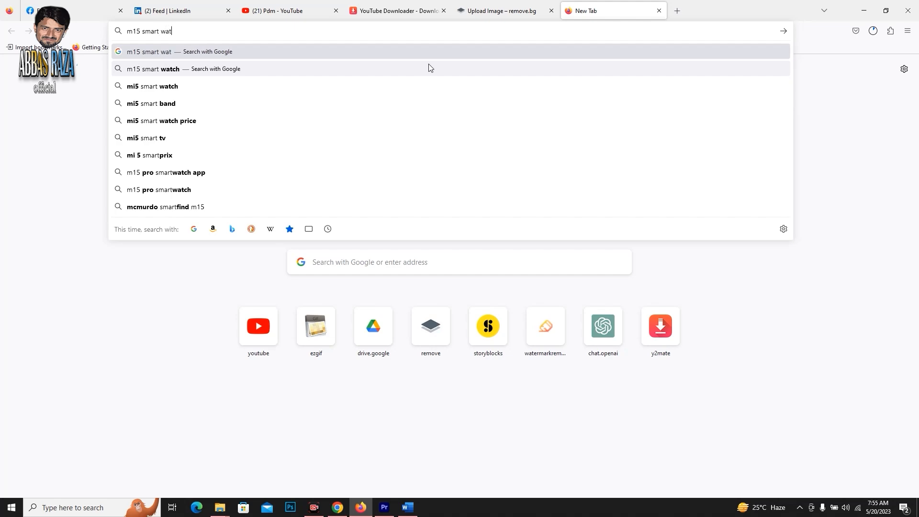
{"action": "key", "text": "Return"}
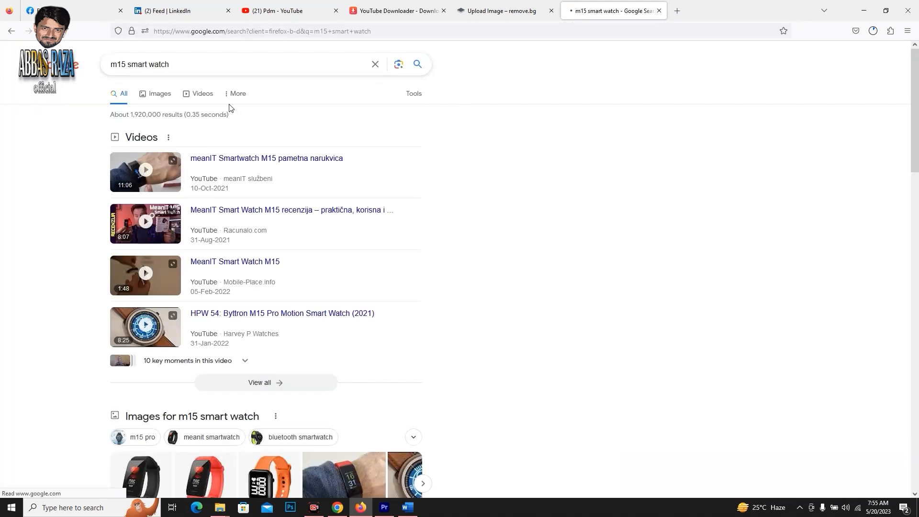
{"action": "left_click", "coordinate": [157, 95]}
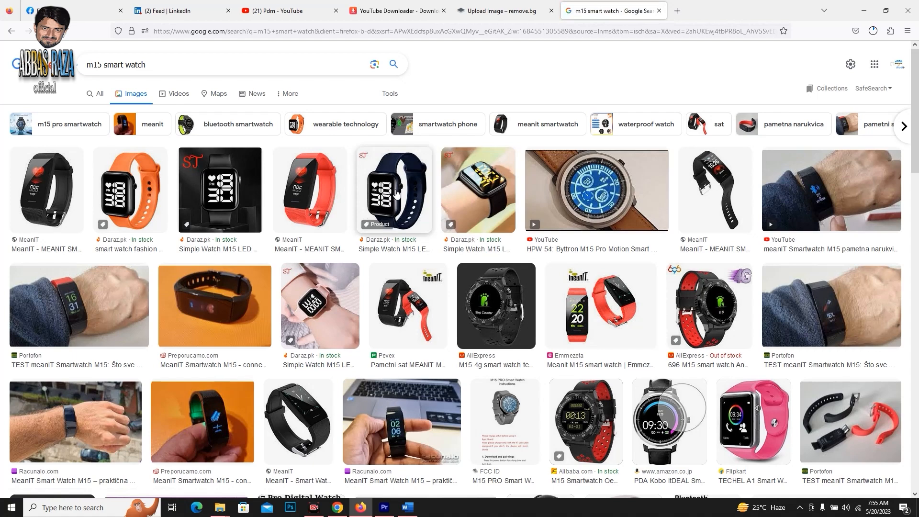
Open the Daraz.pk picture of the navy blue M15 LED watch and save it as a PNG image in Downloads.
{"action": "left_click", "coordinate": [410, 226]}
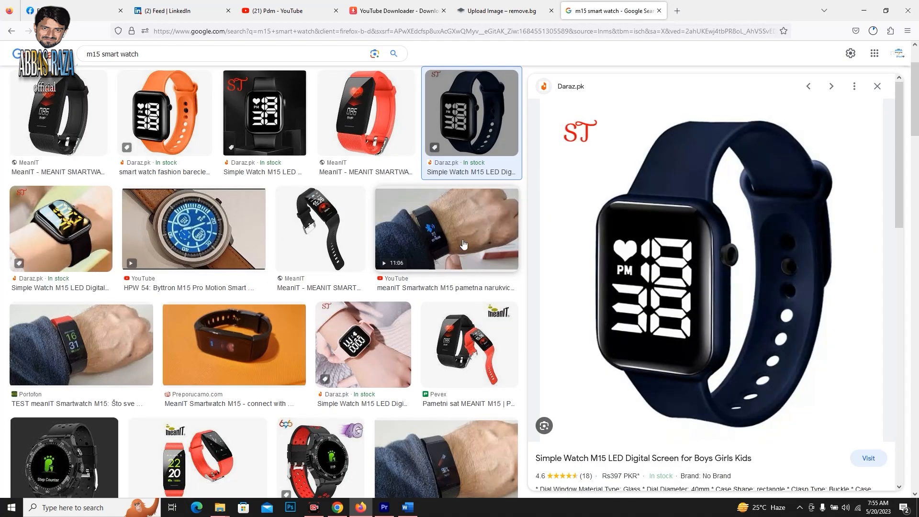
{"action": "right_click", "coordinate": [654, 191]}
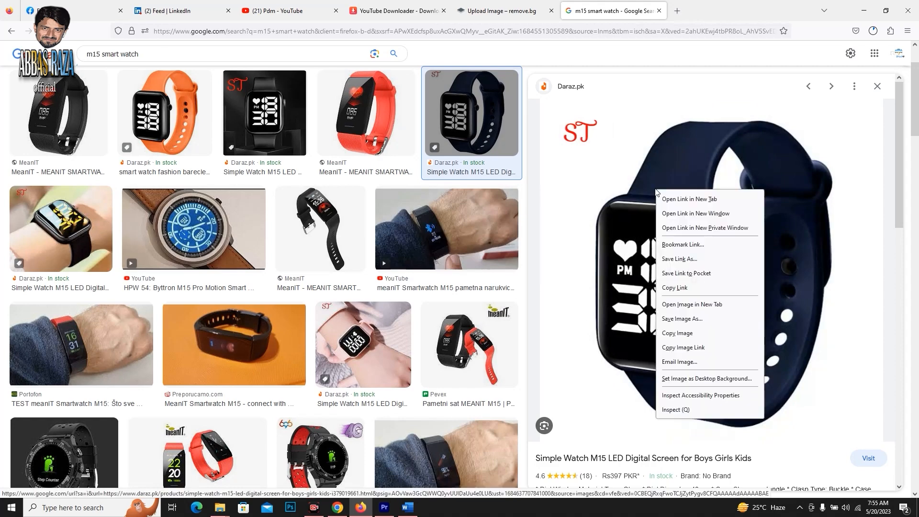
{"action": "left_click", "coordinate": [713, 319]}
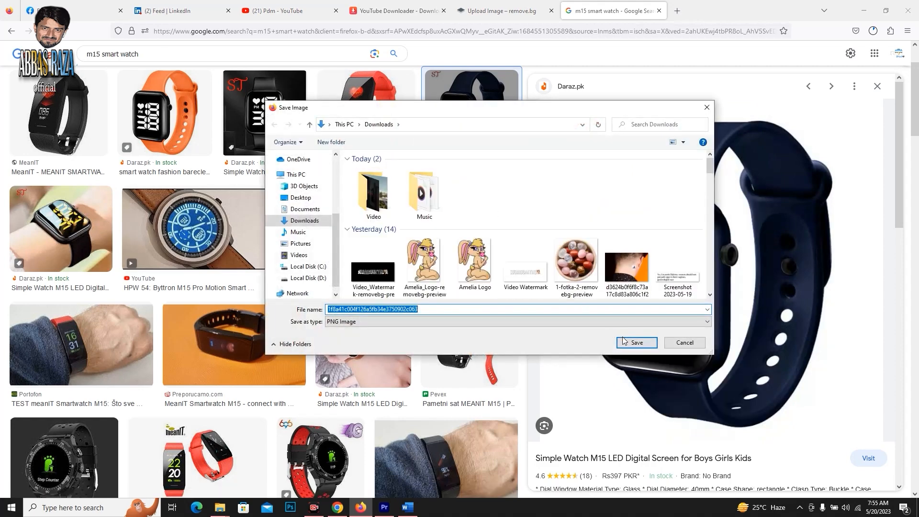
{"action": "left_click", "coordinate": [632, 343]}
Upload the saved navy watch picture to remove.bg to remove its background.
{"action": "left_click", "coordinate": [512, 8]}
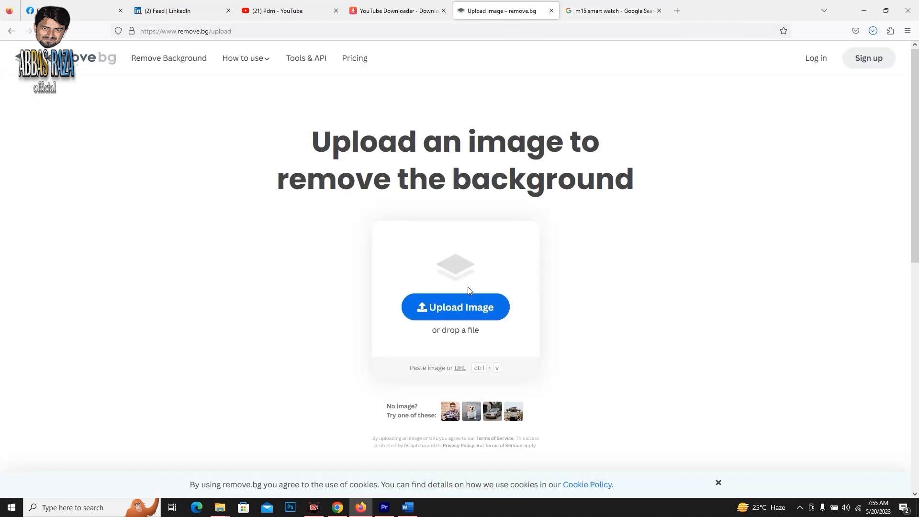
{"action": "left_click", "coordinate": [463, 307]}
{"action": "left_click", "coordinate": [390, 227]}
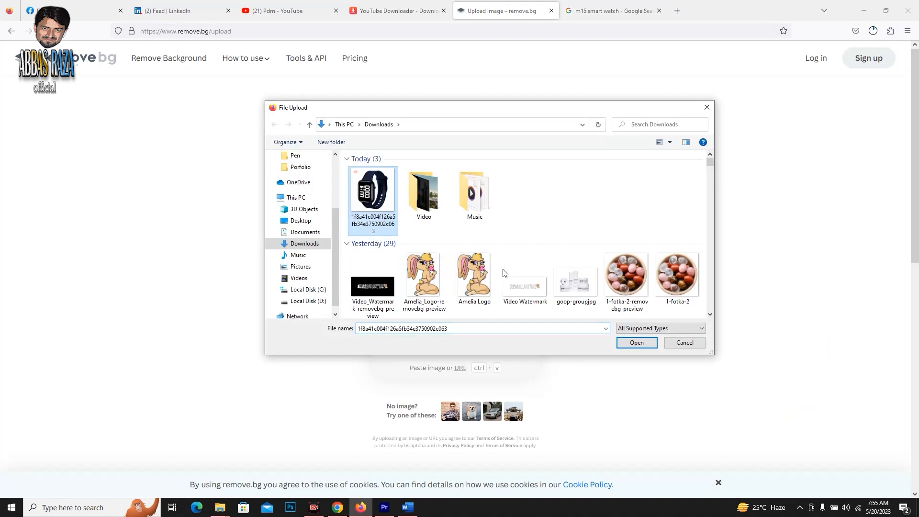
{"action": "left_click", "coordinate": [637, 343]}
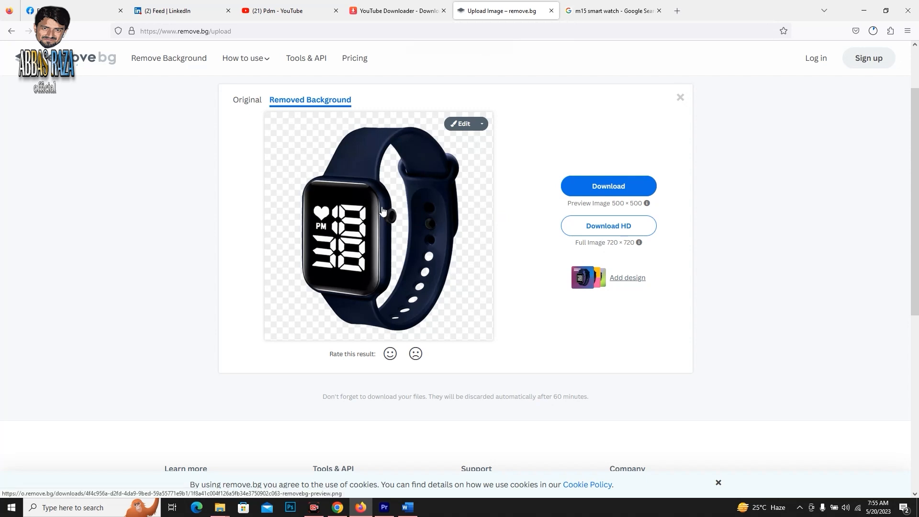
Send the background-free watch to Canva as a free design and dismiss the sticker tip.
{"action": "left_click", "coordinate": [638, 280]}
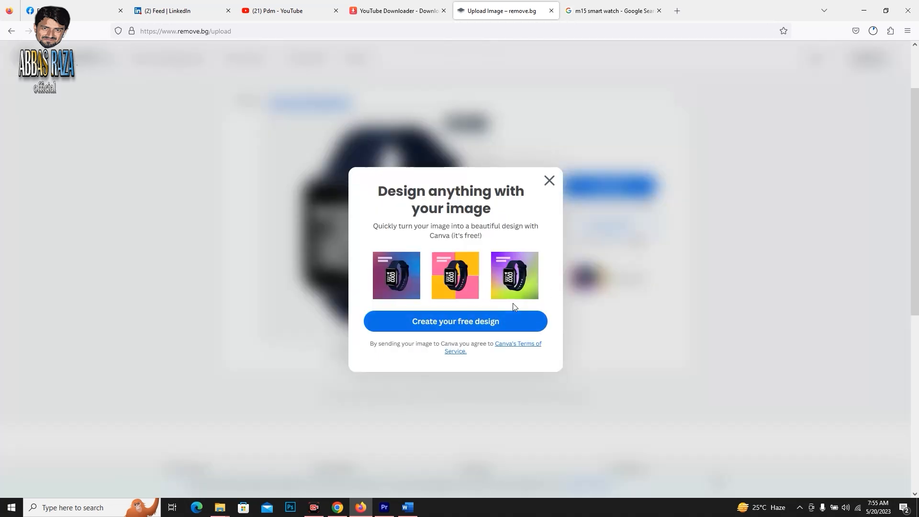
{"action": "left_click", "coordinate": [474, 333]}
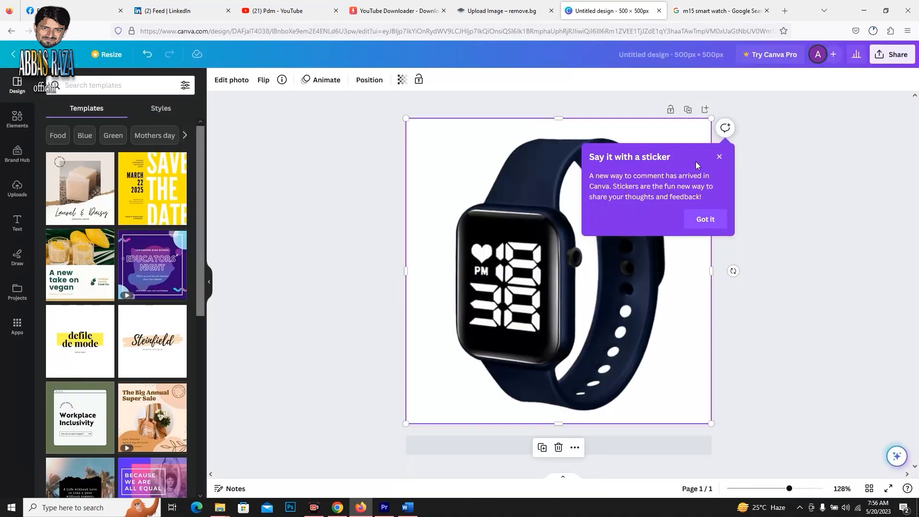
{"action": "left_click", "coordinate": [719, 157]}
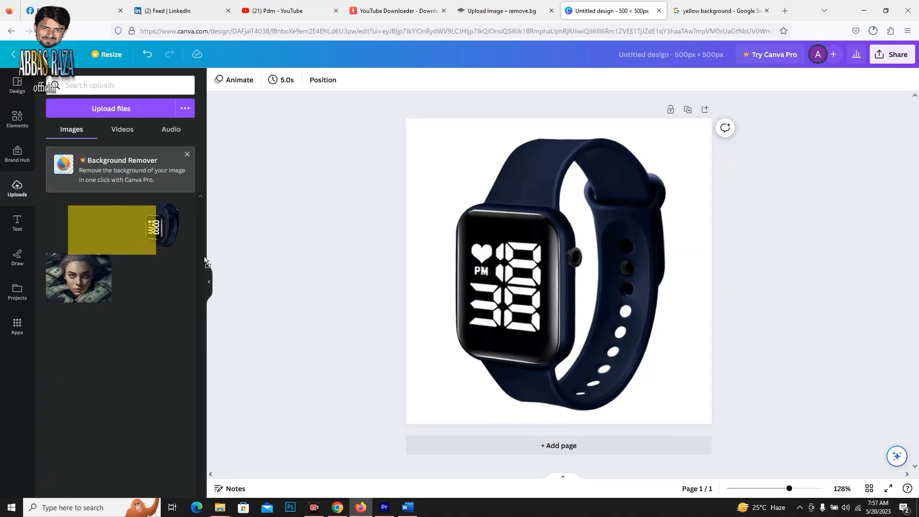
Place the uploaded yellow image on the Canva page and set it as the page background.
{"action": "left_click_drag", "start_coordinate": [90, 224], "coordinate": [609, 317]}
{"action": "right_click", "coordinate": [609, 320]}
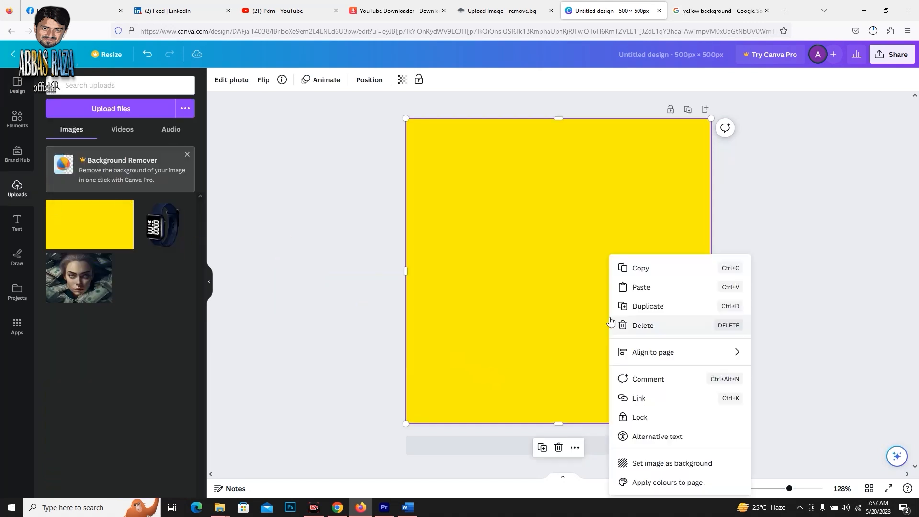
{"action": "left_click", "coordinate": [667, 463]}
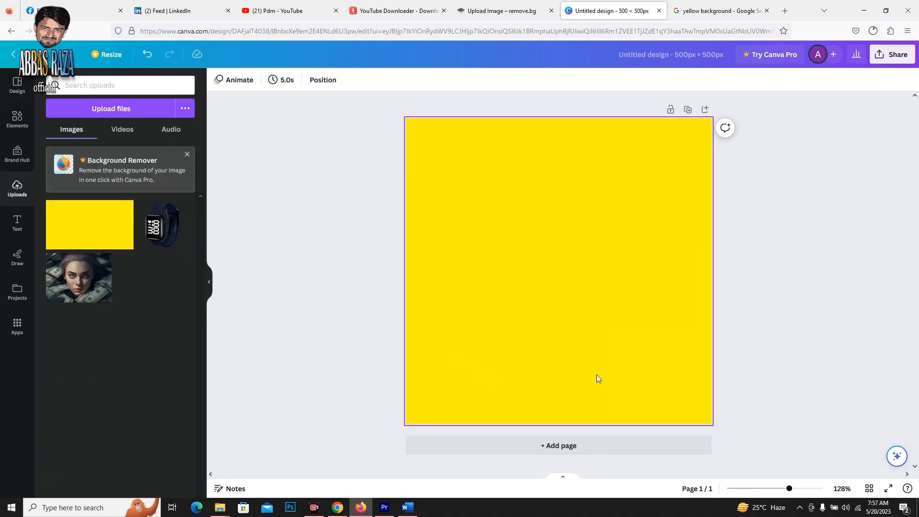
{"action": "left_click", "coordinate": [593, 362]}
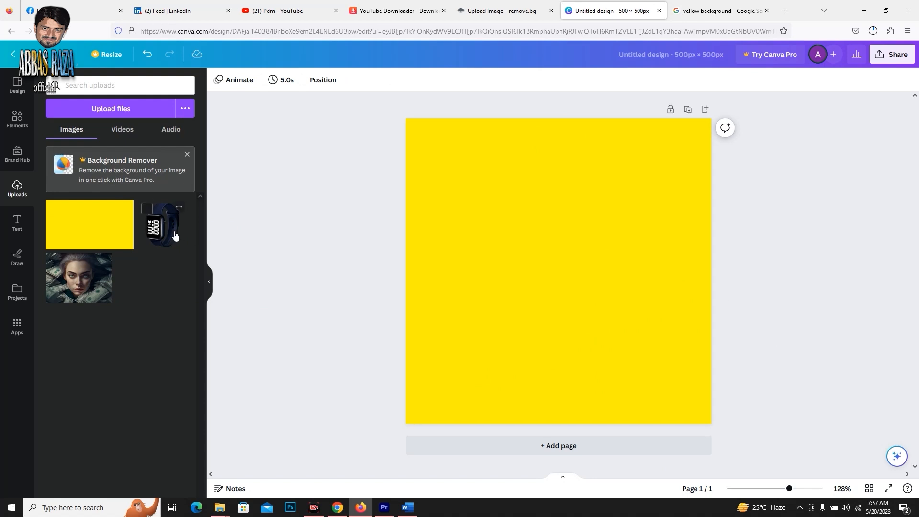
Place the background-free watch on the yellow page, enlarge it, and position it in the page's upper-right area.
{"action": "left_click_drag", "start_coordinate": [172, 232], "coordinate": [499, 236]}
{"action": "left_click", "coordinate": [588, 277]}
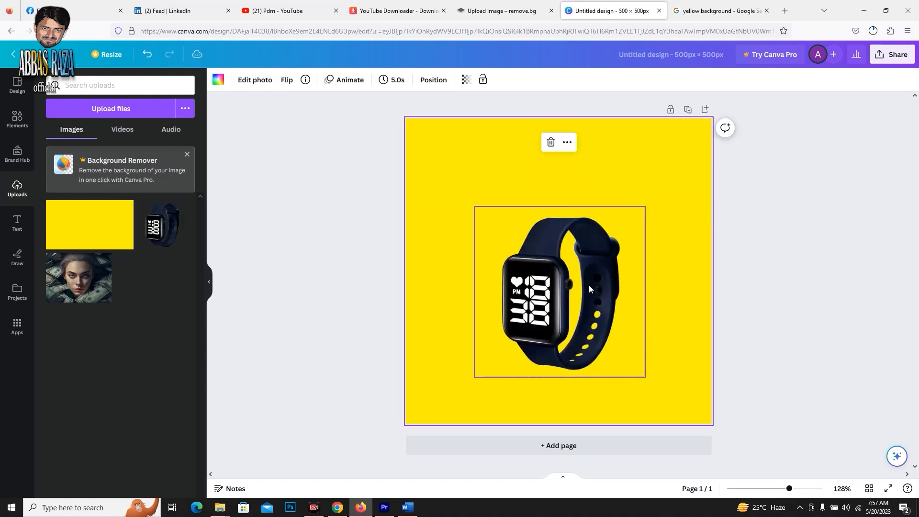
{"action": "left_click", "coordinate": [588, 269]}
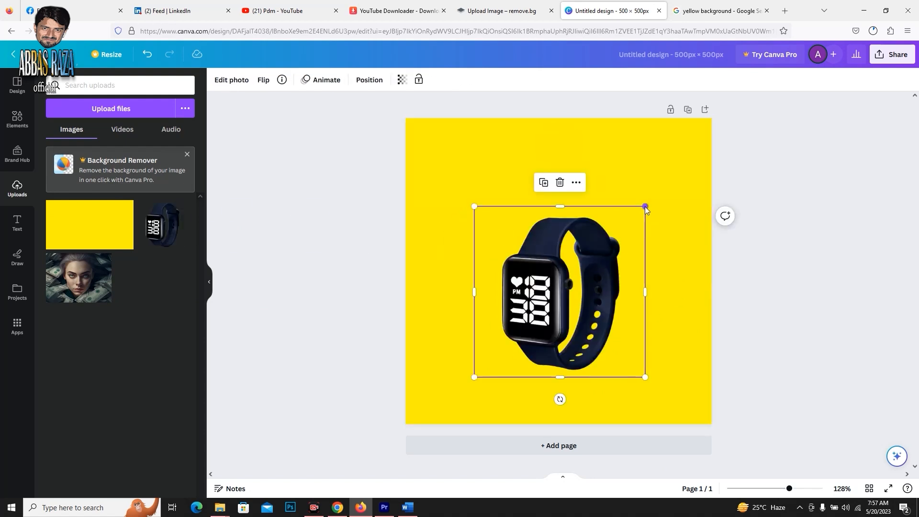
{"action": "left_click_drag", "start_coordinate": [645, 206], "coordinate": [714, 135]}
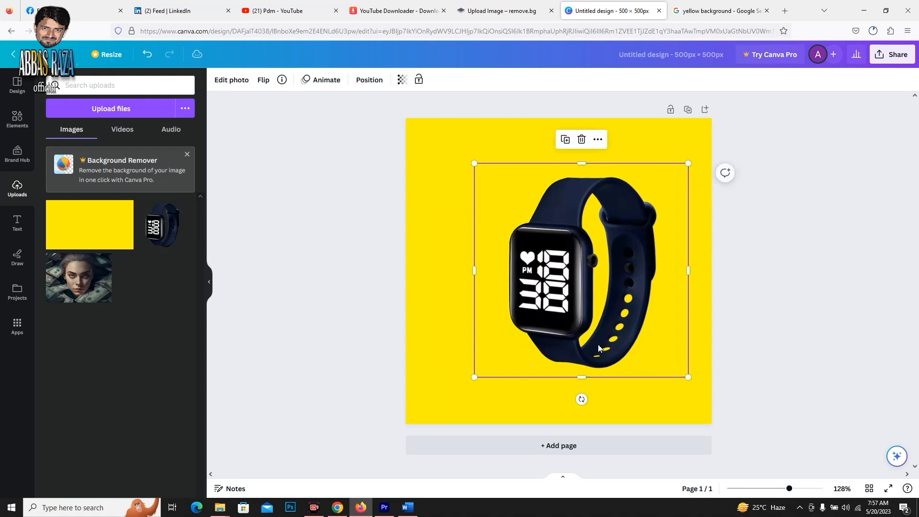
{"action": "left_click_drag", "start_coordinate": [599, 318], "coordinate": [633, 302]}
{"action": "left_click", "coordinate": [767, 314]}
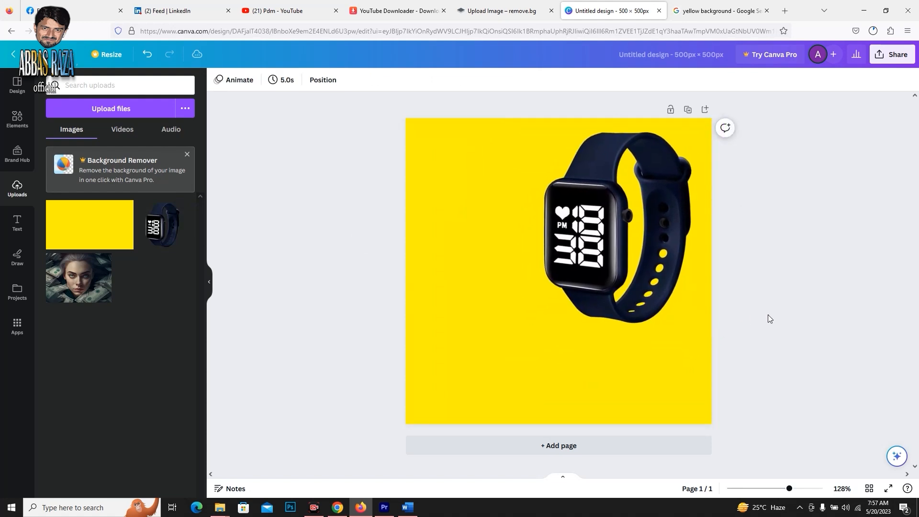
Add the framed SALE font combination to the page and delete its extra copy.
{"action": "left_click", "coordinate": [17, 222]}
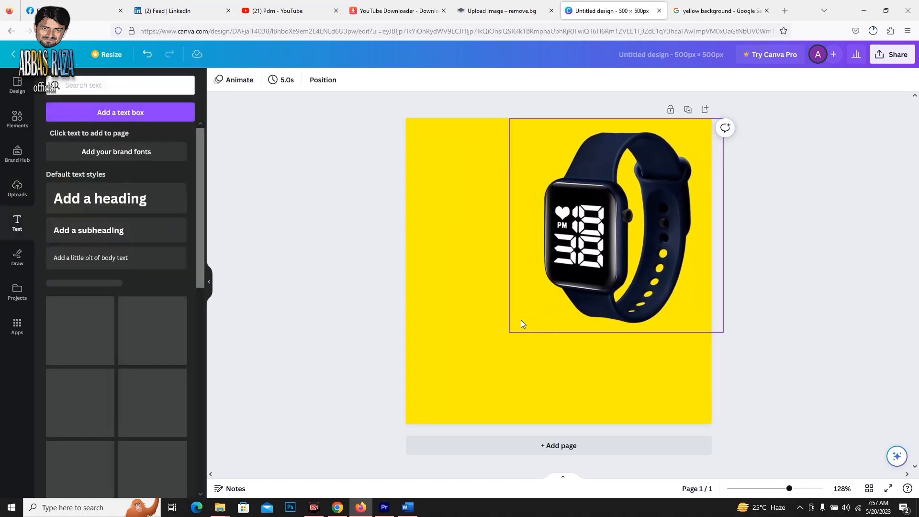
{"action": "scroll", "coordinate": [55, 390], "scroll_direction": "down", "scroll_amount": 2}
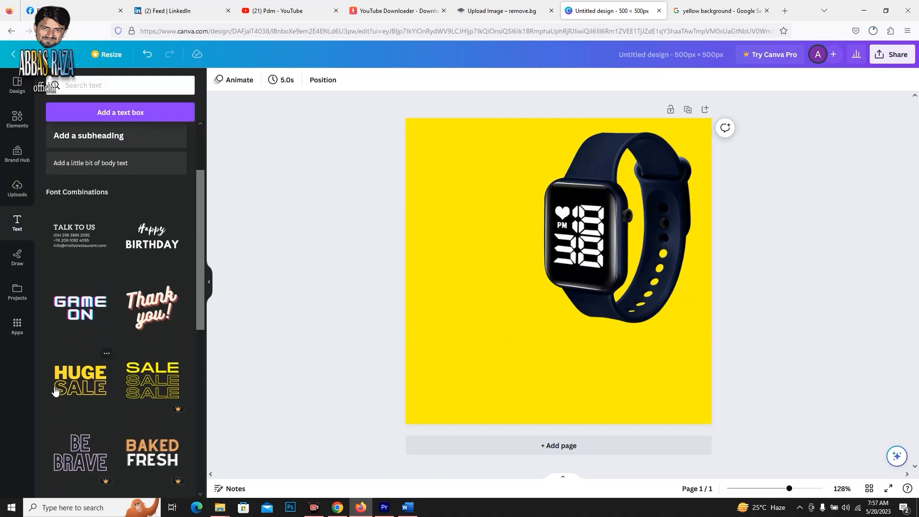
{"action": "scroll", "coordinate": [93, 378], "scroll_direction": "down", "scroll_amount": 6}
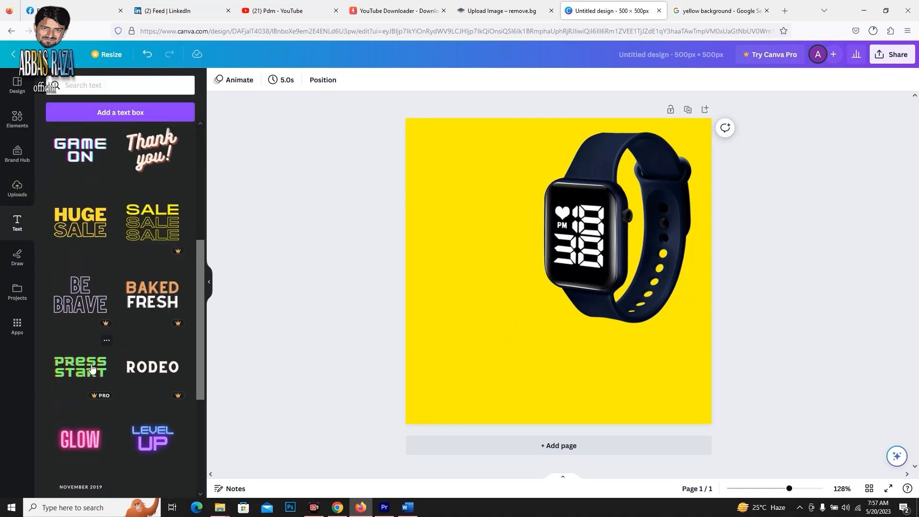
{"action": "scroll", "coordinate": [93, 367], "scroll_direction": "down", "scroll_amount": 10}
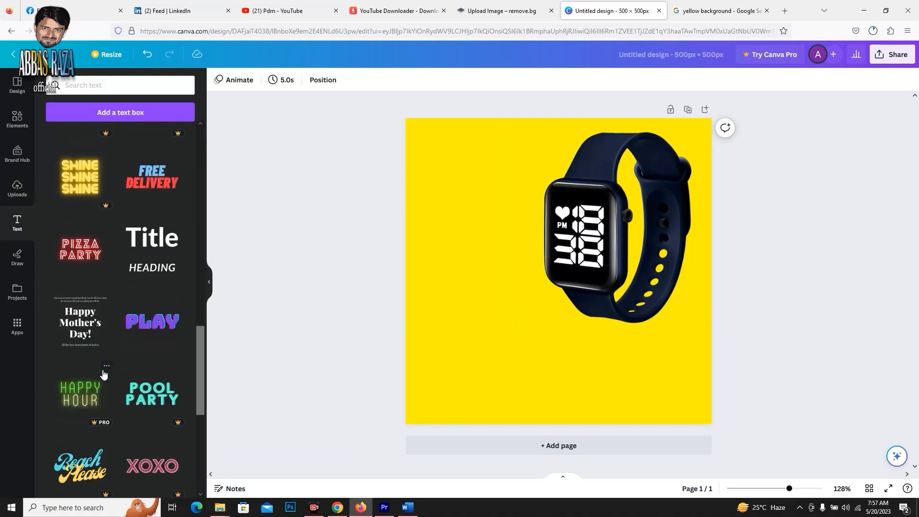
{"action": "scroll", "coordinate": [114, 375], "scroll_direction": "down", "scroll_amount": 5}
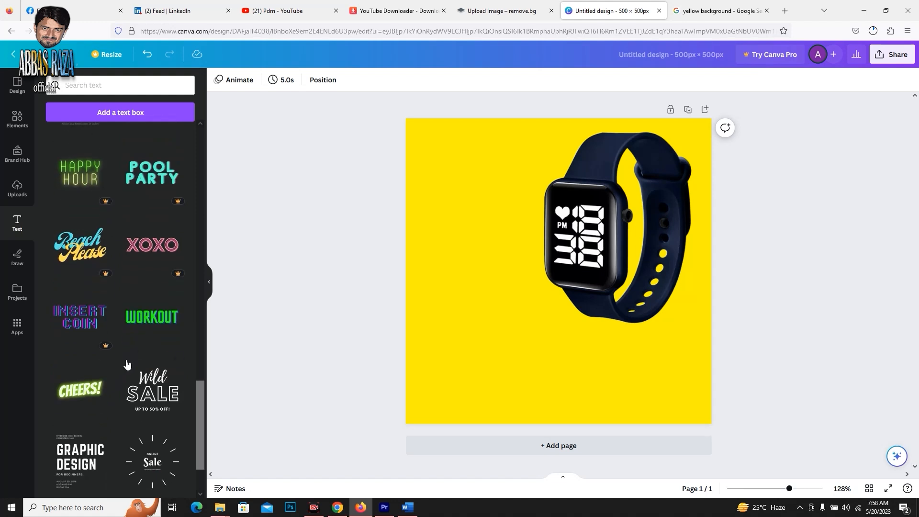
{"action": "scroll", "coordinate": [135, 350], "scroll_direction": "down", "scroll_amount": 2}
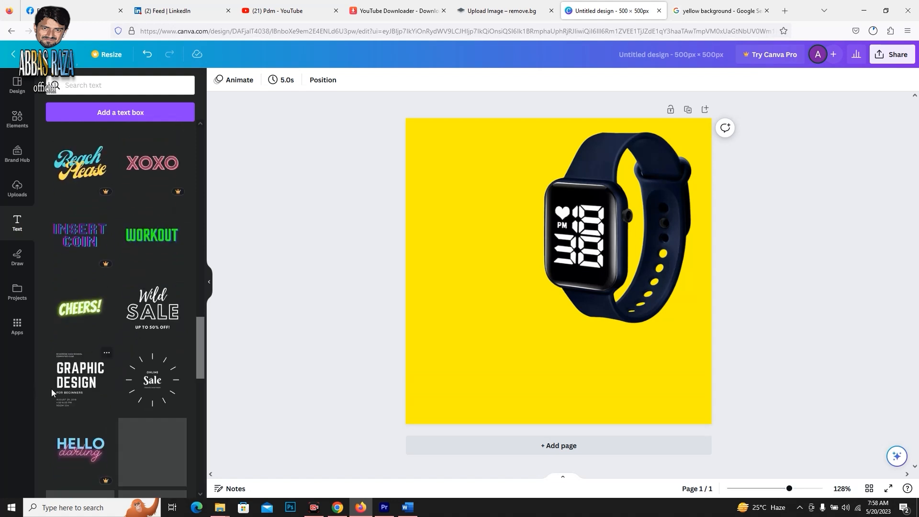
{"action": "scroll", "coordinate": [96, 389], "scroll_direction": "down", "scroll_amount": 3}
{"action": "scroll", "coordinate": [137, 389], "scroll_direction": "down", "scroll_amount": 1}
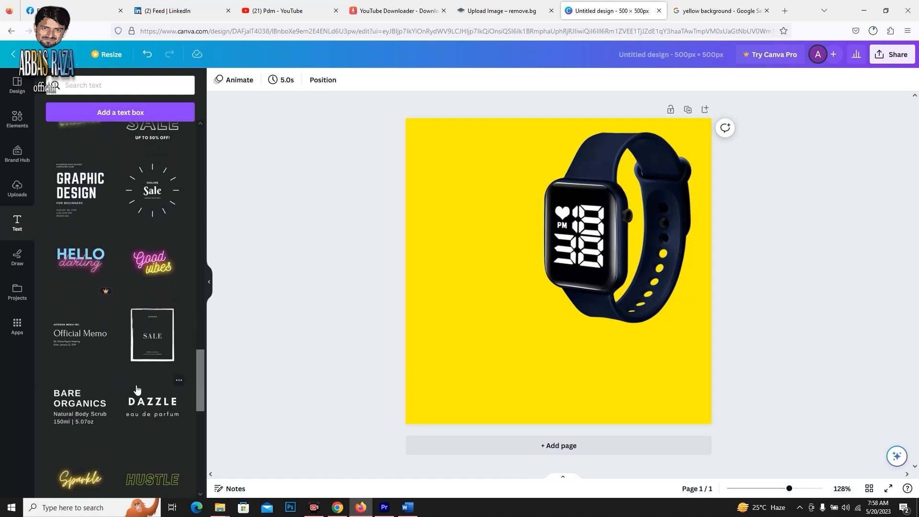
{"action": "left_click_drag", "start_coordinate": [152, 335], "coordinate": [467, 338]}
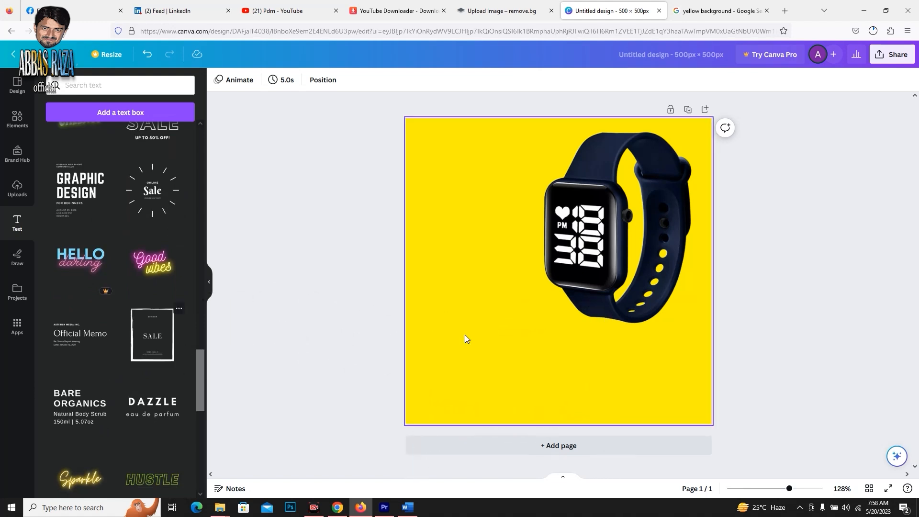
{"action": "left_click", "coordinate": [166, 339]}
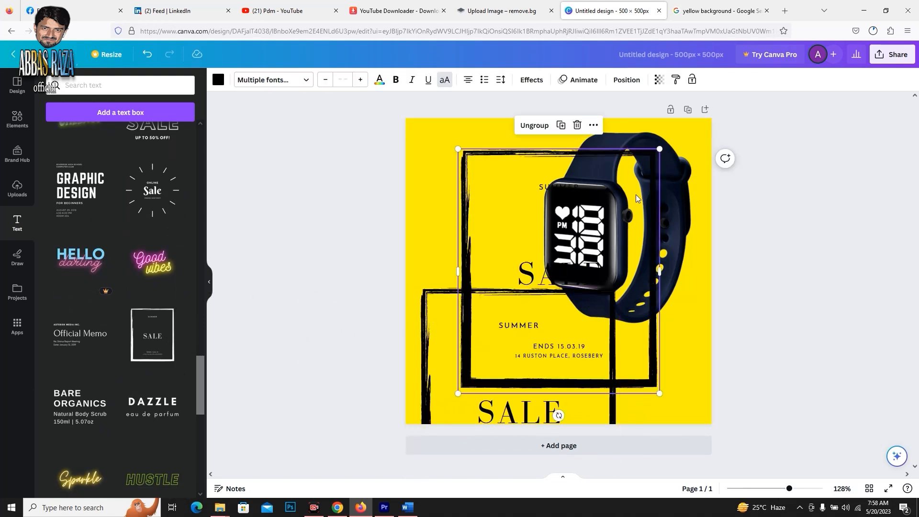
{"action": "left_click", "coordinate": [577, 125]}
Shrink the SALE frame beside the watch and set the size of its 20% OFF line to 10.7.
{"action": "left_click_drag", "start_coordinate": [500, 287], "coordinate": [474, 188]}
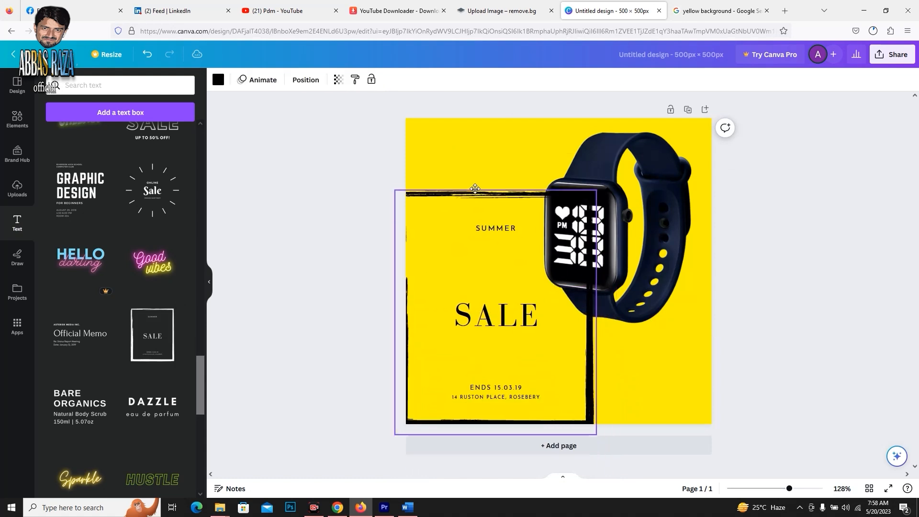
{"action": "left_click_drag", "start_coordinate": [596, 433], "coordinate": [515, 330]}
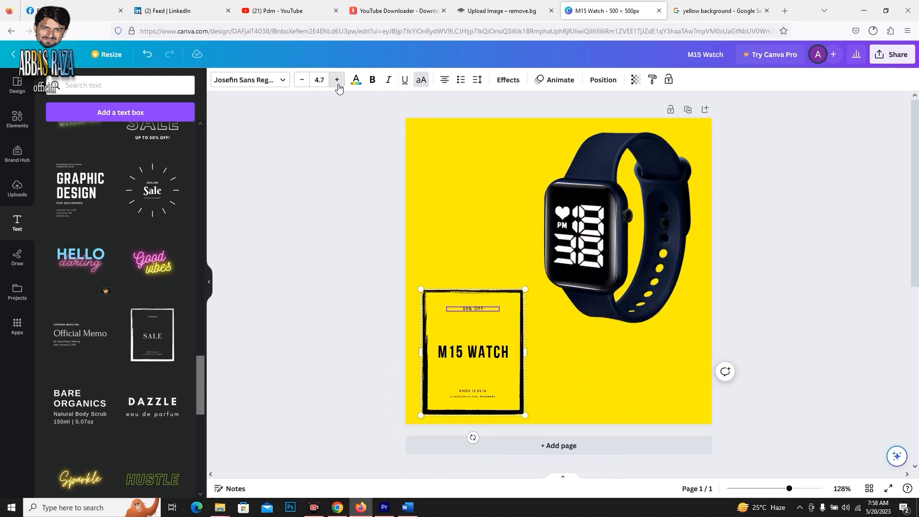
{"action": "left_click", "coordinate": [337, 80]}
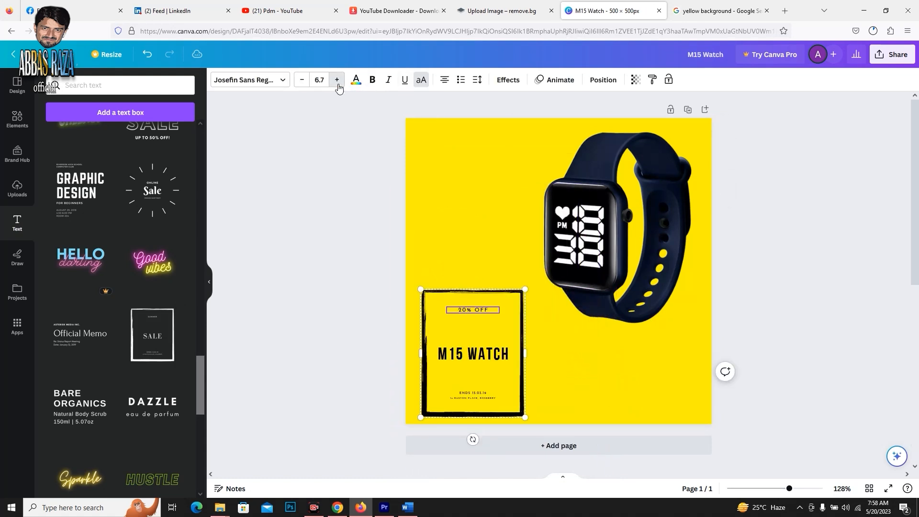
{"action": "left_click", "coordinate": [337, 80]}
{"action": "left_click", "coordinate": [337, 80]}
{"action": "left_click", "coordinate": [337, 80]}
{"action": "left_click", "coordinate": [337, 80]}
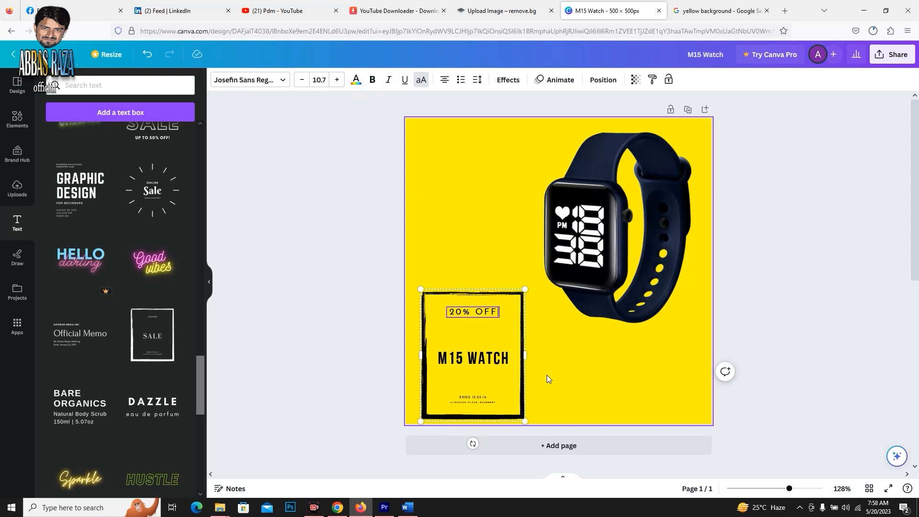
Delete the end-date line and the address line from the framed text.
{"action": "left_click", "coordinate": [472, 401]}
{"action": "left_click", "coordinate": [474, 397]}
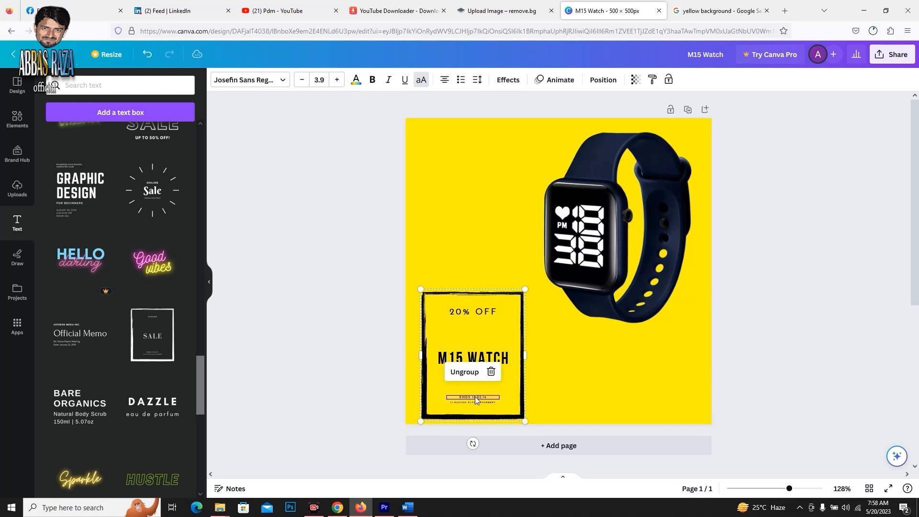
{"action": "key", "text": "Delete"}
{"action": "left_click", "coordinate": [480, 402]}
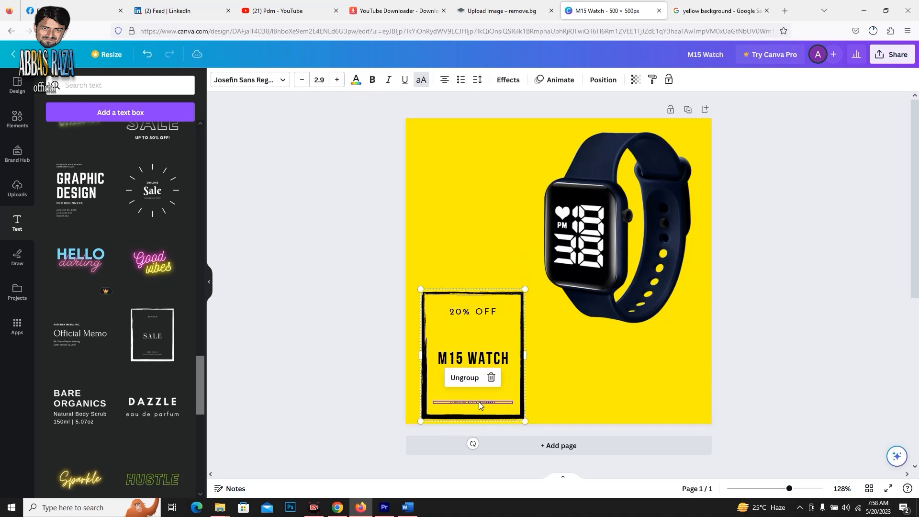
{"action": "key", "text": "Delete"}
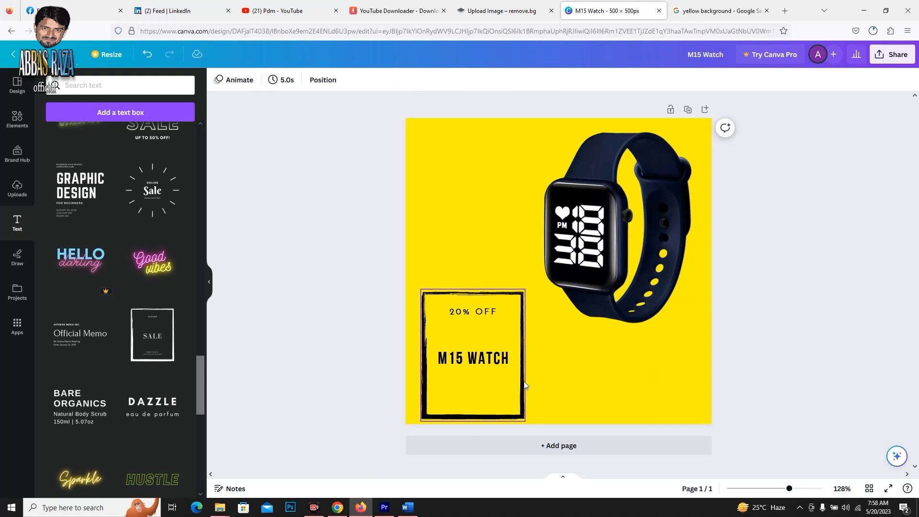
Delete the whole framed M15 WATCH text group and leave the background photo's crop mode.
{"action": "left_click_drag", "start_coordinate": [524, 383], "coordinate": [530, 382]}
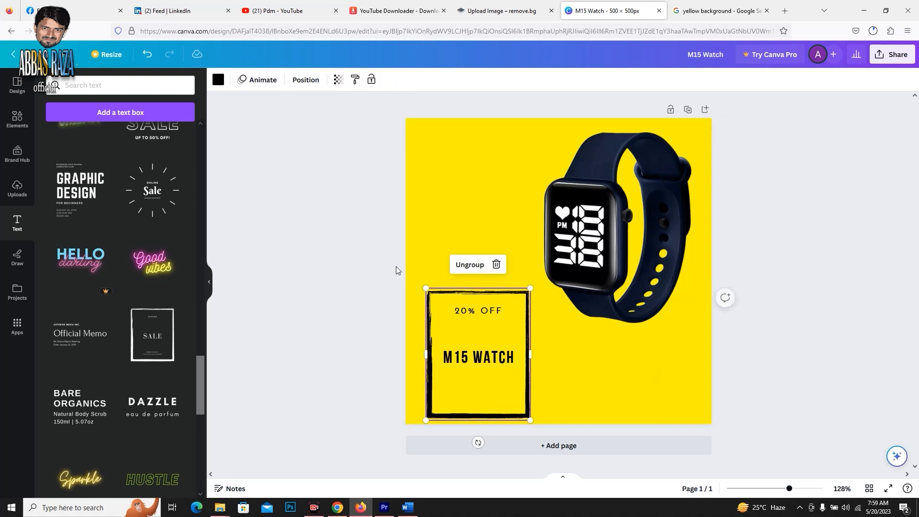
{"action": "left_click", "coordinate": [496, 268]}
{"action": "left_click", "coordinate": [496, 281]}
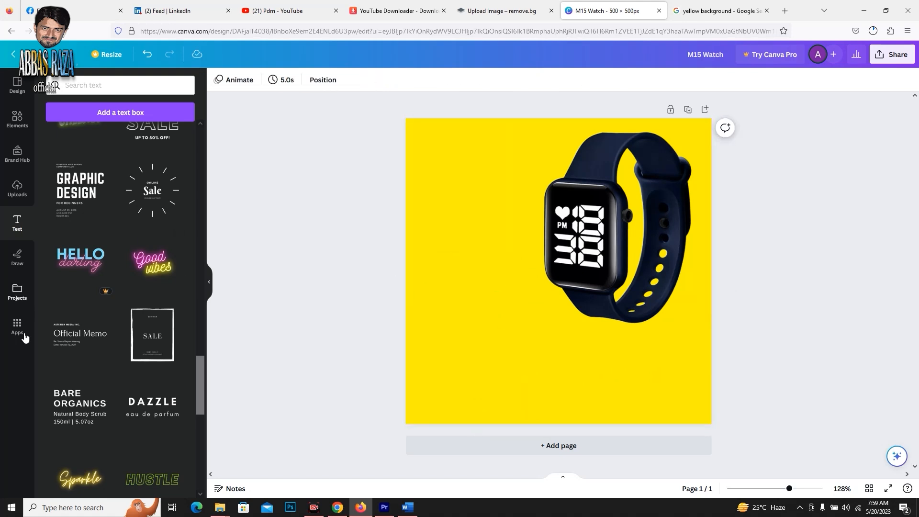
{"action": "left_click", "coordinate": [465, 191]}
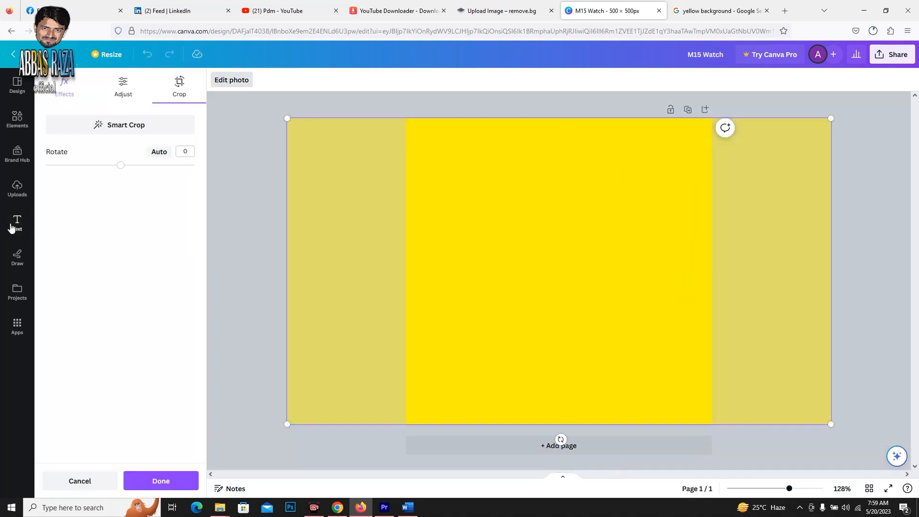
{"action": "left_click", "coordinate": [889, 146]}
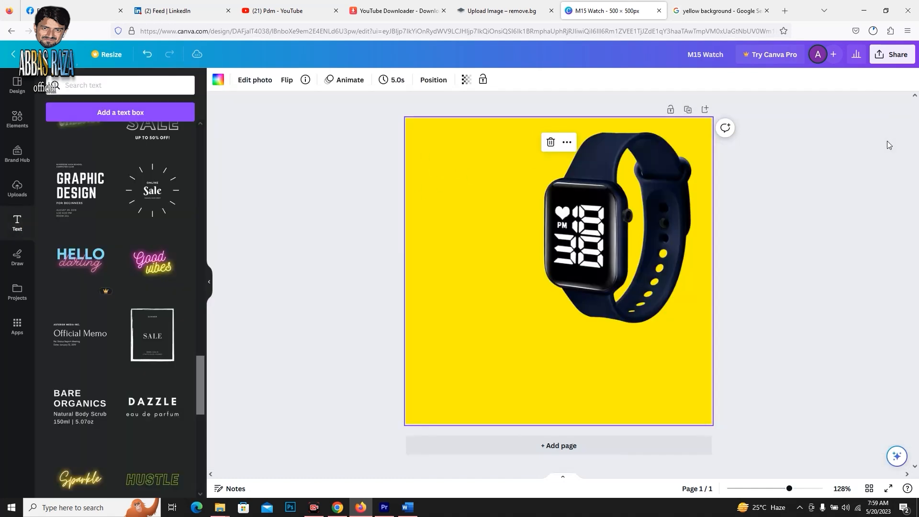
Add a heading reading "M15 Watch" and place it below the watch.
{"action": "scroll", "coordinate": [68, 231], "scroll_direction": "up", "scroll_amount": 8}
{"action": "scroll", "coordinate": [69, 232], "scroll_direction": "up", "scroll_amount": 6}
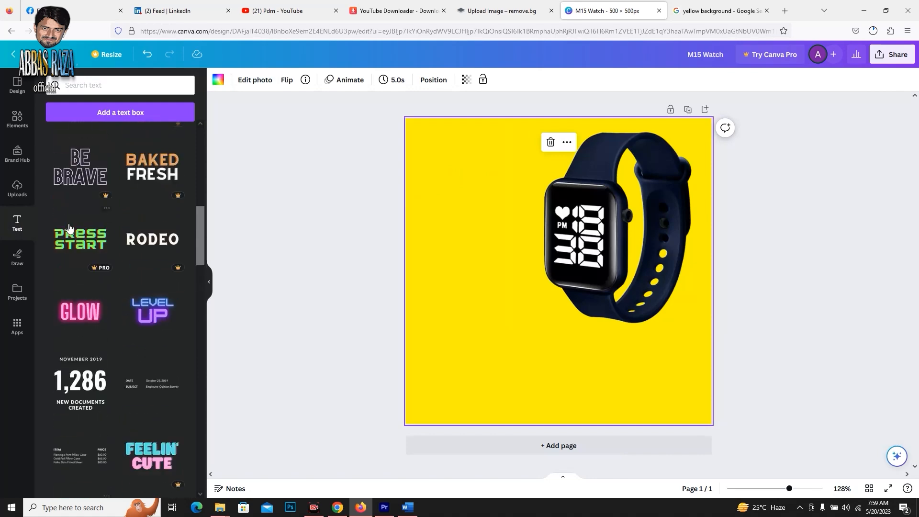
{"action": "left_click", "coordinate": [98, 200]}
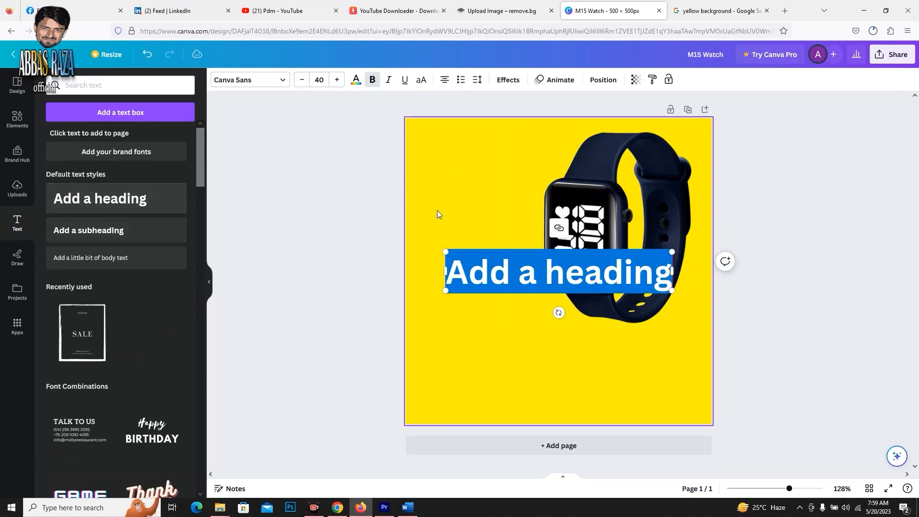
{"action": "type", "text": "M15 Watch"}
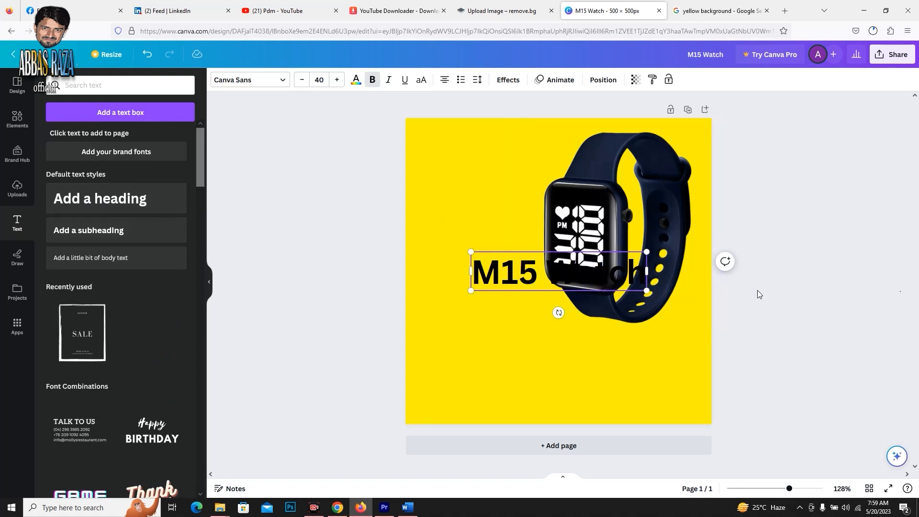
{"action": "left_click_drag", "start_coordinate": [521, 280], "coordinate": [494, 394]}
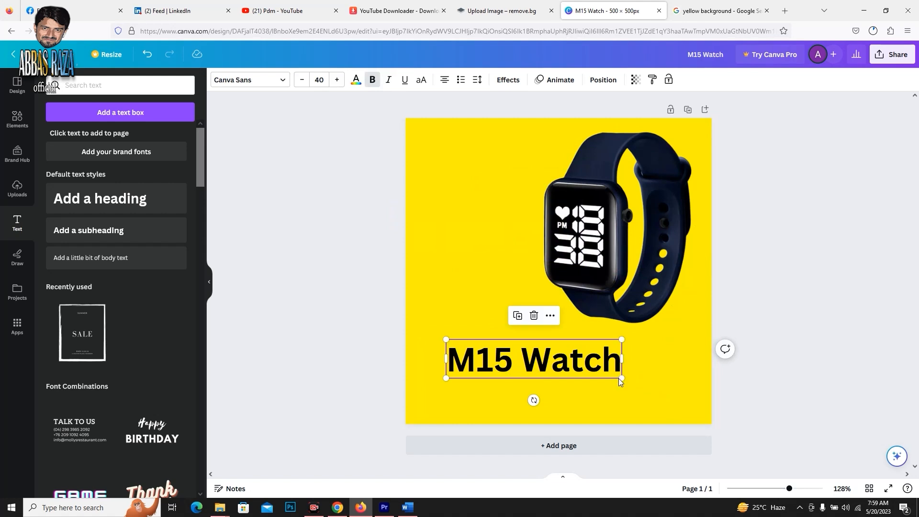
Set the M15 Watch heading's font size to 50 and center it on the page together with the watch.
{"action": "left_click", "coordinate": [338, 80]}
{"action": "left_click", "coordinate": [338, 79]}
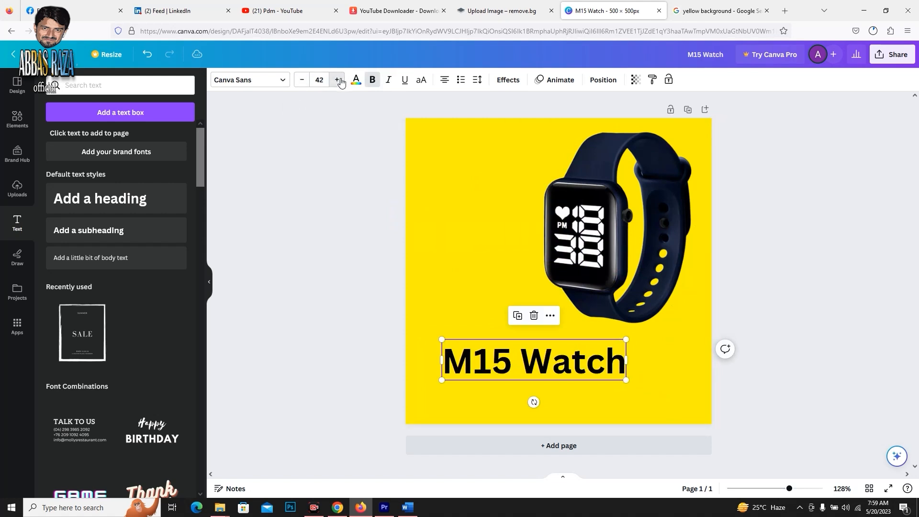
{"action": "left_click", "coordinate": [338, 79]}
{"action": "left_click", "coordinate": [338, 80]}
{"action": "left_click", "coordinate": [338, 80]}
{"action": "left_click", "coordinate": [338, 79]}
{"action": "left_click", "coordinate": [337, 79]}
{"action": "left_click", "coordinate": [337, 79]}
{"action": "left_click", "coordinate": [338, 80]}
{"action": "left_click", "coordinate": [338, 80]}
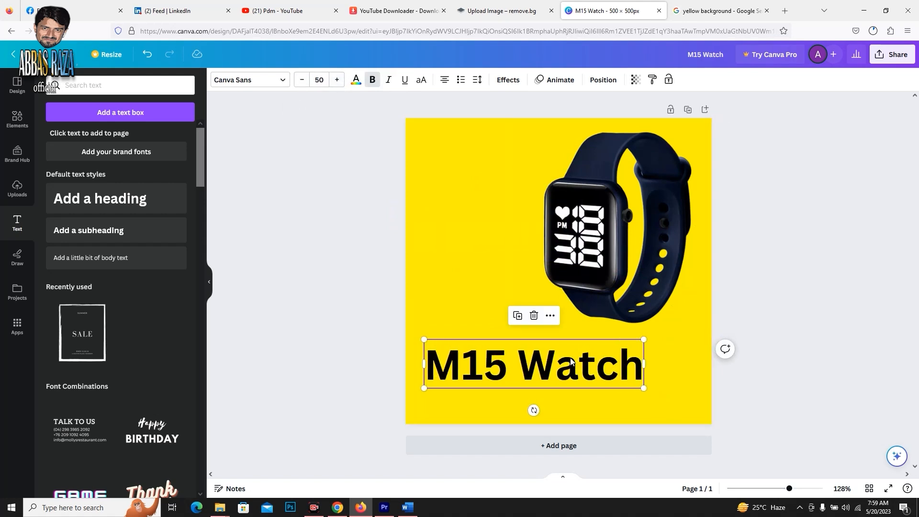
{"action": "left_click_drag", "start_coordinate": [571, 359], "coordinate": [592, 357]}
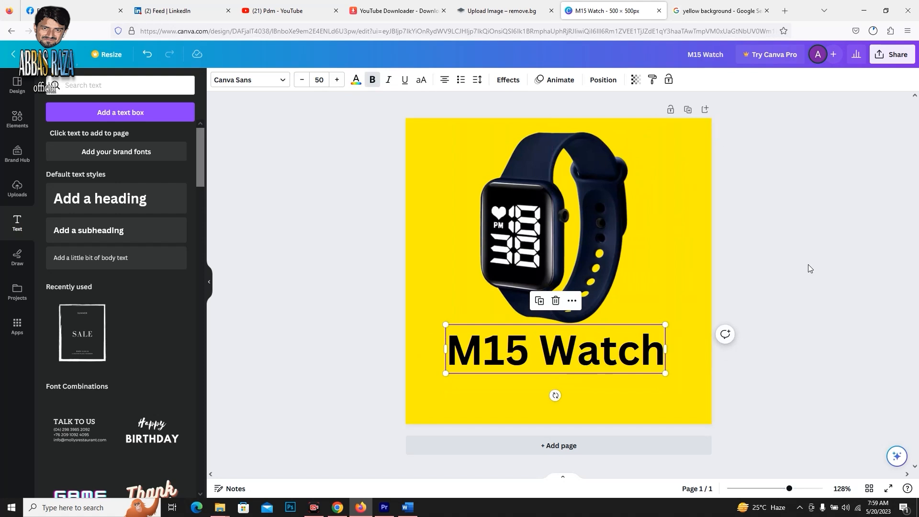
{"action": "left_click", "coordinate": [807, 264]}
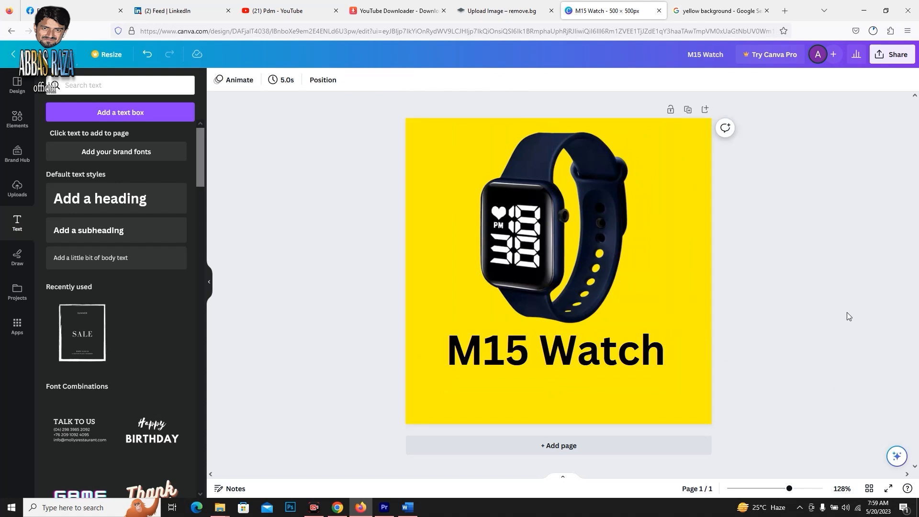
Download the finished M15 Watch design as a JPG file.
{"action": "left_click", "coordinate": [892, 54]}
{"action": "left_click", "coordinate": [760, 301]}
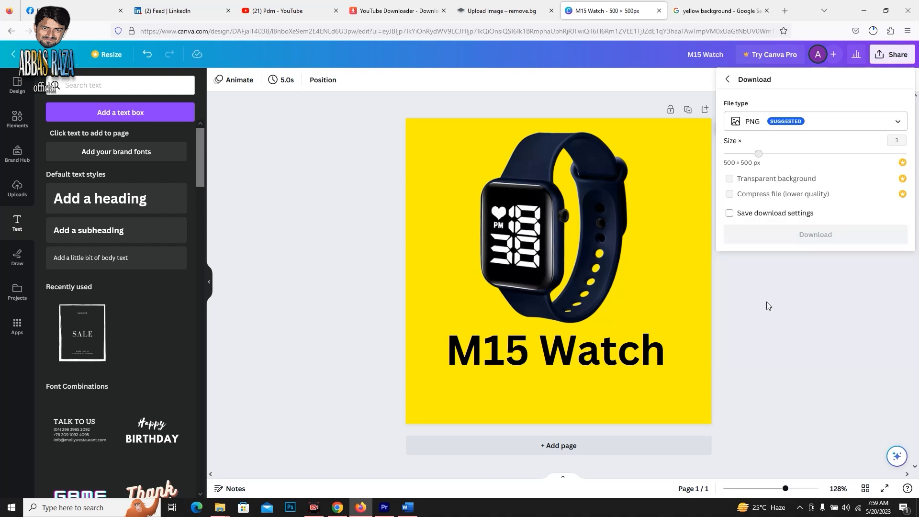
{"action": "left_click", "coordinate": [799, 123]}
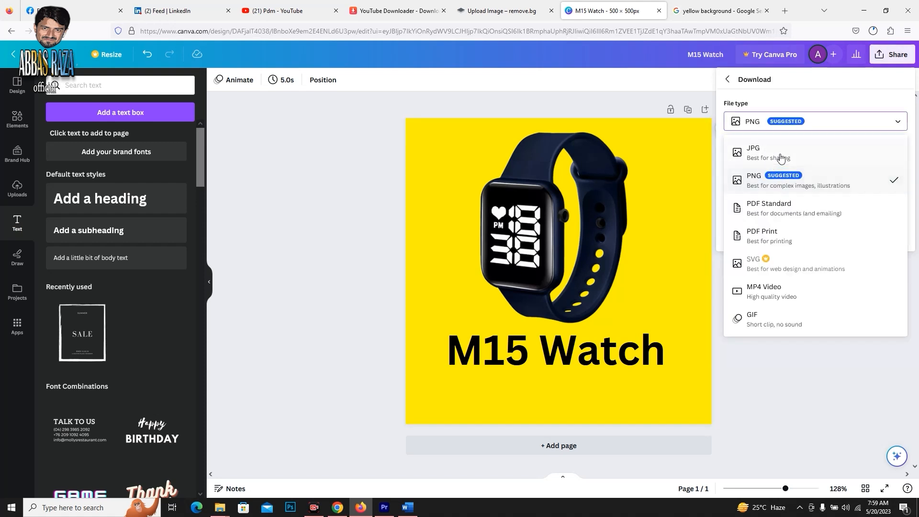
{"action": "left_click", "coordinate": [780, 157]}
{"action": "left_click", "coordinate": [819, 242]}
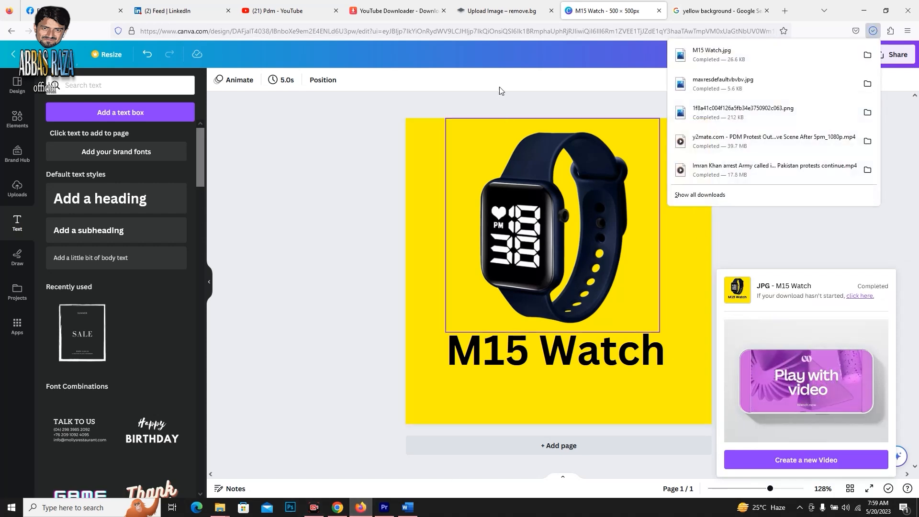
Switch to Chrome's Daraz product form and add image 1 from the Tripod folder to the product images.
{"action": "left_click", "coordinate": [337, 508]}
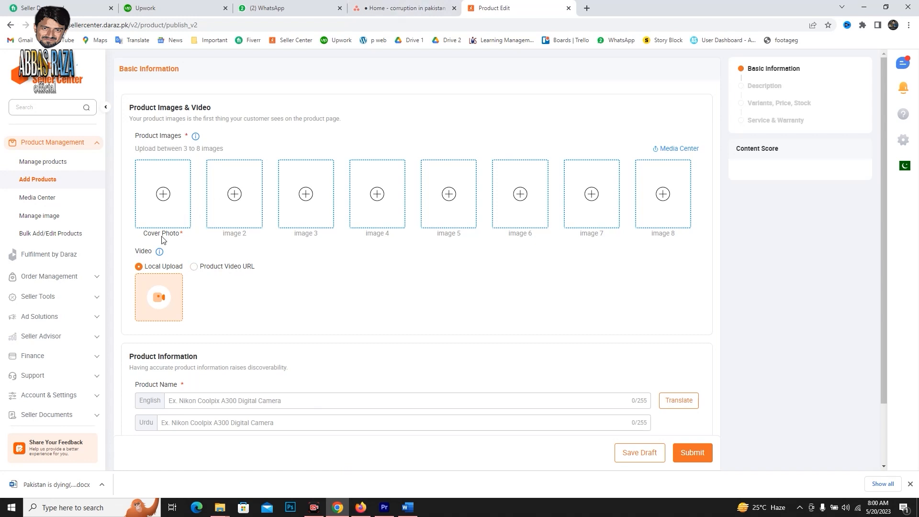
{"action": "left_click", "coordinate": [163, 195]}
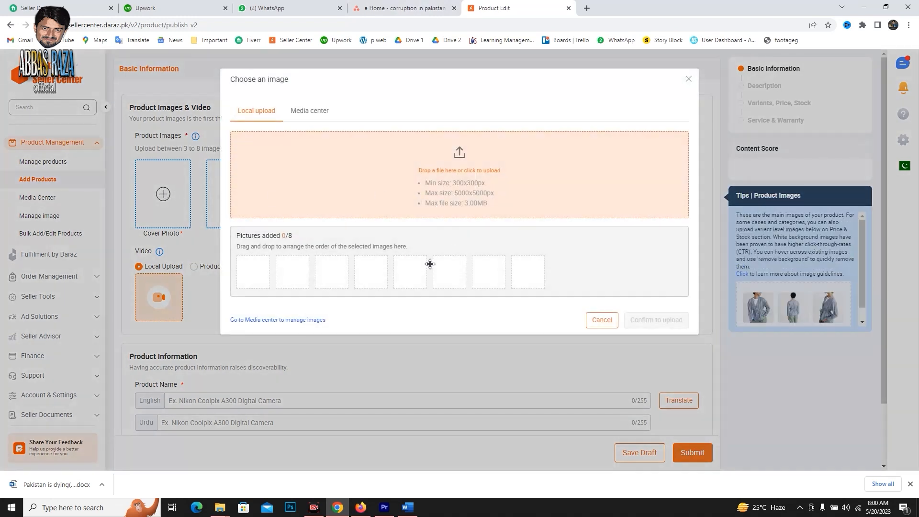
{"action": "left_click", "coordinate": [460, 157]}
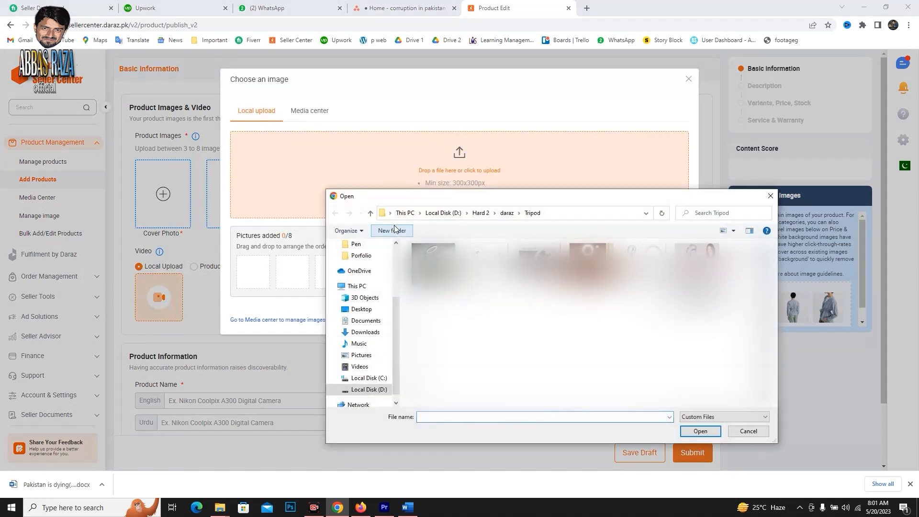
{"action": "left_click", "coordinate": [370, 213]}
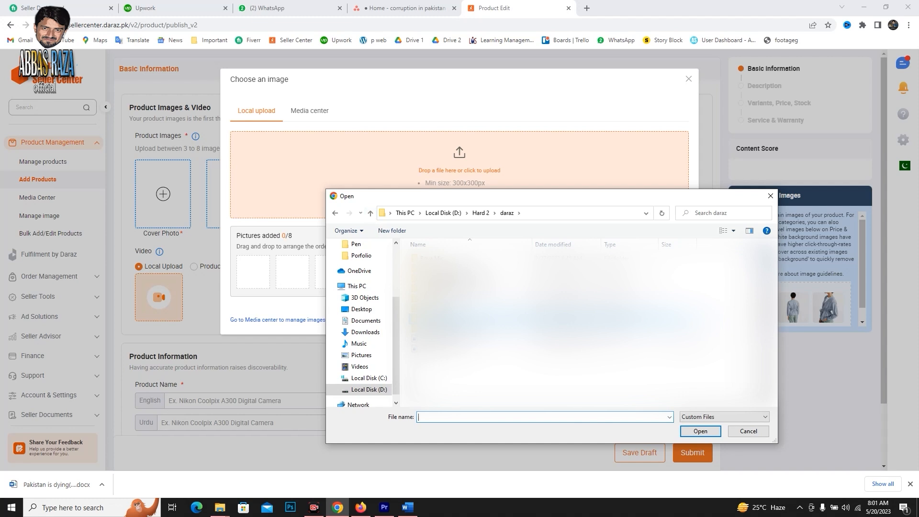
{"action": "double_click", "coordinate": [445, 318]}
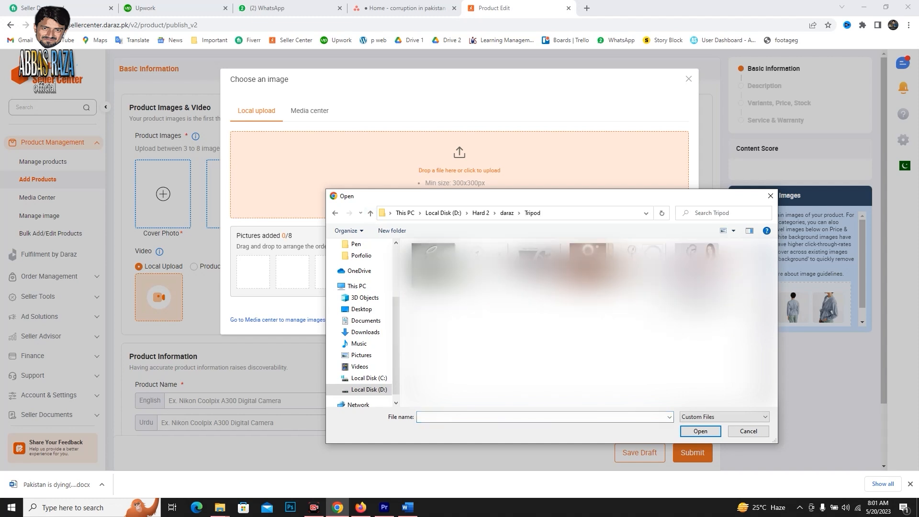
{"action": "left_click", "coordinate": [699, 432]}
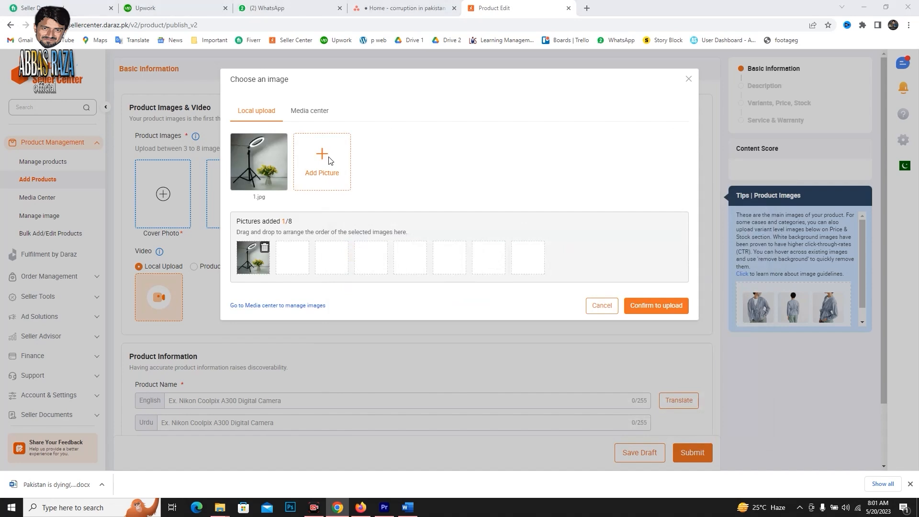
Add images 2 and 3 from the Tripod folder to the product's picture selection.
{"action": "left_click", "coordinate": [329, 160]}
{"action": "left_click", "coordinate": [487, 271]}
{"action": "left_click", "coordinate": [700, 431]}
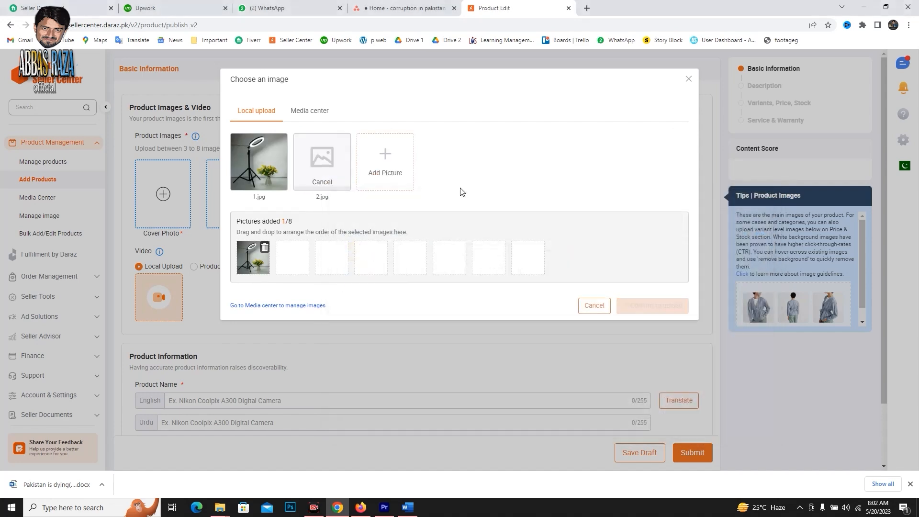
{"action": "left_click", "coordinate": [398, 173]}
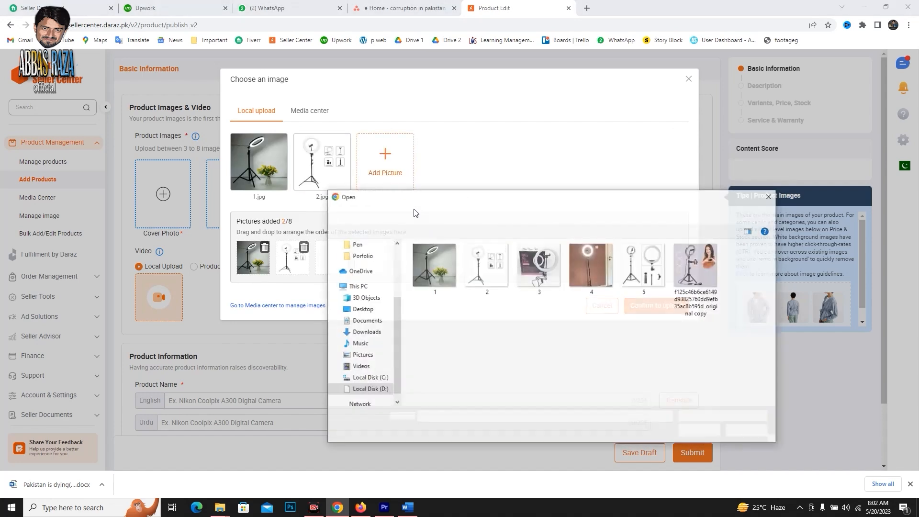
{"action": "left_click", "coordinate": [539, 267]}
{"action": "left_click", "coordinate": [699, 431]}
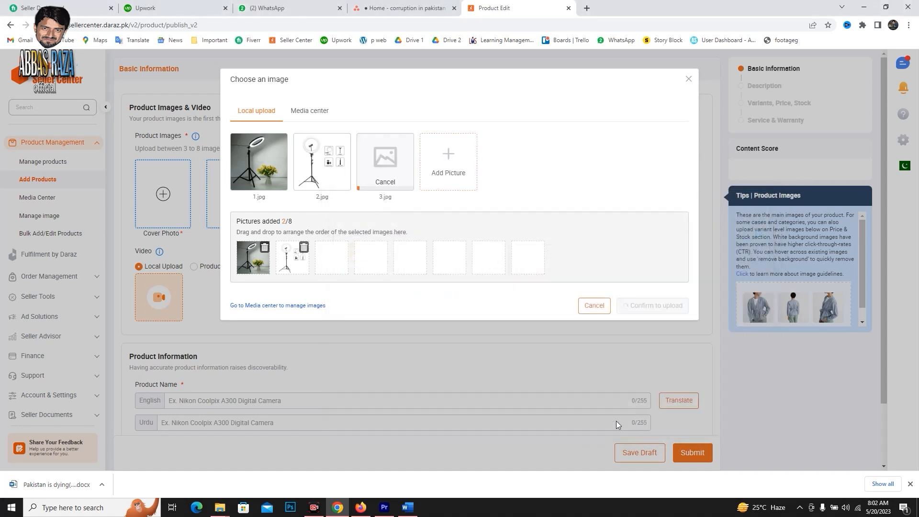
Add images 4, 5 and the one ending in "_original copy", and confirm the upload of all selected pictures.
{"action": "left_click", "coordinate": [480, 194]}
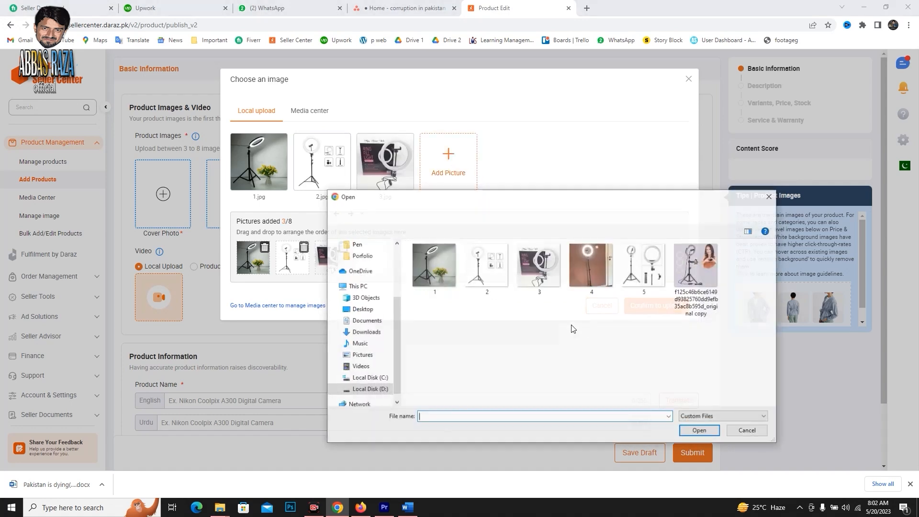
{"action": "left_click", "coordinate": [583, 276]}
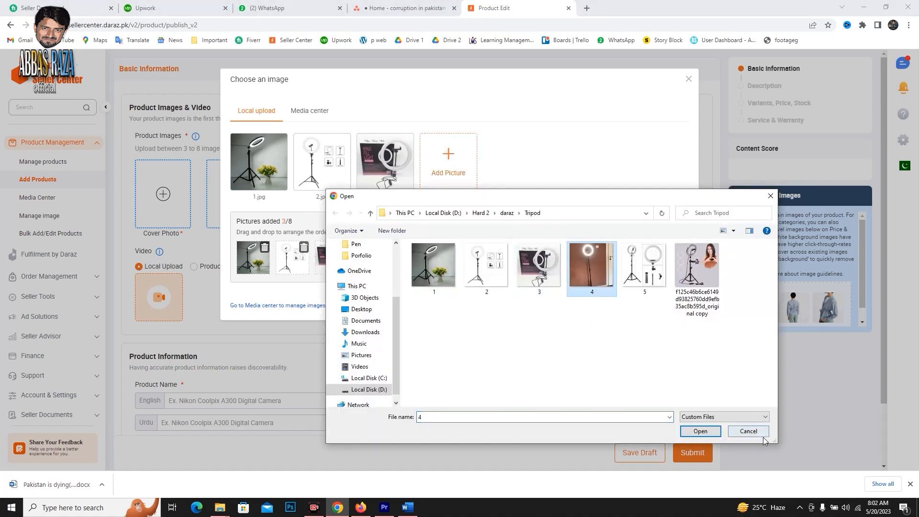
{"action": "left_click", "coordinate": [700, 432]}
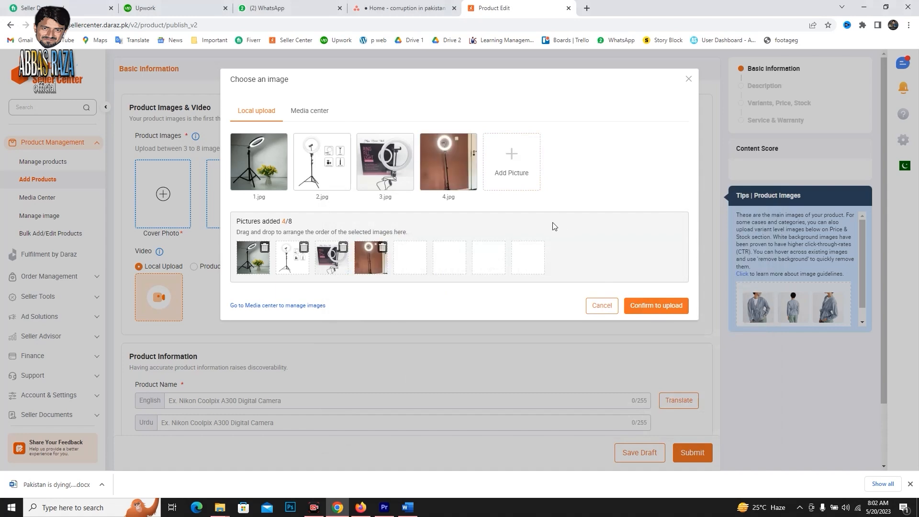
{"action": "left_click", "coordinate": [510, 161]}
{"action": "left_click", "coordinate": [644, 280]}
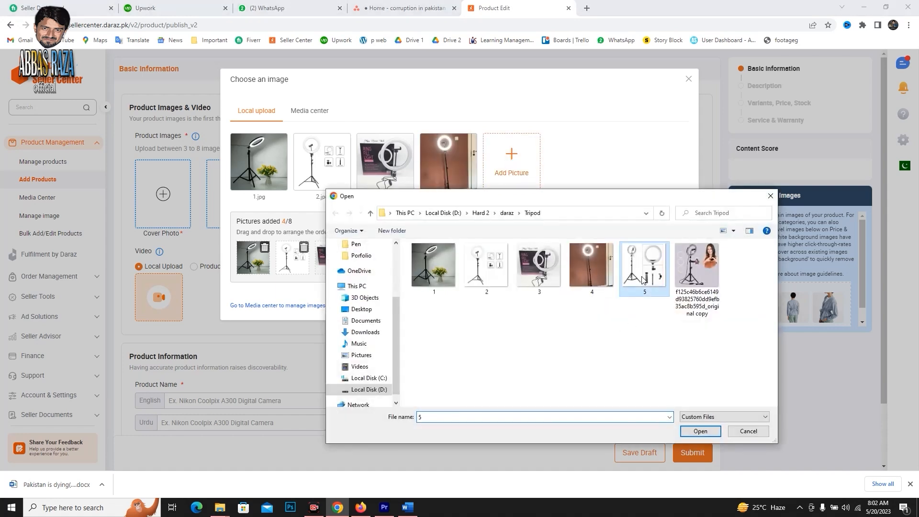
{"action": "left_click", "coordinate": [699, 432]}
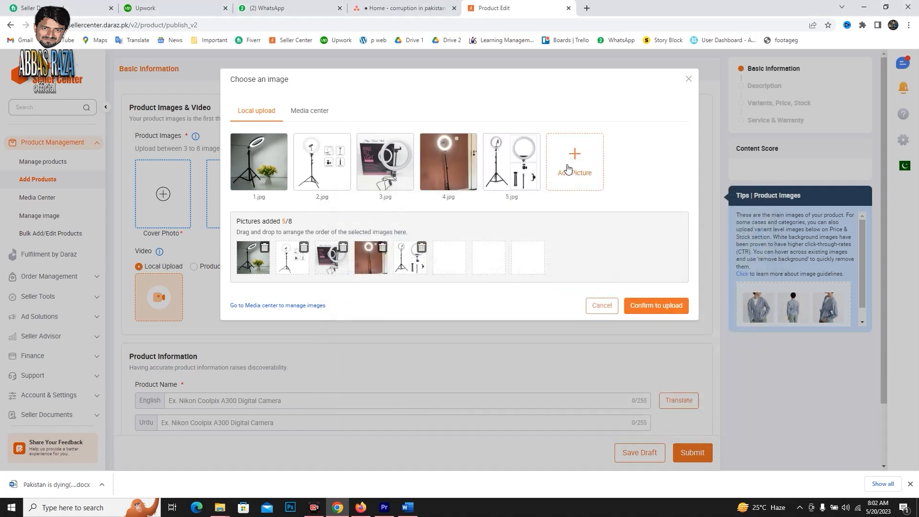
{"action": "left_click", "coordinate": [692, 292]}
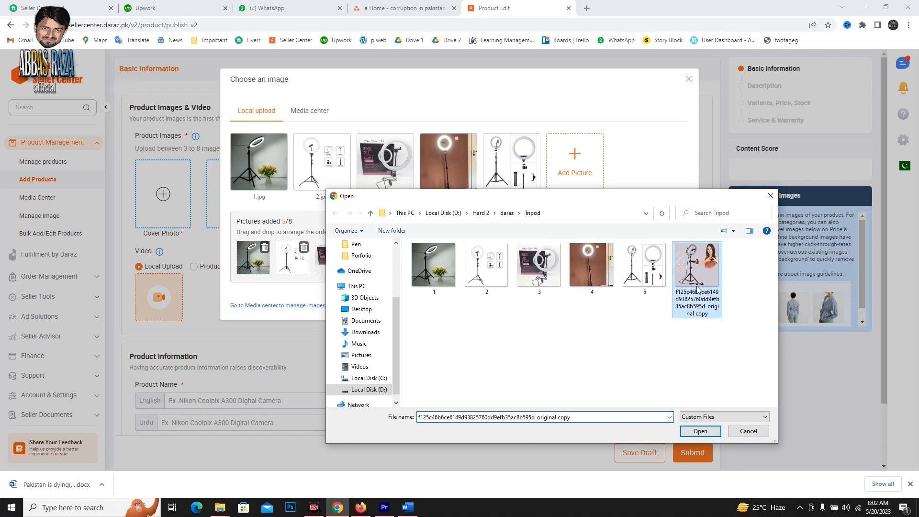
{"action": "left_click", "coordinate": [699, 430]}
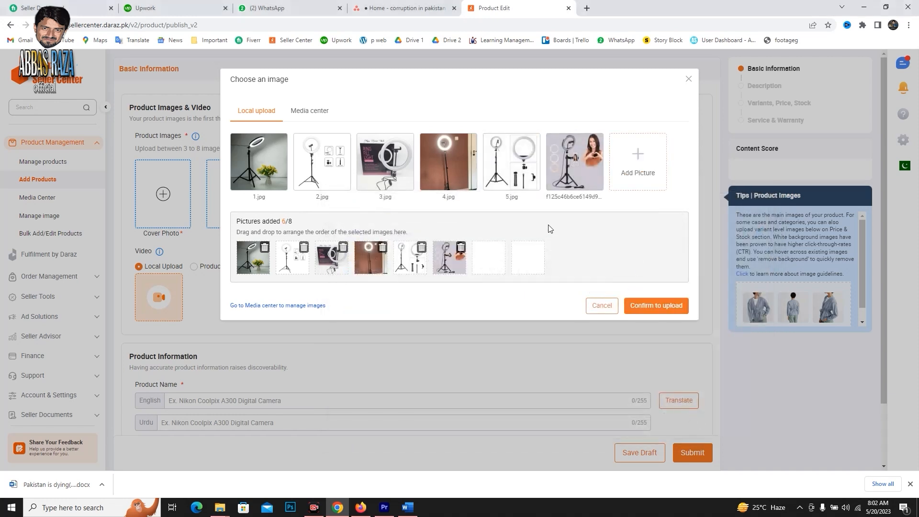
{"action": "left_click", "coordinate": [645, 310]}
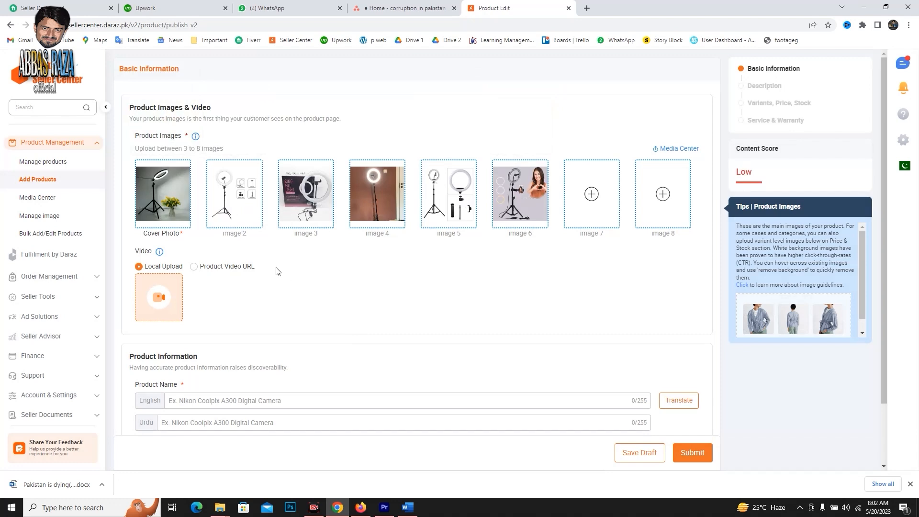
Leave the product form at the English product name and open the Daraz shopping site in a new browser tab.
{"action": "scroll", "coordinate": [275, 272], "scroll_direction": "down", "scroll_amount": 2}
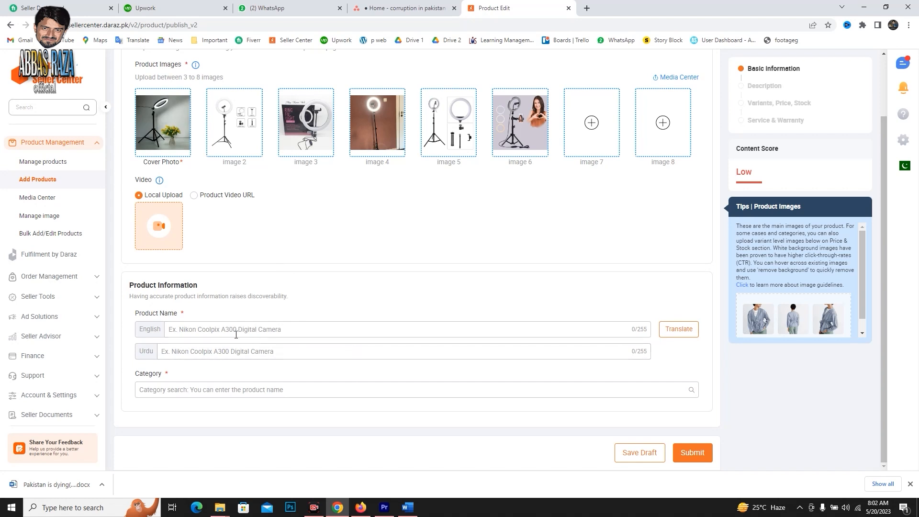
{"action": "left_click", "coordinate": [175, 330]}
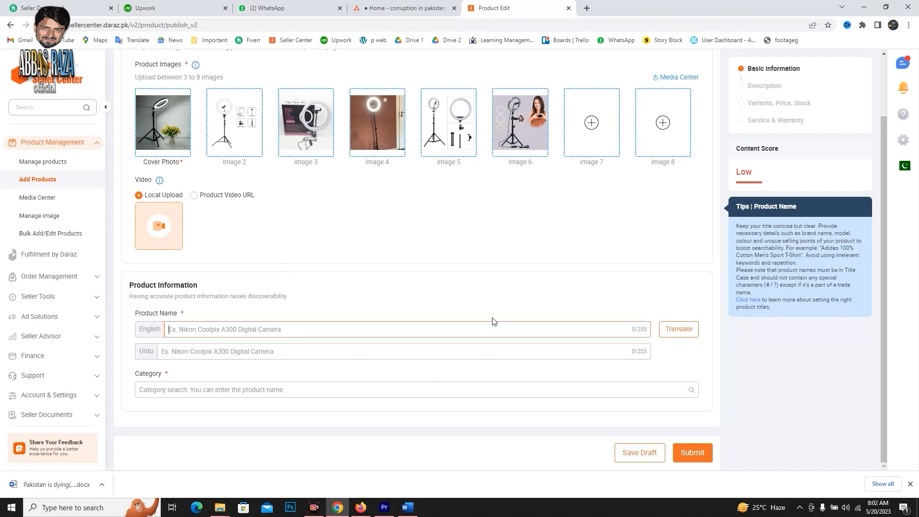
{"action": "left_click", "coordinate": [588, 7]}
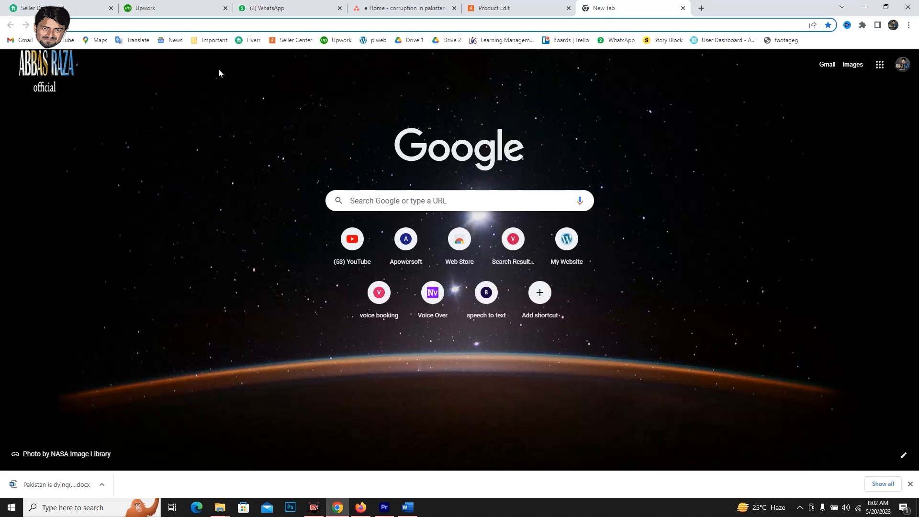
{"action": "type", "text": "daraz"}
{"action": "key", "text": "Return"}
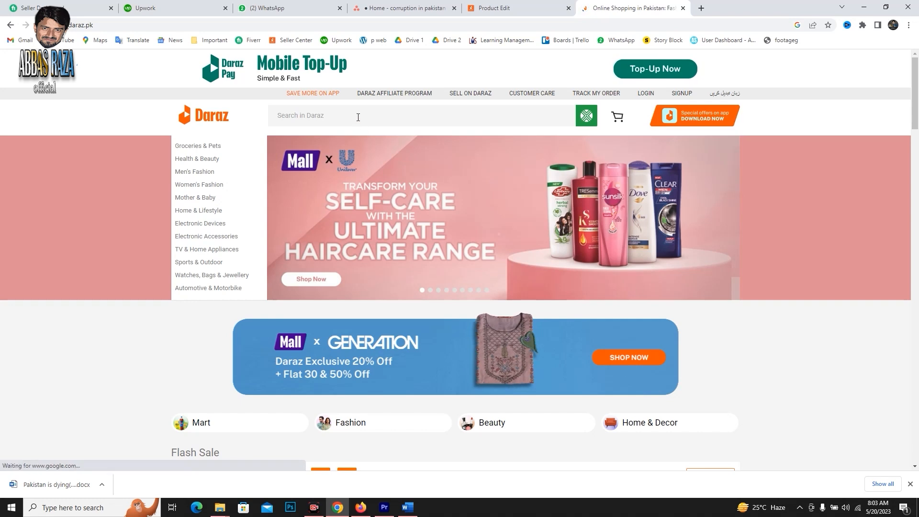
Search Daraz for "tripod stand for mobile" and look through the listings for a comparable ring light tripod.
{"action": "left_click", "coordinate": [358, 117]}
{"action": "type", "text": "trip"}
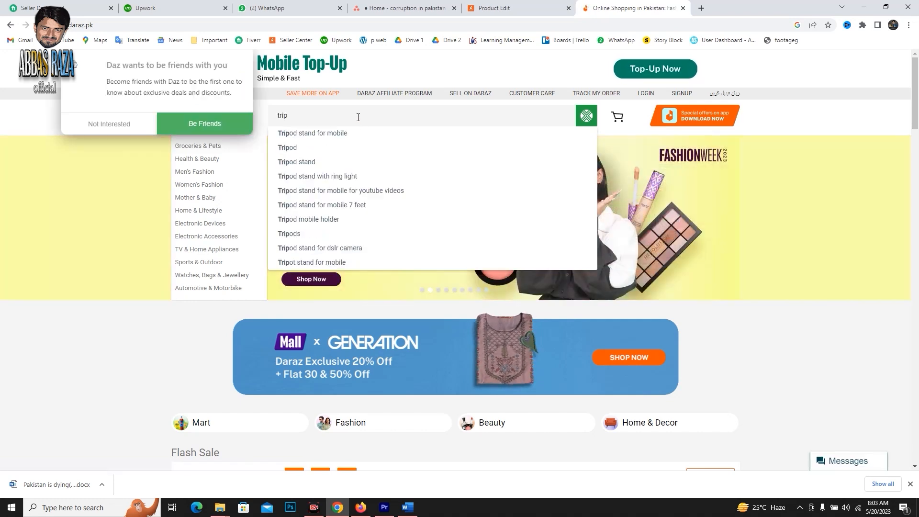
{"action": "left_click", "coordinate": [325, 134]}
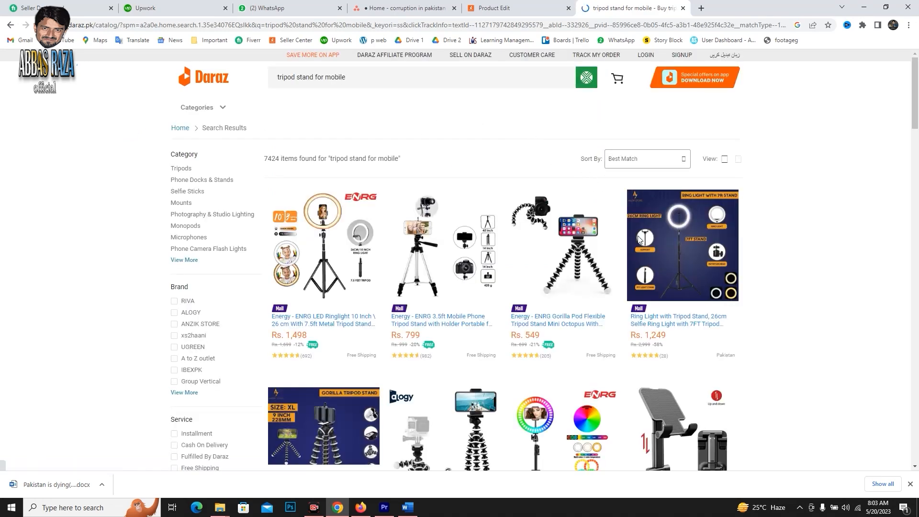
{"action": "scroll", "coordinate": [357, 291], "scroll_direction": "down", "scroll_amount": 2}
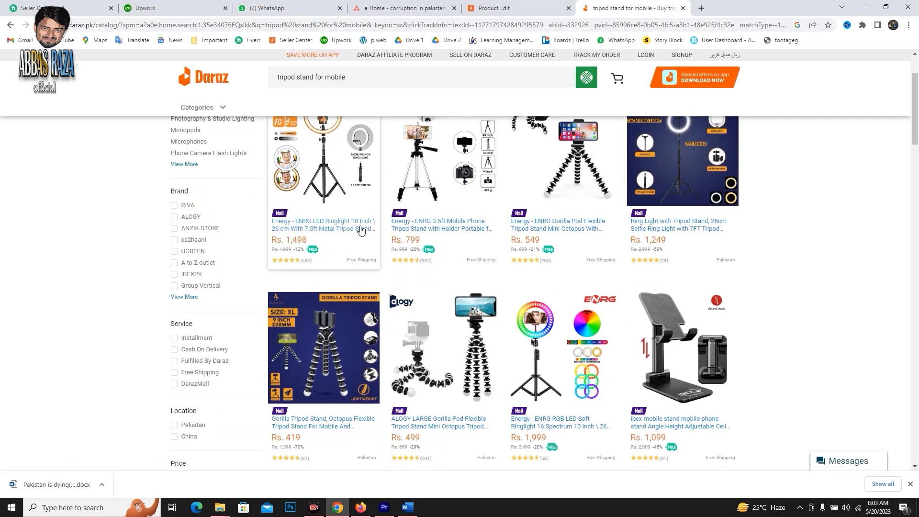
{"action": "scroll", "coordinate": [368, 229], "scroll_direction": "down", "scroll_amount": 5}
{"action": "scroll", "coordinate": [383, 225], "scroll_direction": "down", "scroll_amount": 10}
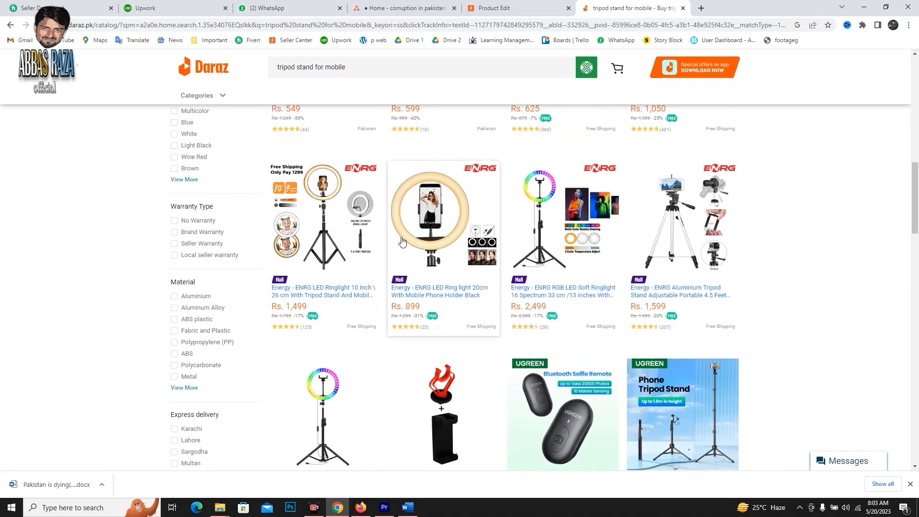
{"action": "scroll", "coordinate": [384, 297], "scroll_direction": "down", "scroll_amount": 5}
{"action": "scroll", "coordinate": [383, 296], "scroll_direction": "up", "scroll_amount": 8}
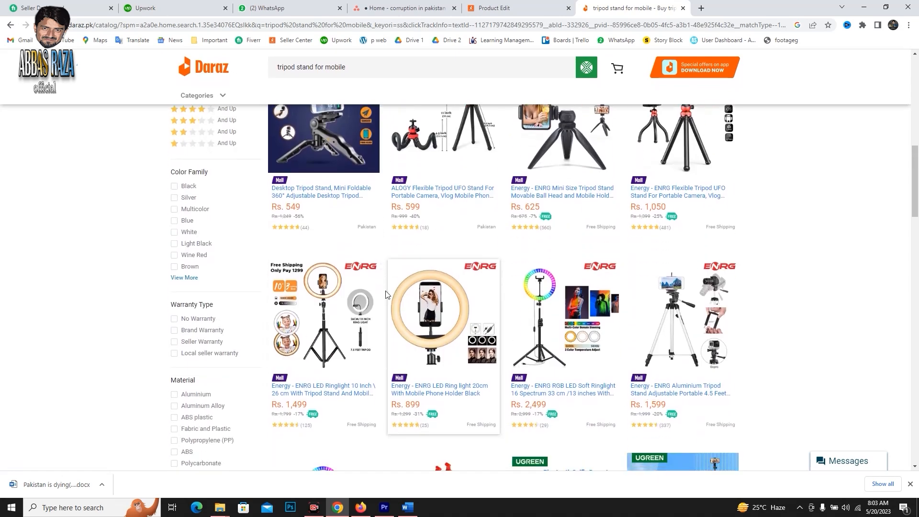
{"action": "scroll", "coordinate": [383, 297], "scroll_direction": "down", "scroll_amount": 4}
Search Daraz for "ring light" and open the Rs. 1,399 listing for the 26CM Selfie LED Ring Light with 7ft Tripod Stand.
{"action": "left_click", "coordinate": [316, 72]}
{"action": "type", "text": "ring light"}
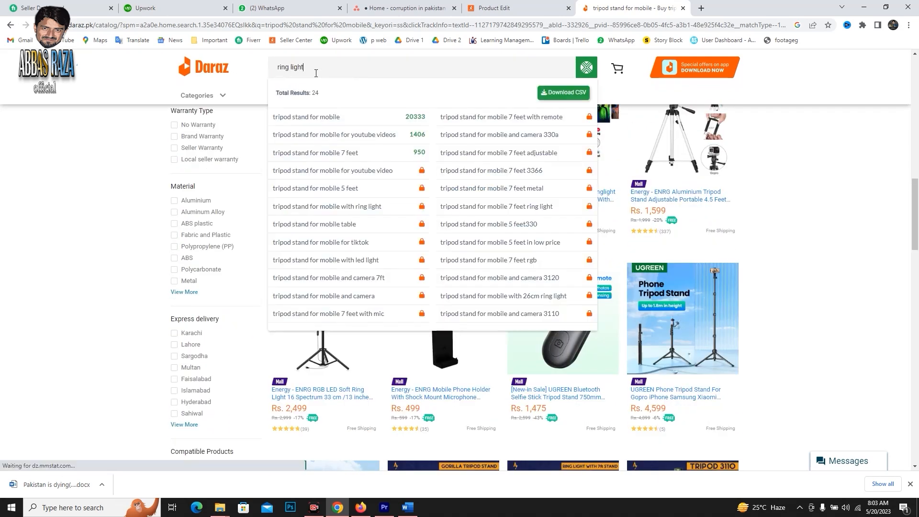
{"action": "key", "text": "Return"}
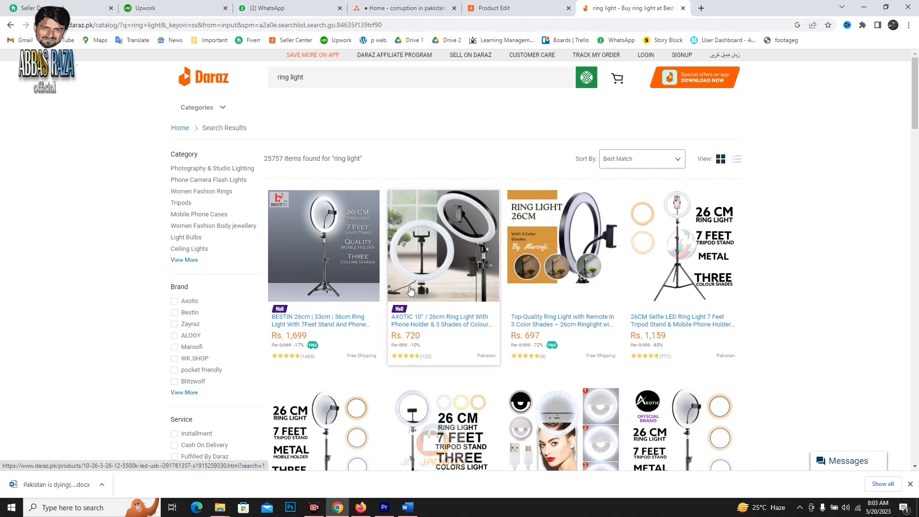
{"action": "scroll", "coordinate": [417, 289], "scroll_direction": "down", "scroll_amount": 3}
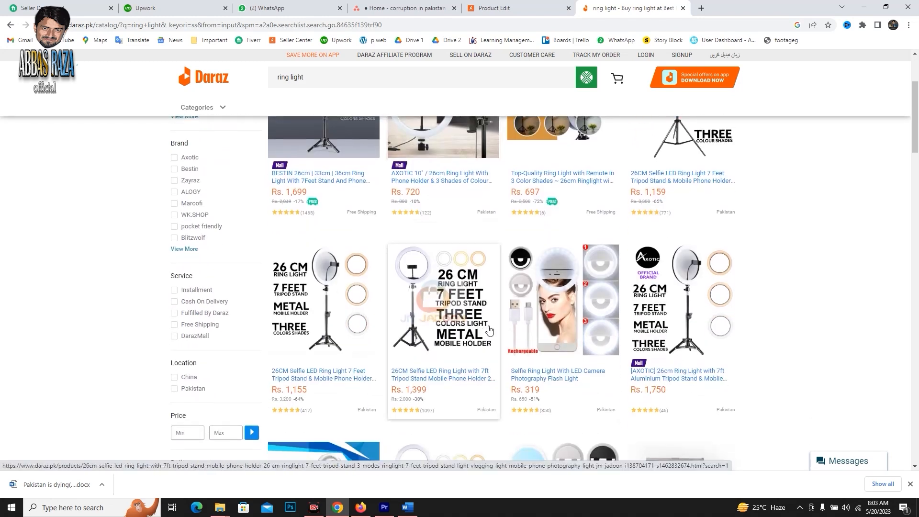
{"action": "left_click", "coordinate": [458, 319]}
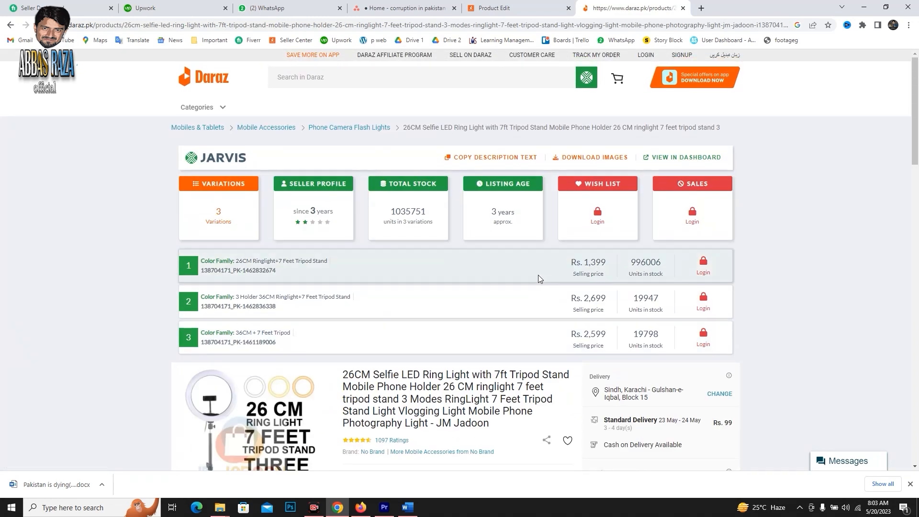
Copy the ring light listing's title without the seller name at its end and return to the product form.
{"action": "scroll", "coordinate": [408, 266], "scroll_direction": "down", "scroll_amount": 2}
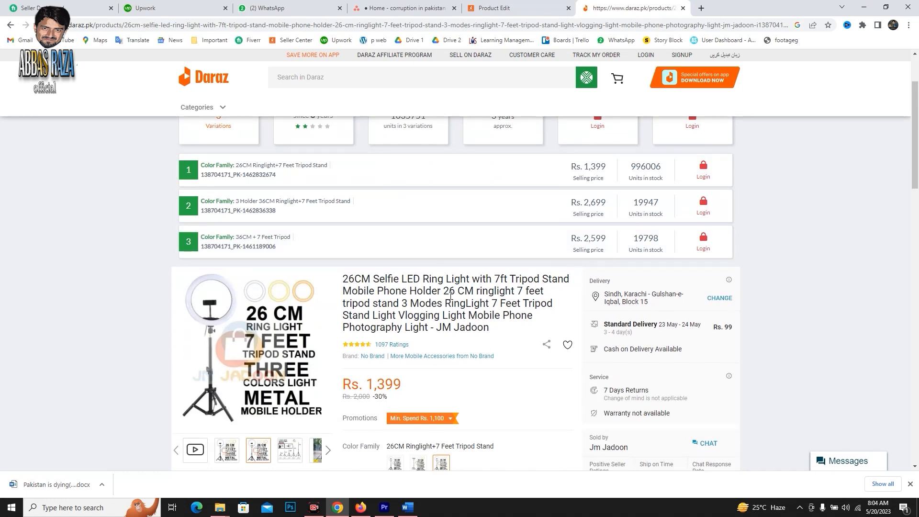
{"action": "left_click_drag", "start_coordinate": [359, 278], "coordinate": [432, 328]}
{"action": "right_click", "coordinate": [429, 300]}
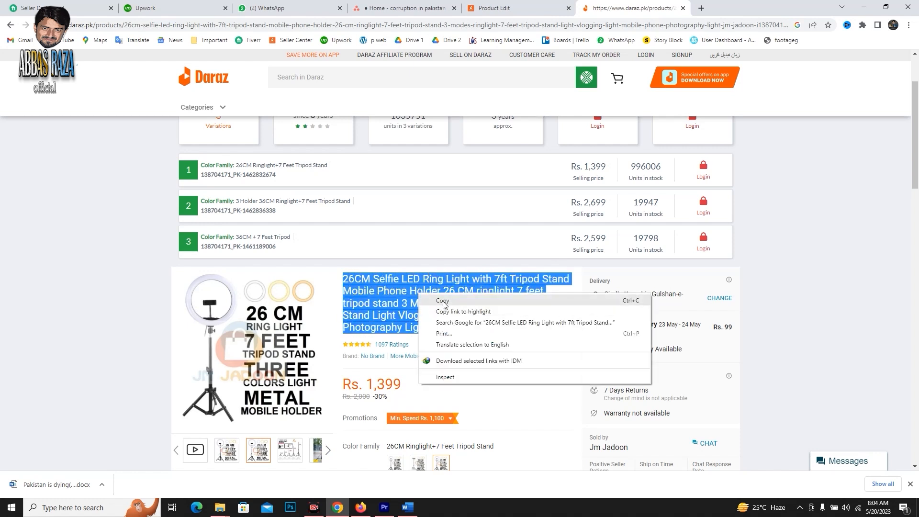
{"action": "left_click", "coordinate": [448, 301]}
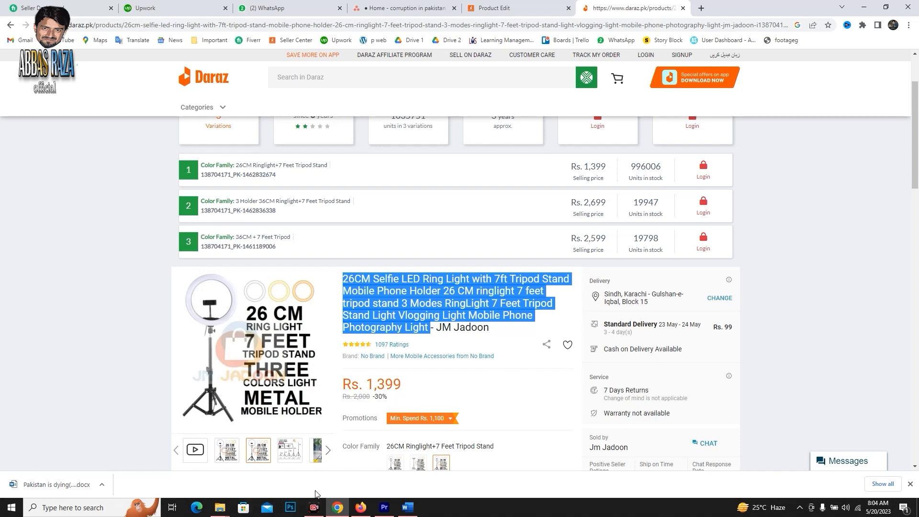
{"action": "left_click", "coordinate": [10, 25]}
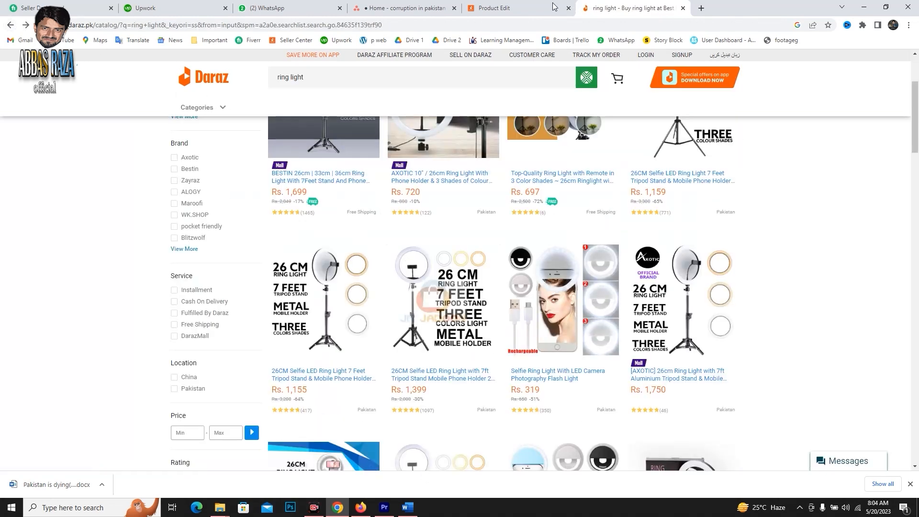
{"action": "key", "text": "ctrl+shift+Tab"}
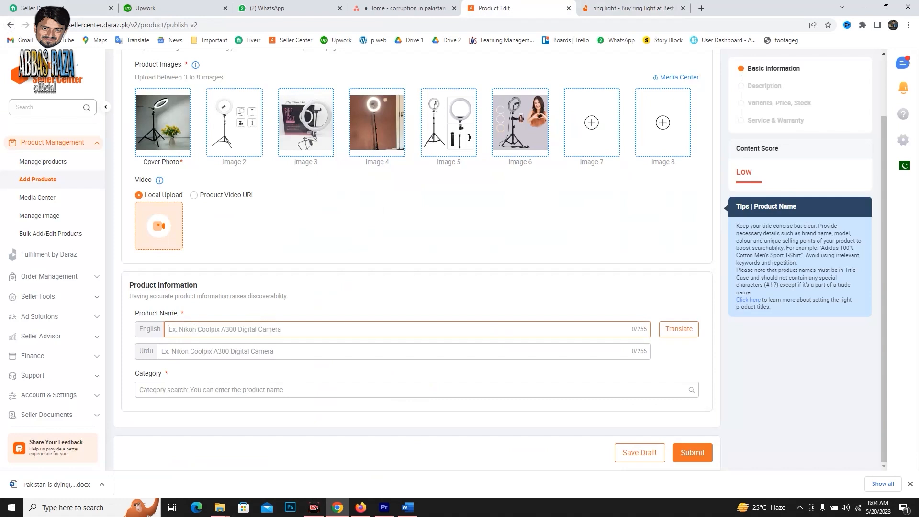
Paste the copied title as the English product name and replace everything after "7 Feet Tripod" with a "|" separator.
{"action": "key", "text": "ctrl+v"}
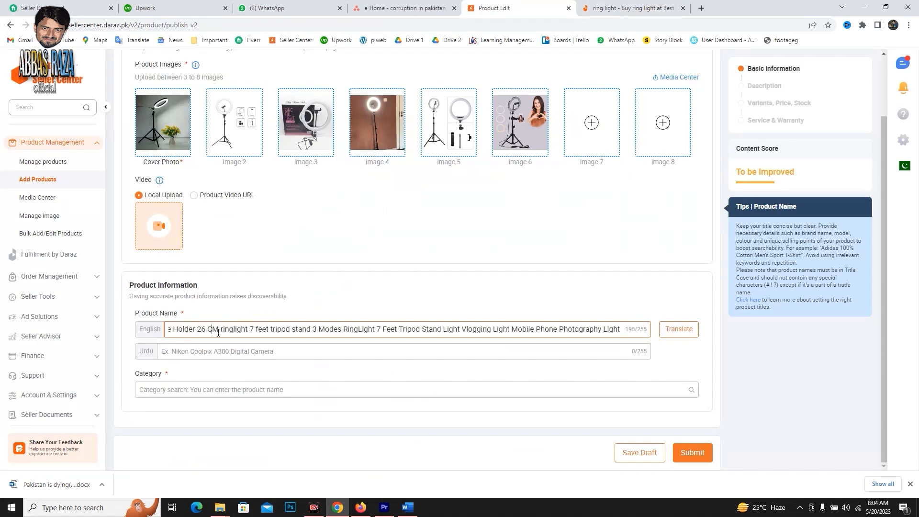
{"action": "key", "text": "Left"}
{"action": "key", "text": "Left"}
{"action": "key", "text": "Left"}
{"action": "key", "text": "Left"}
{"action": "key", "text": "Left"}
{"action": "key", "text": "Left"}
{"action": "key", "text": "Left"}
{"action": "key", "text": "Left"}
{"action": "key", "text": "Left"}
{"action": "key", "text": "Left"}
{"action": "key", "text": "Left"}
{"action": "key", "text": "Left"}
{"action": "key", "text": "Left"}
{"action": "key", "text": "Left"}
{"action": "key", "text": "Left"}
{"action": "key", "text": "Left"}
{"action": "key", "text": "Left"}
{"action": "key", "text": "Left"}
{"action": "key", "text": "Left"}
{"action": "key", "text": "Left"}
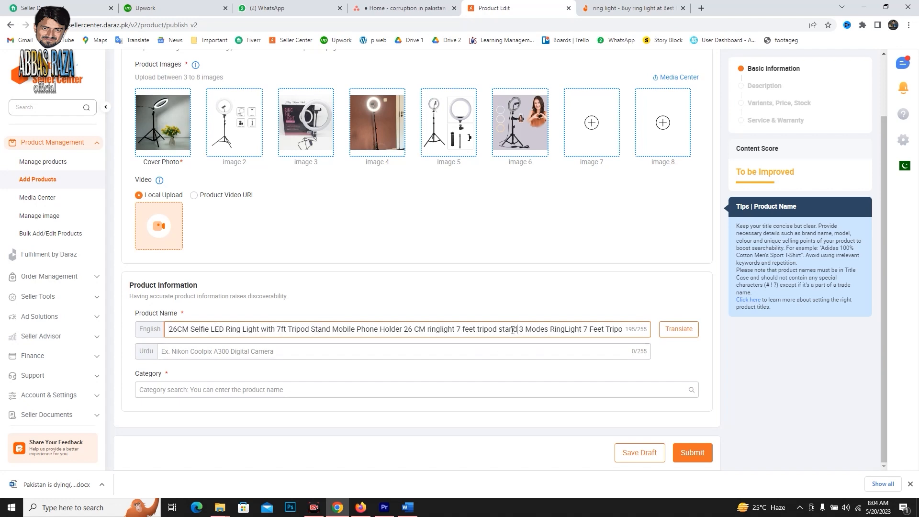
{"action": "key", "text": "Right"}
{"action": "key", "text": "Right"}
{"action": "key", "text": "Right"}
{"action": "key", "text": "Right"}
{"action": "key", "text": "Right"}
{"action": "key", "text": "Right"}
{"action": "key", "text": "Right"}
{"action": "key", "text": "Right"}
{"action": "key", "text": "Right"}
{"action": "key", "text": "Right"}
{"action": "key", "text": "Right"}
{"action": "key", "text": "Right"}
{"action": "key", "text": "Right"}
{"action": "key", "text": "Right"}
{"action": "key", "text": "Right"}
{"action": "key", "text": "Right"}
{"action": "key", "text": "Right"}
{"action": "key", "text": "Right"}
{"action": "key", "text": "Right"}
{"action": "key", "text": "Right"}
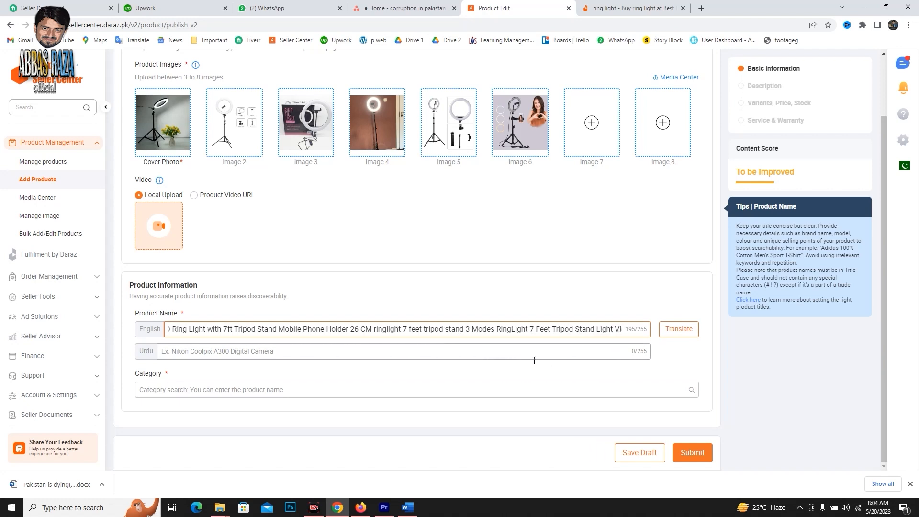
{"action": "key", "text": "Right"}
{"action": "key", "text": "Right"}
{"action": "key", "text": "Right"}
{"action": "key", "text": "Right"}
{"action": "key", "text": "Right"}
{"action": "key", "text": "Right"}
{"action": "key", "text": "Right"}
{"action": "key", "text": "Right"}
{"action": "key", "text": "Right"}
{"action": "key", "text": "Right"}
{"action": "key", "text": "Right"}
{"action": "key", "text": "Right"}
{"action": "key", "text": "Right"}
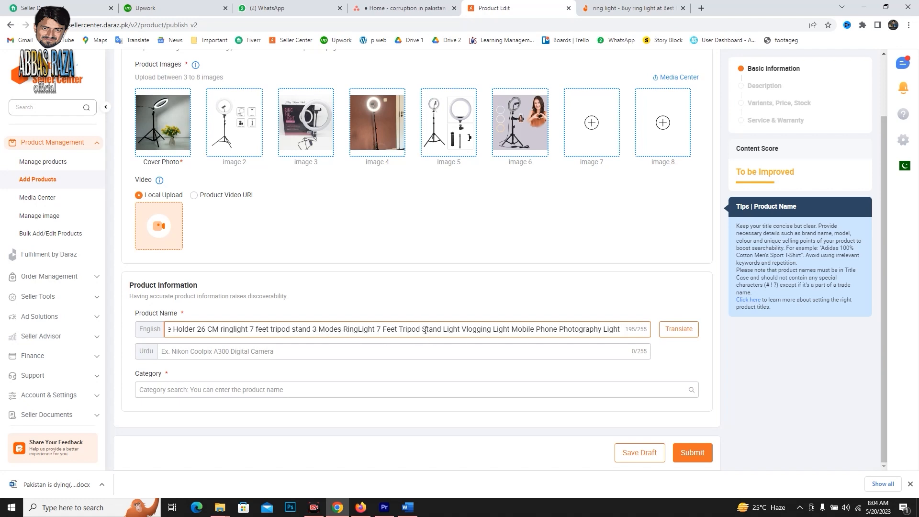
{"action": "left_click_drag", "start_coordinate": [423, 329], "coordinate": [771, 324]}
{"action": "key", "text": "BackSpace"}
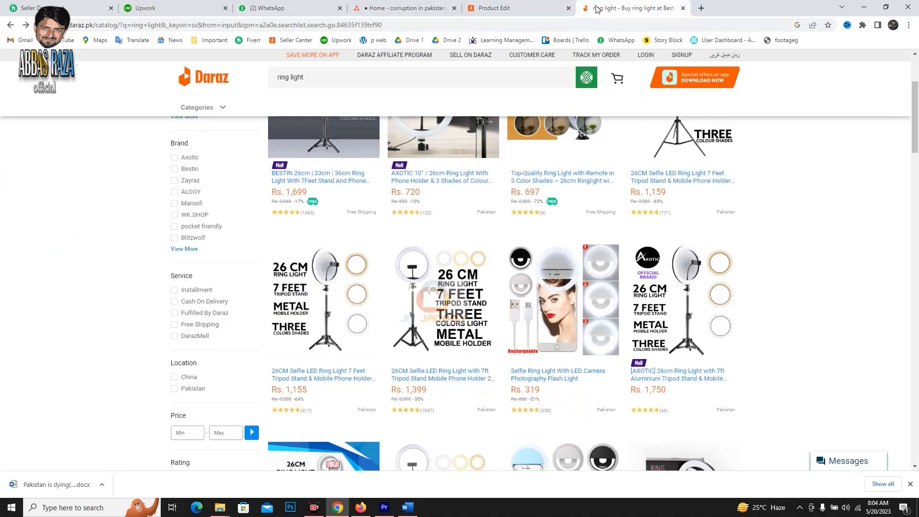
Open the Rs. 1,699 BESTIN ring light listing and copy "7Feet Stand And Phone Holder & 3 Shades of Colours Ring Light With Stand" from its title.
{"action": "left_click", "coordinate": [604, 8]}
{"action": "scroll", "coordinate": [310, 262], "scroll_direction": "up", "scroll_amount": 3}
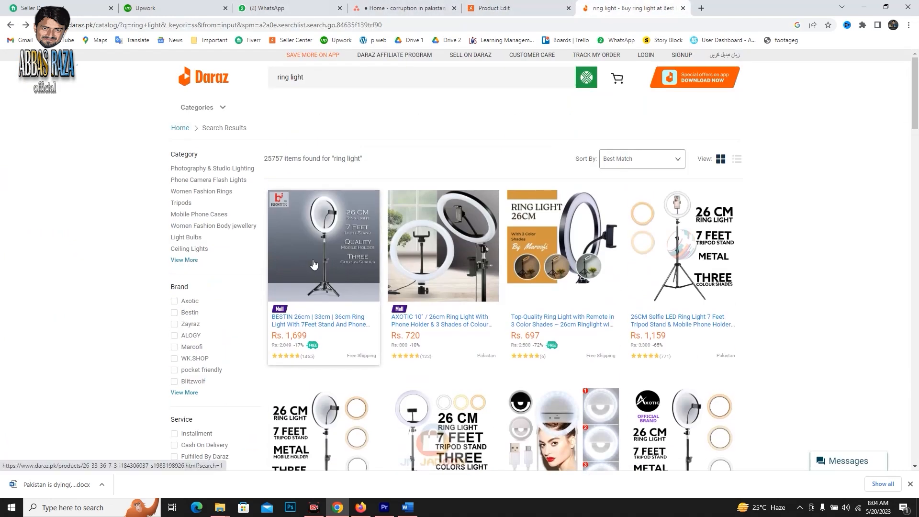
{"action": "left_click", "coordinate": [331, 284]}
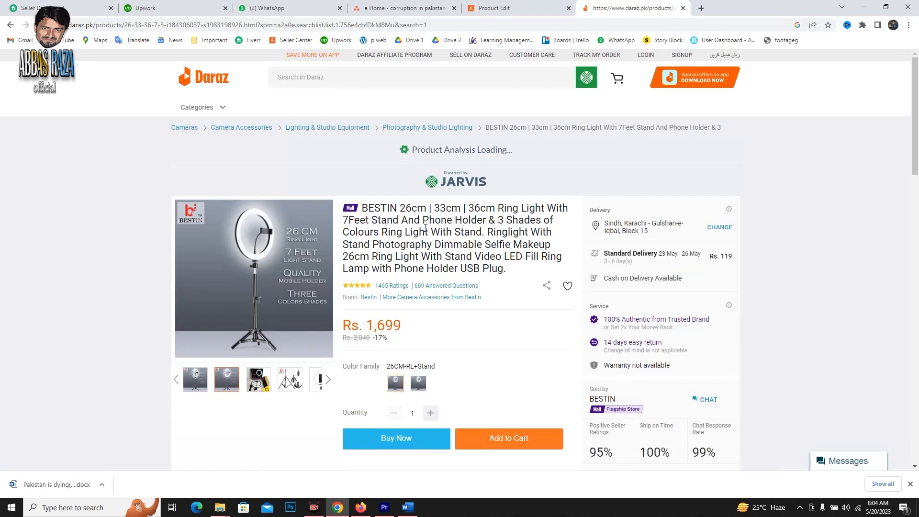
{"action": "scroll", "coordinate": [406, 245], "scroll_direction": "down", "scroll_amount": 3}
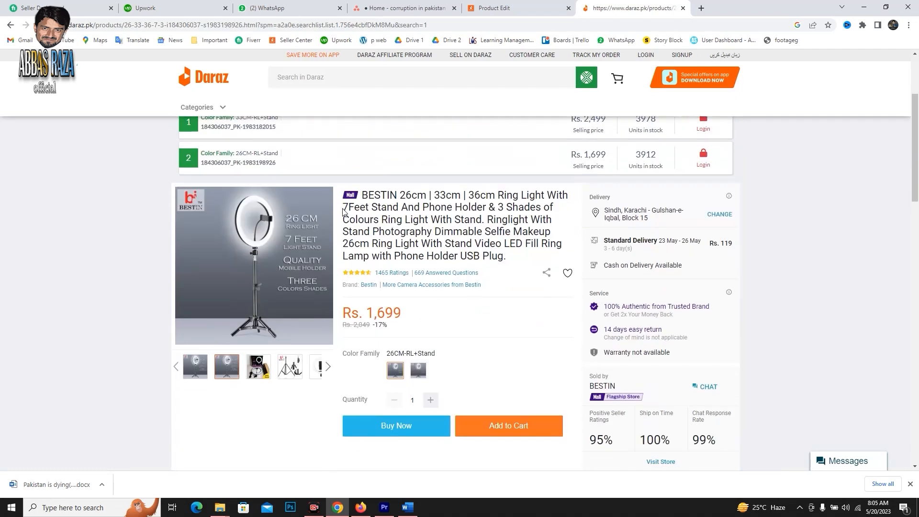
{"action": "left_click_drag", "start_coordinate": [343, 211], "coordinate": [481, 219]}
{"action": "right_click", "coordinate": [481, 220]}
{"action": "left_click", "coordinate": [484, 222]}
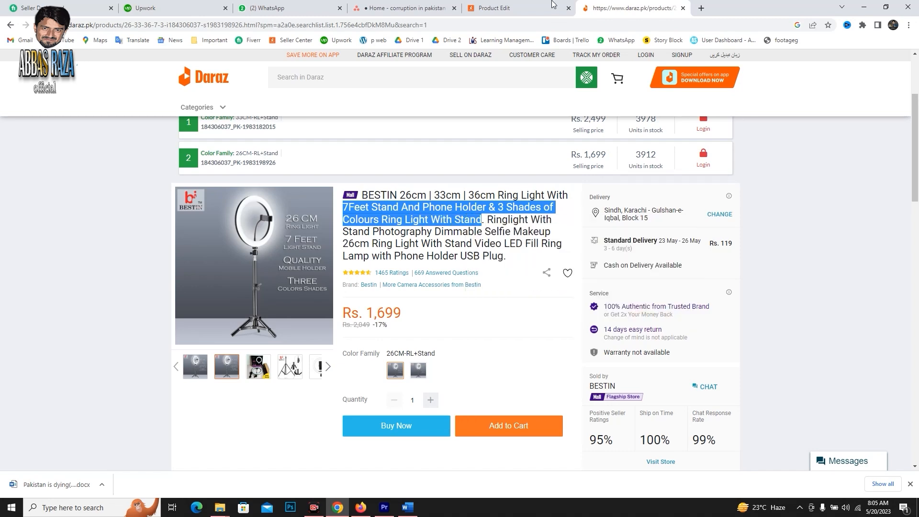
Append the copied BESTIN title phrase to the end of the English product name in the product form.
{"action": "left_click", "coordinate": [550, 7]}
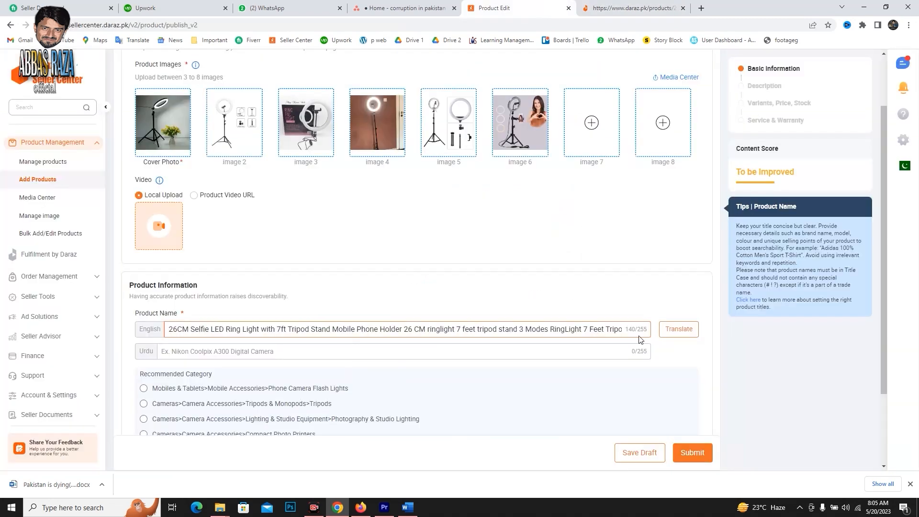
{"action": "left_click", "coordinate": [611, 329]}
{"action": "key", "text": "ctrl+v"}
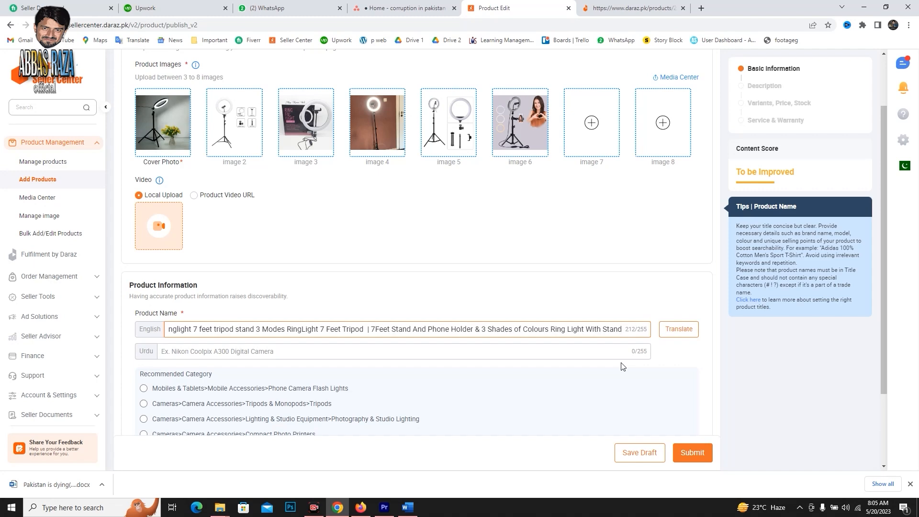
{"action": "left_click", "coordinate": [665, 311]}
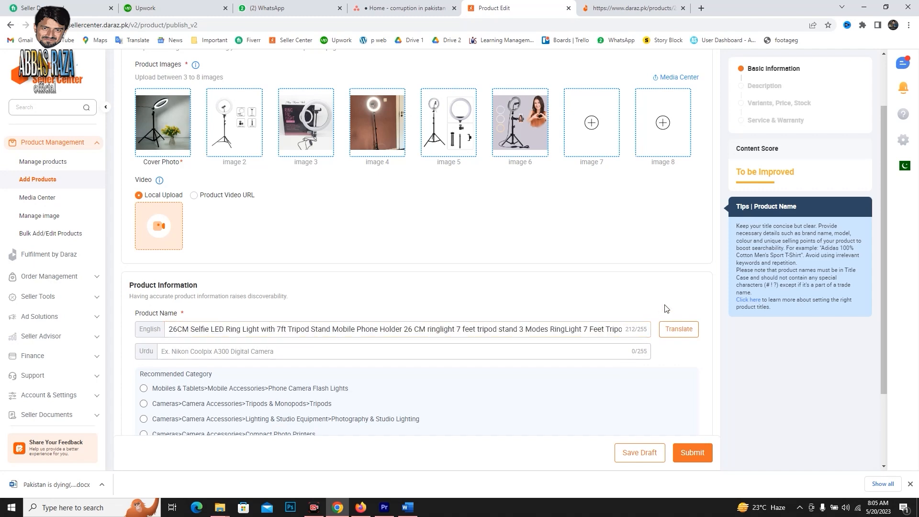
{"action": "scroll", "coordinate": [291, 335], "scroll_direction": "down", "scroll_amount": 1}
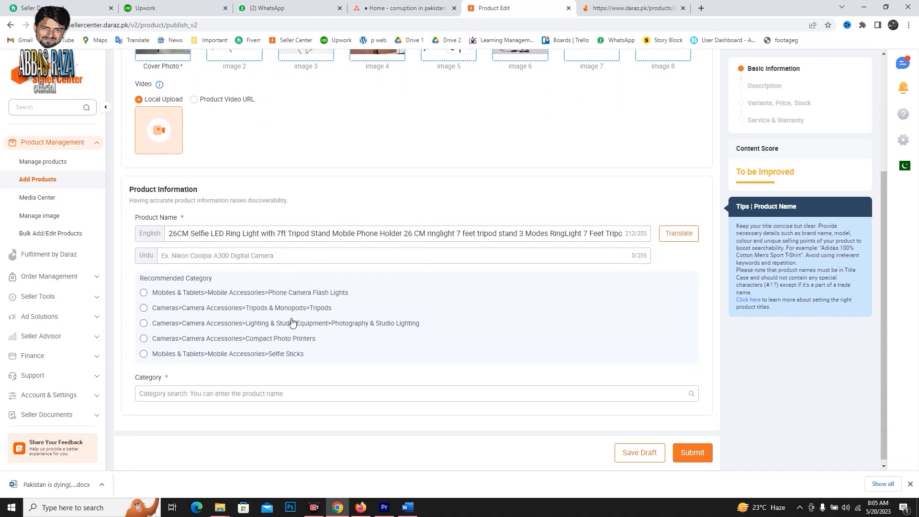
Look up "Ring light" keyword suggestions on the Daraz home page and open the results for "ring light with stand".
{"action": "key", "text": "ctrl+Tab"}
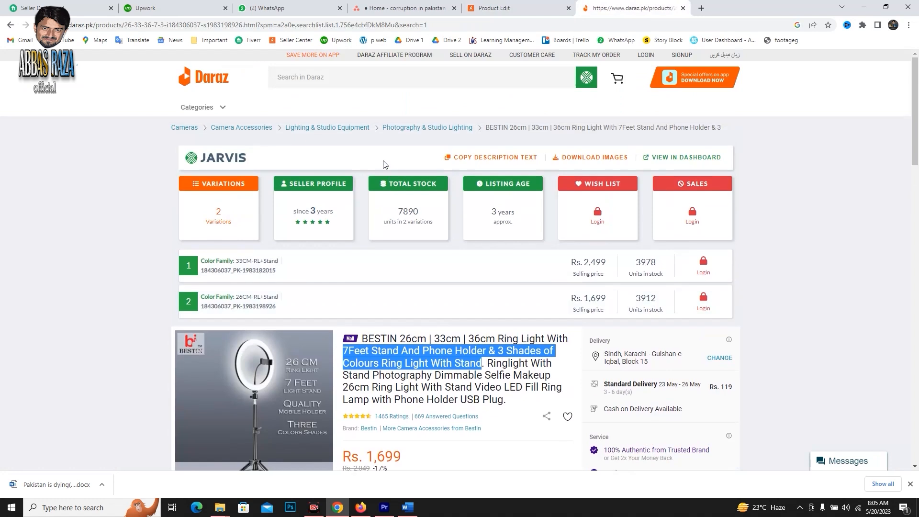
{"action": "left_click", "coordinate": [342, 78]}
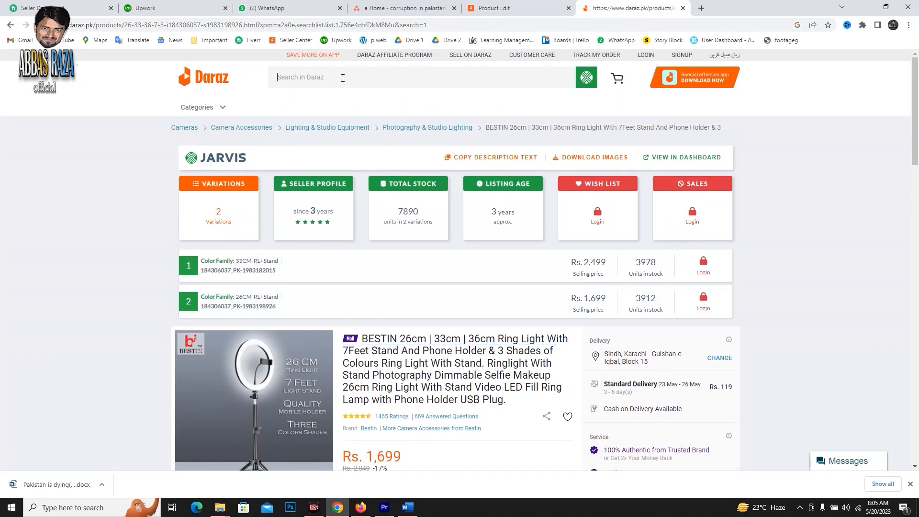
{"action": "type", "text": "ring"}
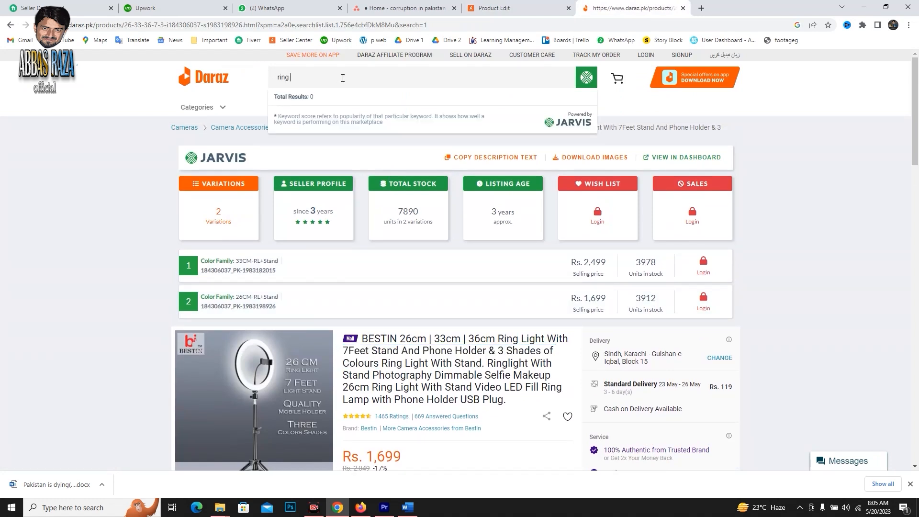
{"action": "left_click", "coordinate": [191, 83]}
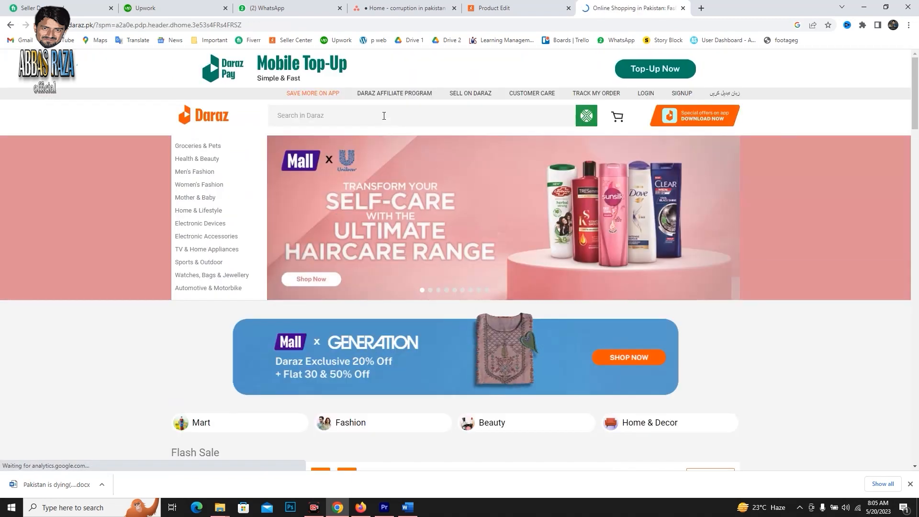
{"action": "left_click", "coordinate": [383, 113]}
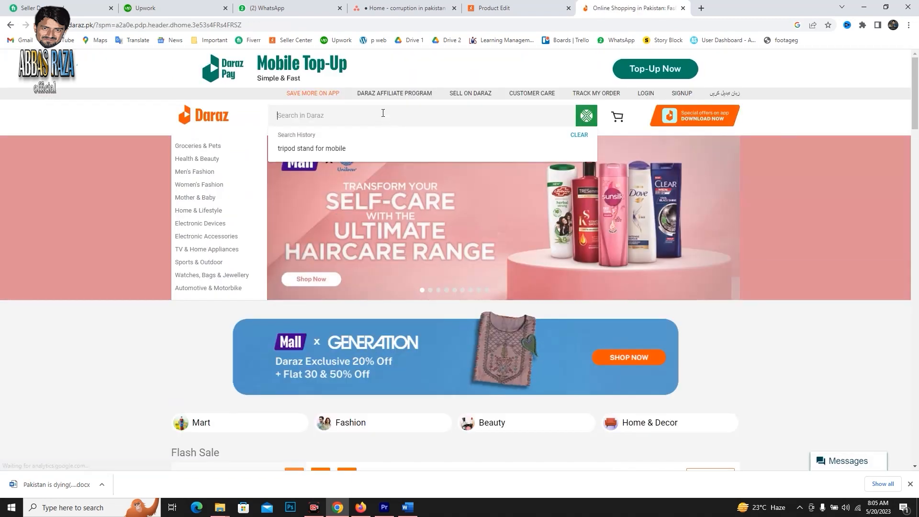
{"action": "type", "text": "Ring"}
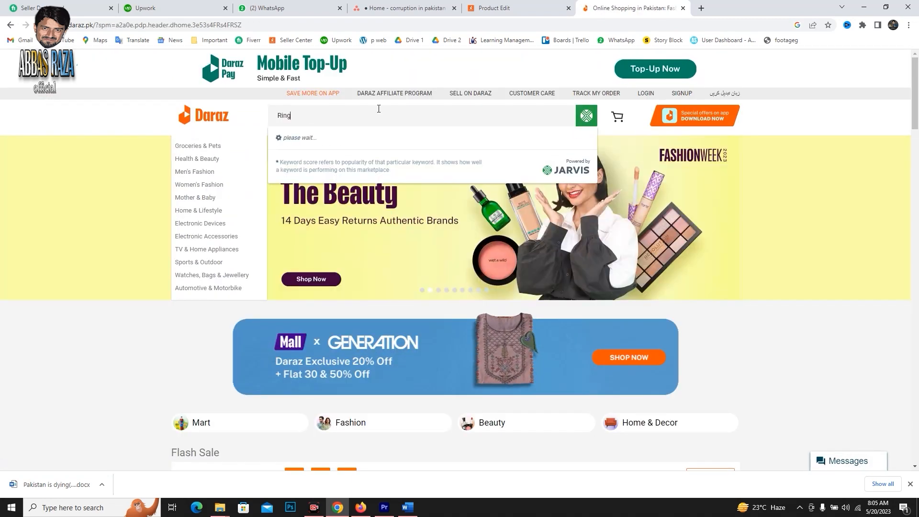
{"action": "type", "text": "t"}
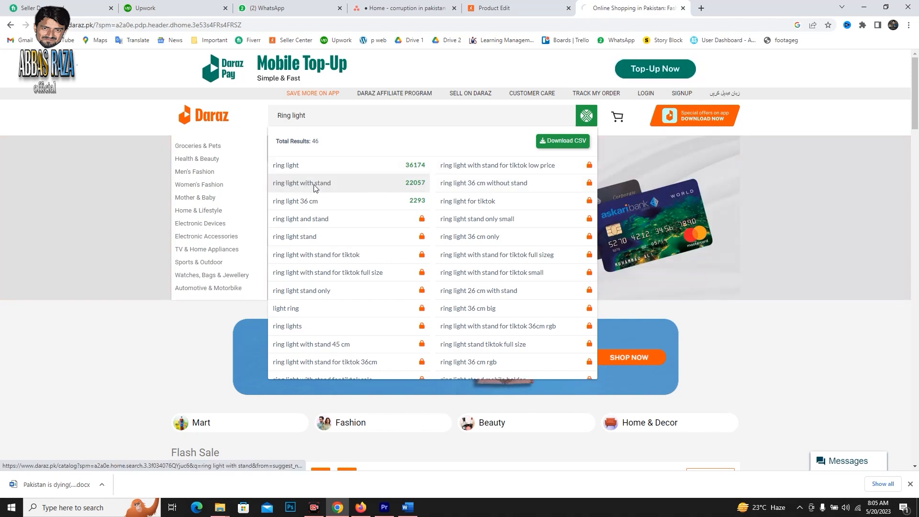
{"action": "left_click", "coordinate": [314, 189]}
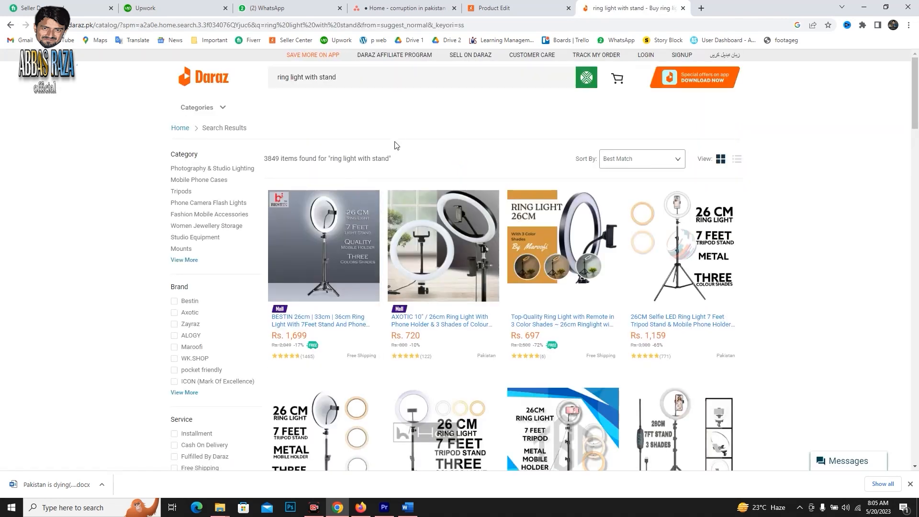
Copy the search phrase "ring light with stand" and return to the product form.
{"action": "triple_click", "coordinate": [347, 83]}
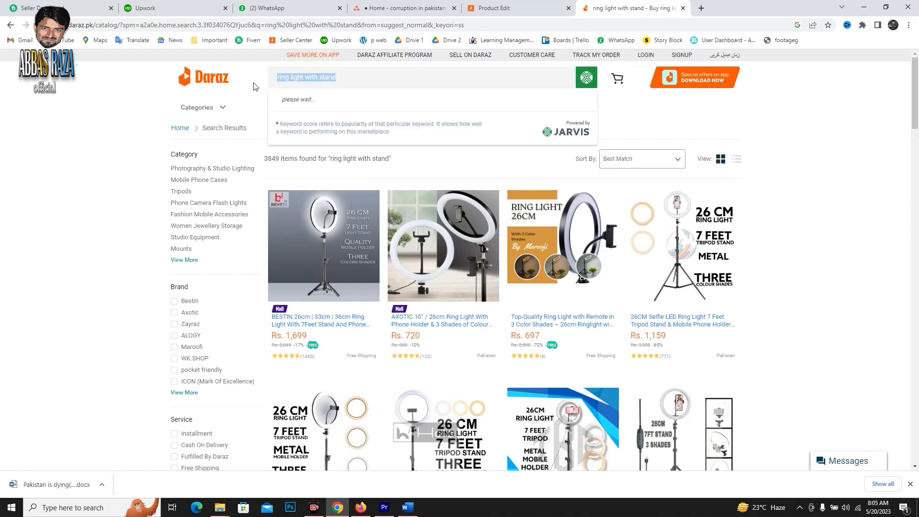
{"action": "right_click", "coordinate": [308, 81]}
{"action": "left_click", "coordinate": [343, 114]}
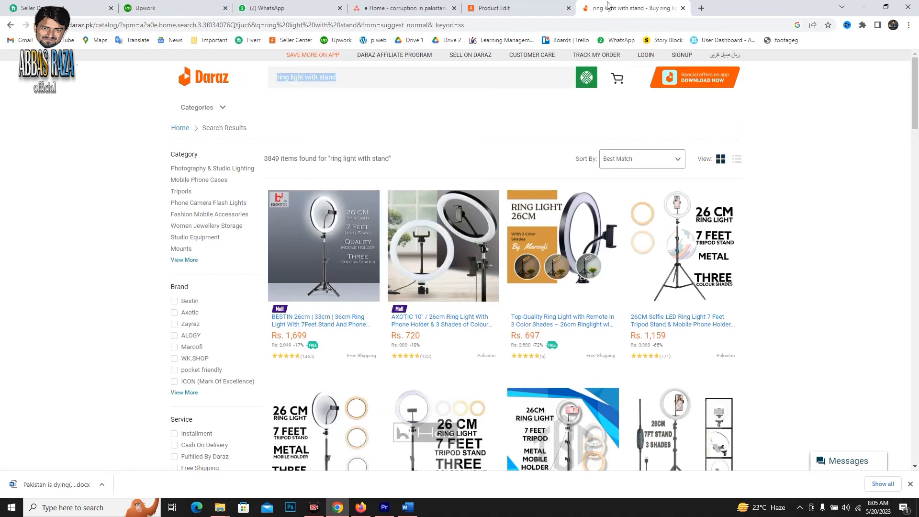
{"action": "left_click", "coordinate": [498, 8]}
Append "| ring light with stand" to the English product name and translate the full name into Urdu.
{"action": "left_click", "coordinate": [613, 234]}
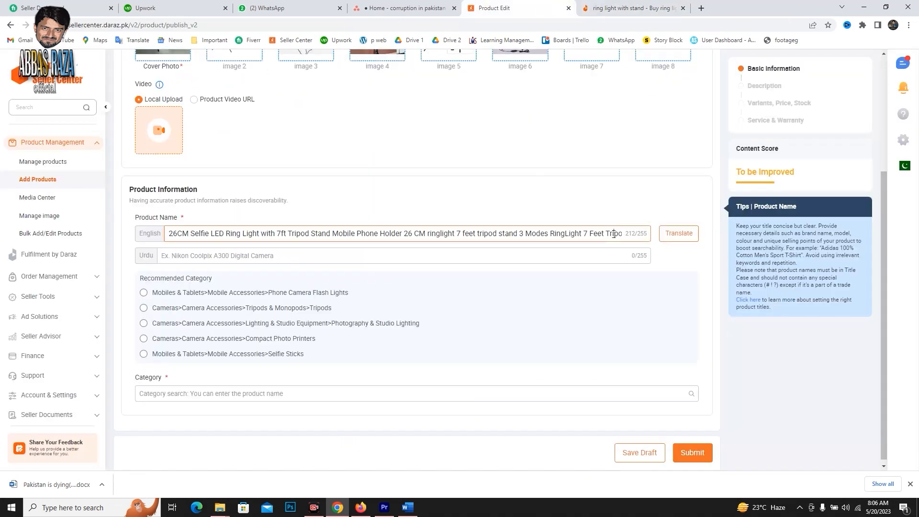
{"action": "key", "text": "Right"}
{"action": "key", "text": "Right"}
{"action": "key", "text": "Right"}
{"action": "key", "text": "Right"}
{"action": "key", "text": "Right"}
{"action": "key", "text": "Right"}
{"action": "key", "text": "Right"}
{"action": "key", "text": "Right"}
{"action": "key", "text": "Right"}
{"action": "key", "text": "Right"}
{"action": "key", "text": "Right"}
{"action": "key", "text": "Right"}
{"action": "key", "text": "Right"}
{"action": "key", "text": "Right"}
{"action": "key", "text": "Right"}
{"action": "key", "text": "Right"}
{"action": "key", "text": "Right"}
{"action": "key", "text": "Right"}
{"action": "key", "text": "Right"}
{"action": "key", "text": "Right"}
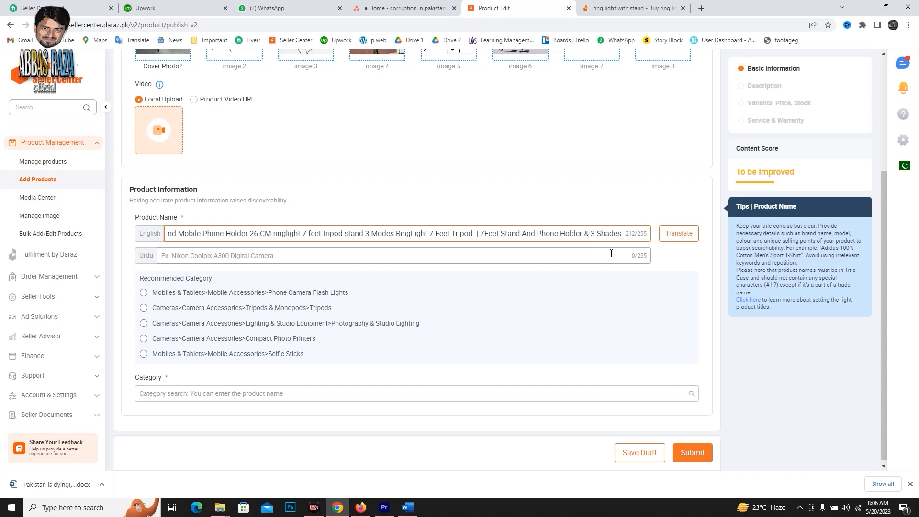
{"action": "key", "text": "Right"}
{"action": "key", "text": "Right"}
{"action": "key", "text": "Right"}
{"action": "key", "text": "Right"}
{"action": "key", "text": "Right"}
{"action": "key", "text": "Right"}
{"action": "key", "text": "Right"}
{"action": "key", "text": "Right"}
{"action": "key", "text": "Right"}
{"action": "key", "text": "Right"}
{"action": "key", "text": "Right"}
{"action": "key", "text": "Right"}
{"action": "key", "text": "Right"}
{"action": "key", "text": "Right"}
{"action": "key", "text": "Right"}
{"action": "key", "text": "Right"}
{"action": "key", "text": "Right"}
{"action": "key", "text": "Right"}
{"action": "type", "text": "| m"}
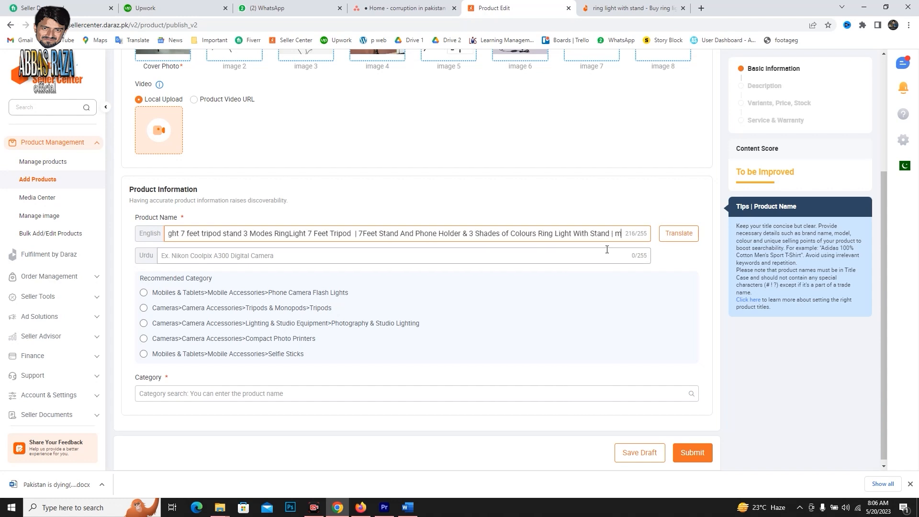
{"action": "key", "text": "BackSpace"}
{"action": "key", "text": "ctrl+v"}
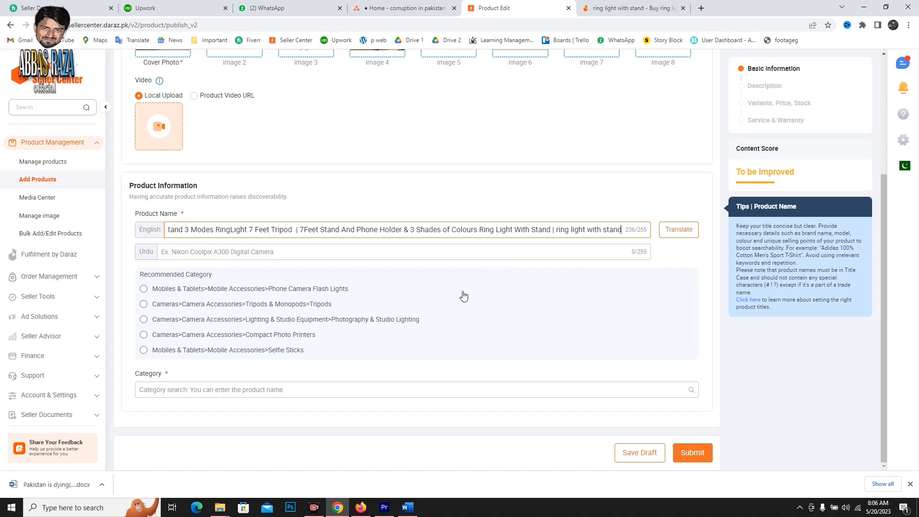
{"action": "left_click", "coordinate": [679, 231]}
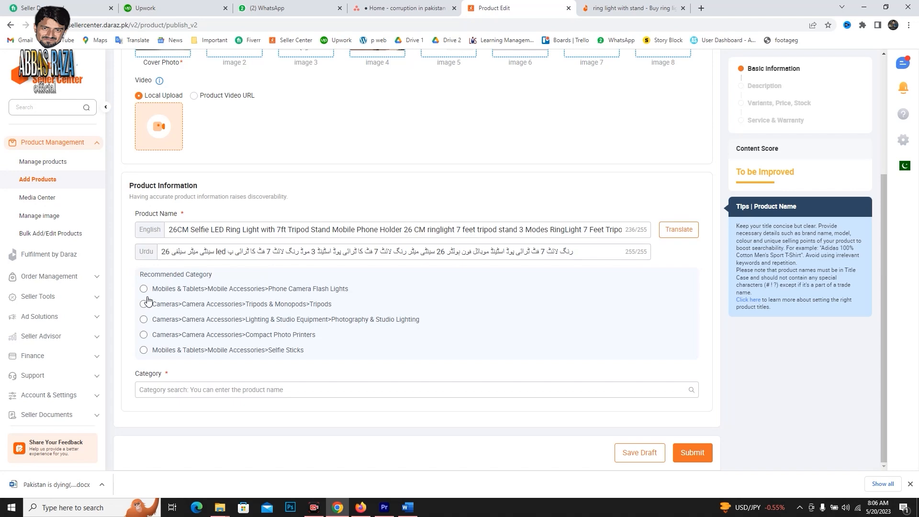
Check the category of the BESTIN ring light listing and assign the product to the recommended Photography & Studio Lighting category.
{"action": "left_click", "coordinate": [632, 8]}
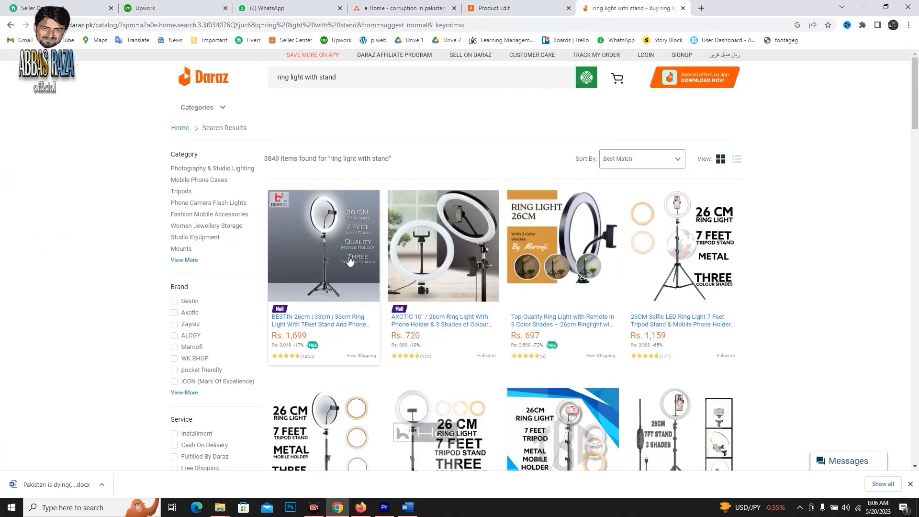
{"action": "left_click", "coordinate": [340, 258]}
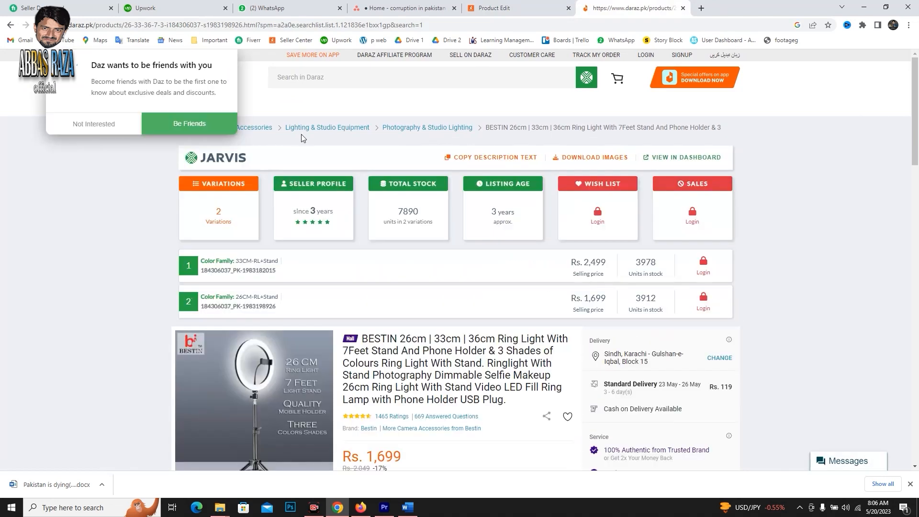
{"action": "left_click", "coordinate": [111, 129]}
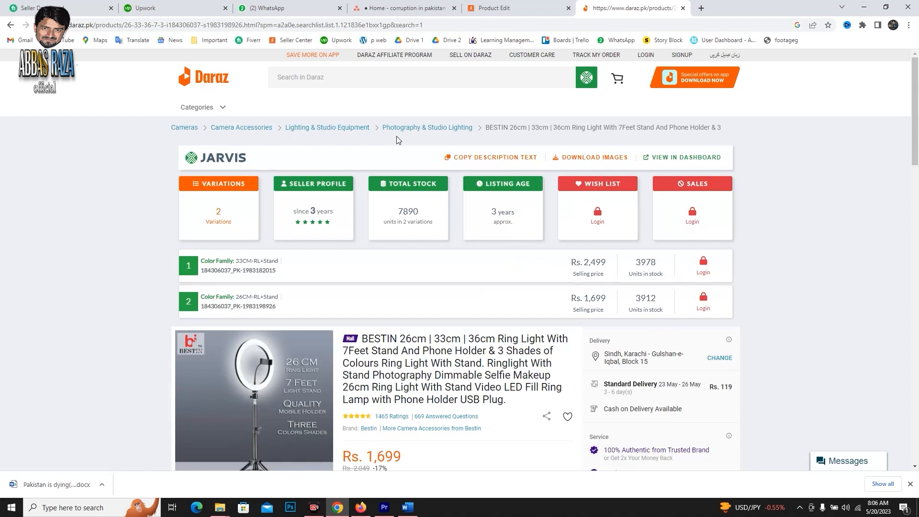
{"action": "left_click", "coordinate": [512, 7]}
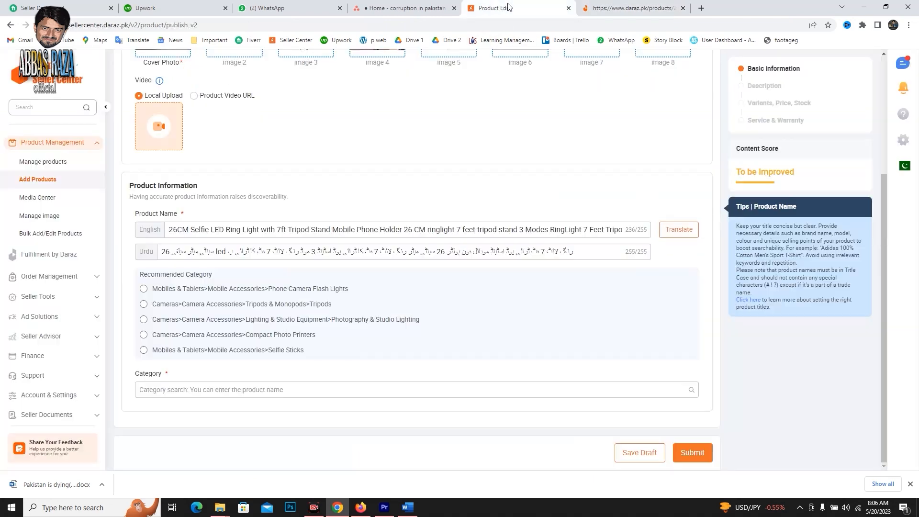
{"action": "left_click", "coordinate": [371, 324]}
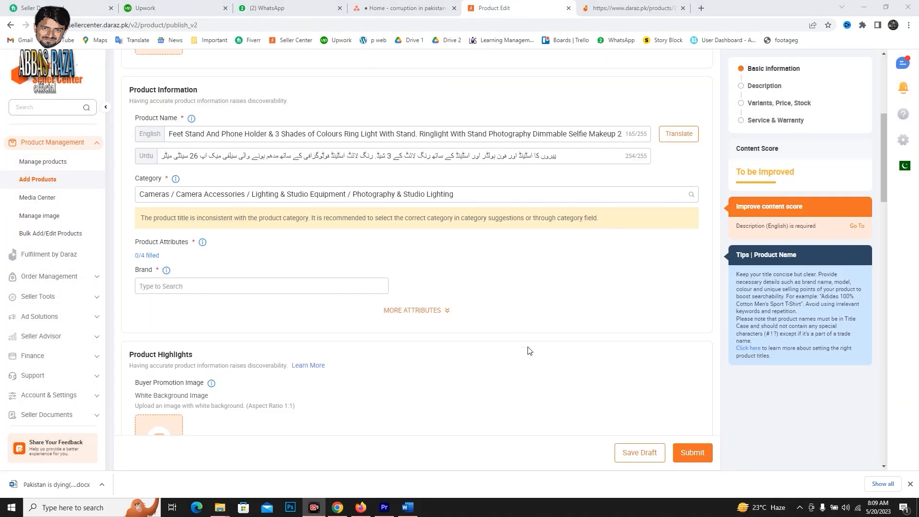
{"action": "left_click", "coordinate": [294, 283]}
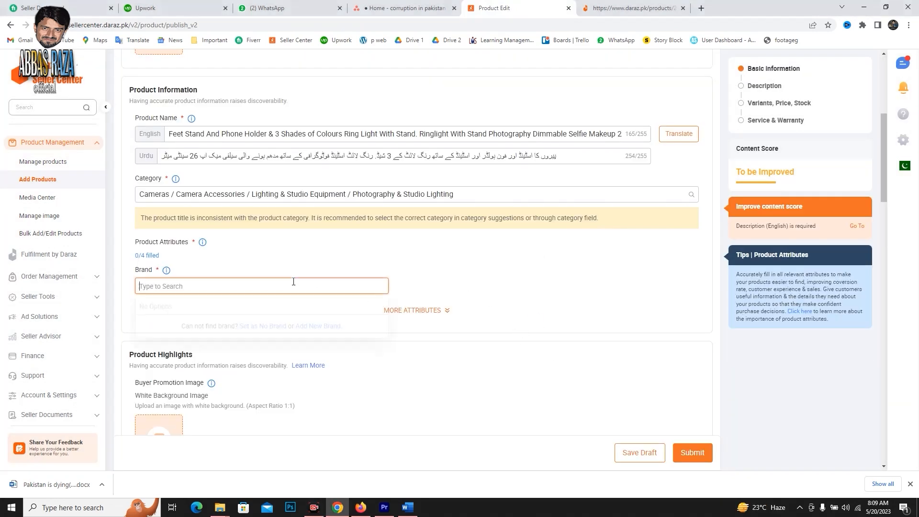
{"action": "left_click", "coordinate": [325, 267]}
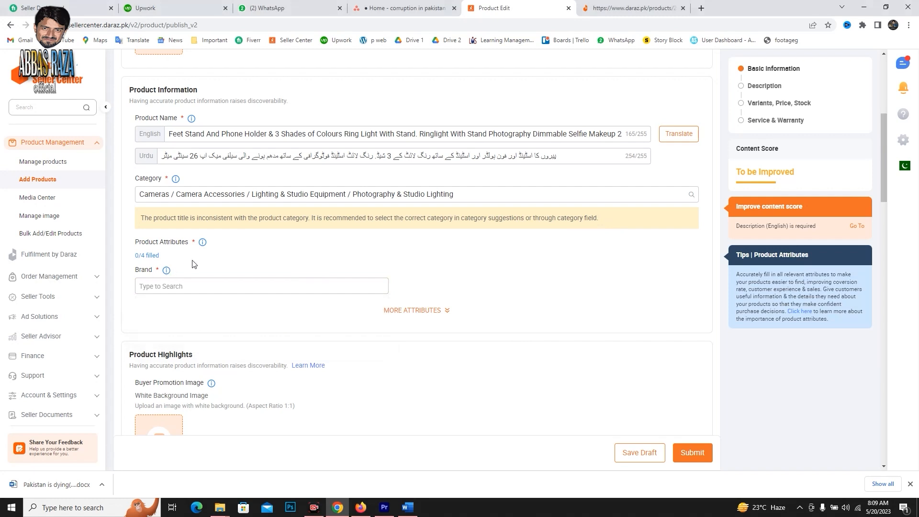
Set the product's brand to None in the product attributes.
{"action": "scroll", "coordinate": [194, 265], "scroll_direction": "down", "scroll_amount": 1}
{"action": "left_click", "coordinate": [163, 238]}
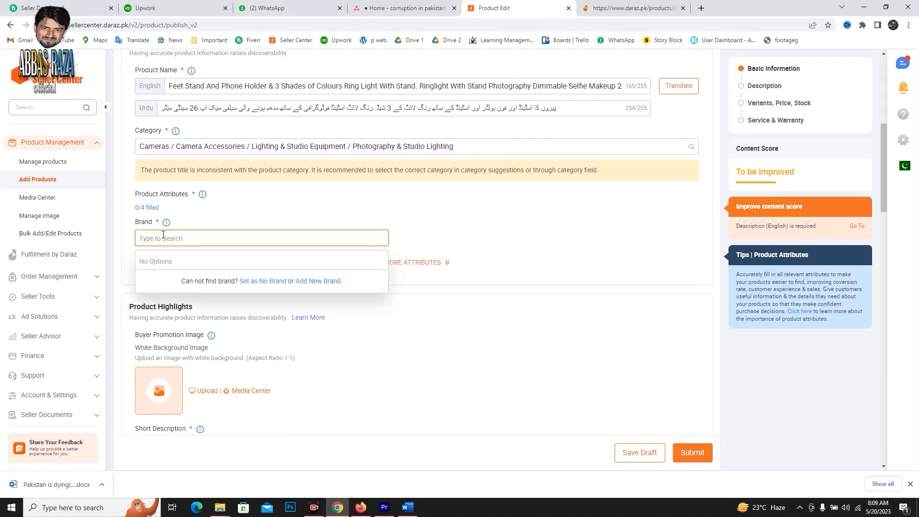
{"action": "type", "text": "no"}
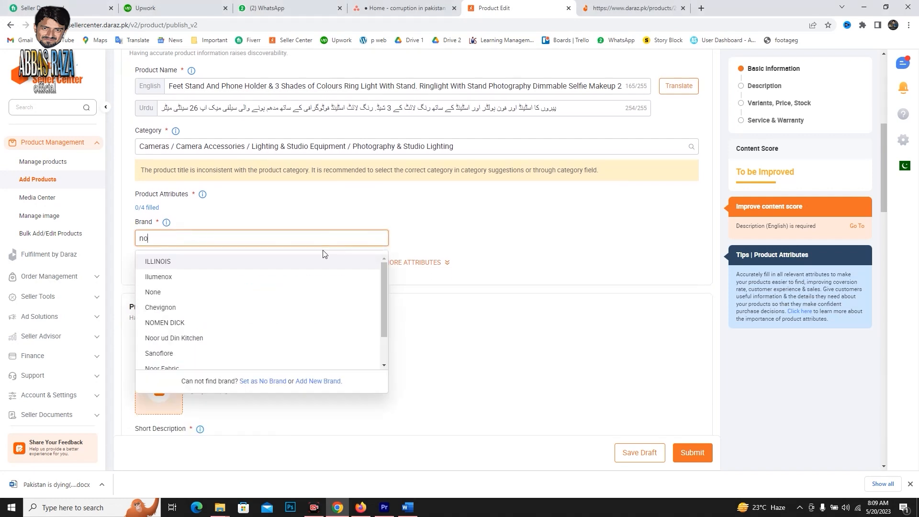
{"action": "left_click", "coordinate": [203, 292]}
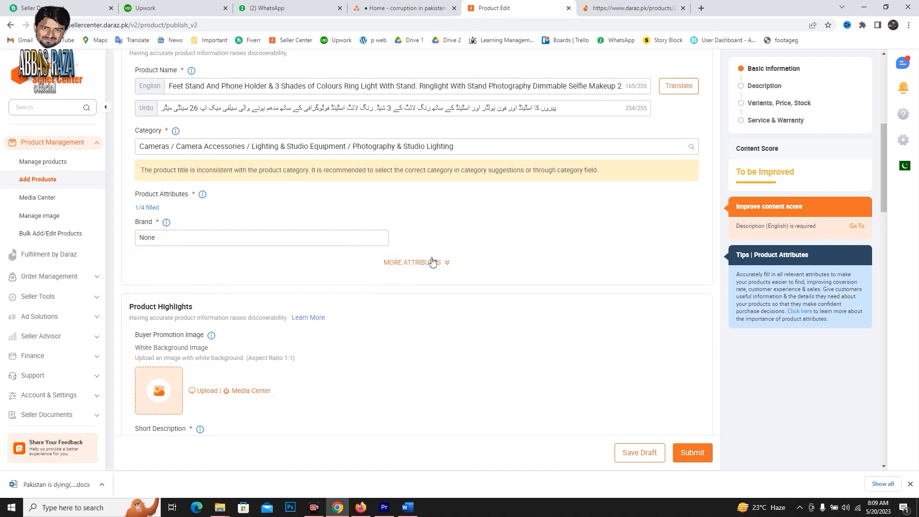
Examine the Product Highlights section and open the English short description for entry.
{"action": "scroll", "coordinate": [513, 275], "scroll_direction": "down", "scroll_amount": 1}
{"action": "scroll", "coordinate": [508, 271], "scroll_direction": "down", "scroll_amount": 2}
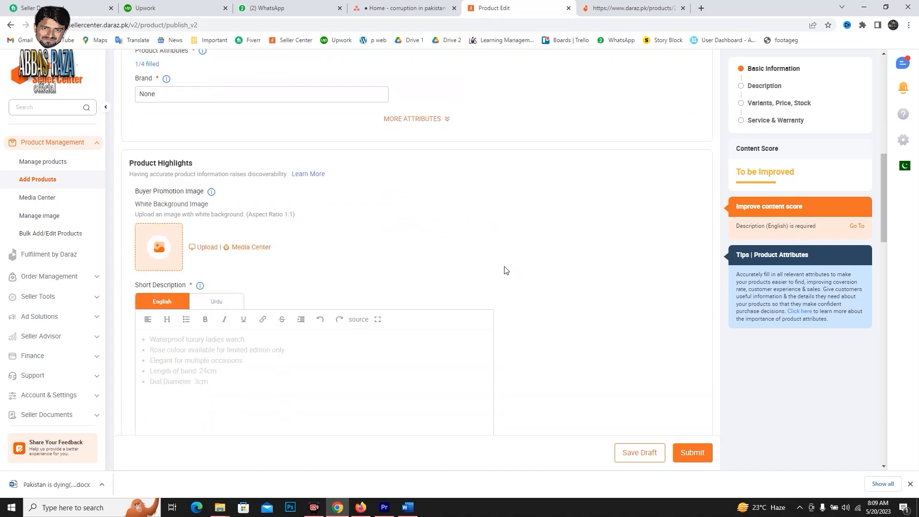
{"action": "scroll", "coordinate": [498, 269], "scroll_direction": "up", "scroll_amount": 2}
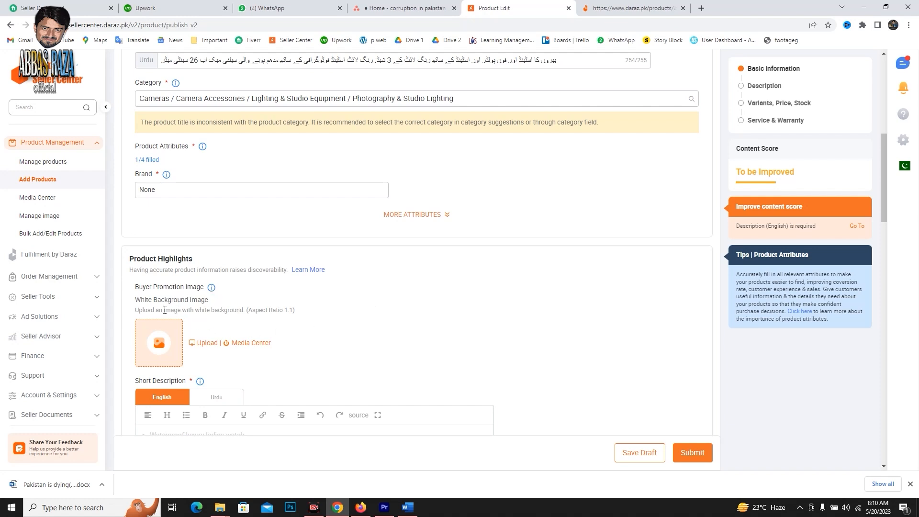
{"action": "scroll", "coordinate": [257, 302], "scroll_direction": "down", "scroll_amount": 2}
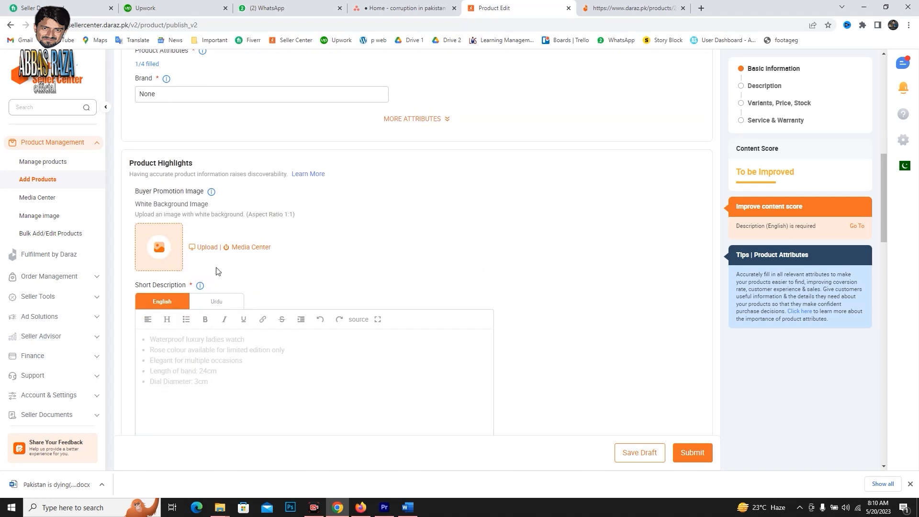
{"action": "scroll", "coordinate": [220, 268], "scroll_direction": "down", "scroll_amount": 2}
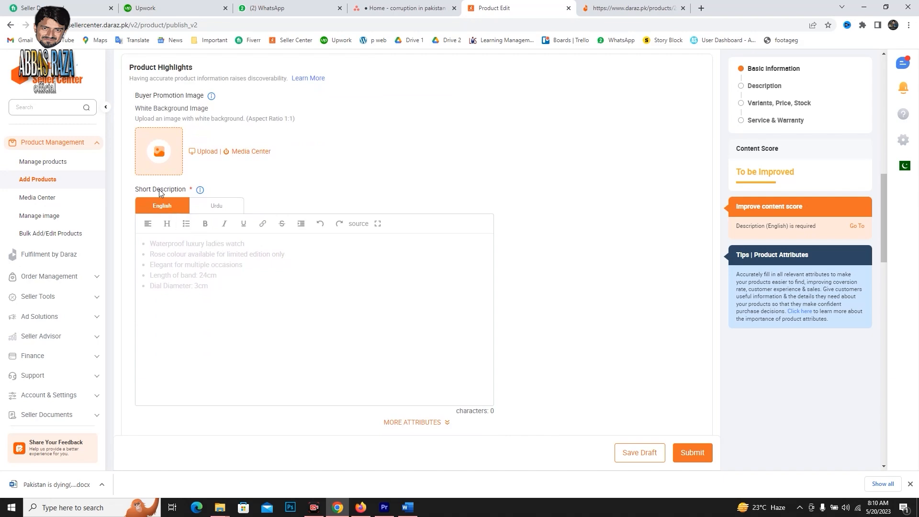
{"action": "left_click", "coordinate": [198, 270]}
{"action": "left_click", "coordinate": [193, 249]}
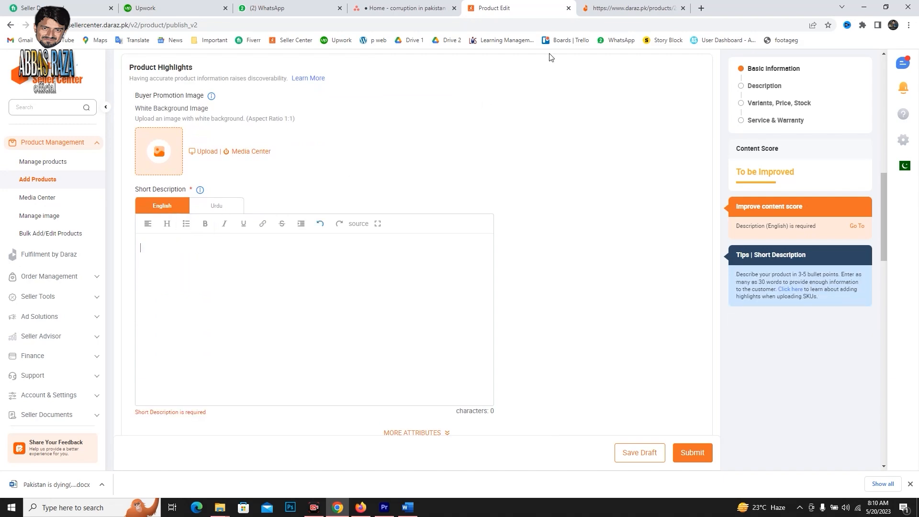
Select the full English product name on the form and open ChatGPT in a new Firefox tab.
{"action": "scroll", "coordinate": [529, 139], "scroll_direction": "up", "scroll_amount": 10}
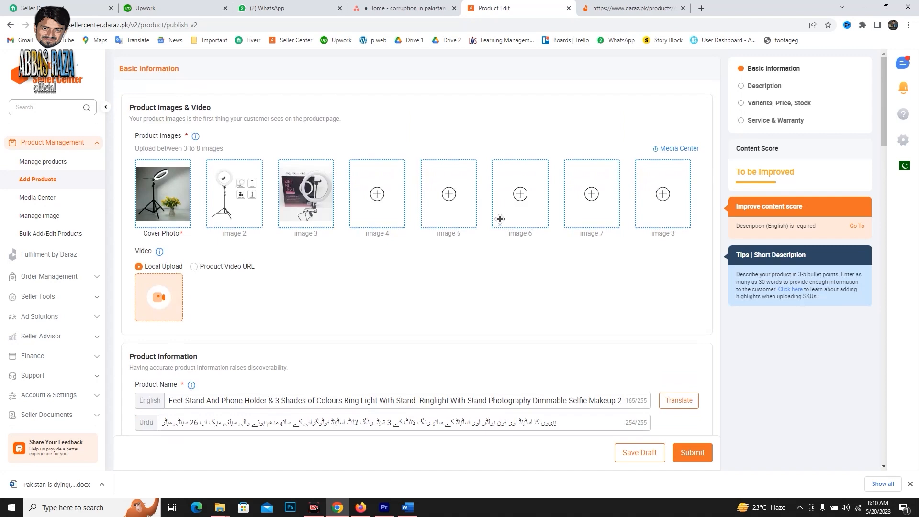
{"action": "left_click", "coordinate": [510, 401]}
{"action": "key", "text": "ctrl+a"}
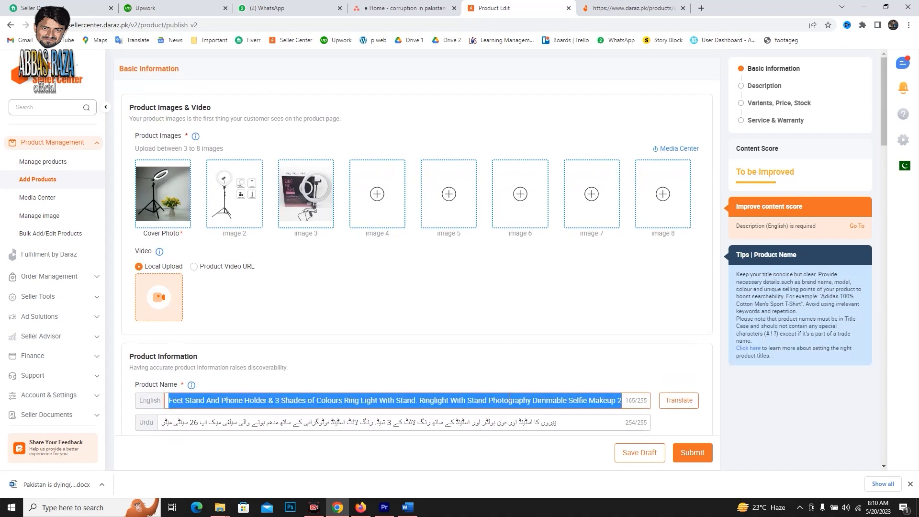
{"action": "scroll", "coordinate": [509, 364], "scroll_direction": "down", "scroll_amount": 10}
{"action": "left_click", "coordinate": [264, 267]}
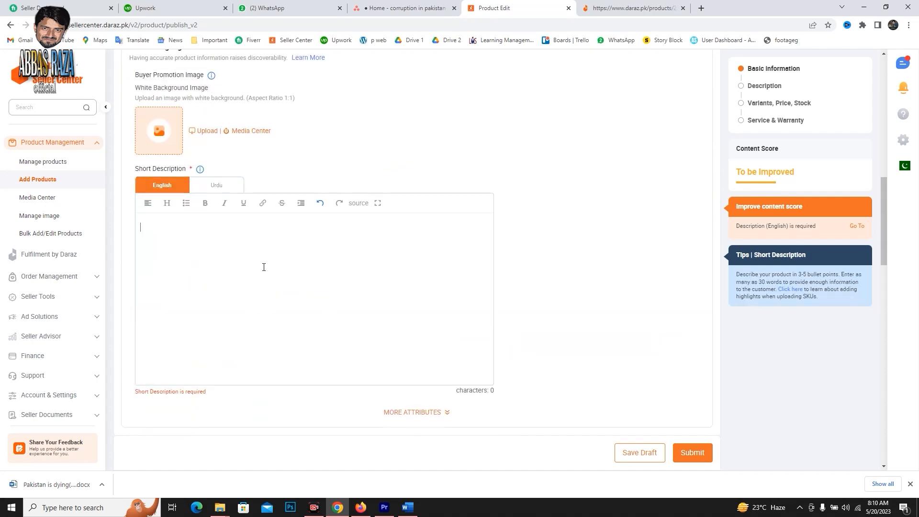
{"action": "left_click", "coordinate": [361, 506]}
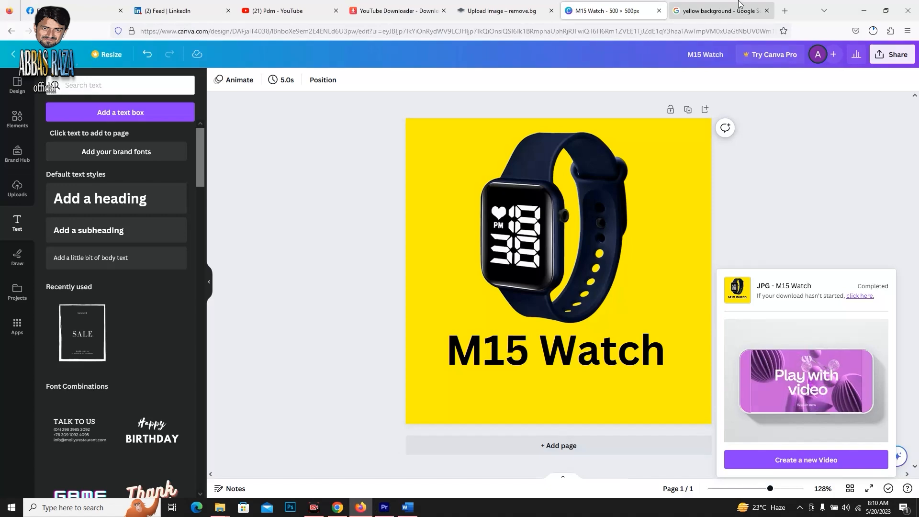
{"action": "left_click", "coordinate": [784, 11]}
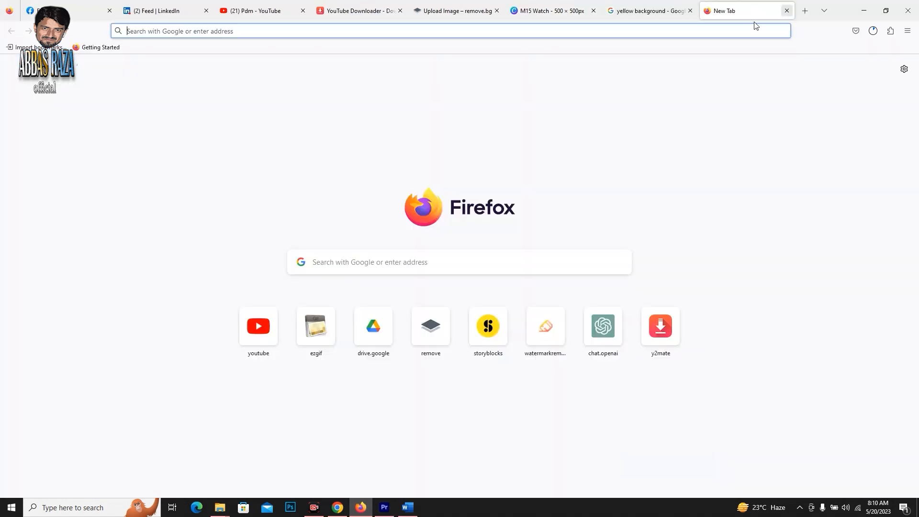
{"action": "left_click", "coordinate": [604, 327]}
Return to the product form in Chrome and check the available brand options, keeping None selected.
{"action": "key", "text": "alt+Tab"}
{"action": "left_click", "coordinate": [298, 218]}
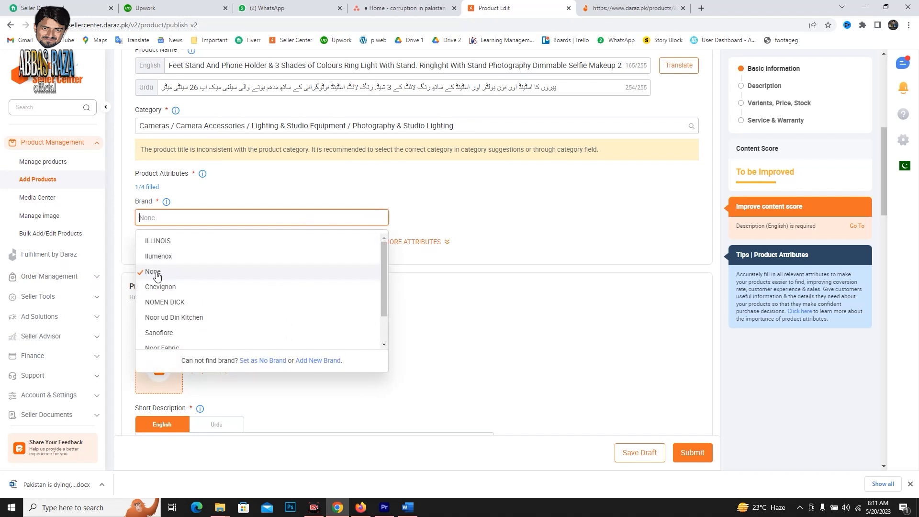
{"action": "left_click", "coordinate": [543, 221]}
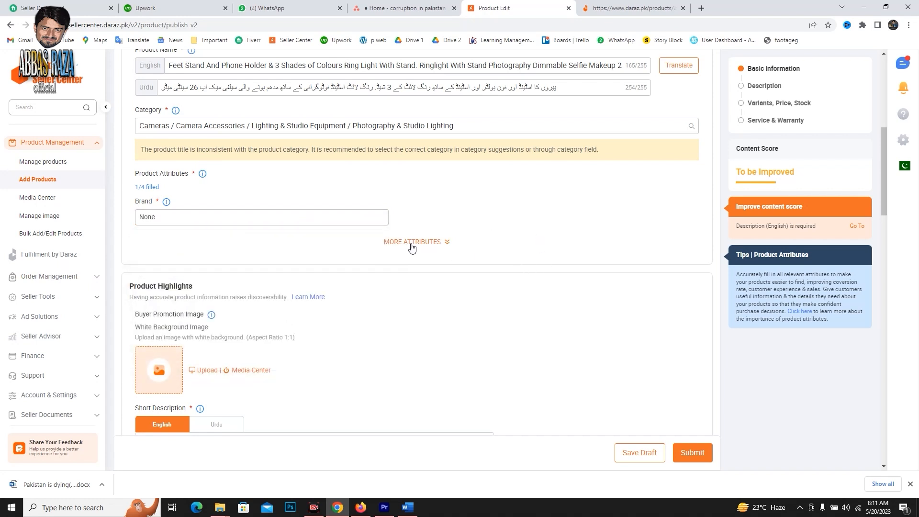
Upload image 2 from the Tripod folder as the white background buyer promotion image and accept the 1:1 crop at 800 × 800 px.
{"action": "scroll", "coordinate": [443, 261], "scroll_direction": "down", "scroll_amount": 3}
{"action": "scroll", "coordinate": [445, 261], "scroll_direction": "down", "scroll_amount": 1}
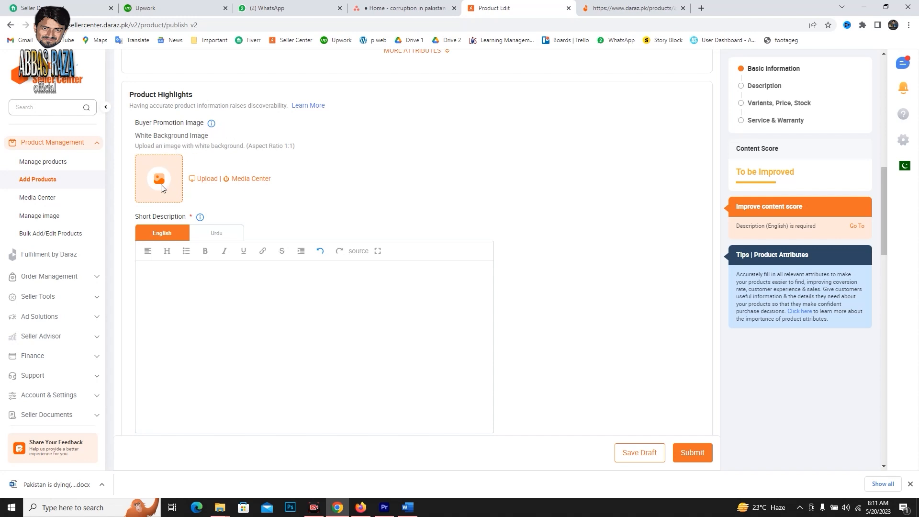
{"action": "left_click", "coordinate": [194, 181]}
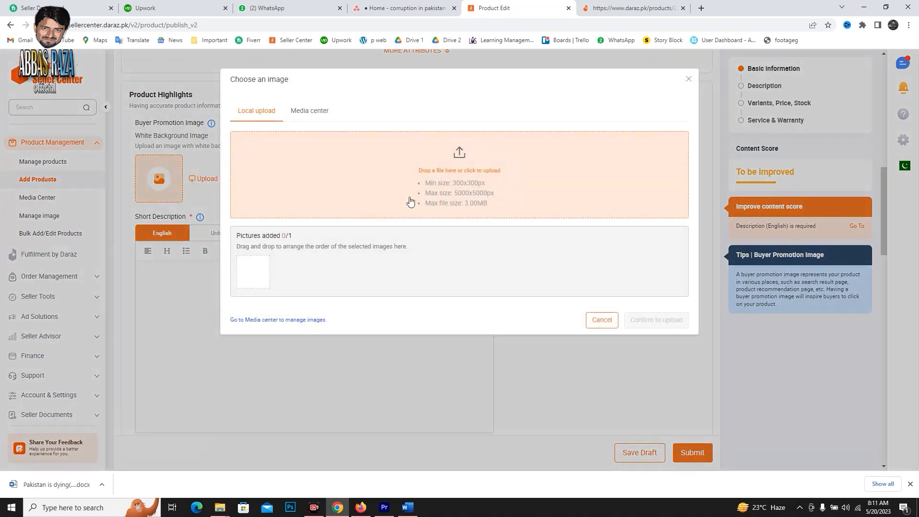
{"action": "left_click", "coordinate": [451, 166]}
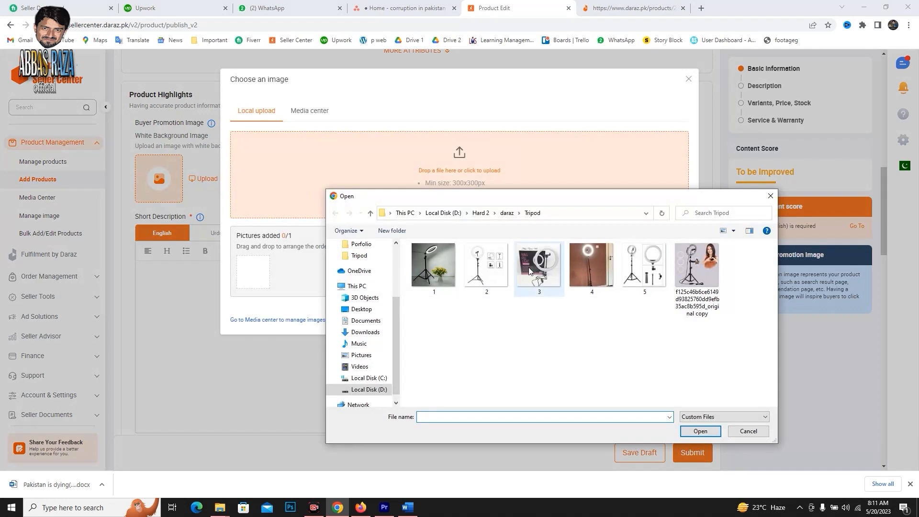
{"action": "left_click", "coordinate": [486, 264]}
{"action": "left_click", "coordinate": [700, 430]}
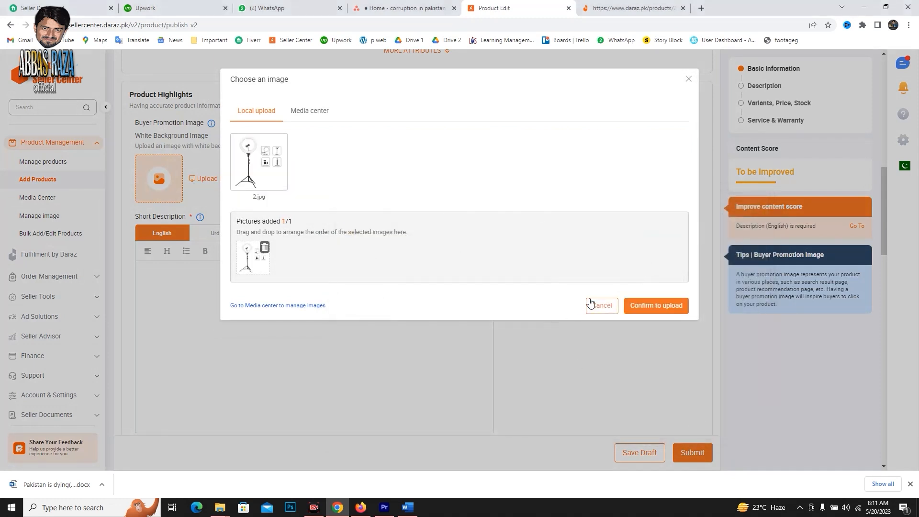
{"action": "left_click", "coordinate": [650, 309]}
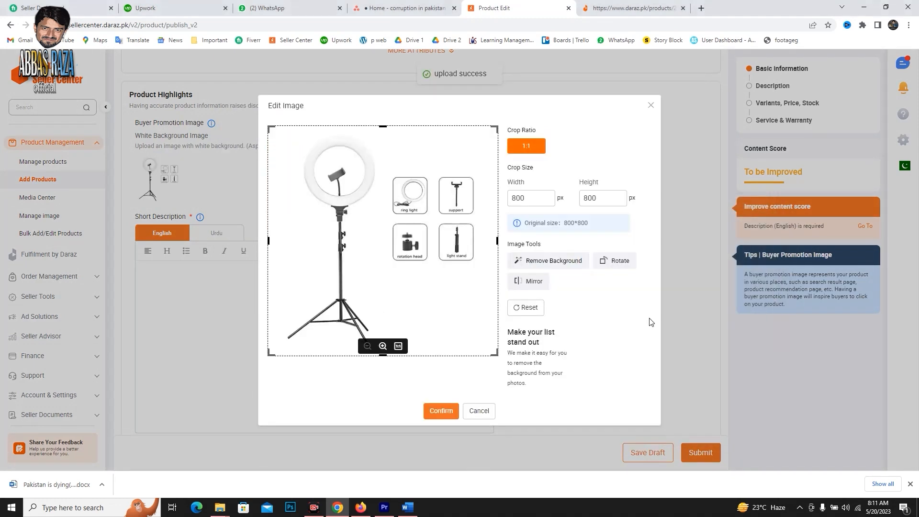
{"action": "left_click", "coordinate": [457, 411]}
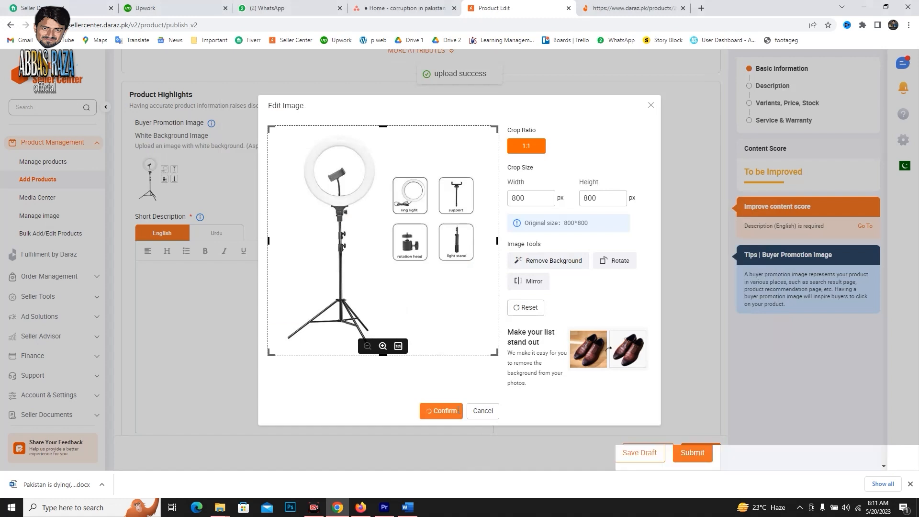
{"action": "mouse_move", "coordinate": [176, 199]}
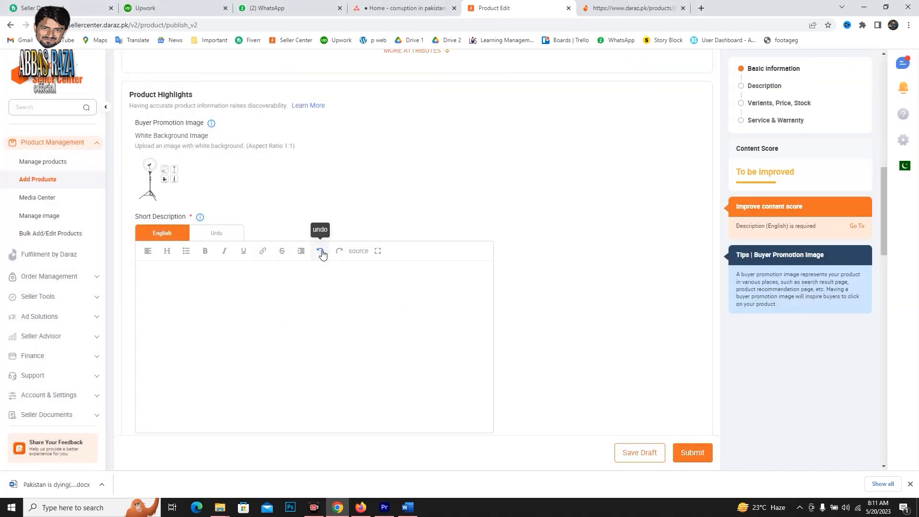
Copy the full English product name from the Product Information section.
{"action": "scroll", "coordinate": [304, 271], "scroll_direction": "down", "scroll_amount": 2}
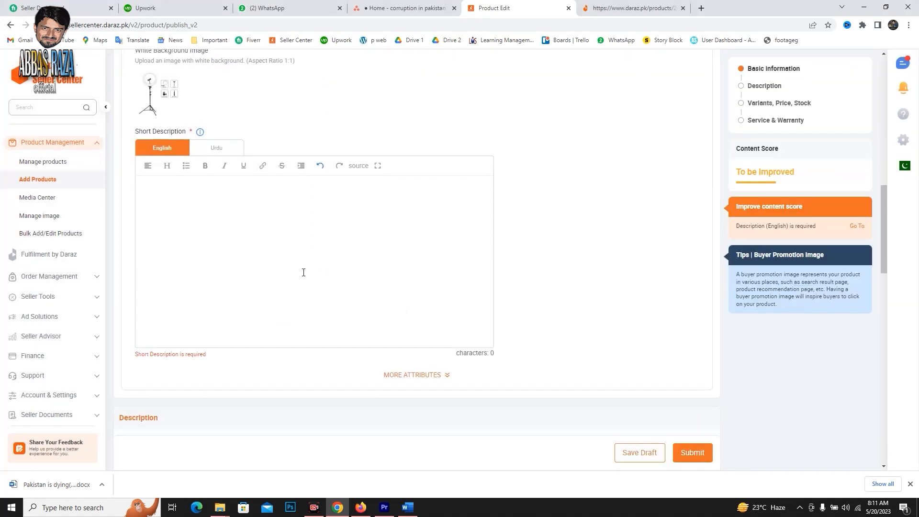
{"action": "left_click", "coordinate": [221, 210]}
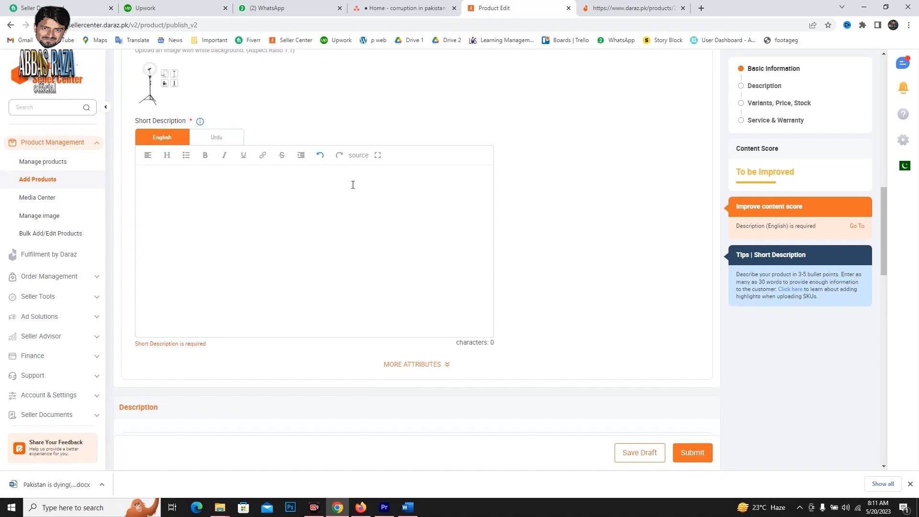
{"action": "scroll", "coordinate": [353, 184], "scroll_direction": "up", "scroll_amount": 10}
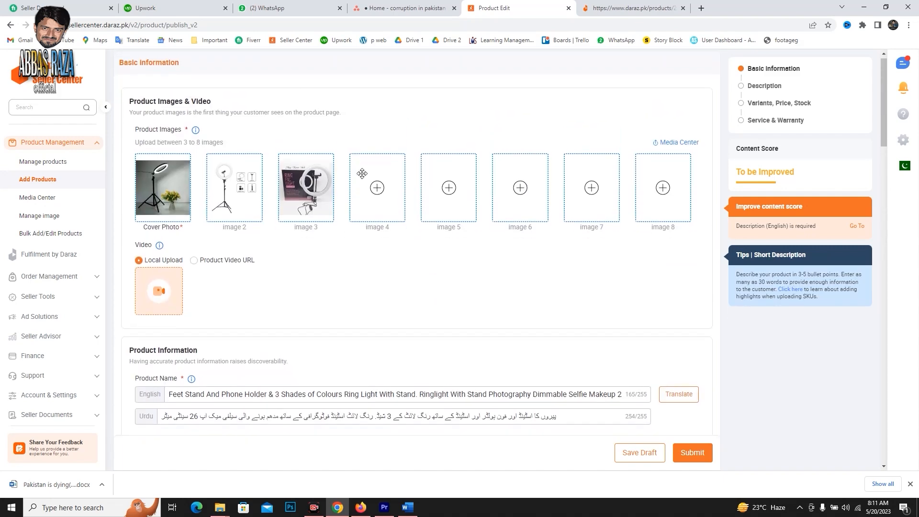
{"action": "scroll", "coordinate": [362, 173], "scroll_direction": "down", "scroll_amount": 3}
{"action": "left_click", "coordinate": [400, 256]}
{"action": "key", "text": "ctrl+a"}
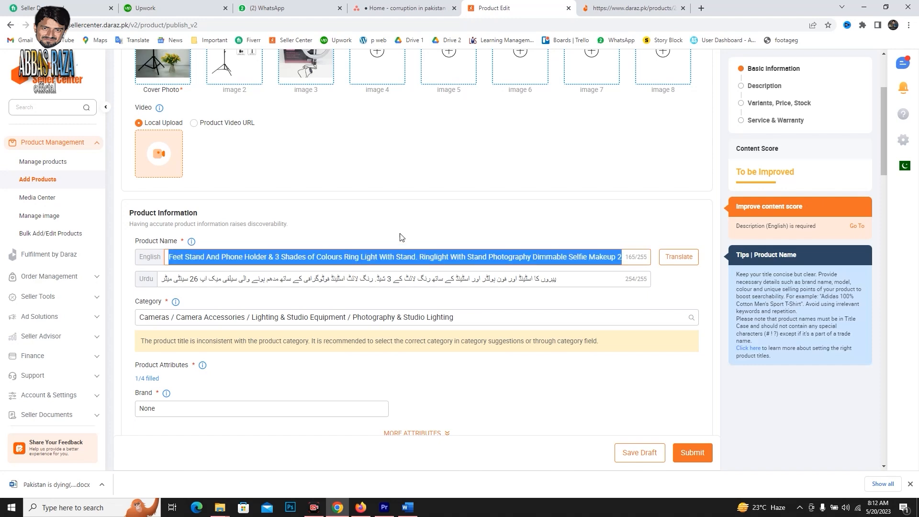
{"action": "scroll", "coordinate": [401, 237], "scroll_direction": "down", "scroll_amount": 8}
{"action": "scroll", "coordinate": [404, 201], "scroll_direction": "up", "scroll_amount": 2}
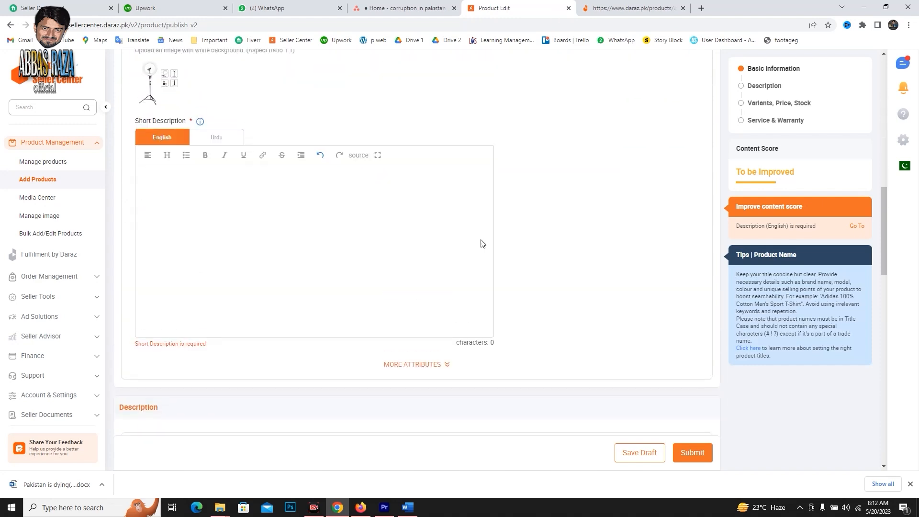
In ChatGPT in Firefox, paste the product name, request a short Daraz product description in few points, and ask for a rewrite in more short form.
{"action": "left_click", "coordinate": [363, 506]}
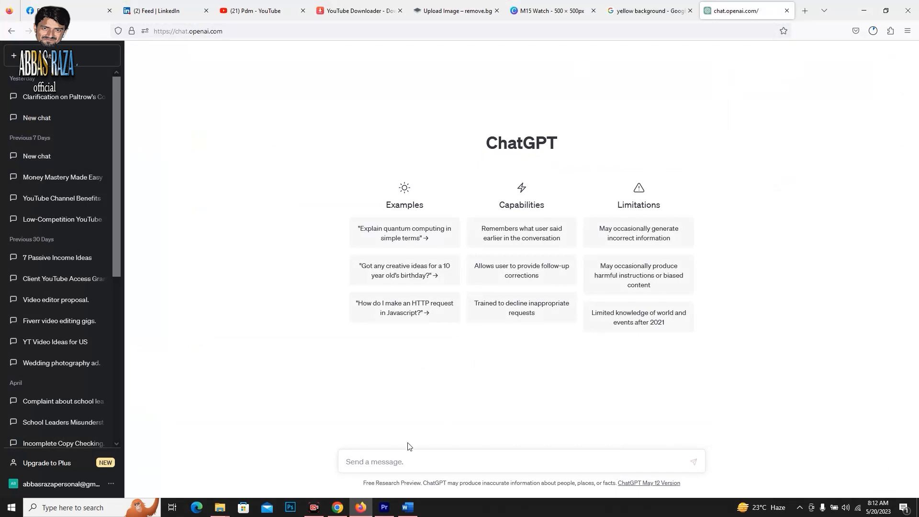
{"action": "type", "text": "Feet Stand And Phone Holder & 3 Shades of Colours Ring Light With Stand. Ringlight With Stand Photography Dimmable Selfie Makeup 26cm Ring Light With Stand Video LED"}
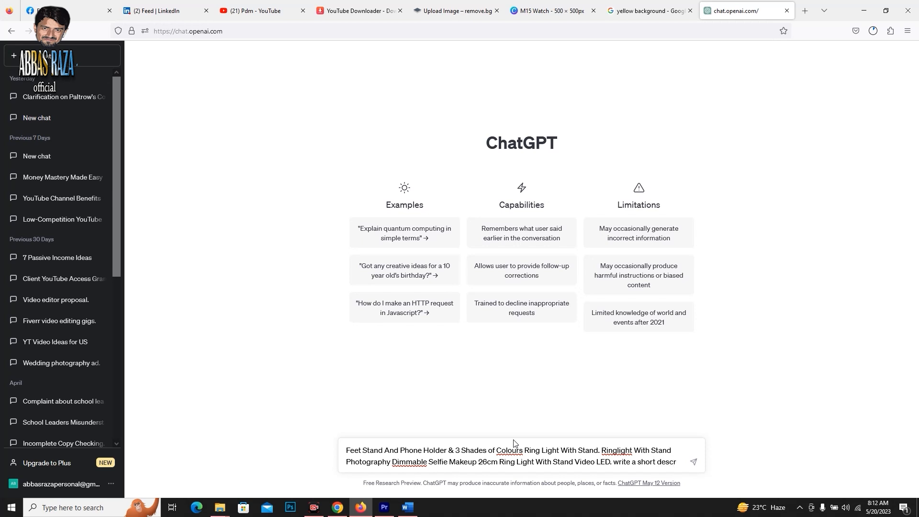
{"action": "type", "text": "ion"}
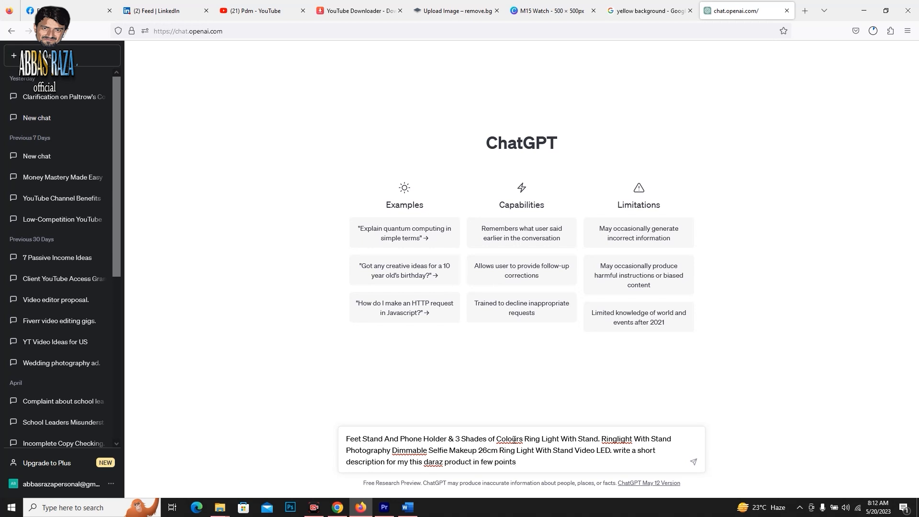
{"action": "key", "text": "Return"}
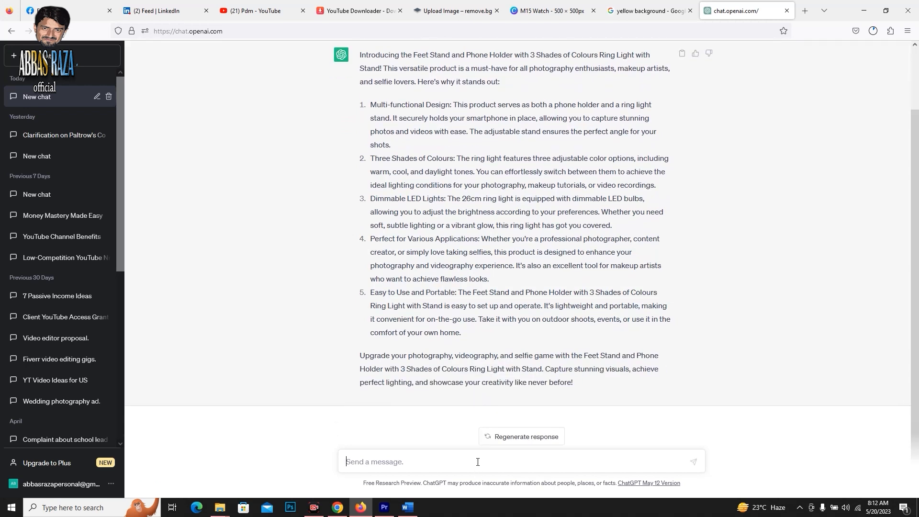
{"action": "type", "text": "please write this in more sho"}
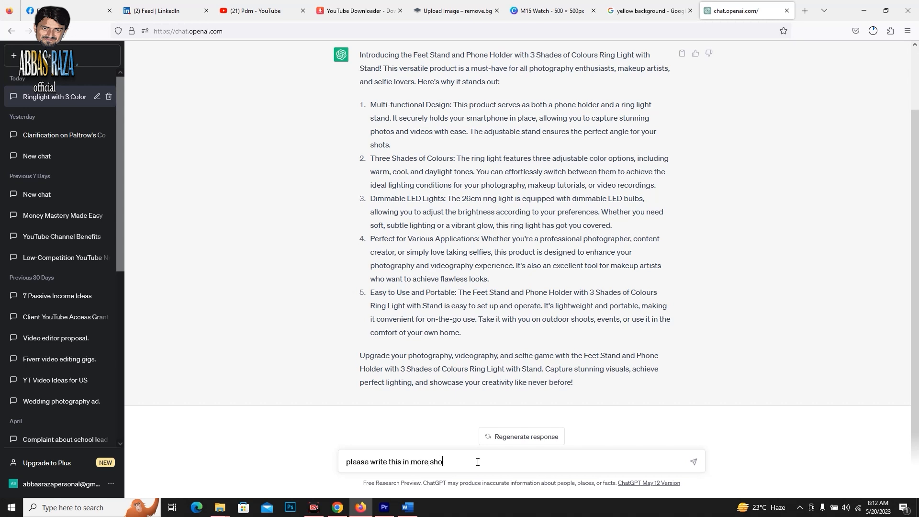
{"action": "key", "text": "Return"}
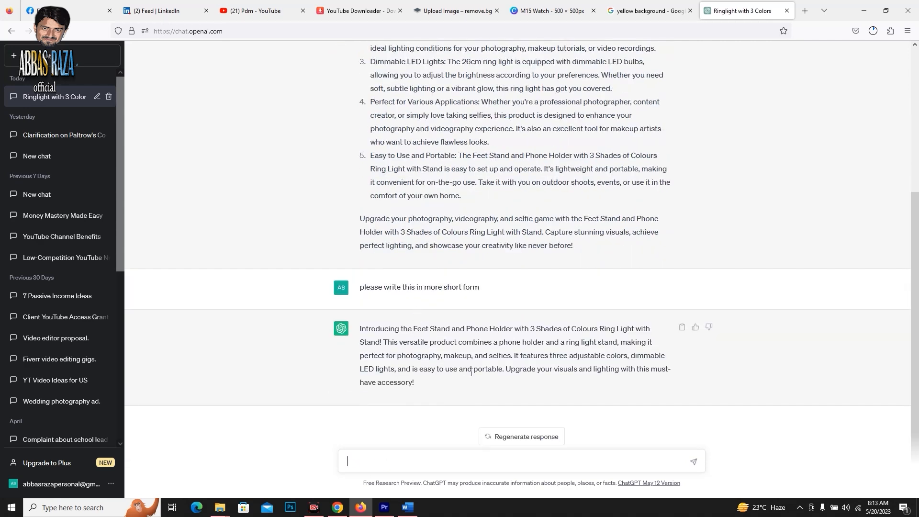
Copy the five numbered points from ChatGPT's first answer and paste them into the English short description of the product form in Chrome.
{"action": "scroll", "coordinate": [465, 357], "scroll_direction": "up", "scroll_amount": 4}
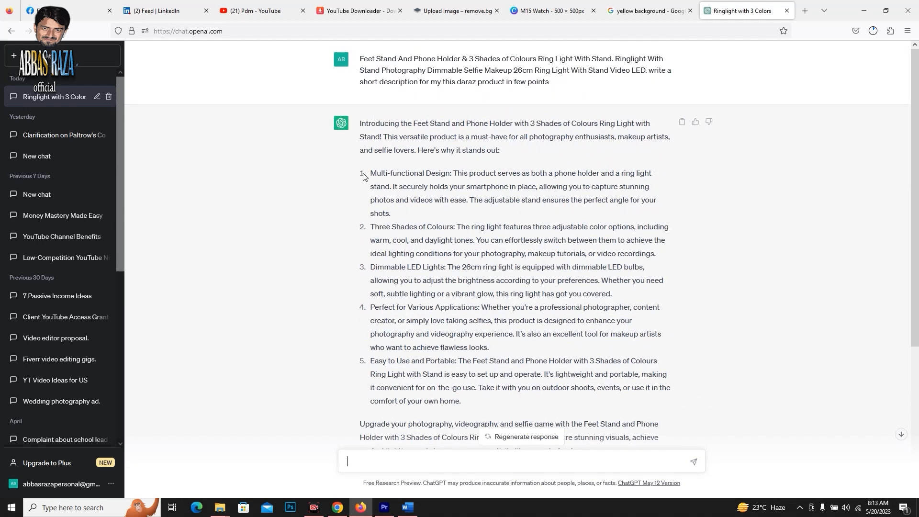
{"action": "left_click_drag", "start_coordinate": [360, 174], "coordinate": [462, 400]}
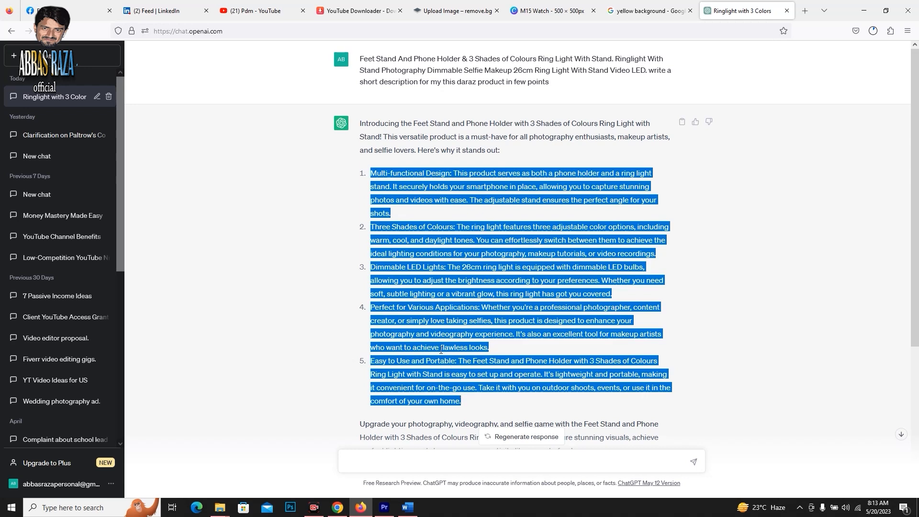
{"action": "right_click", "coordinate": [401, 242]}
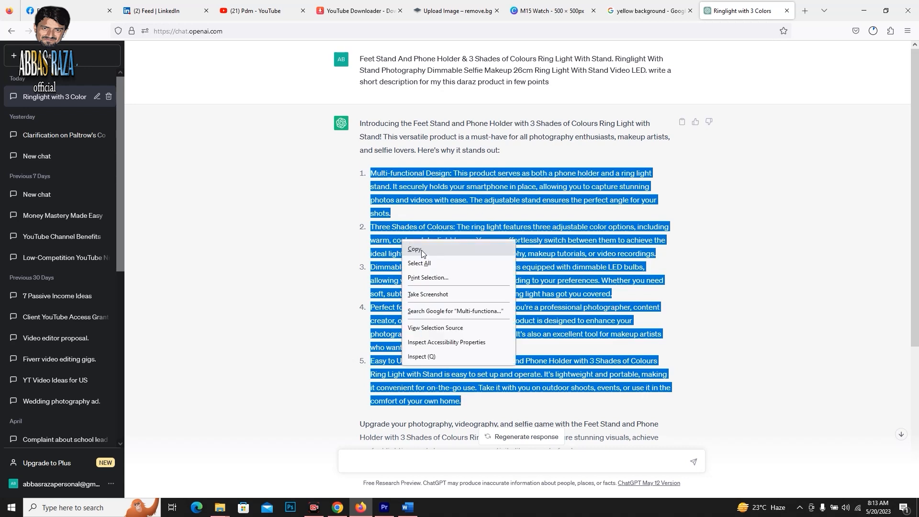
{"action": "left_click", "coordinate": [337, 507]}
{"action": "left_click", "coordinate": [255, 249]}
{"action": "key", "text": "ctrl+v"}
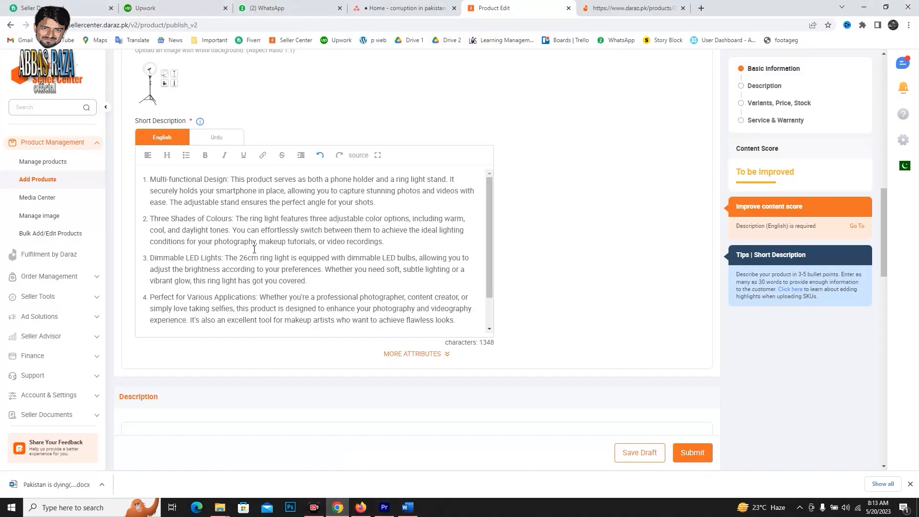
{"action": "scroll", "coordinate": [226, 232], "scroll_direction": "down", "scroll_amount": 1}
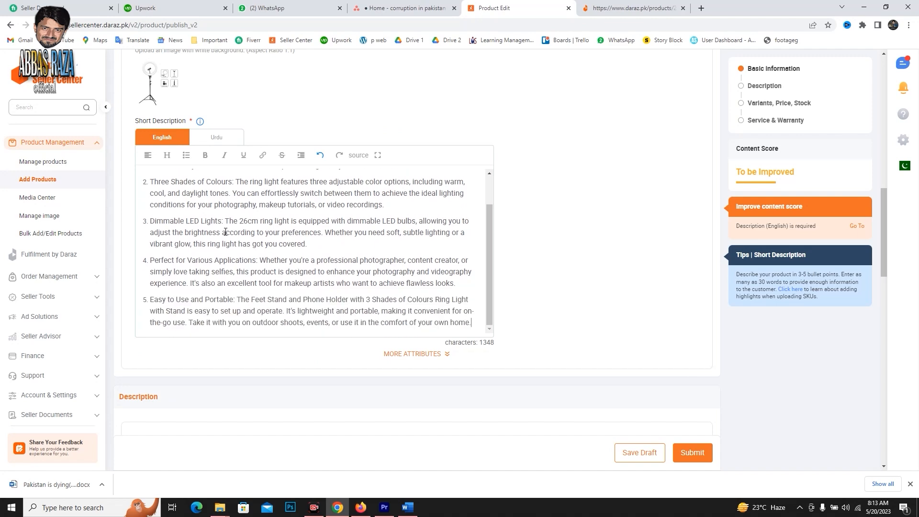
{"action": "scroll", "coordinate": [225, 232], "scroll_direction": "up", "scroll_amount": 1}
{"action": "scroll", "coordinate": [225, 232], "scroll_direction": "down", "scroll_amount": 1}
{"action": "scroll", "coordinate": [304, 270], "scroll_direction": "down", "scroll_amount": 5}
Copy the feature lines beneath the product details bullet on the BESTIN ring light's Daraz page and paste them into the English description.
{"action": "left_click", "coordinate": [248, 276]}
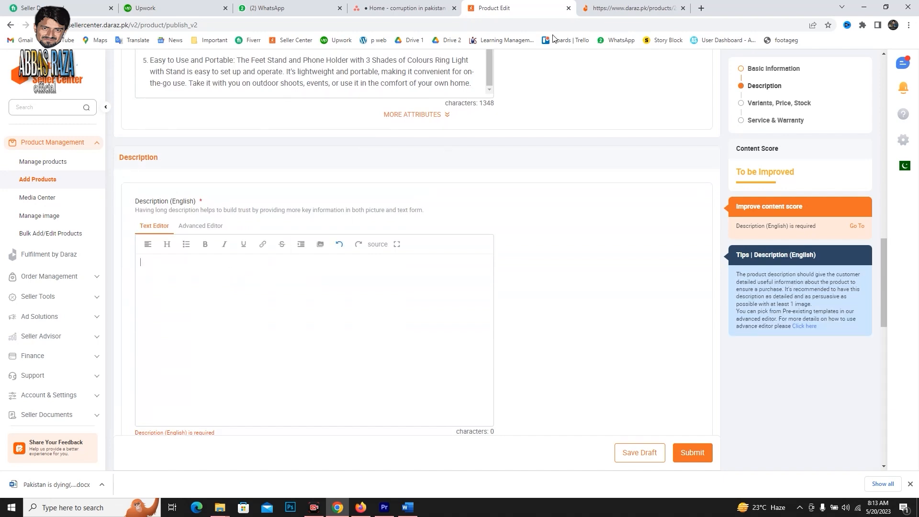
{"action": "left_click", "coordinate": [618, 8]}
{"action": "scroll", "coordinate": [461, 218], "scroll_direction": "down", "scroll_amount": 7}
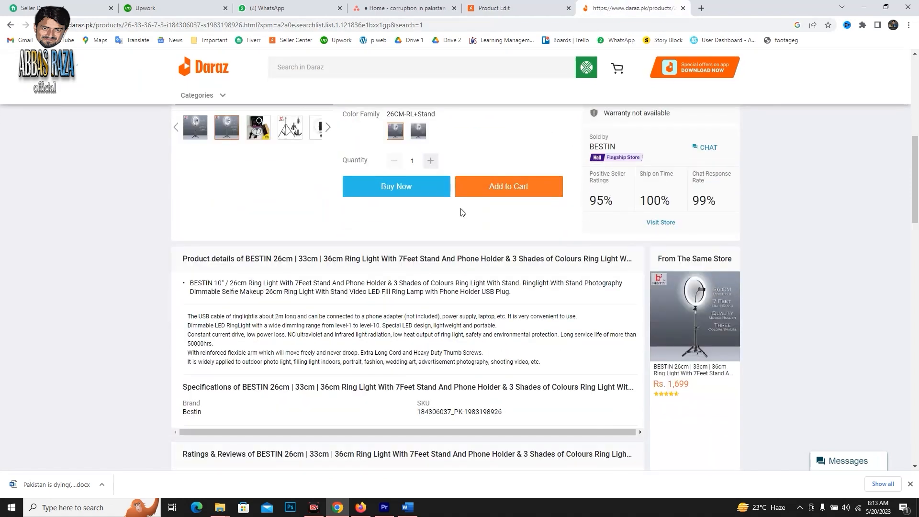
{"action": "scroll", "coordinate": [526, 364], "scroll_direction": "down", "scroll_amount": 5}
{"action": "scroll", "coordinate": [476, 344], "scroll_direction": "down", "scroll_amount": 6}
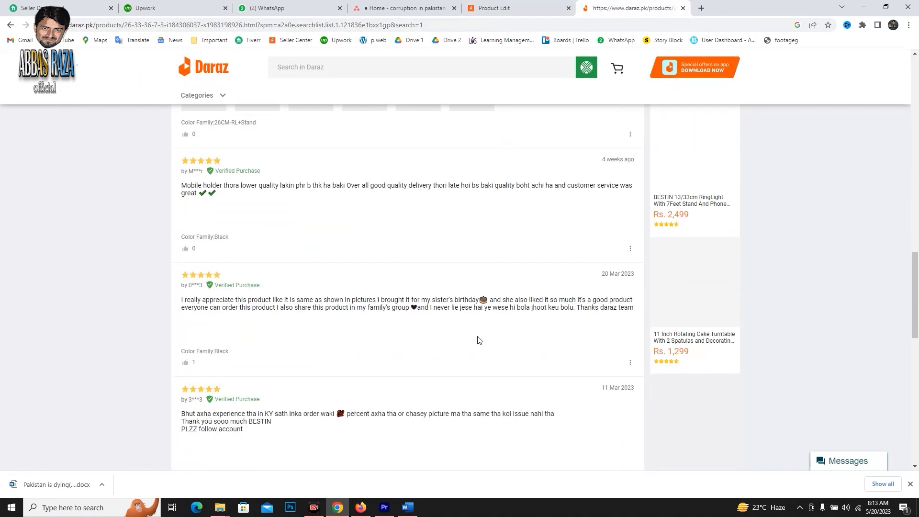
{"action": "scroll", "coordinate": [478, 335], "scroll_direction": "up", "scroll_amount": 10}
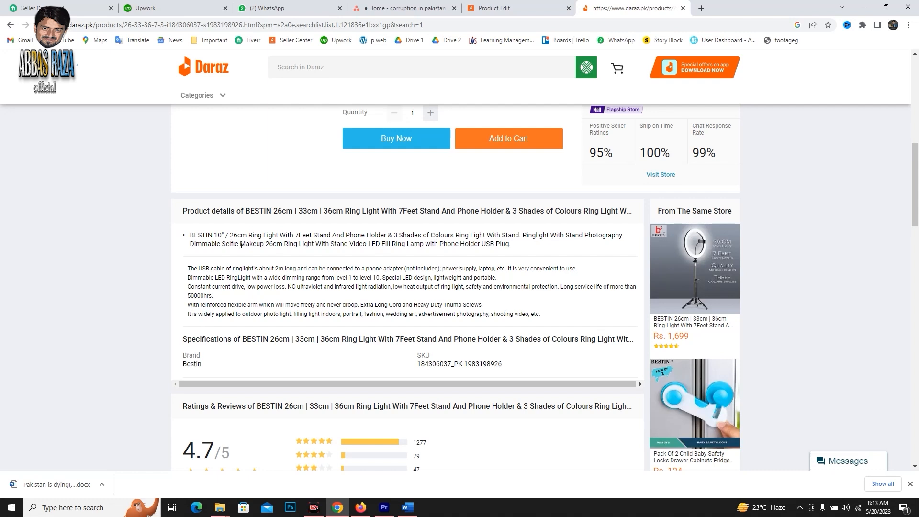
{"action": "left_click_drag", "start_coordinate": [187, 268], "coordinate": [554, 326]}
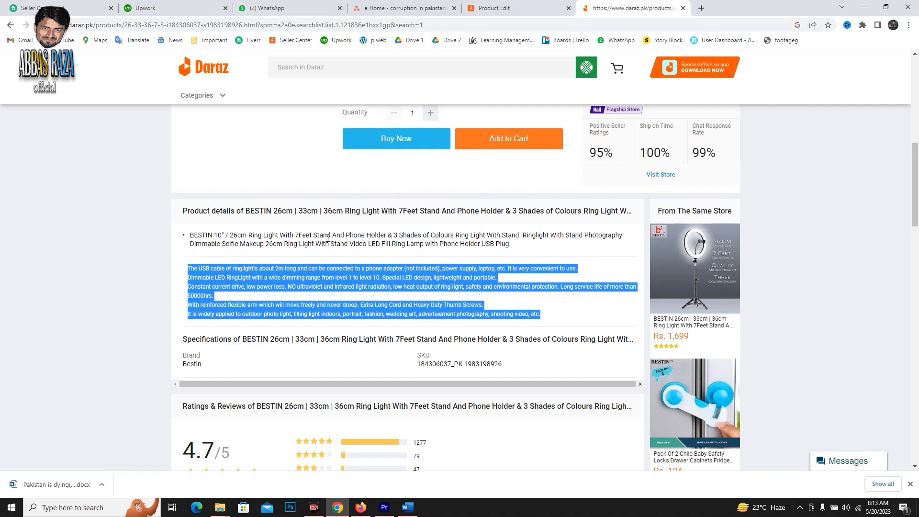
{"action": "right_click", "coordinate": [332, 271]}
{"action": "left_click", "coordinate": [355, 280]}
{"action": "left_click", "coordinate": [483, 8]}
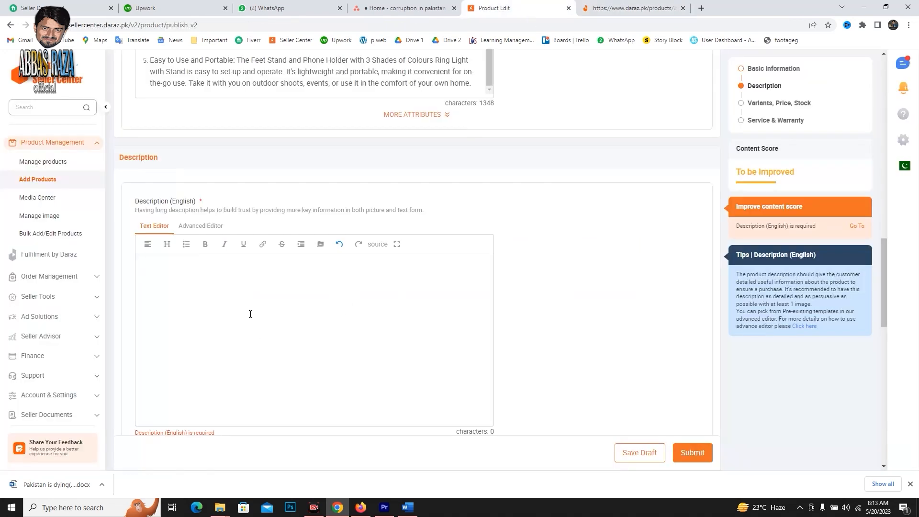
{"action": "key", "text": "ctrl+v"}
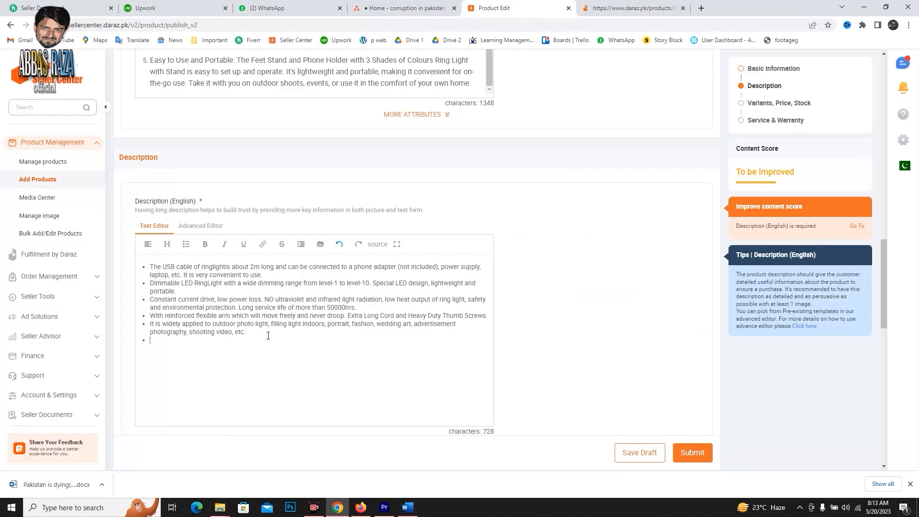
Insert all six images from the Tripod folder into the English description below the pasted text.
{"action": "left_click", "coordinate": [320, 244]}
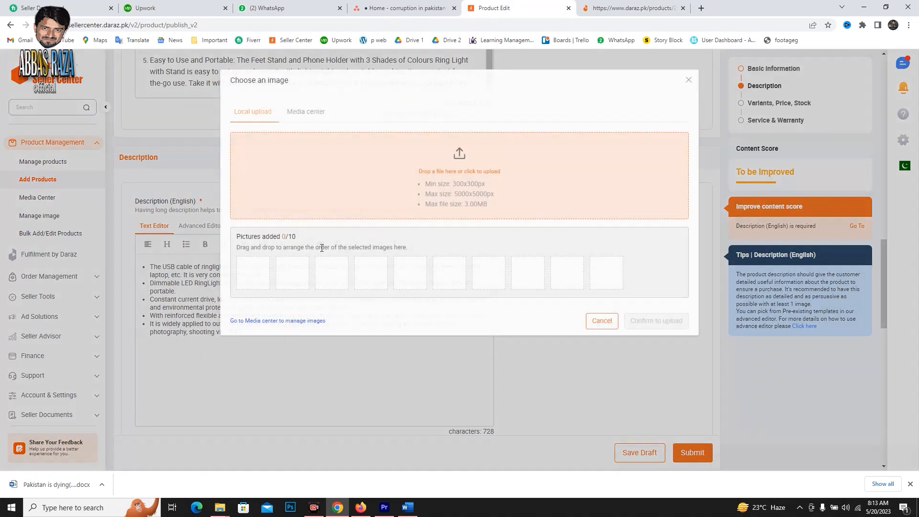
{"action": "left_click", "coordinate": [462, 154]}
{"action": "left_click", "coordinate": [433, 270]}
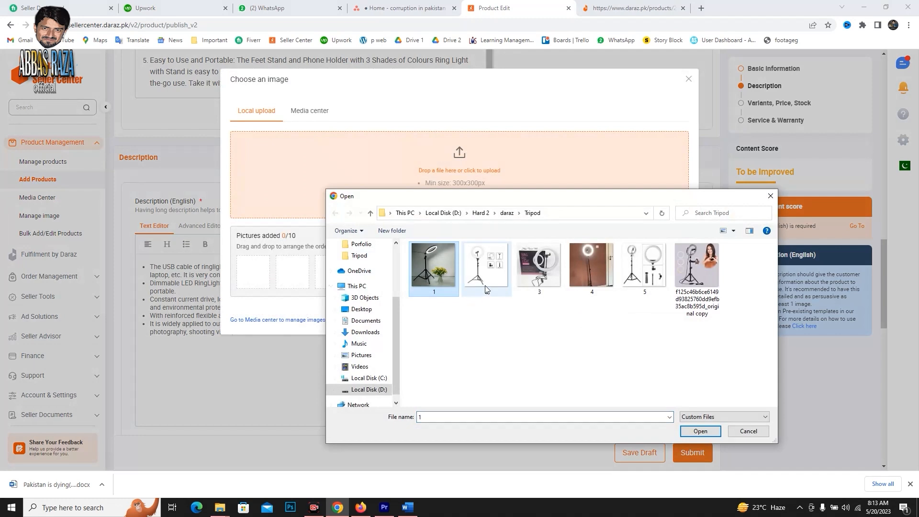
{"action": "left_click", "coordinate": [485, 270], "text": "ctrl"}
{"action": "left_click", "coordinate": [539, 270], "text": "ctrl"}
{"action": "left_click", "coordinate": [590, 268], "text": "ctrl"}
{"action": "left_click", "coordinate": [643, 268], "text": "ctrl"}
{"action": "left_click", "coordinate": [698, 266], "text": "ctrl"}
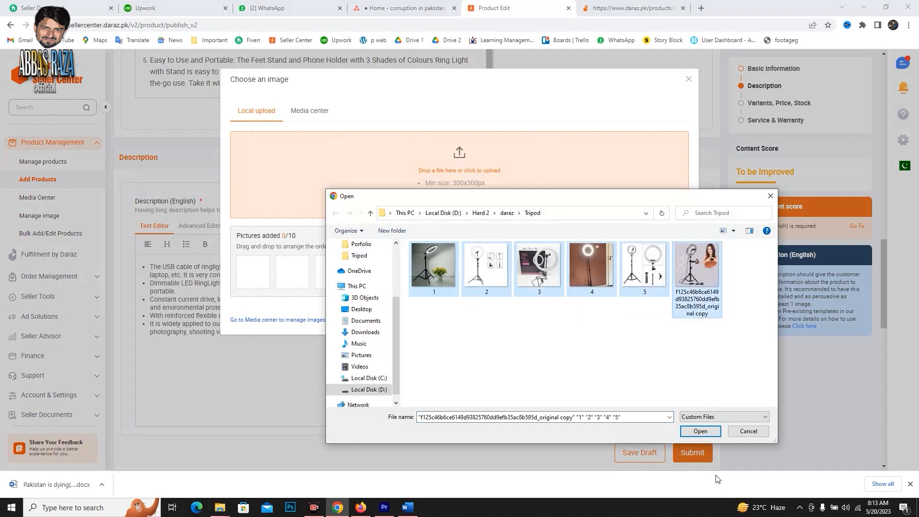
{"action": "left_click", "coordinate": [700, 430]}
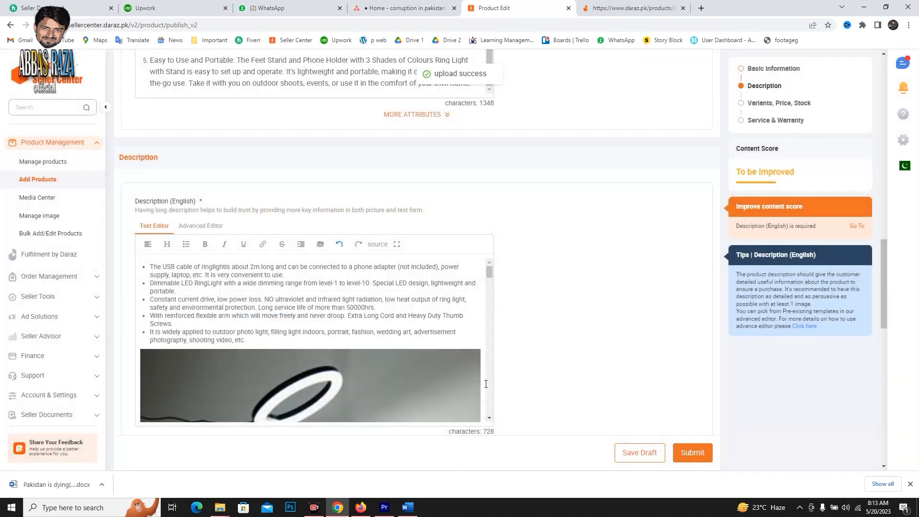
{"action": "scroll", "coordinate": [379, 325], "scroll_direction": "down", "scroll_amount": 7}
{"action": "scroll", "coordinate": [379, 328], "scroll_direction": "down", "scroll_amount": 6}
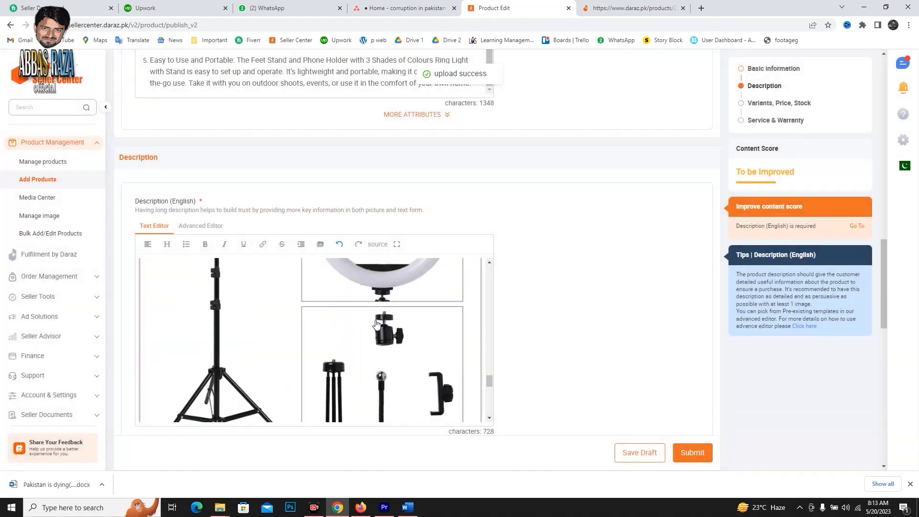
Set the variant's color family to Black and upload image 1 from the Tripod folder as its main picture.
{"action": "scroll", "coordinate": [552, 308], "scroll_direction": "down", "scroll_amount": 7}
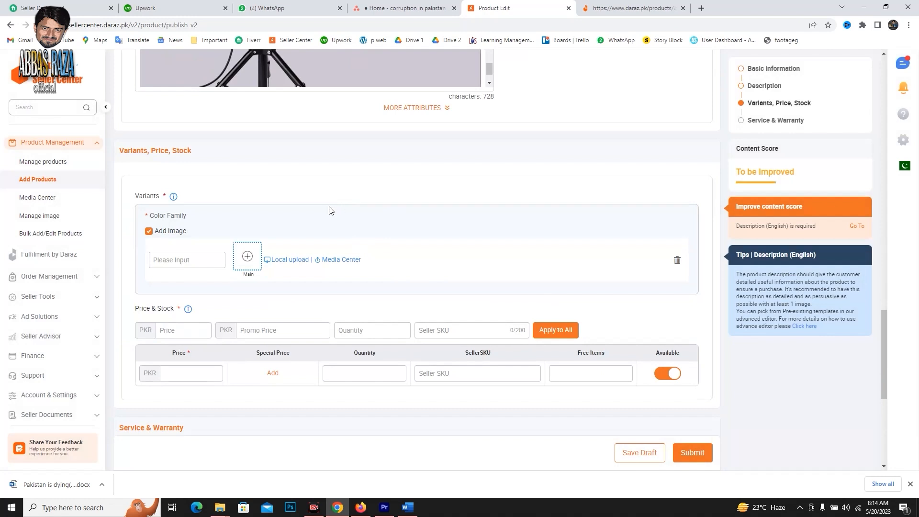
{"action": "left_click", "coordinate": [199, 261]}
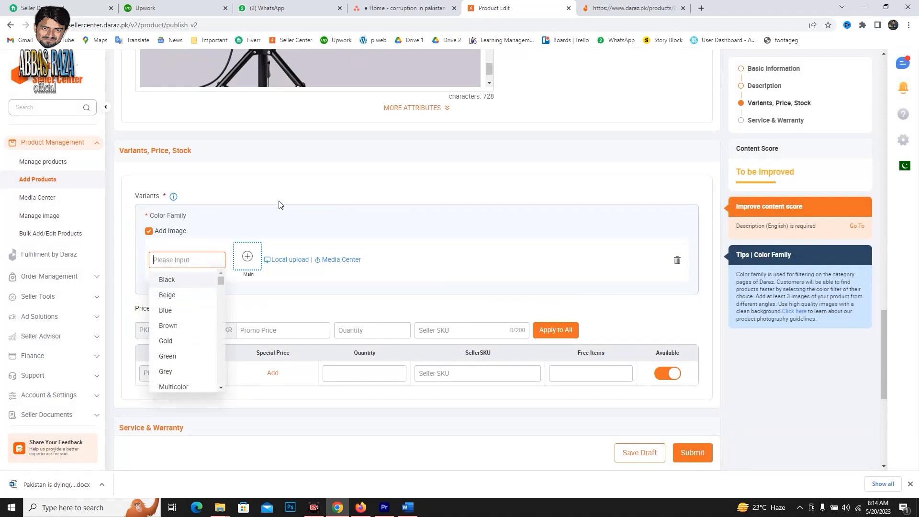
{"action": "left_click", "coordinate": [170, 280]}
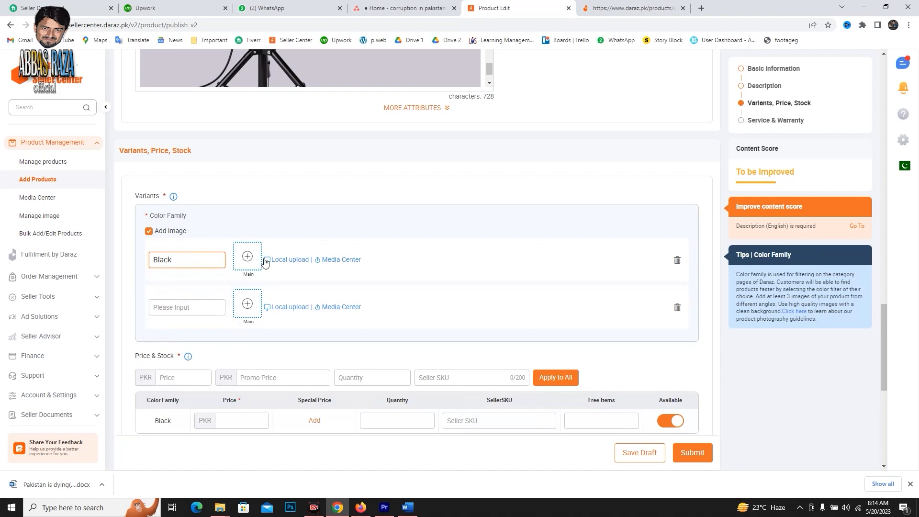
{"action": "left_click", "coordinate": [248, 258]}
{"action": "left_click", "coordinate": [447, 160]}
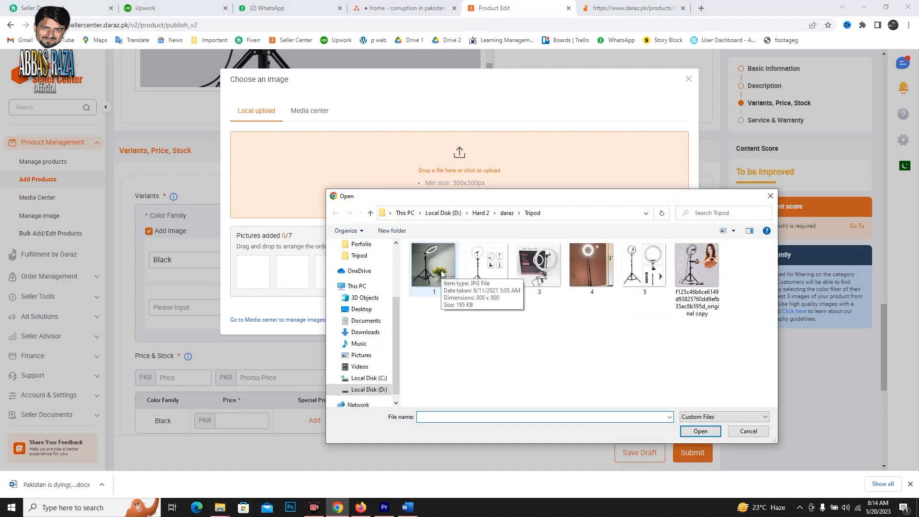
{"action": "left_click", "coordinate": [441, 272]}
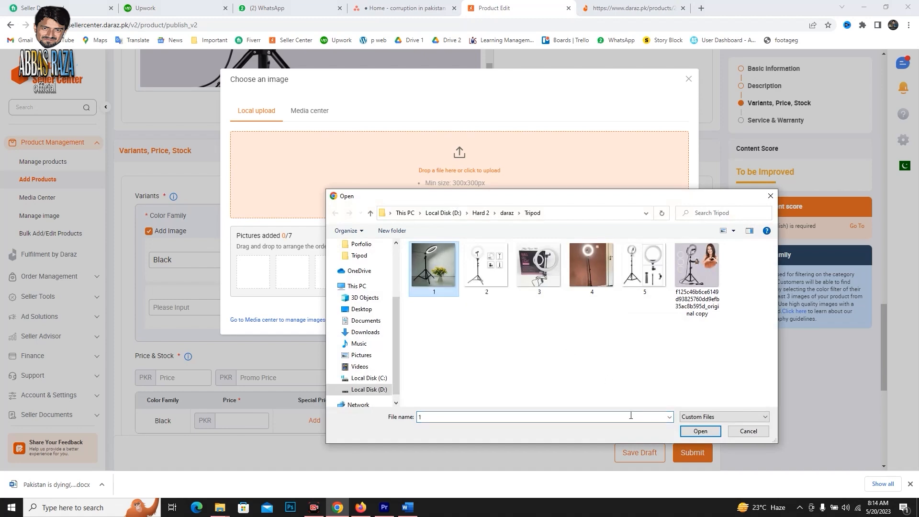
{"action": "left_click", "coordinate": [708, 433]}
{"action": "left_click", "coordinate": [663, 312]}
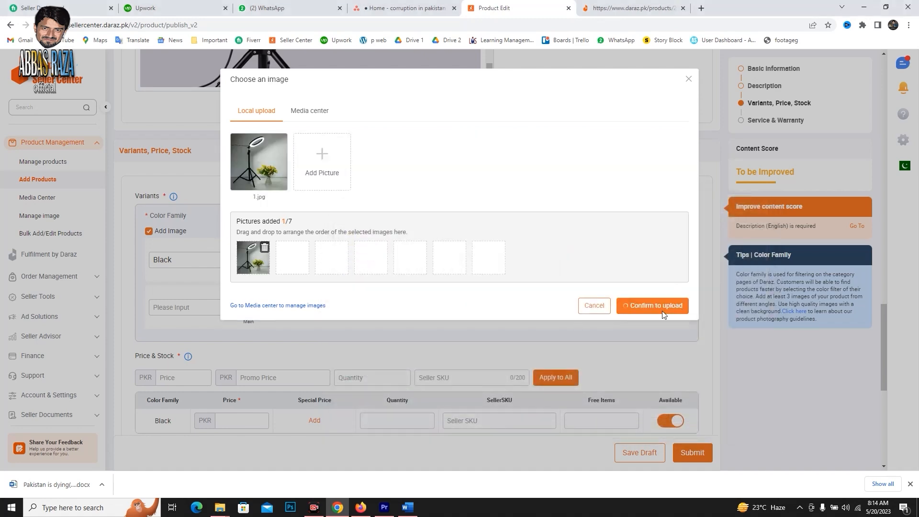
In the Price & Stock bulk row, set the price to PKR 1600 and a promo price of 1400 from 20/05/2023 to 30/06/2023.
{"action": "scroll", "coordinate": [490, 329], "scroll_direction": "down", "scroll_amount": 4}
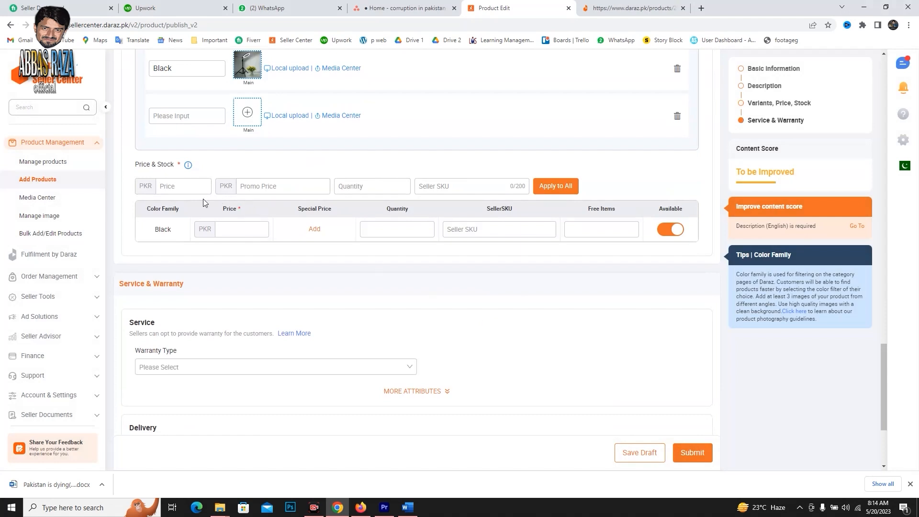
{"action": "left_click", "coordinate": [187, 189]}
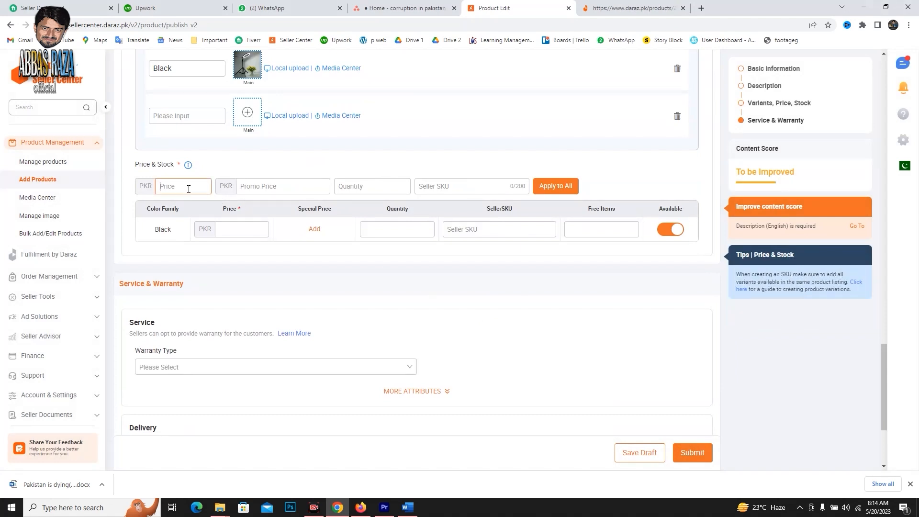
{"action": "type", "text": "1600"}
{"action": "left_click", "coordinate": [269, 185]}
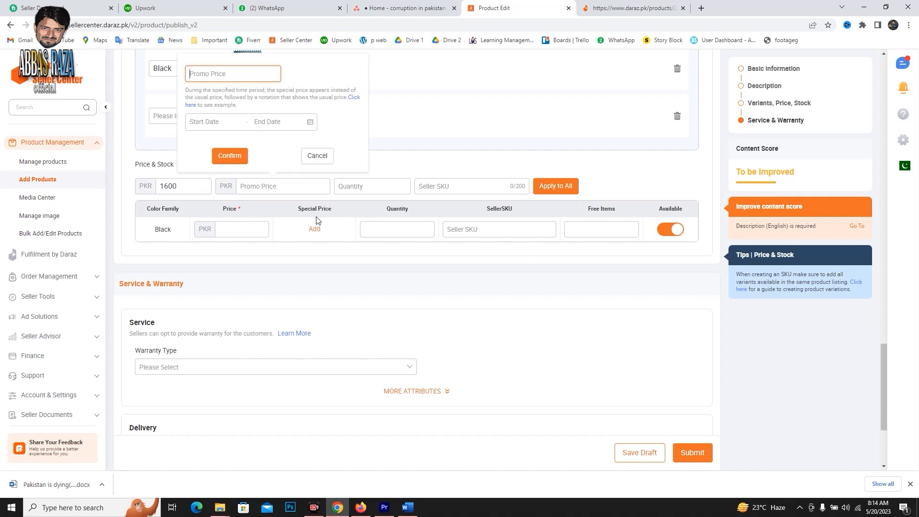
{"action": "type", "text": "1400"}
{"action": "left_click", "coordinate": [228, 122]}
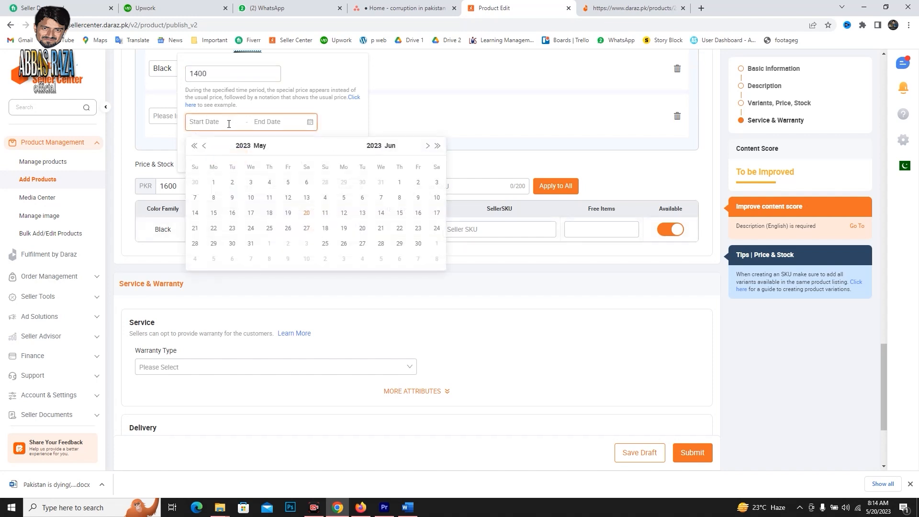
{"action": "left_click", "coordinate": [304, 215]}
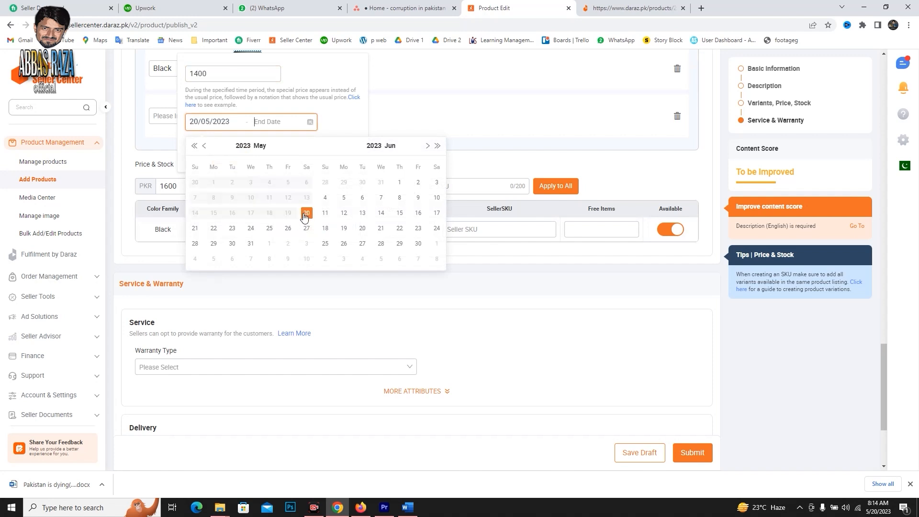
{"action": "left_click", "coordinate": [419, 244]}
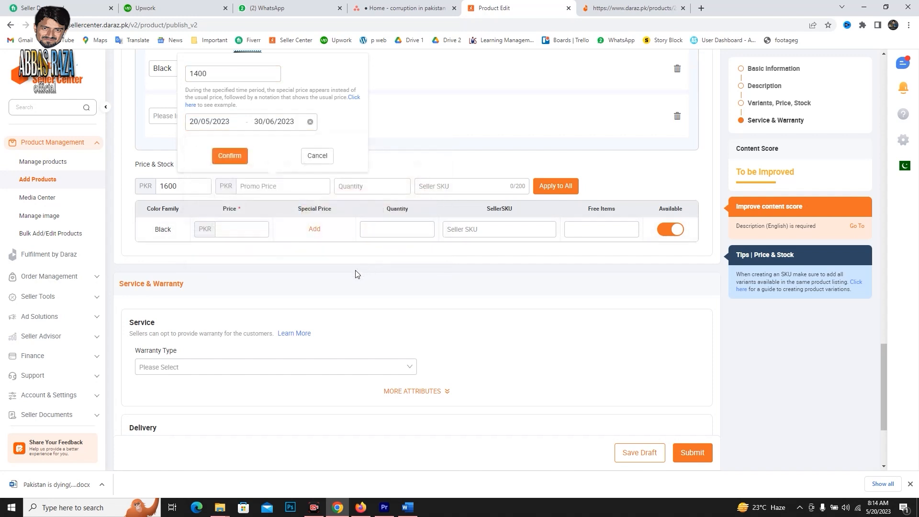
{"action": "left_click", "coordinate": [238, 158]}
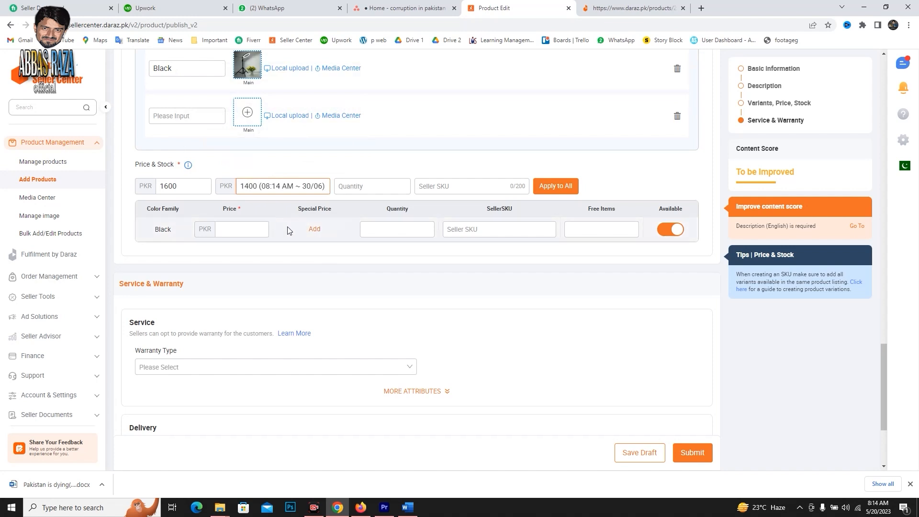
Set the bulk row's quantity to 100 and its seller SKU to "Ring RIghlt and Tripod".
{"action": "left_click", "coordinate": [380, 190]}
{"action": "type", "text": "100"}
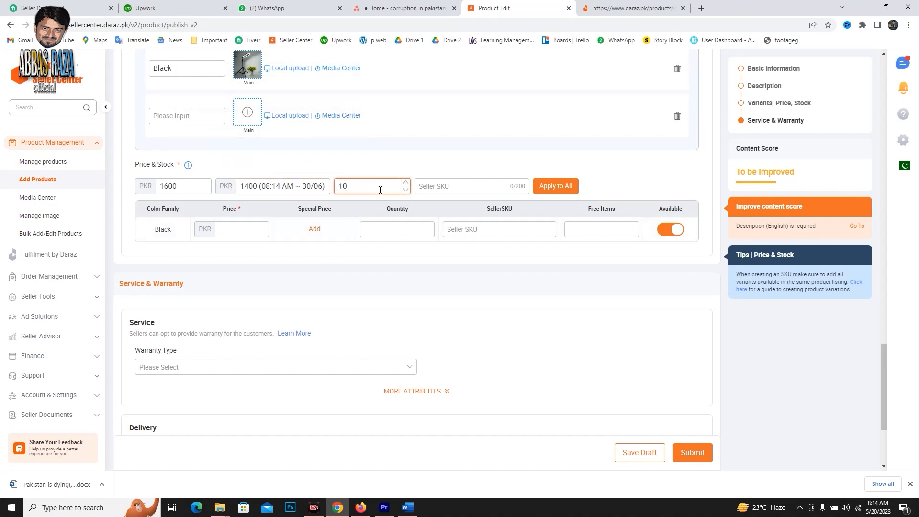
{"action": "left_click", "coordinate": [484, 183]}
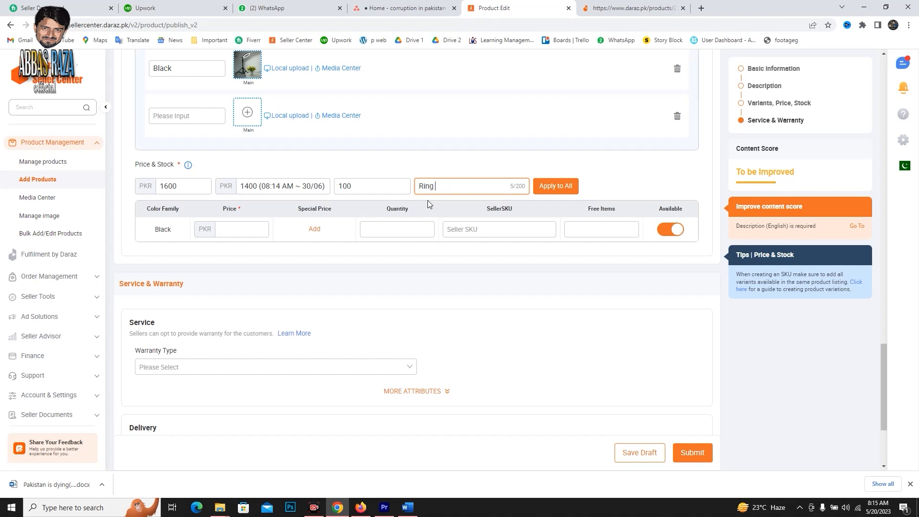
{"action": "type", "text": "and Tripod"}
Set the Black variant's price to PKR 1600 and its special price to 1400 from 20/05/2023 to 30/06/2023.
{"action": "key", "text": "Tab"}
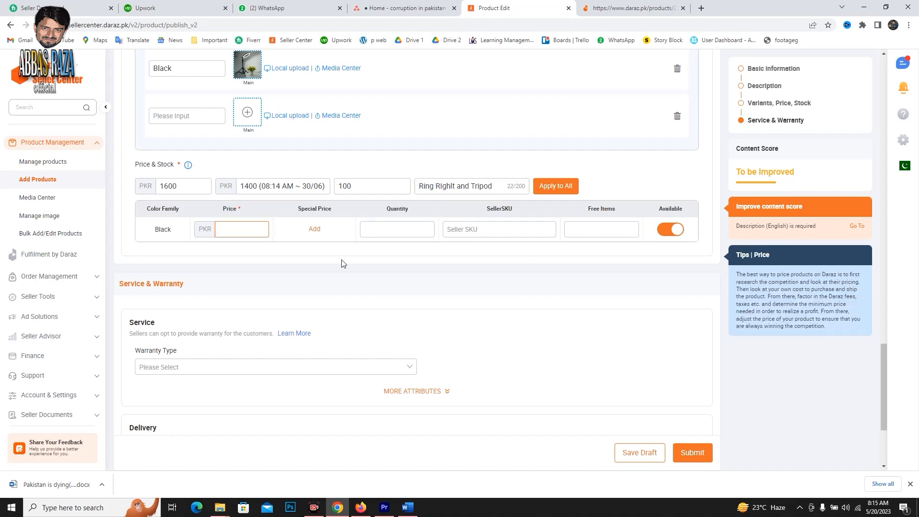
{"action": "type", "text": "1600"}
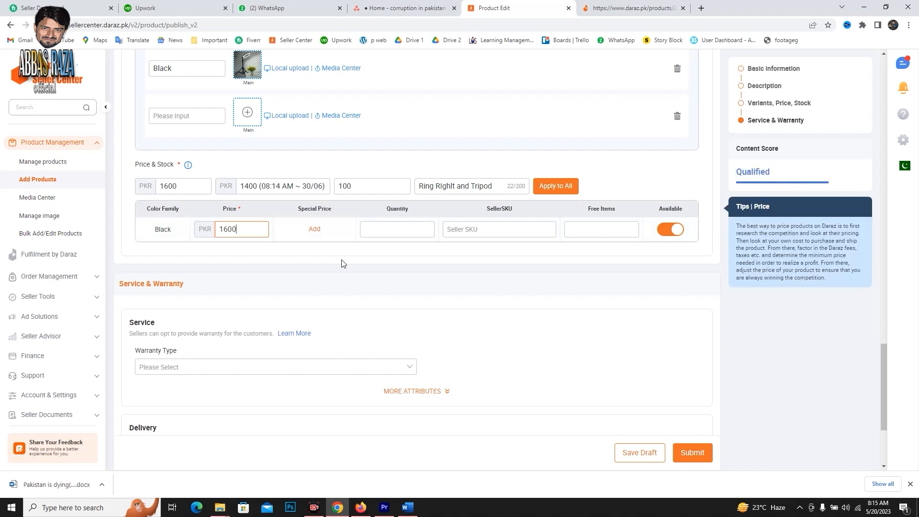
{"action": "left_click", "coordinate": [315, 229]}
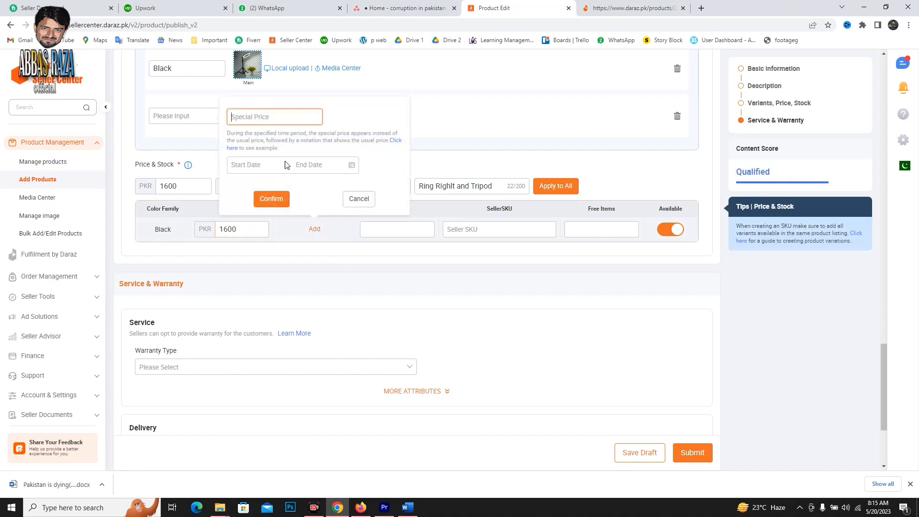
{"action": "left_click", "coordinate": [261, 120]}
{"action": "type", "text": "1400"}
{"action": "left_click", "coordinate": [253, 165]}
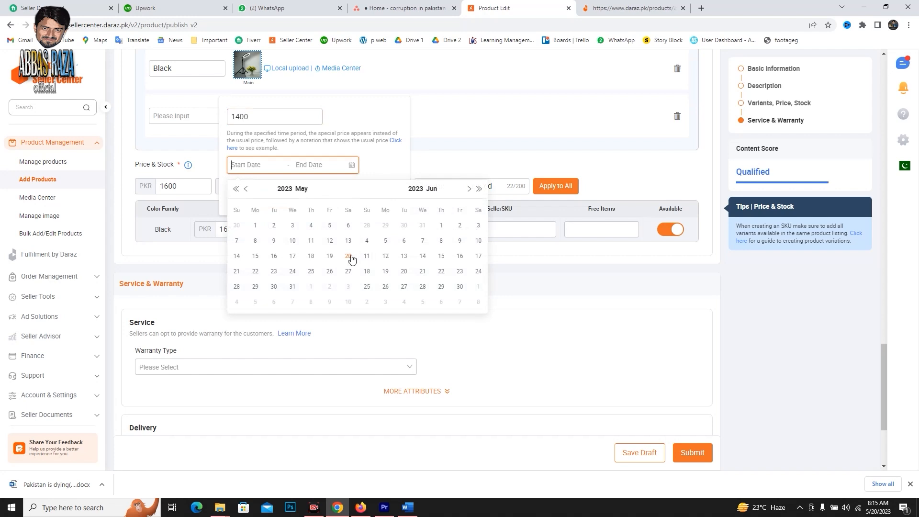
{"action": "left_click", "coordinate": [349, 257]}
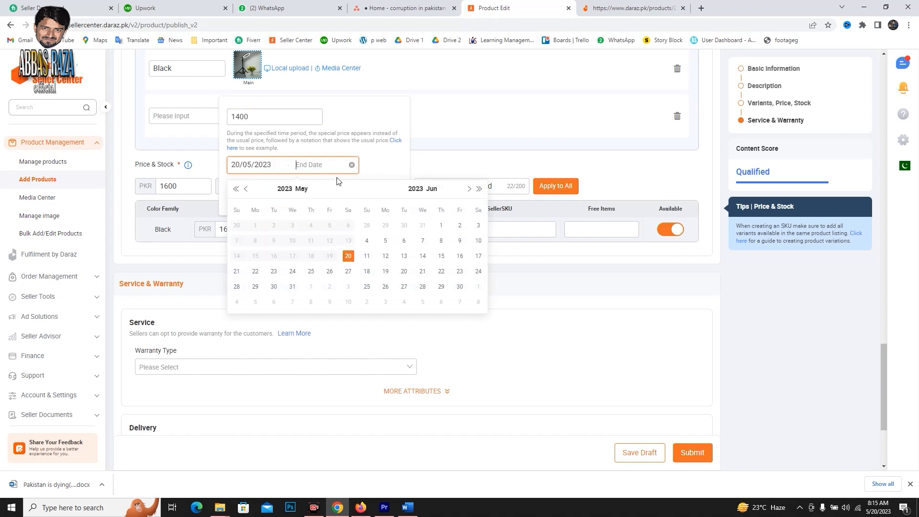
{"action": "left_click", "coordinate": [459, 287]}
{"action": "left_click", "coordinate": [283, 198]}
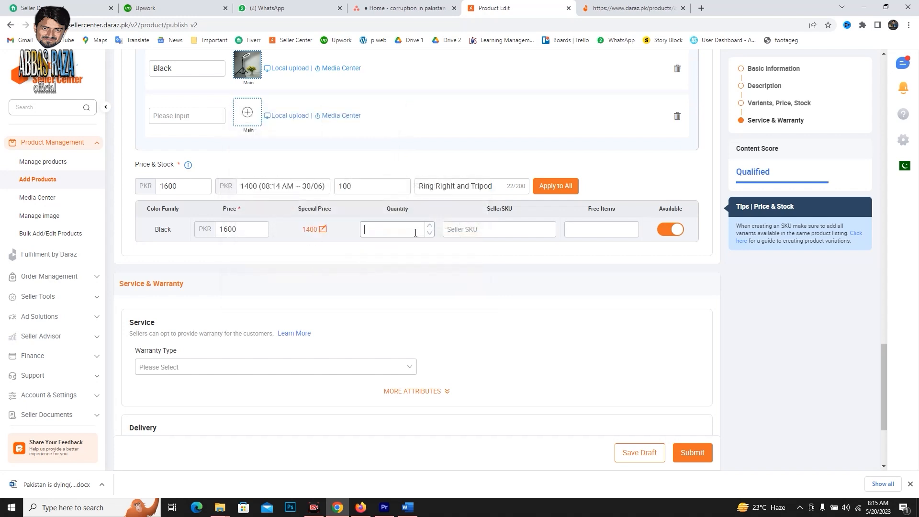
Set the Black variant's quantity to 100, its seller SKU to "Rign Light" and its free items to "Mobile Holder".
{"action": "left_click", "coordinate": [412, 232]}
{"action": "type", "text": "100"}
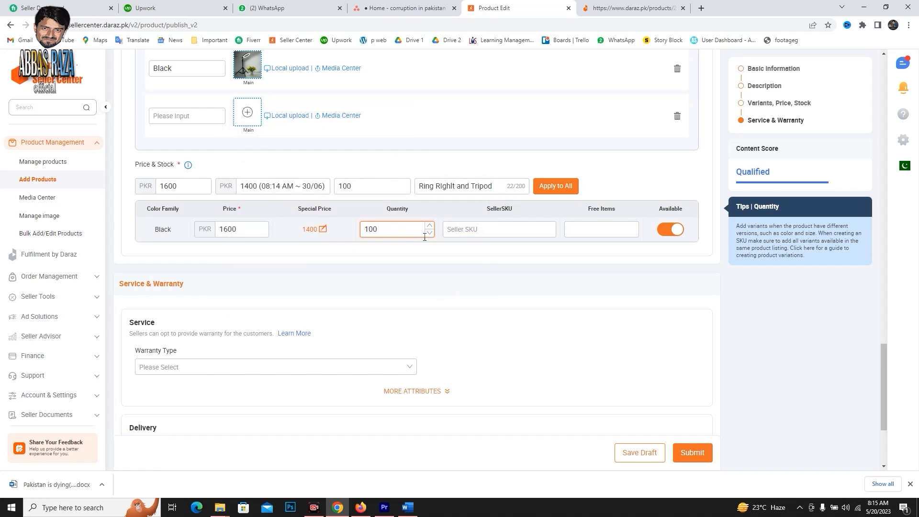
{"action": "left_click", "coordinate": [467, 228]}
{"action": "type", "text": "Ri"}
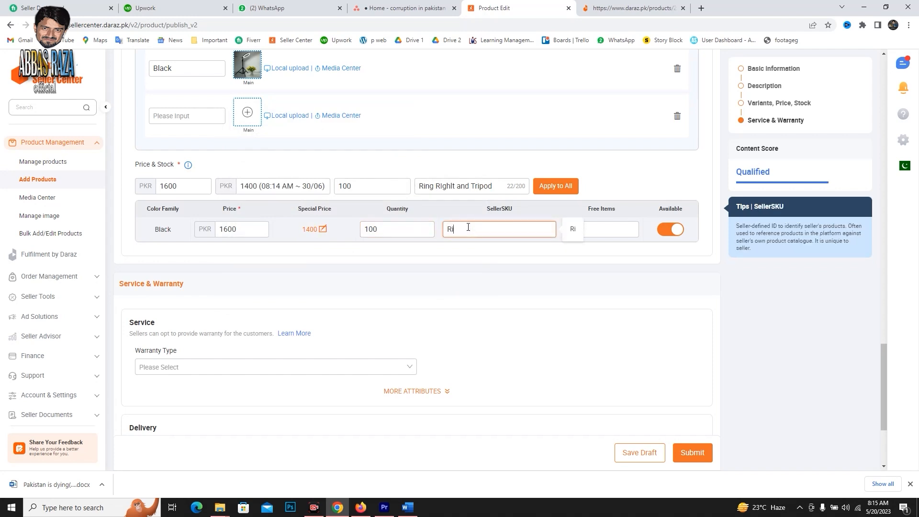
{"action": "type", "text": "gn Light"}
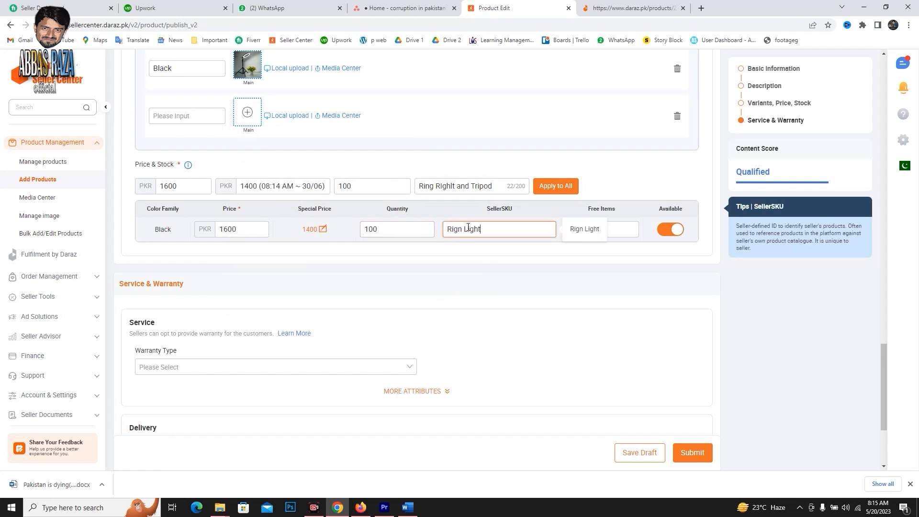
{"action": "left_click", "coordinate": [597, 234]}
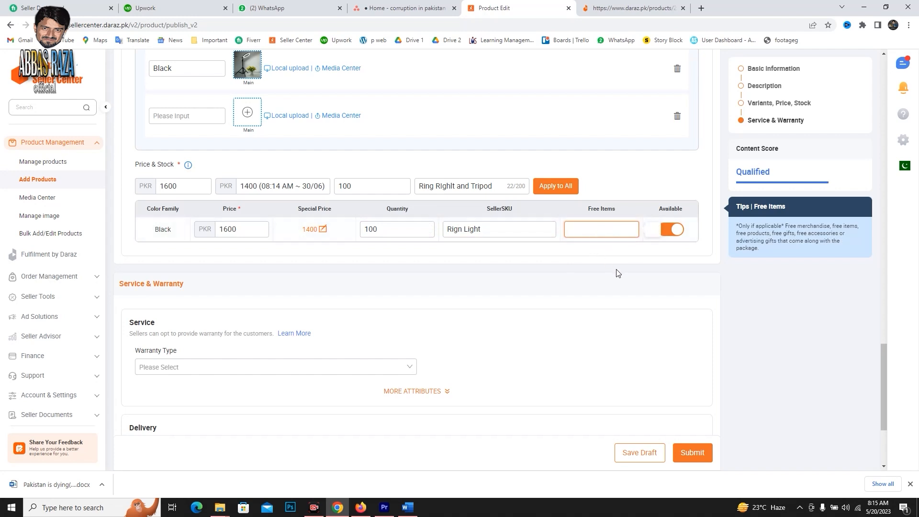
{"action": "type", "text": "Mobile Holder"}
{"action": "left_click", "coordinate": [370, 334]}
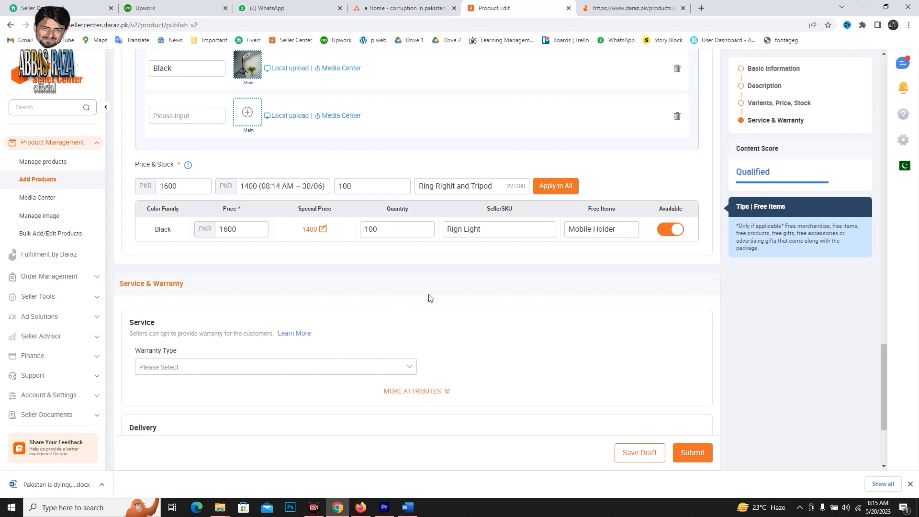
Set the warranty type to No Warranty and the package weight to 1 kg.
{"action": "scroll", "coordinate": [529, 341], "scroll_direction": "down", "scroll_amount": 3}
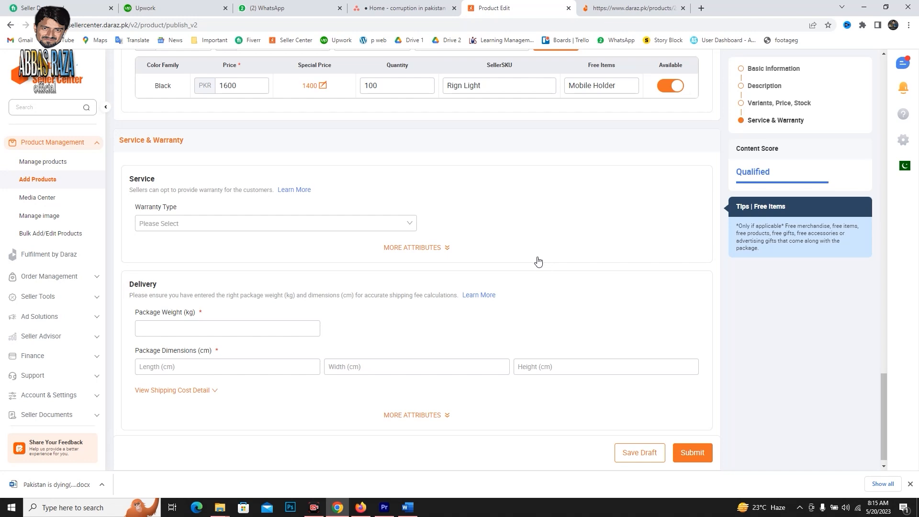
{"action": "left_click", "coordinate": [410, 223]}
{"action": "left_click", "coordinate": [190, 245]}
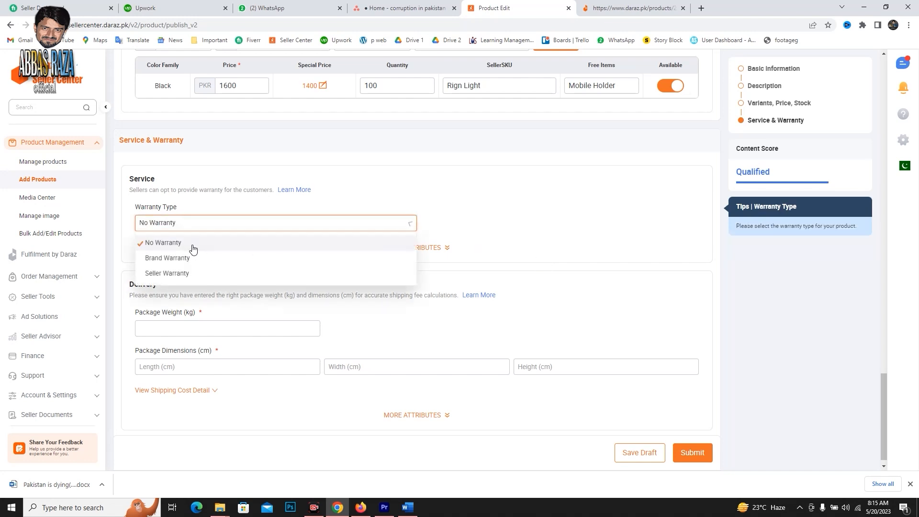
{"action": "scroll", "coordinate": [325, 242], "scroll_direction": "down", "scroll_amount": 1}
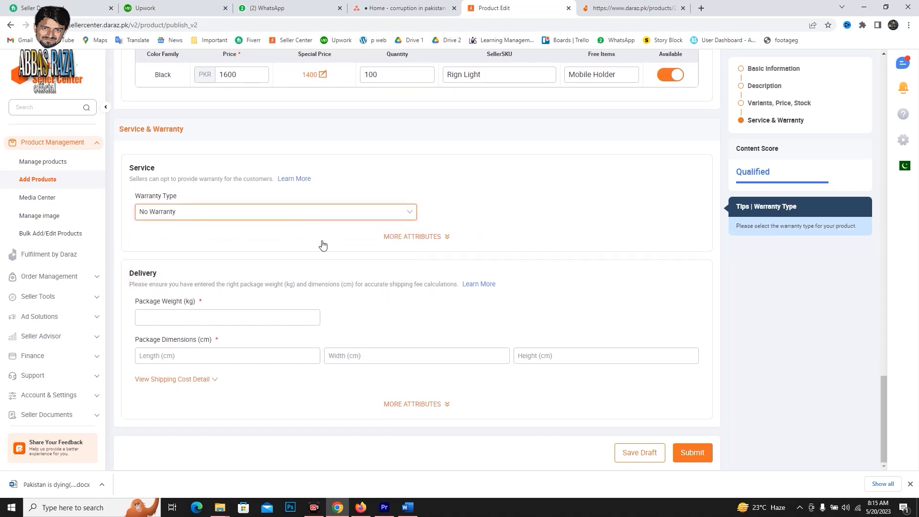
{"action": "left_click", "coordinate": [214, 318]}
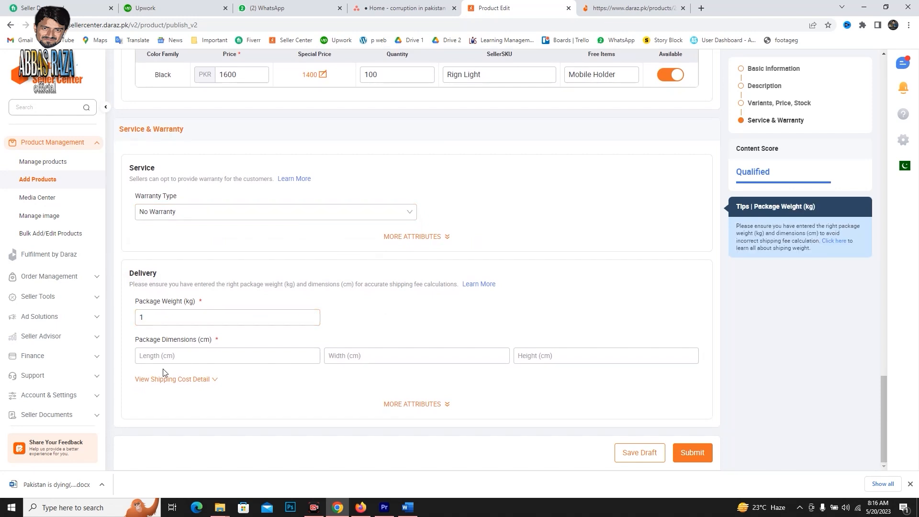
Copy the word "Dimensions" from the Package Dimensions label in the Delivery section.
{"action": "left_click", "coordinate": [169, 357]}
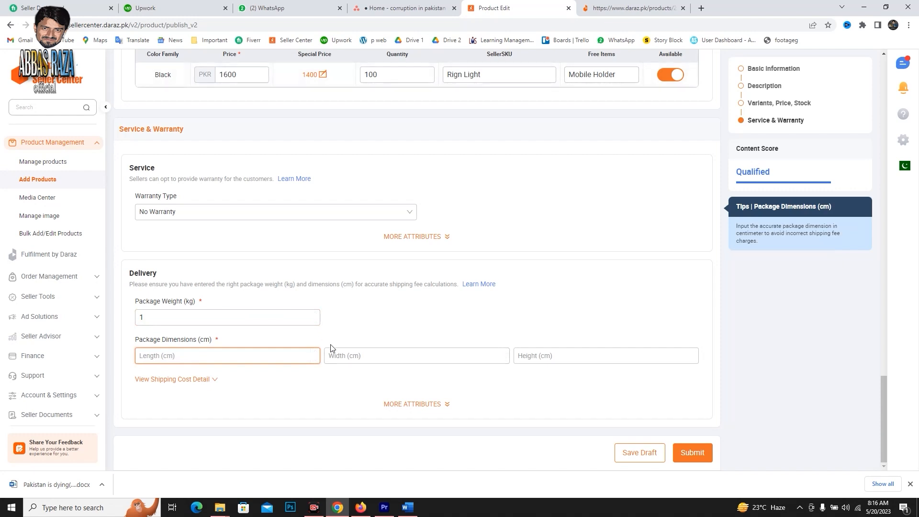
{"action": "left_click", "coordinate": [395, 354]}
{"action": "left_click", "coordinate": [587, 354]}
{"action": "left_click", "coordinate": [170, 359]}
{"action": "left_click_drag", "start_coordinate": [163, 339], "coordinate": [198, 341]}
{"action": "right_click", "coordinate": [190, 341]}
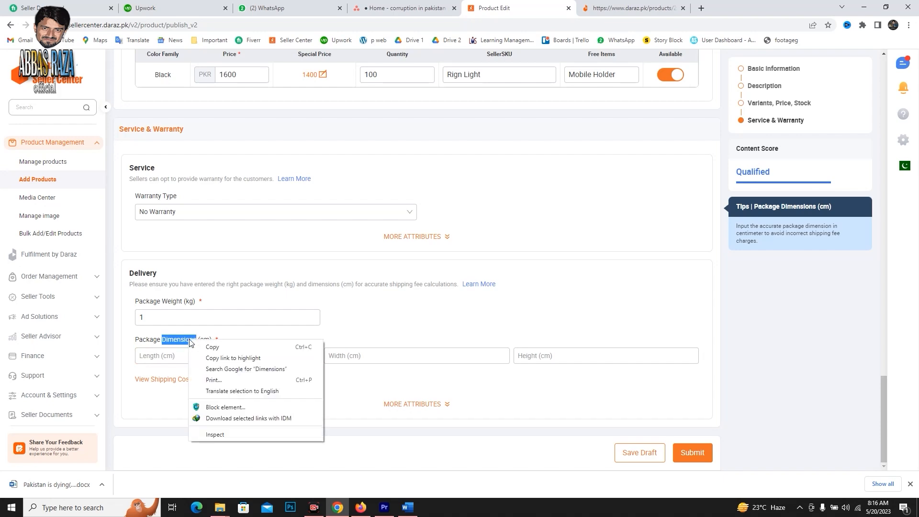
{"action": "left_click", "coordinate": [210, 347]}
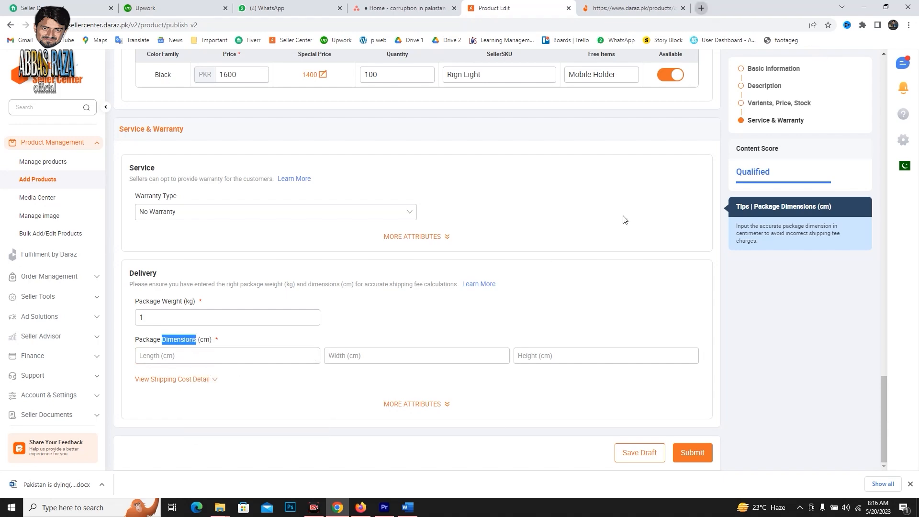
Switch to Firefox and search Google for "26cm ring light and tripod Dimensions" in place of the yellow background search.
{"action": "key", "text": "alt+Tab"}
{"action": "left_click", "coordinate": [647, 10]}
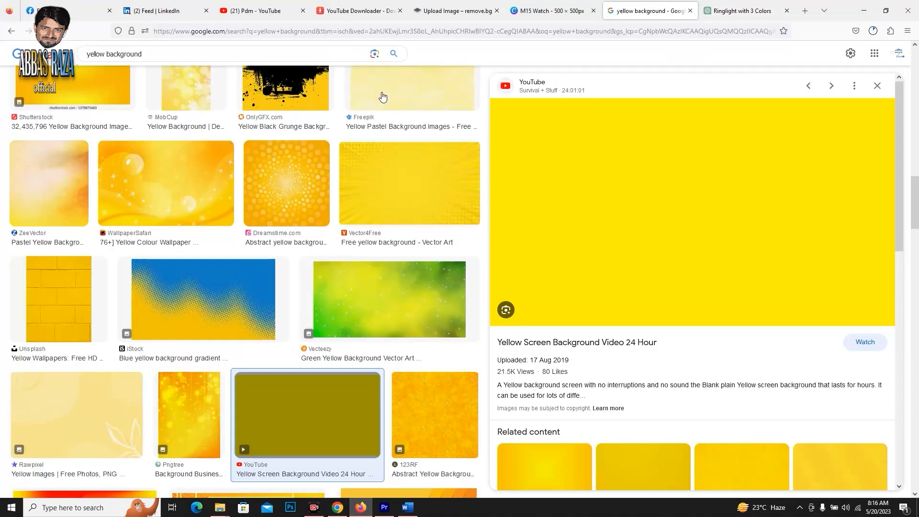
{"action": "left_click_drag", "start_coordinate": [206, 54], "coordinate": [75, 55]}
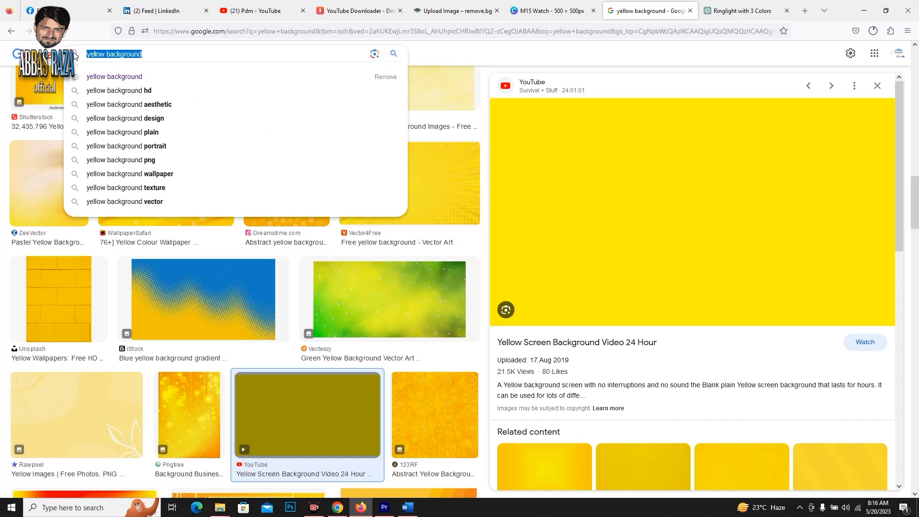
{"action": "type", "text": "26cm "}
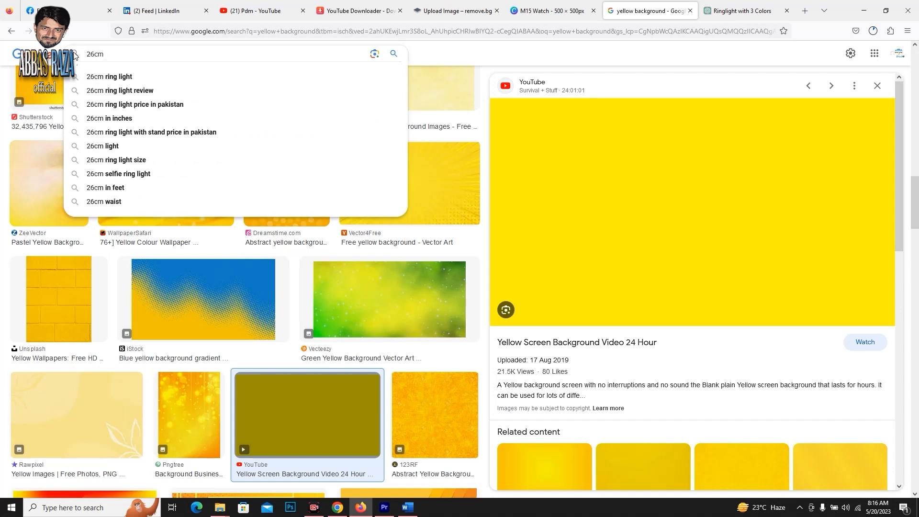
{"action": "type", "text": "ring light and "}
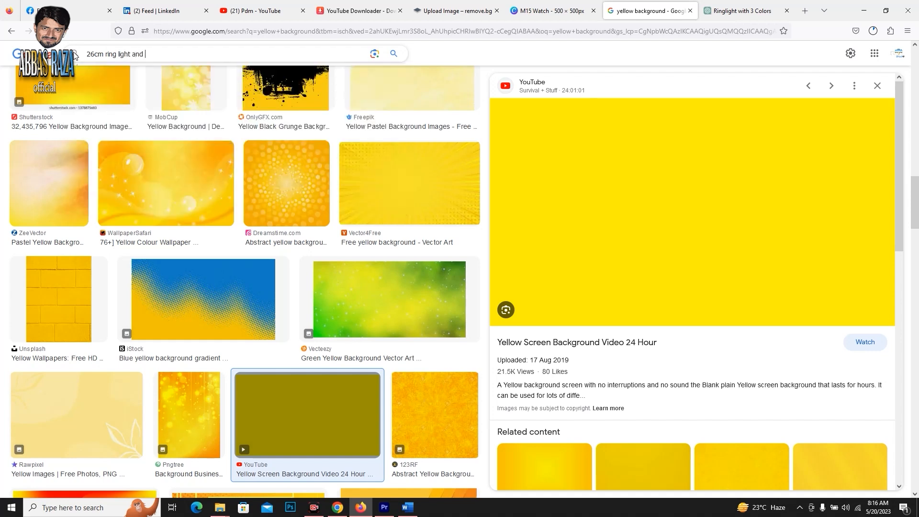
{"action": "type", "text": "tripod Dimensions"}
{"action": "key", "text": "Return"}
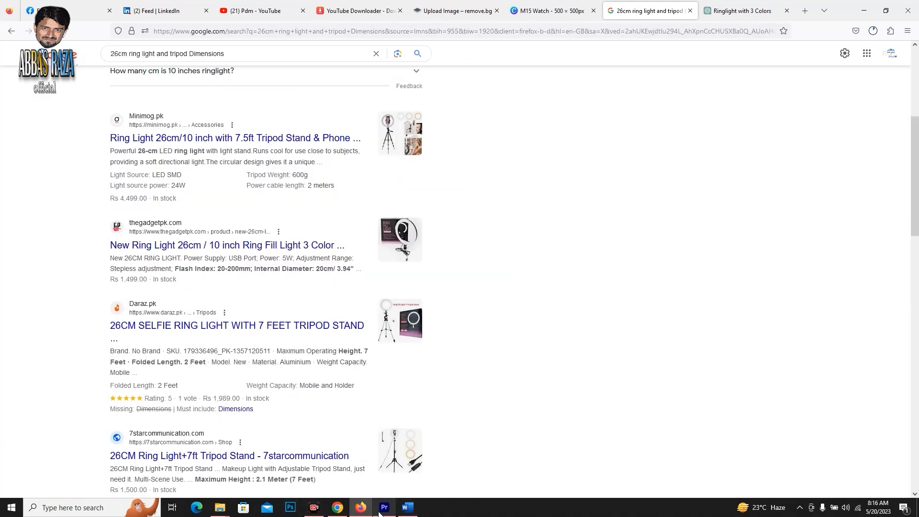
Back in Chrome's product listing, set the package length to 102, width to 102 and height to 117 cm, and mark dangerous goods as None.
{"action": "left_click", "coordinate": [337, 506]}
{"action": "left_click", "coordinate": [236, 355]}
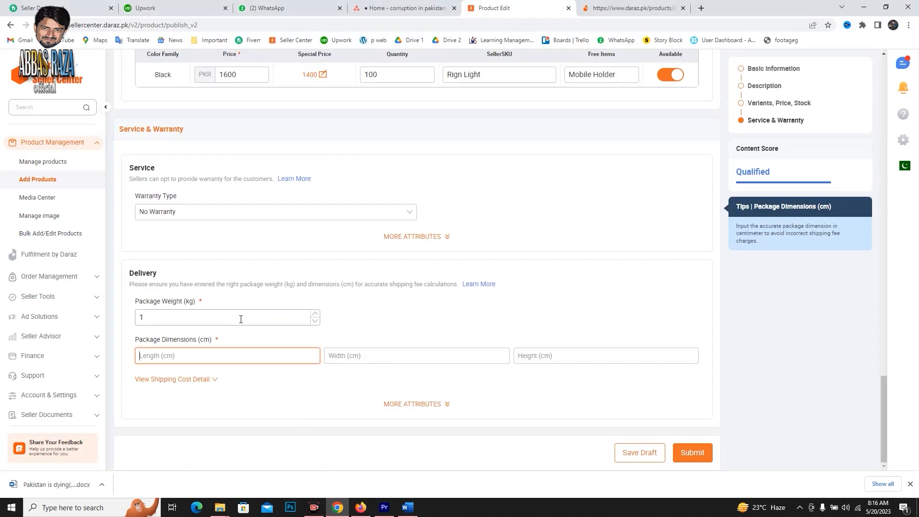
{"action": "type", "text": "102"}
{"action": "left_click", "coordinate": [217, 389]}
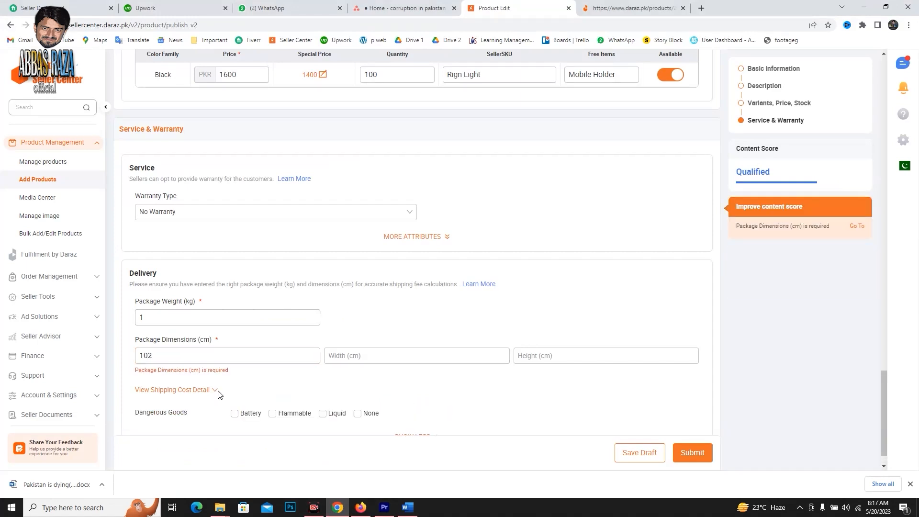
{"action": "scroll", "coordinate": [239, 382], "scroll_direction": "down", "scroll_amount": 2}
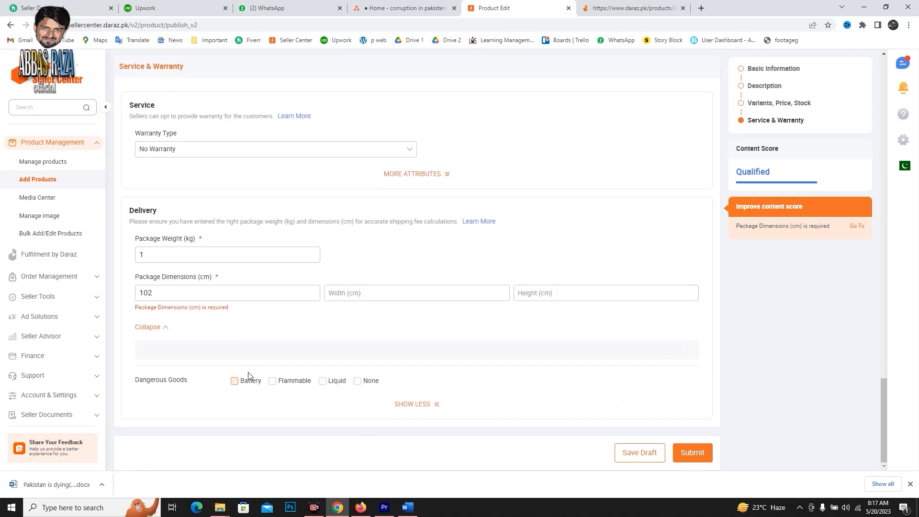
{"action": "left_click", "coordinate": [354, 293]}
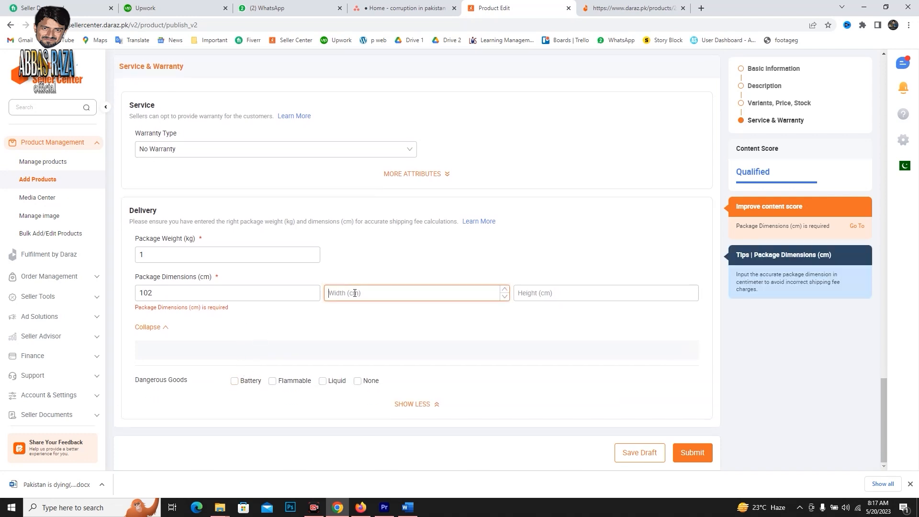
{"action": "type", "text": "102"}
{"action": "left_click", "coordinate": [515, 293]}
{"action": "type", "text": "117"}
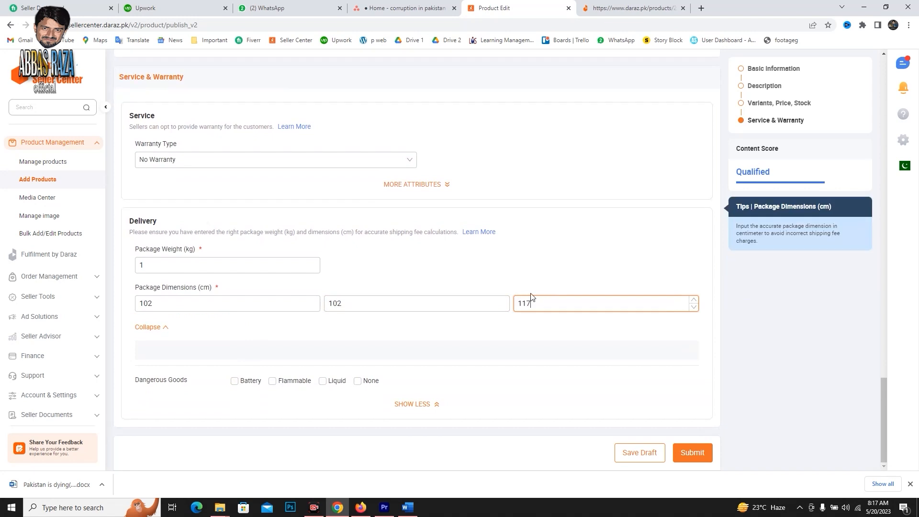
{"action": "left_click", "coordinate": [570, 287]}
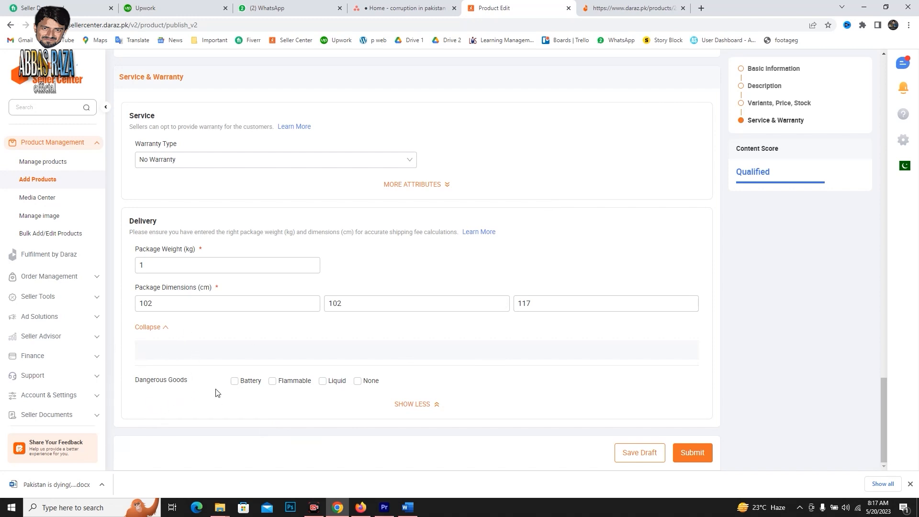
{"action": "left_click", "coordinate": [358, 382]}
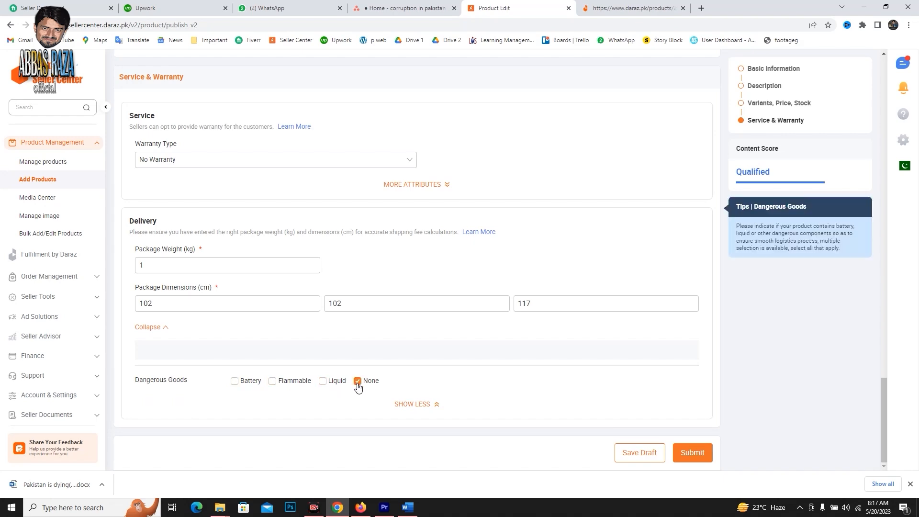
Review the completed form from the product images to the delivery details and save the listing as a draft.
{"action": "scroll", "coordinate": [376, 269], "scroll_direction": "up", "scroll_amount": 10}
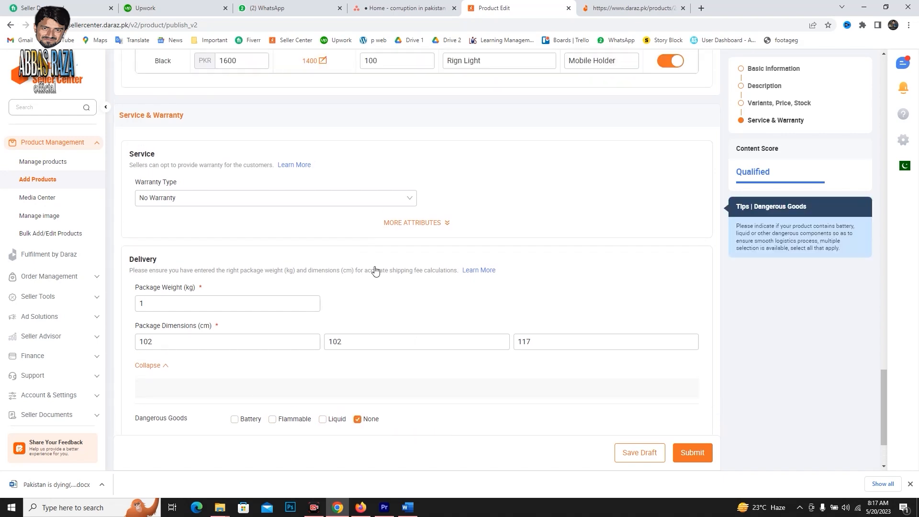
{"action": "scroll", "coordinate": [375, 255], "scroll_direction": "up", "scroll_amount": 10}
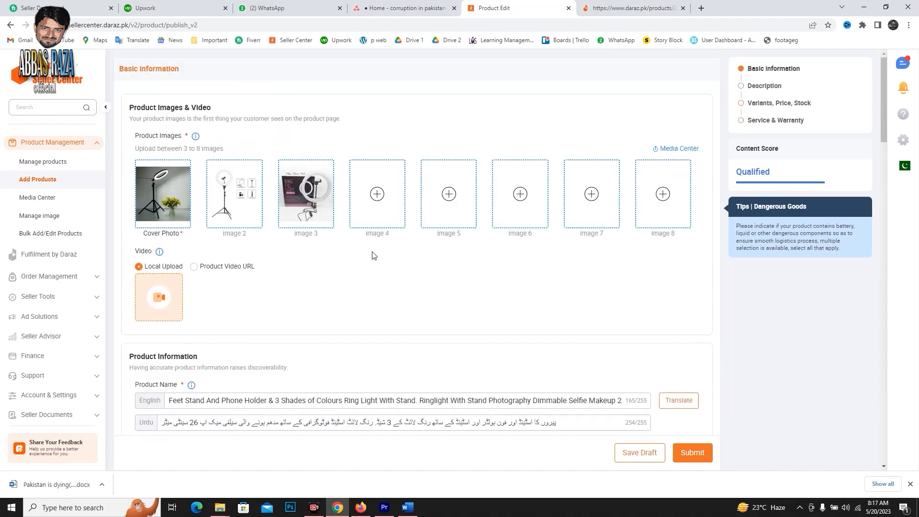
{"action": "scroll", "coordinate": [374, 250], "scroll_direction": "down", "scroll_amount": 15}
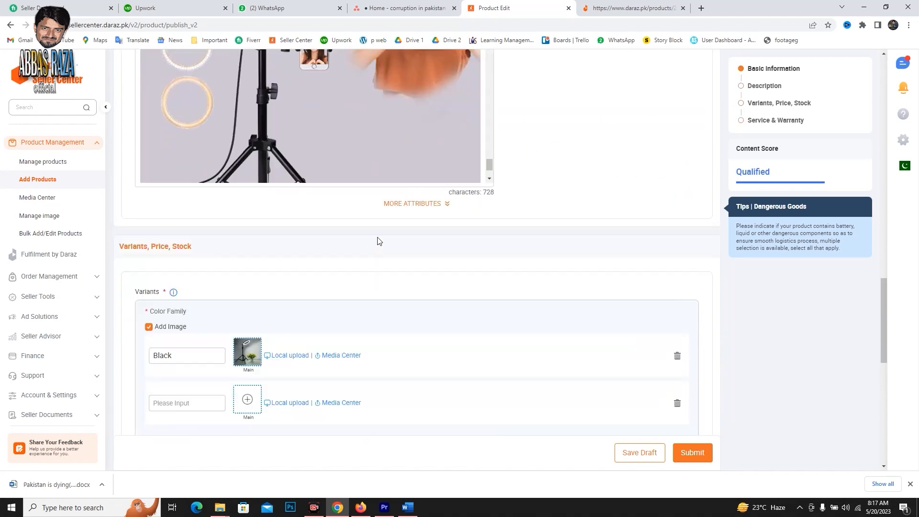
{"action": "scroll", "coordinate": [378, 234], "scroll_direction": "down", "scroll_amount": 5}
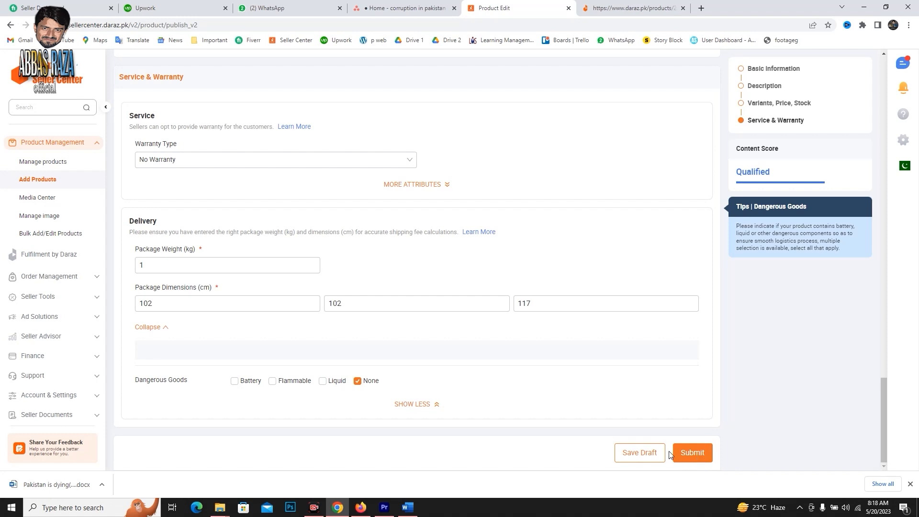
{"action": "left_click", "coordinate": [656, 453]}
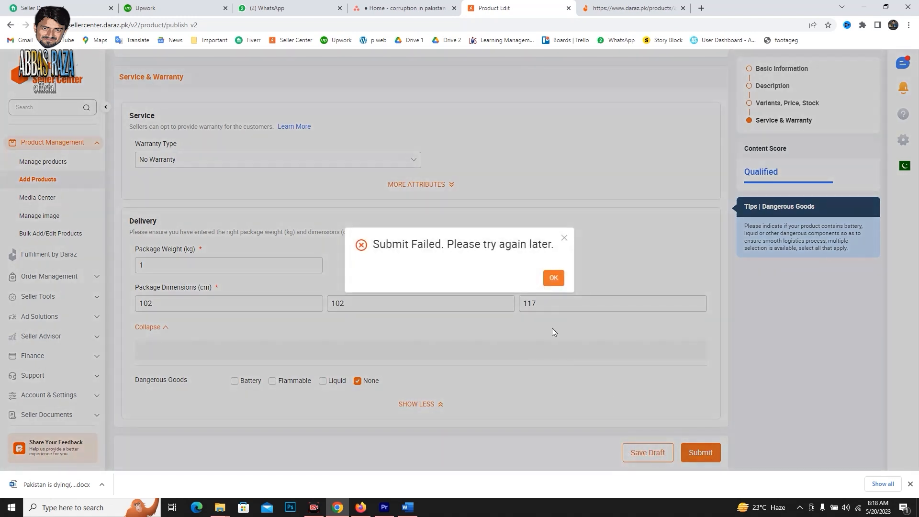
{"action": "left_click", "coordinate": [554, 278]}
{"action": "left_click", "coordinate": [644, 457]}
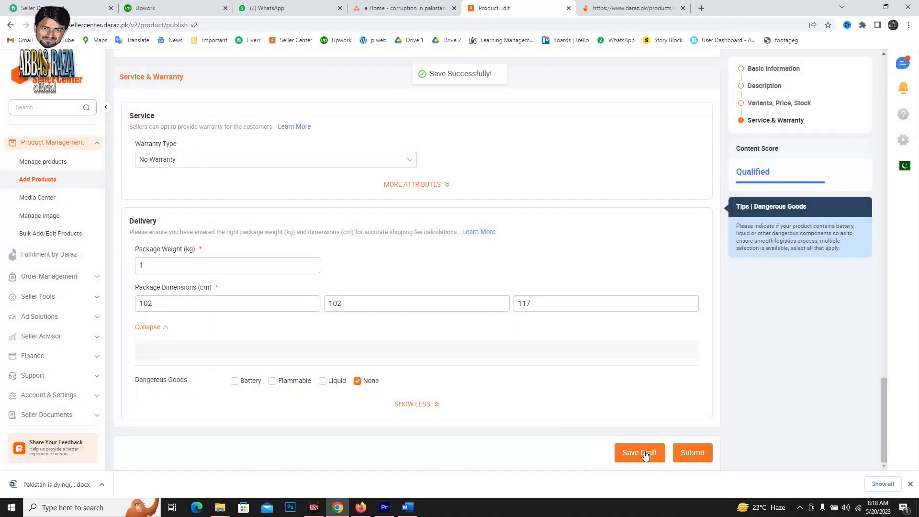
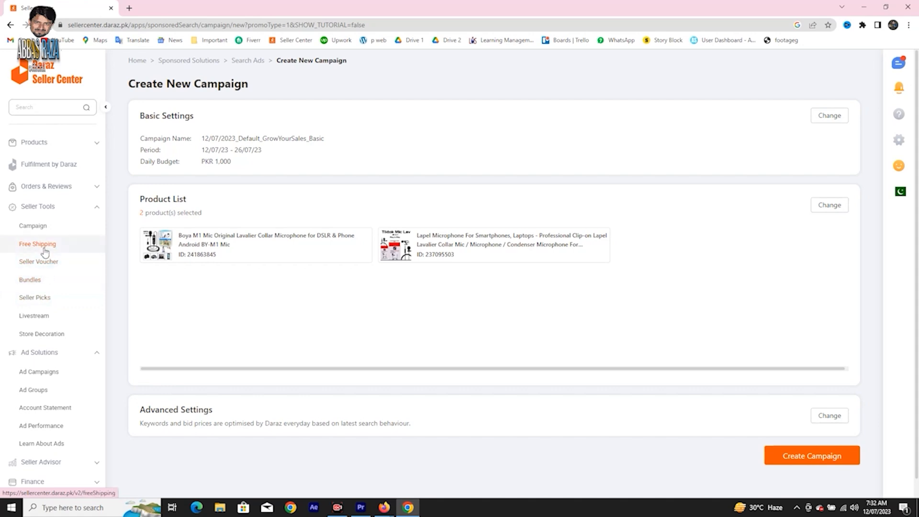
Open Campaign management under Seller Tools, go through the onboarding guide and view the available campaigns.
{"action": "left_click", "coordinate": [45, 232]}
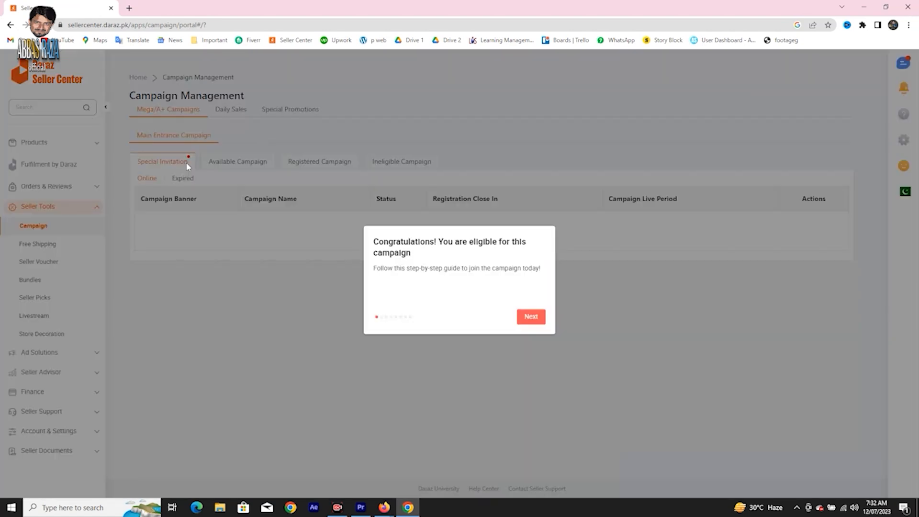
{"action": "left_click", "coordinate": [536, 319]}
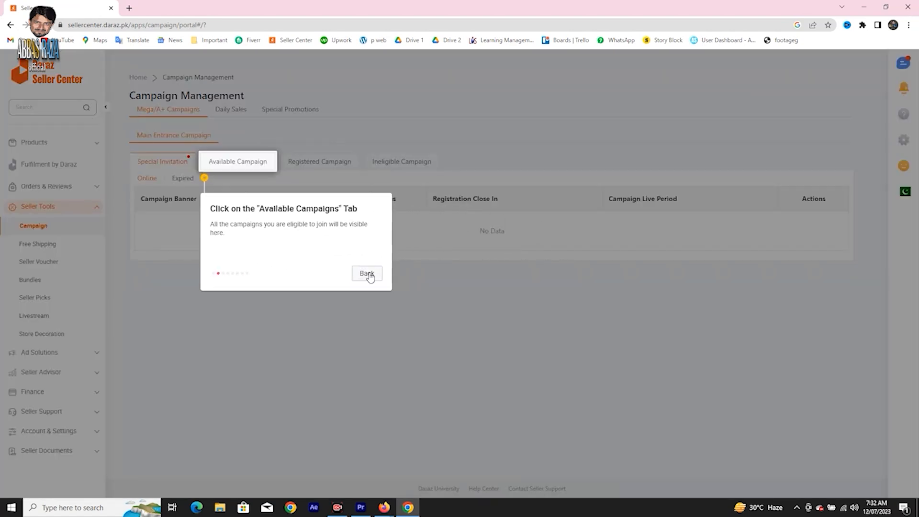
{"action": "left_click", "coordinate": [372, 277]}
{"action": "left_click", "coordinate": [539, 321]}
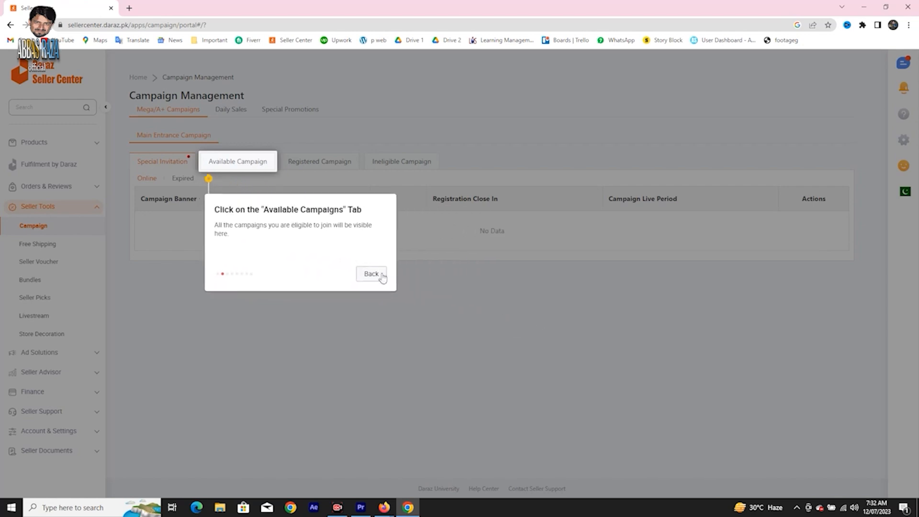
{"action": "left_click", "coordinate": [371, 276]}
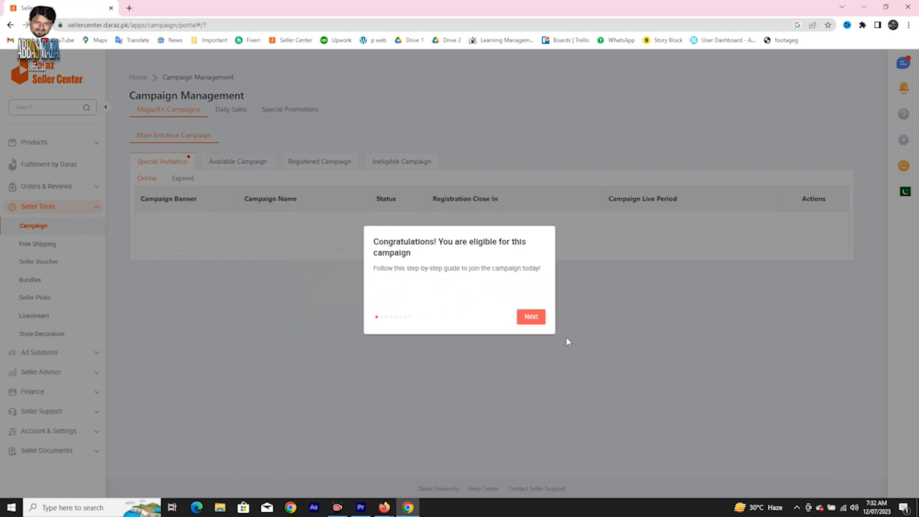
{"action": "left_click", "coordinate": [537, 320]}
{"action": "left_click", "coordinate": [247, 167]}
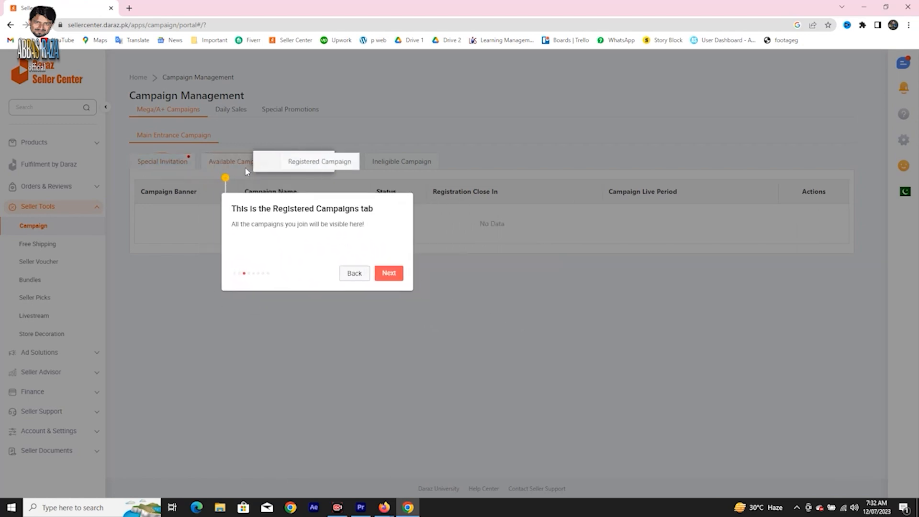
{"action": "left_click", "coordinate": [248, 166]}
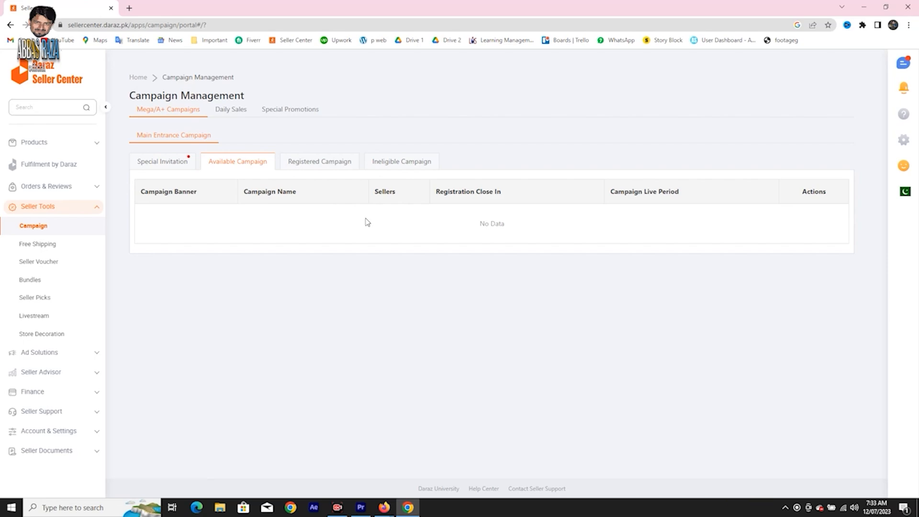
Look through the registered campaigns list, check the ineligible campaigns, and return to the registered ones.
{"action": "left_click", "coordinate": [334, 165]}
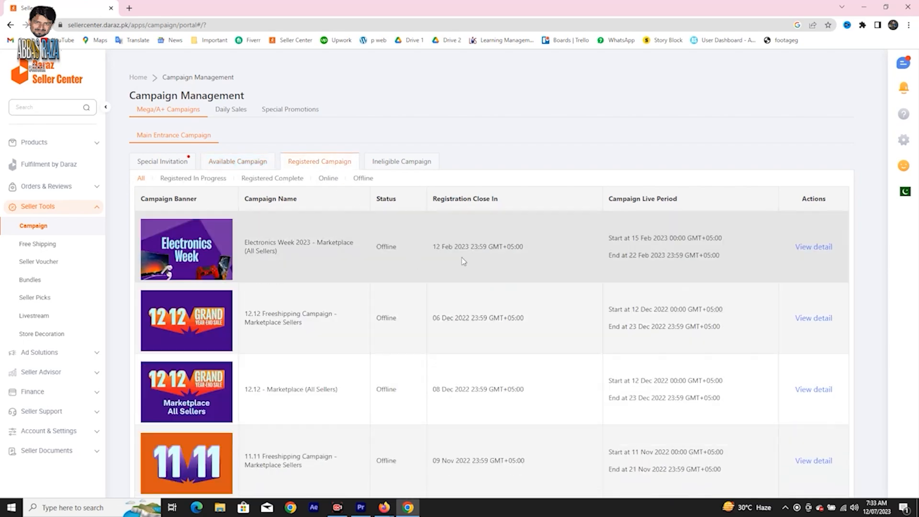
{"action": "scroll", "coordinate": [354, 272], "scroll_direction": "down", "scroll_amount": 5}
{"action": "scroll", "coordinate": [354, 276], "scroll_direction": "down", "scroll_amount": 15}
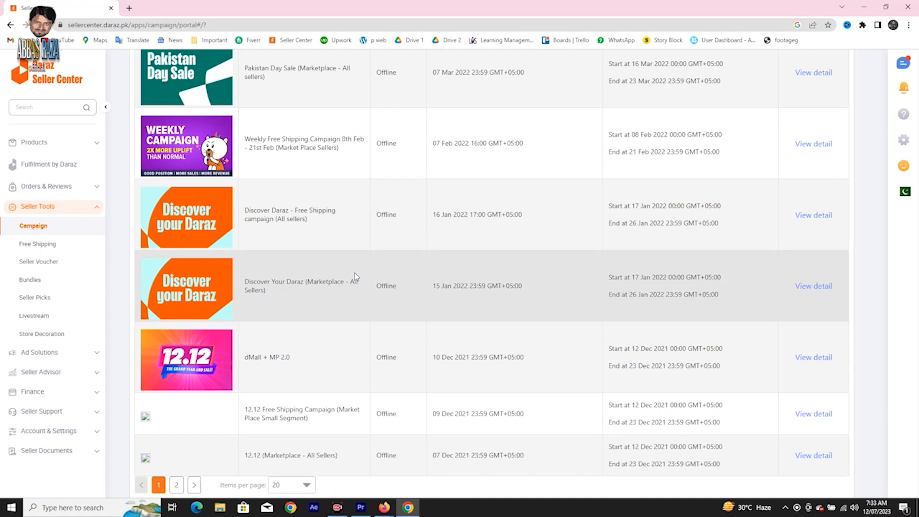
{"action": "scroll", "coordinate": [354, 272], "scroll_direction": "up", "scroll_amount": 20}
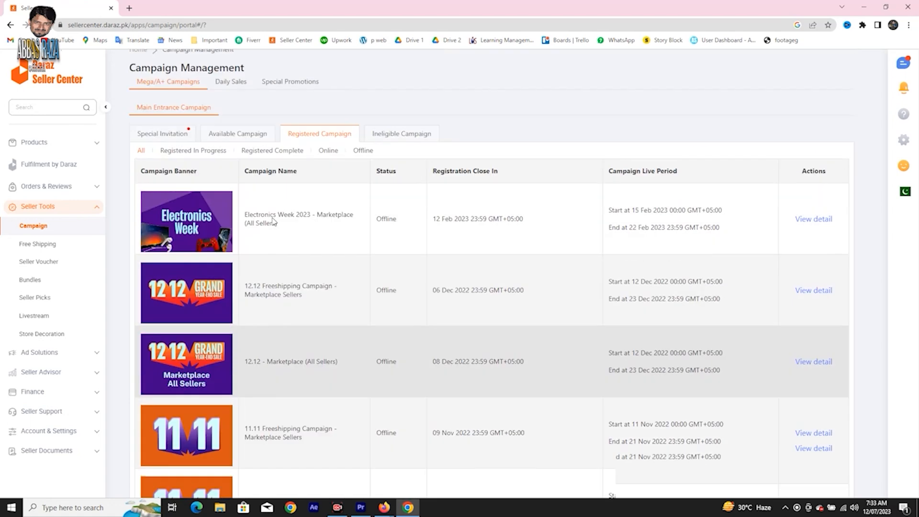
{"action": "scroll", "coordinate": [226, 426], "scroll_direction": "down", "scroll_amount": 2}
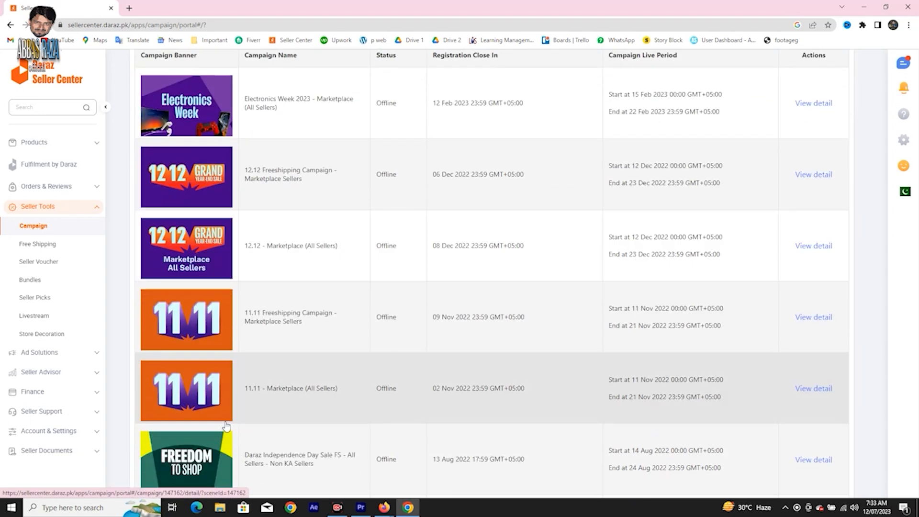
{"action": "scroll", "coordinate": [227, 426], "scroll_direction": "up", "scroll_amount": 3}
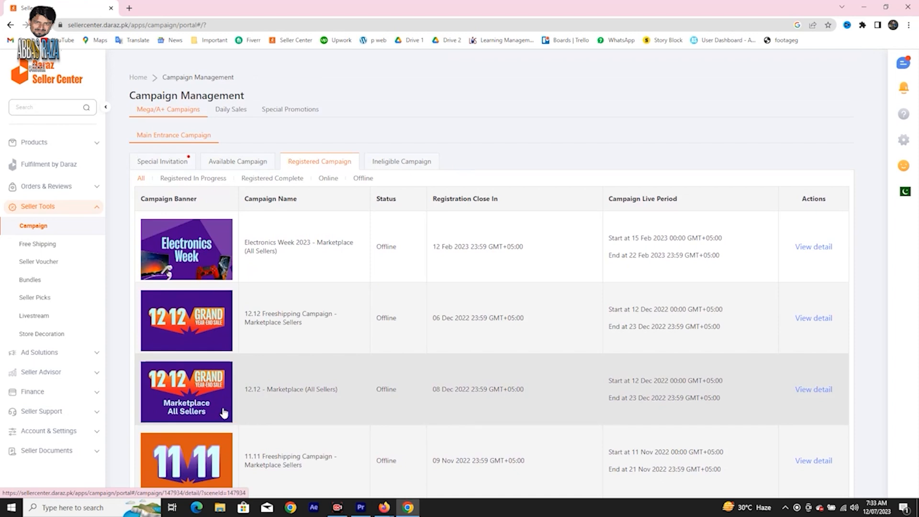
{"action": "left_click", "coordinate": [396, 161]}
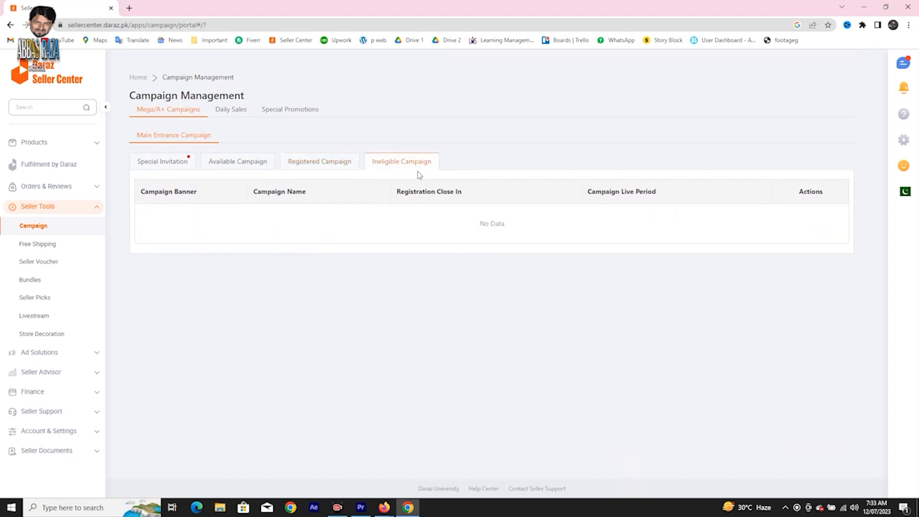
{"action": "left_click", "coordinate": [350, 160]}
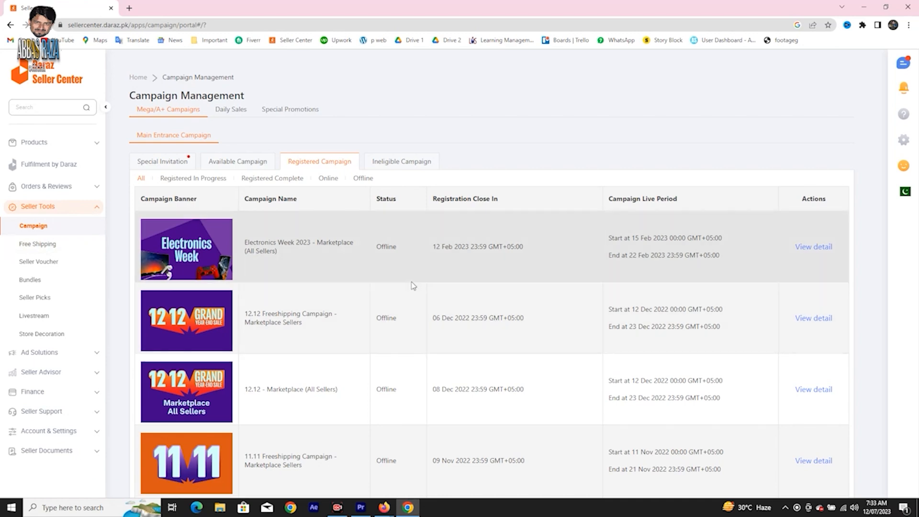
Open the Free Shipping tool and bring up the form for a new free shipping promotion.
{"action": "left_click", "coordinate": [57, 246]}
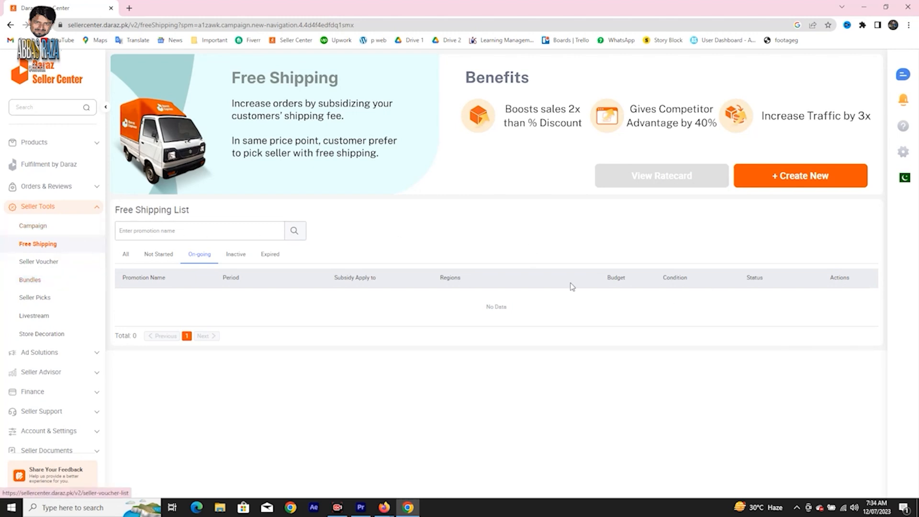
{"action": "left_click", "coordinate": [816, 181]}
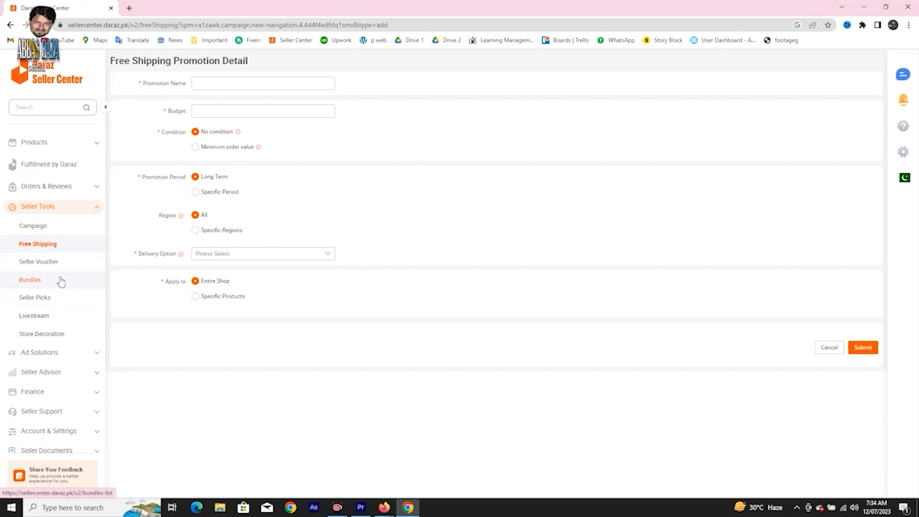
Open Seller Voucher and look at the name, start date, end date and status filters for collectable vouchers.
{"action": "left_click", "coordinate": [39, 263]}
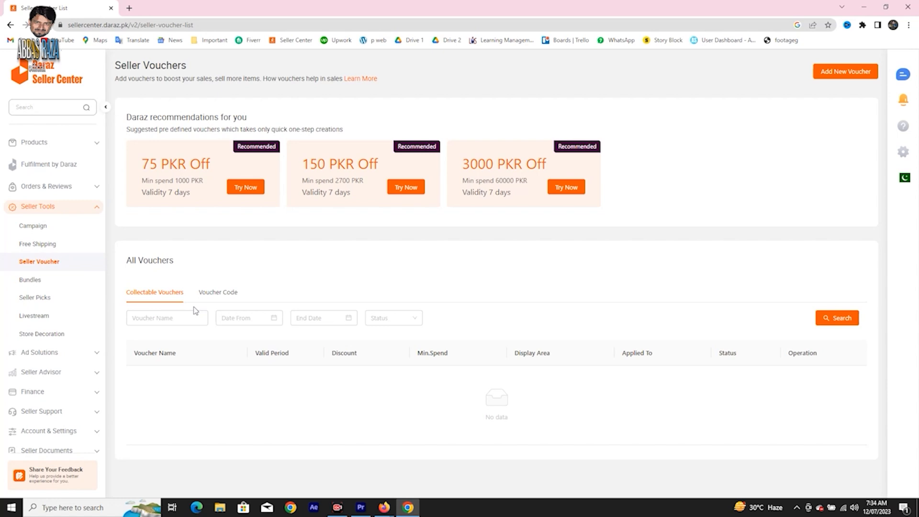
{"action": "left_click", "coordinate": [186, 318]}
{"action": "left_click", "coordinate": [241, 318]}
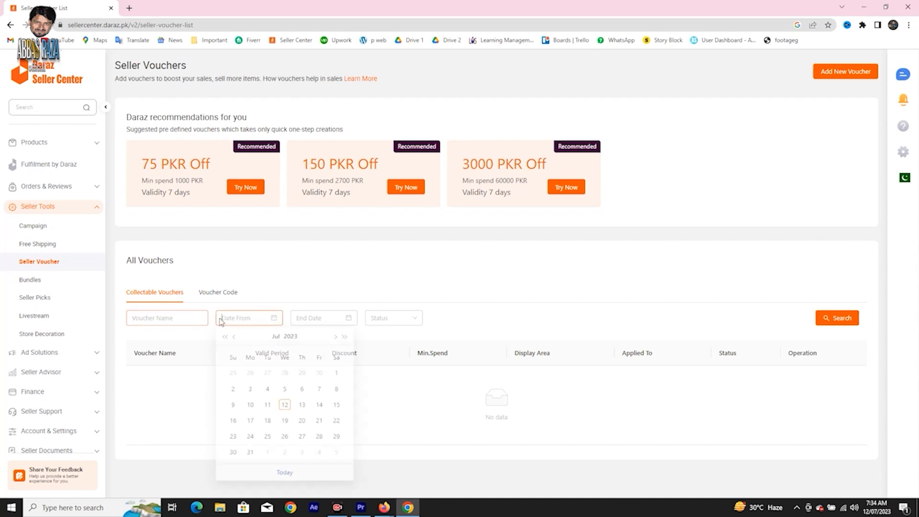
{"action": "left_click", "coordinate": [315, 318]}
{"action": "left_click", "coordinate": [406, 320]}
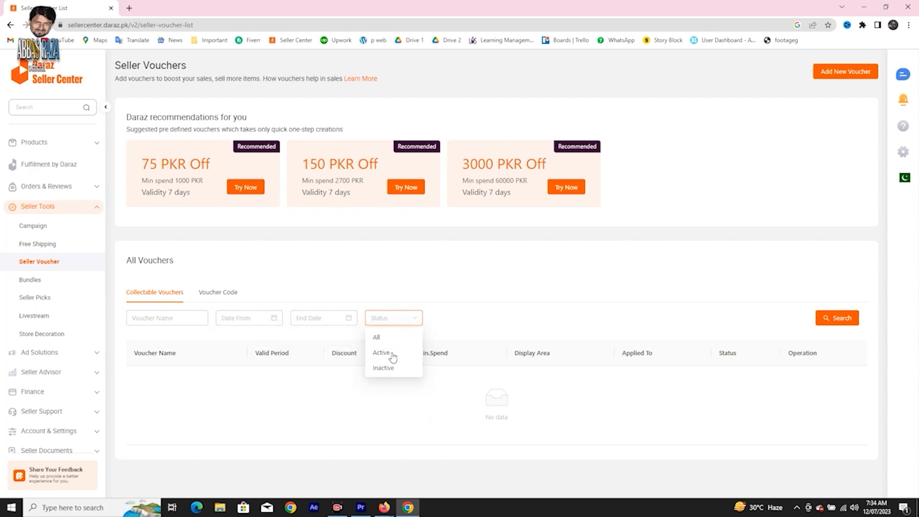
{"action": "left_click", "coordinate": [493, 313]}
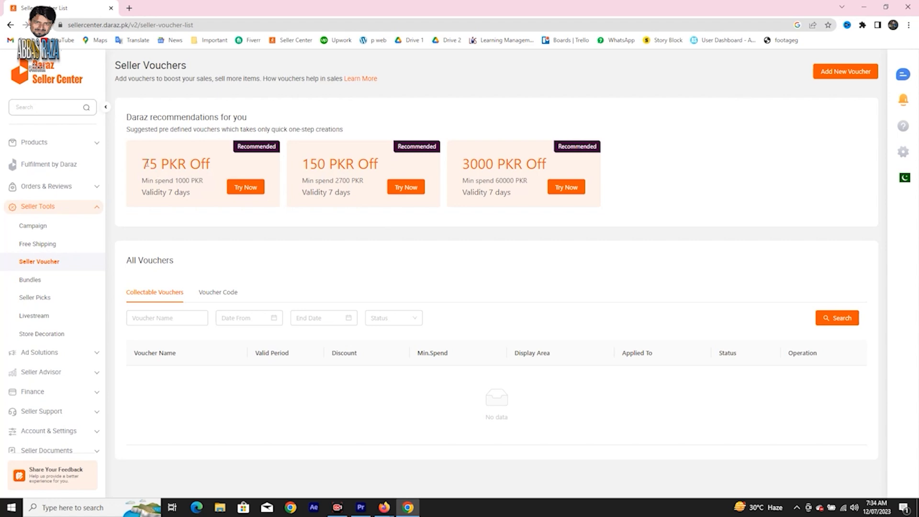
Highlight the discount amounts of the recommended 75, 150 and 3000 PKR vouchers in turn.
{"action": "left_click_drag", "start_coordinate": [148, 164], "coordinate": [201, 180]}
{"action": "left_click_drag", "start_coordinate": [143, 164], "coordinate": [159, 164]}
{"action": "left_click_drag", "start_coordinate": [302, 164], "coordinate": [326, 164]}
{"action": "left_click", "coordinate": [497, 181]}
{"action": "left_click_drag", "start_coordinate": [496, 168], "coordinate": [447, 166]}
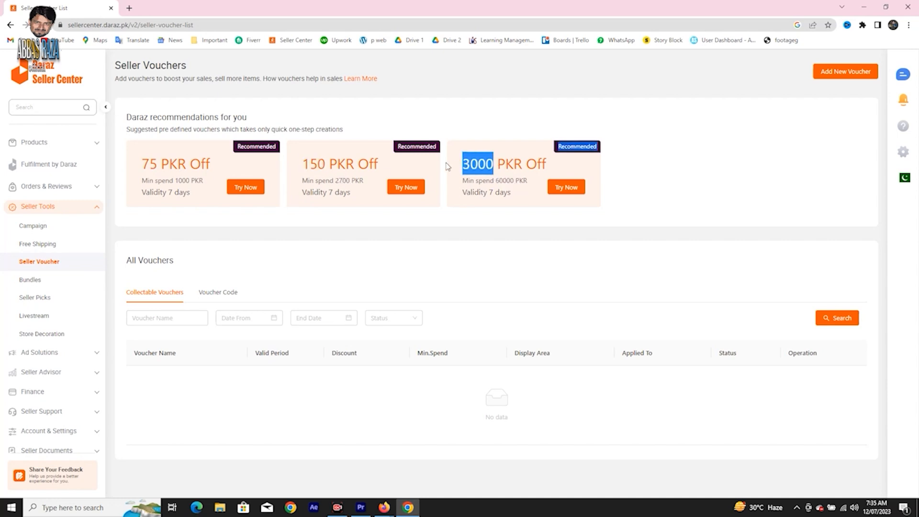
{"action": "left_click", "coordinate": [487, 273]}
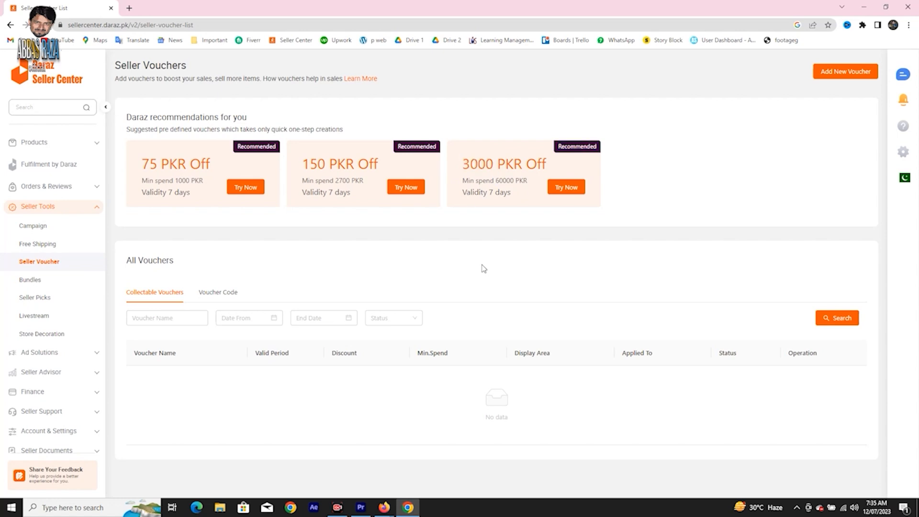
View the Bundles list, and open Seller Picks and go through its introduction to the access requirements.
{"action": "left_click", "coordinate": [42, 279]}
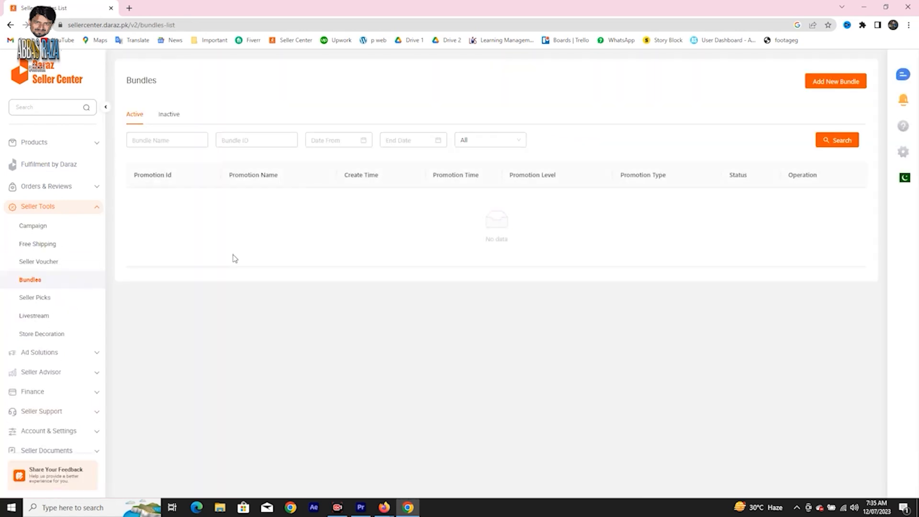
{"action": "left_click", "coordinate": [230, 141]}
{"action": "left_click", "coordinate": [41, 299]}
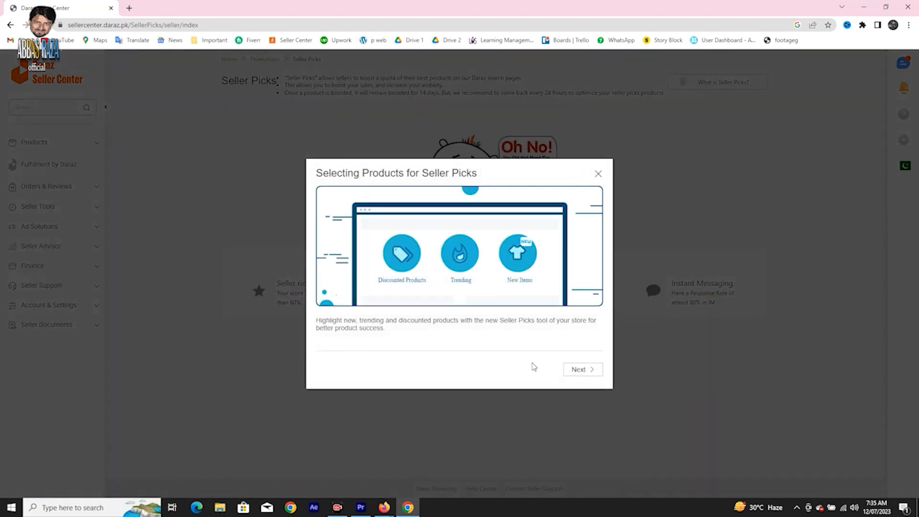
{"action": "left_click", "coordinate": [595, 373]}
{"action": "left_click", "coordinate": [593, 371]}
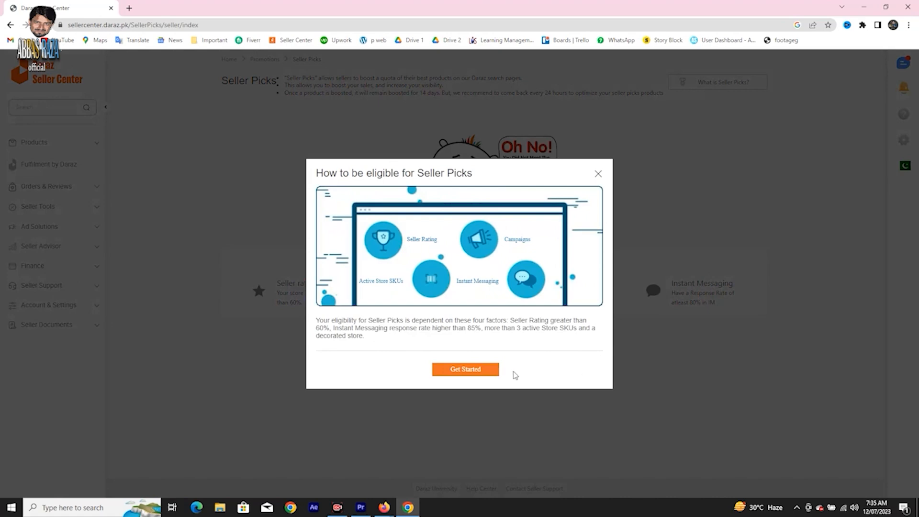
{"action": "left_click", "coordinate": [494, 372]}
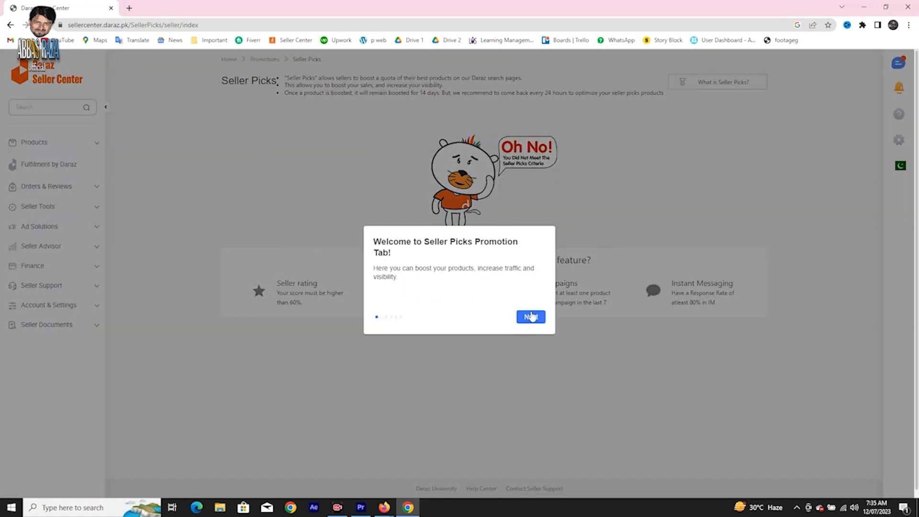
{"action": "left_click", "coordinate": [531, 317]}
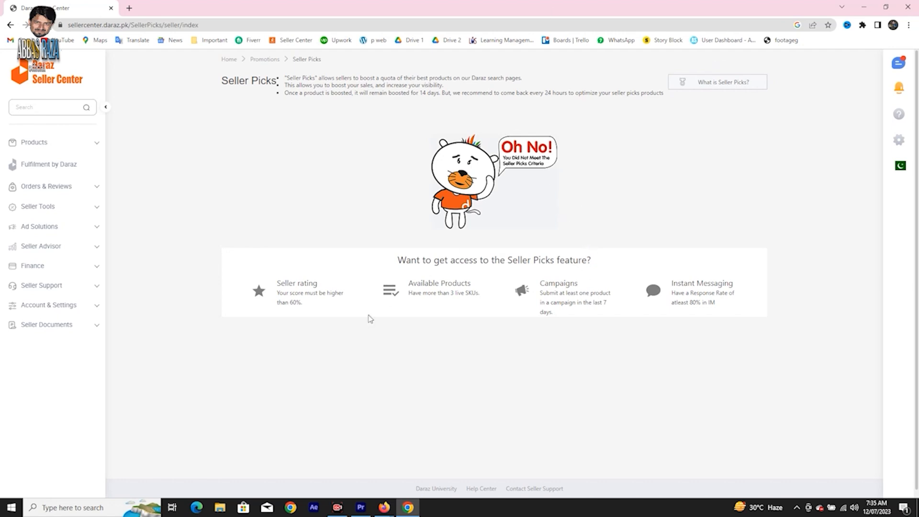
Open the Livestream guide from Seller Tools, and return to Seller Picks and dismiss its welcome message.
{"action": "left_click", "coordinate": [97, 209]}
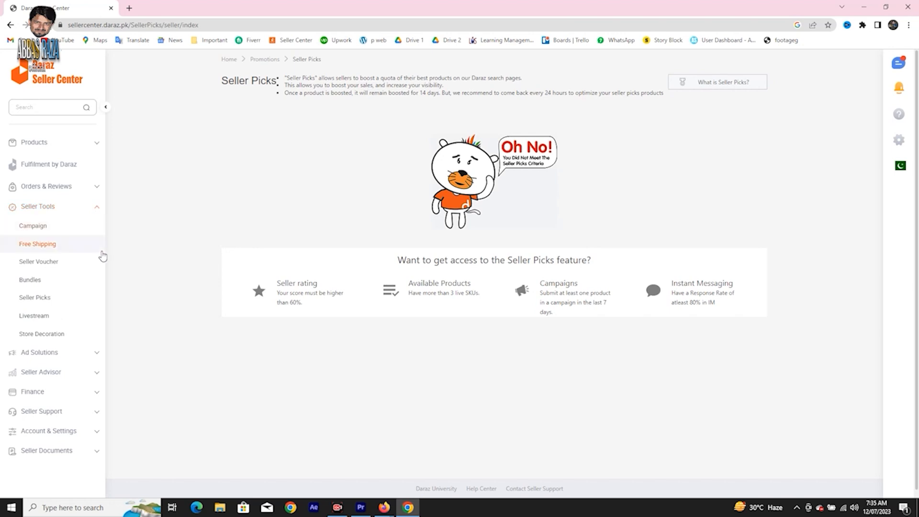
{"action": "left_click", "coordinate": [60, 320]}
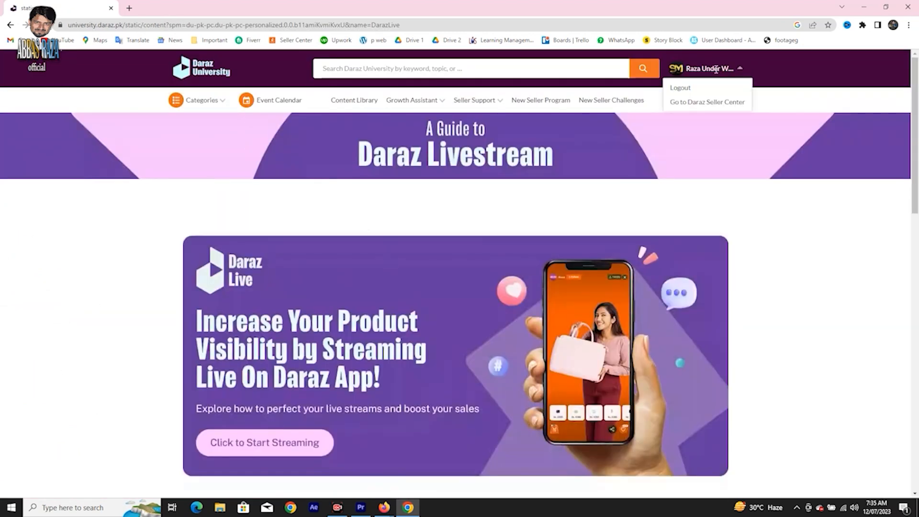
{"action": "left_click", "coordinate": [10, 24]}
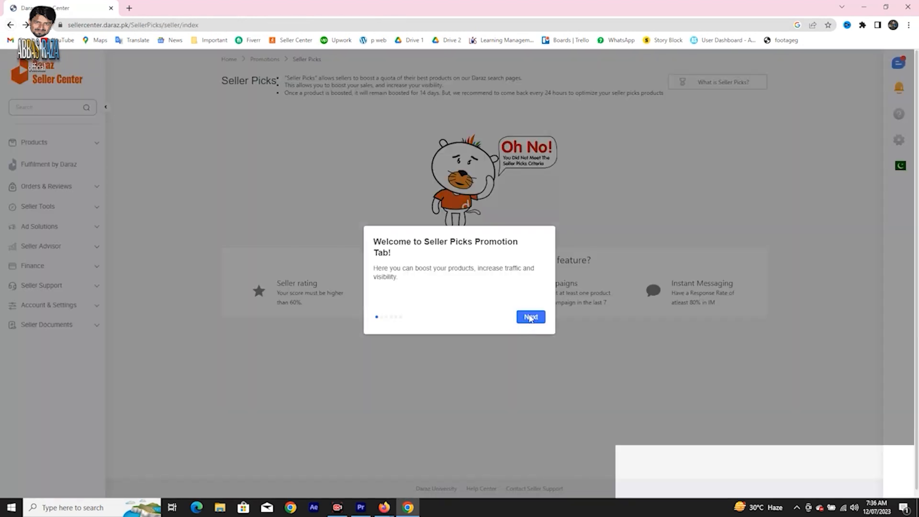
{"action": "left_click", "coordinate": [530, 317]}
Open Store Decoration, decline the notification request, and look through the store homepage's mobile preview.
{"action": "left_click", "coordinate": [95, 211]}
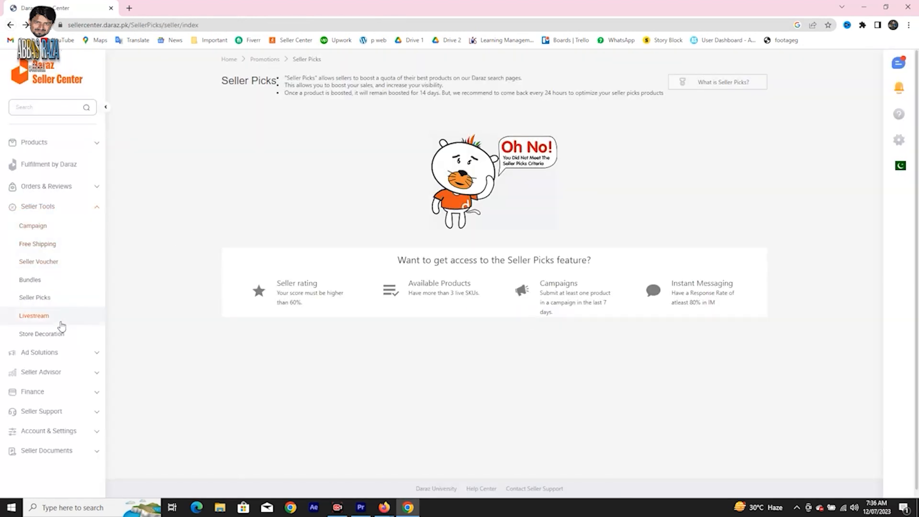
{"action": "left_click", "coordinate": [59, 338]}
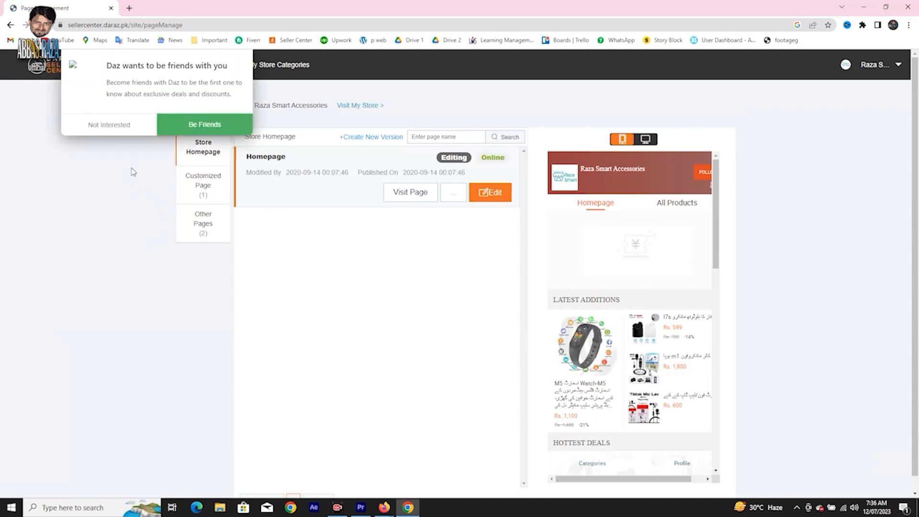
{"action": "left_click", "coordinate": [132, 126]}
{"action": "scroll", "coordinate": [472, 284], "scroll_direction": "down", "scroll_amount": 2}
{"action": "scroll", "coordinate": [680, 306], "scroll_direction": "down", "scroll_amount": 10}
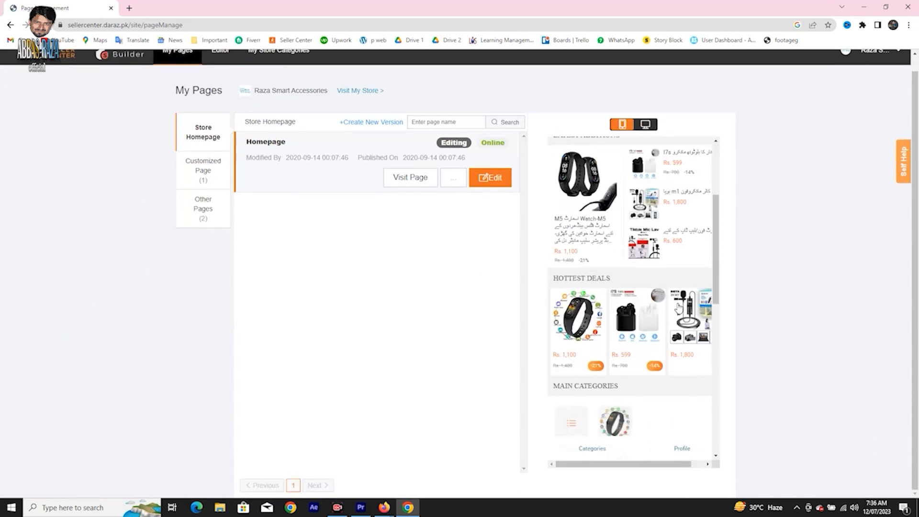
{"action": "scroll", "coordinate": [679, 307], "scroll_direction": "down", "scroll_amount": 3}
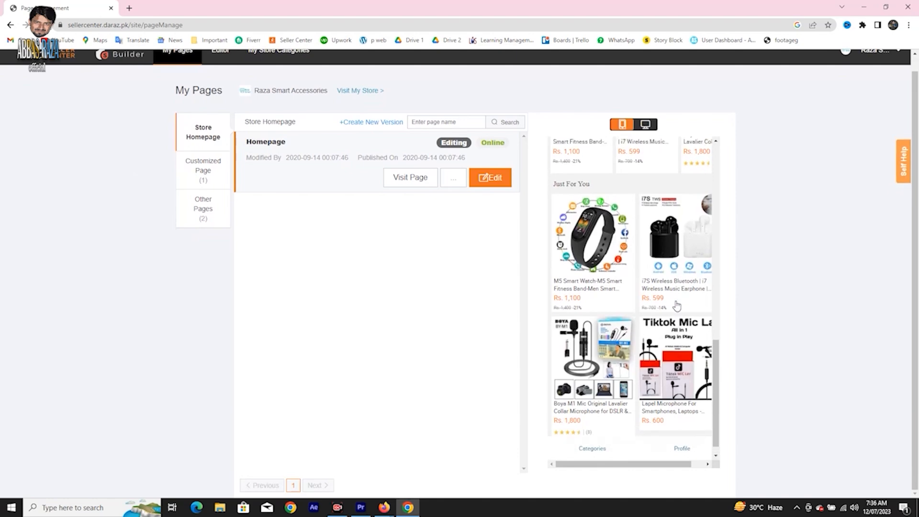
{"action": "scroll", "coordinate": [665, 305], "scroll_direction": "up", "scroll_amount": 10}
{"action": "scroll", "coordinate": [656, 254], "scroll_direction": "down", "scroll_amount": 10}
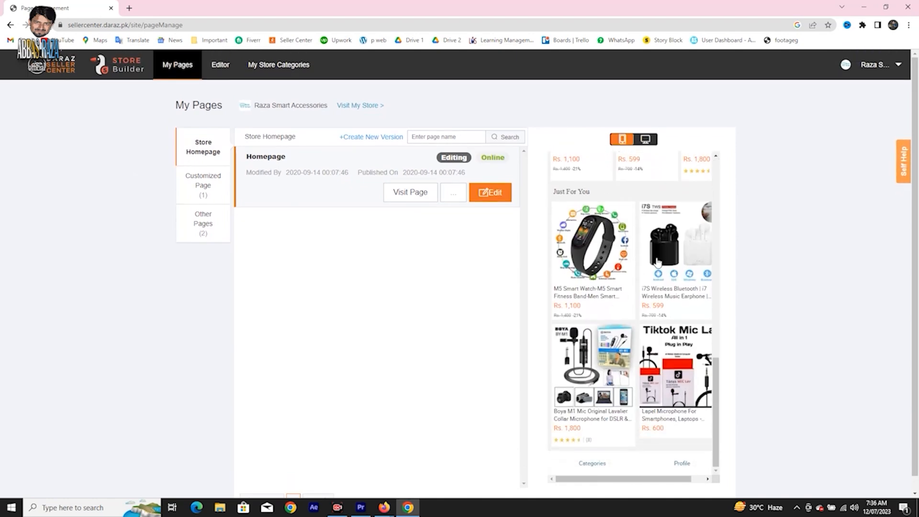
{"action": "scroll", "coordinate": [656, 254], "scroll_direction": "up", "scroll_amount": 4}
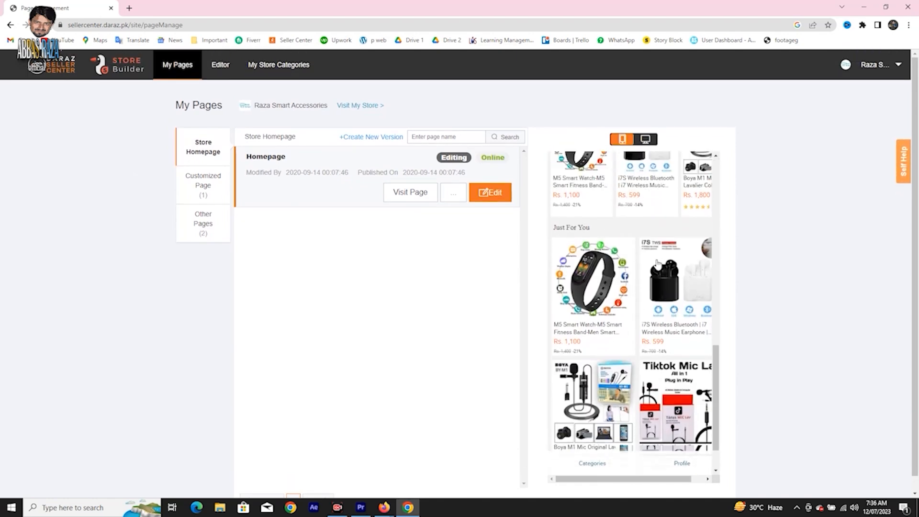
View the store homepage in the desktop preview and close the preview.
{"action": "left_click", "coordinate": [646, 141]}
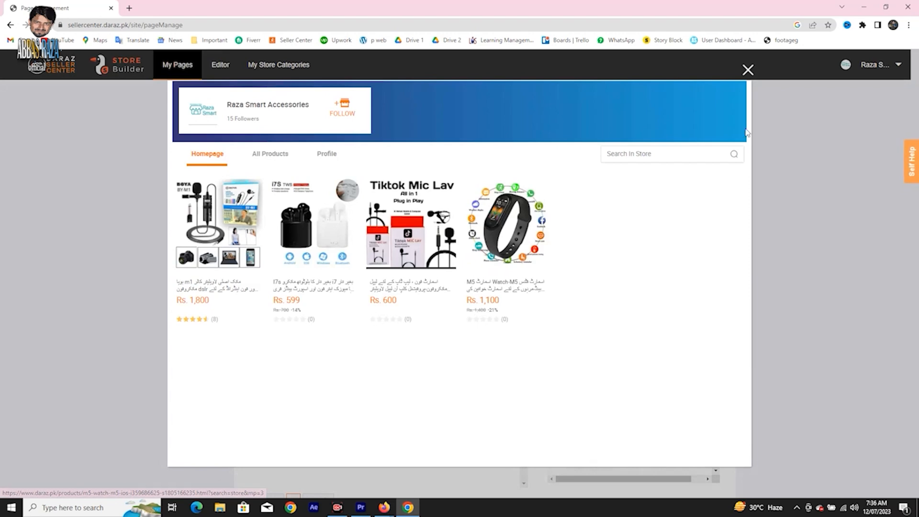
{"action": "left_click", "coordinate": [748, 70]}
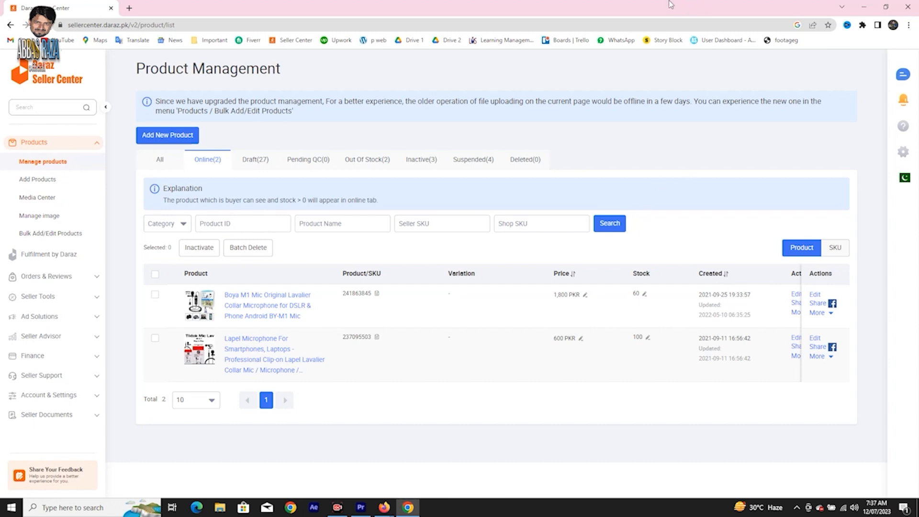
Open Facebook in a new browser tab and go to its Marketplace.
{"action": "left_click", "coordinate": [129, 8]}
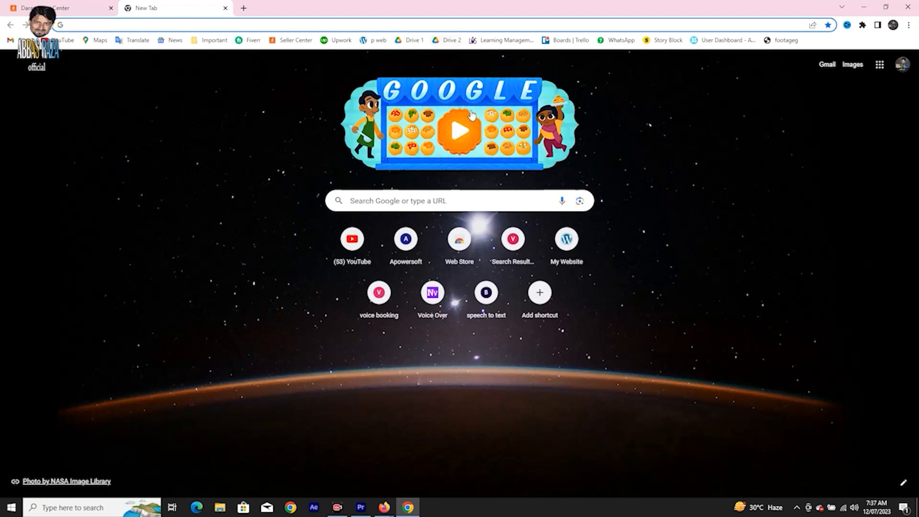
{"action": "type", "text": "facebook.com"}
{"action": "key", "text": "Return"}
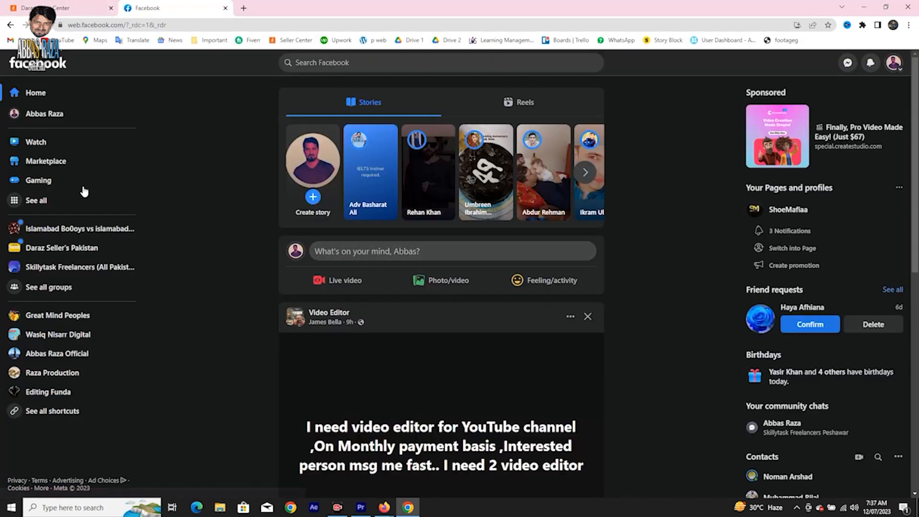
{"action": "left_click", "coordinate": [73, 161]}
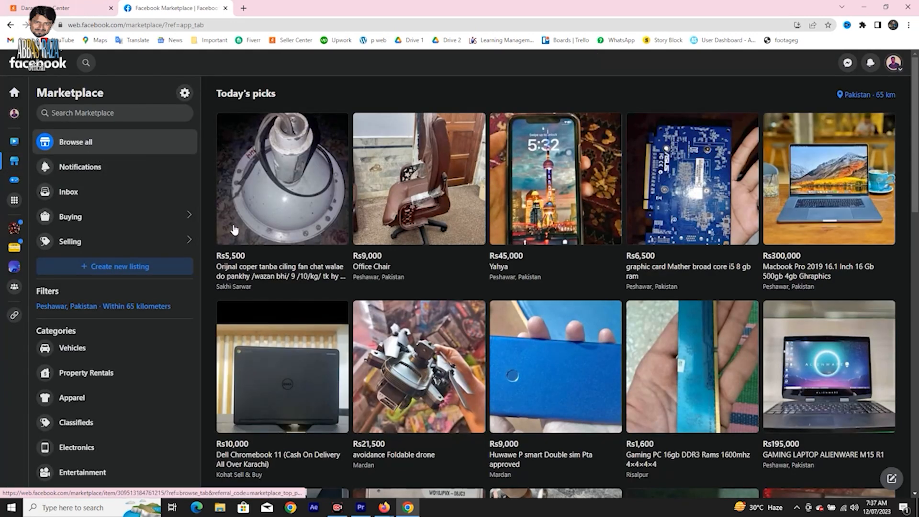
Open the Boya M1 mic's product page from the Seller Center product list, and return to Facebook Marketplace.
{"action": "left_click", "coordinate": [49, 4]}
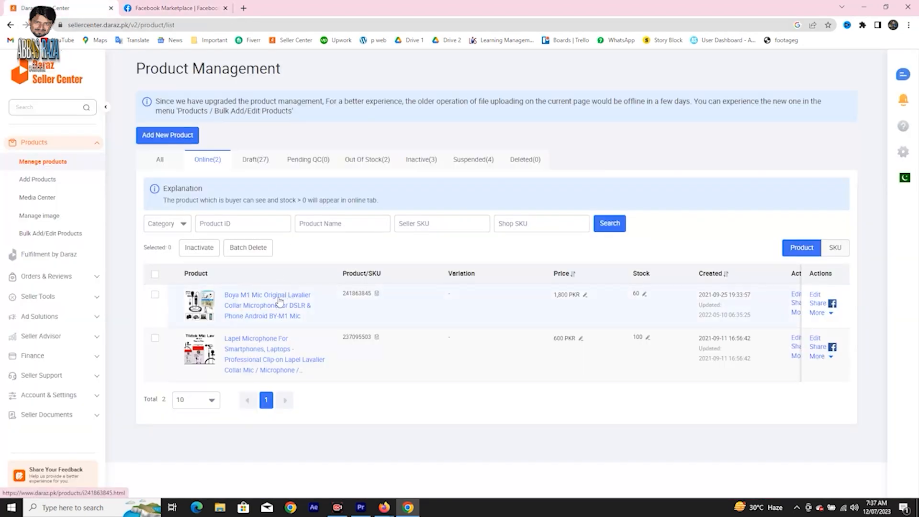
{"action": "left_click", "coordinate": [203, 309]}
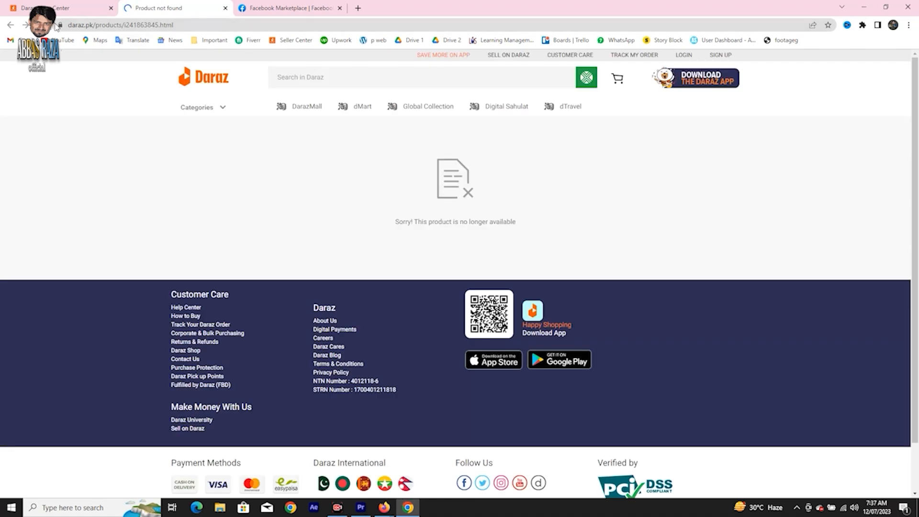
{"action": "left_click", "coordinate": [49, 5]}
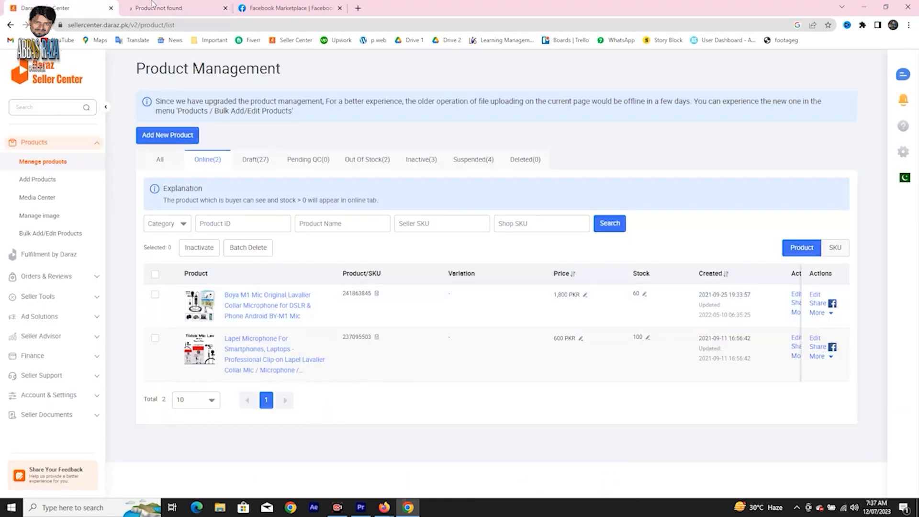
{"action": "left_click", "coordinate": [287, 7]}
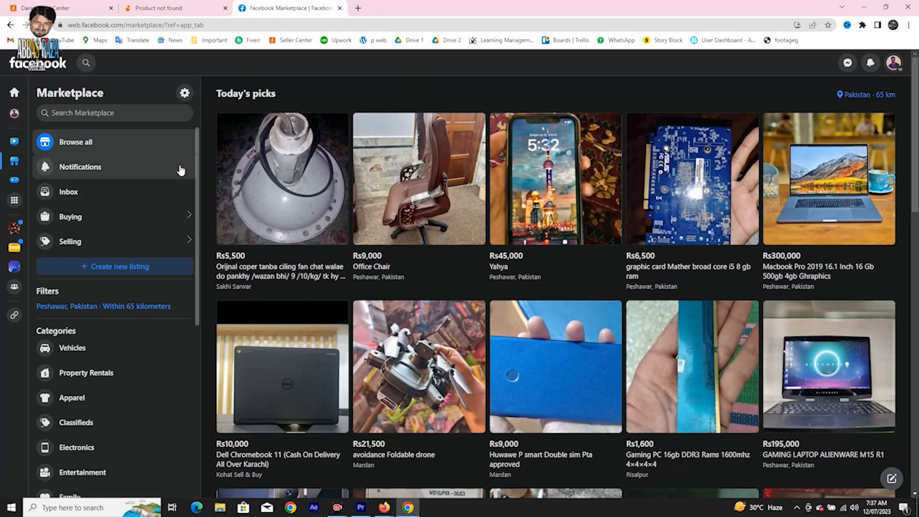
View the listing types offered for a new Marketplace listing, close that page, and browse the items for sale.
{"action": "left_click", "coordinate": [150, 276]}
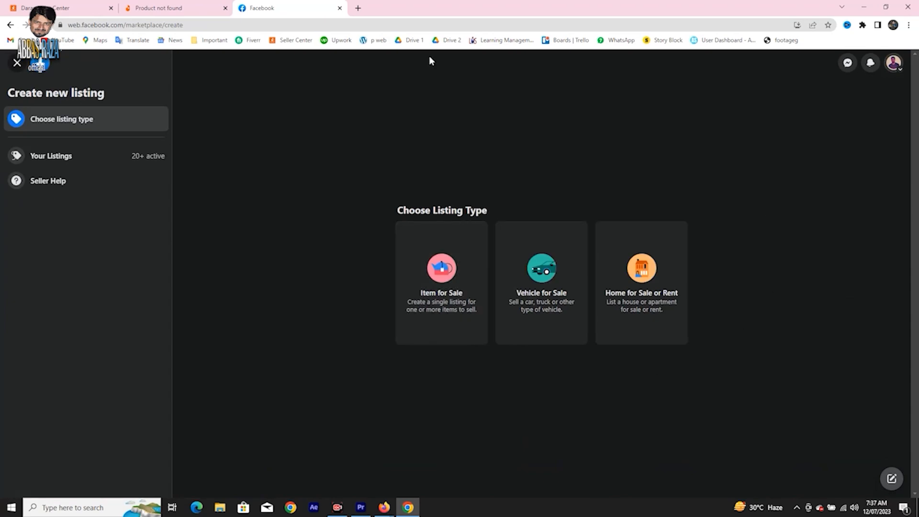
{"action": "left_click", "coordinate": [17, 63]}
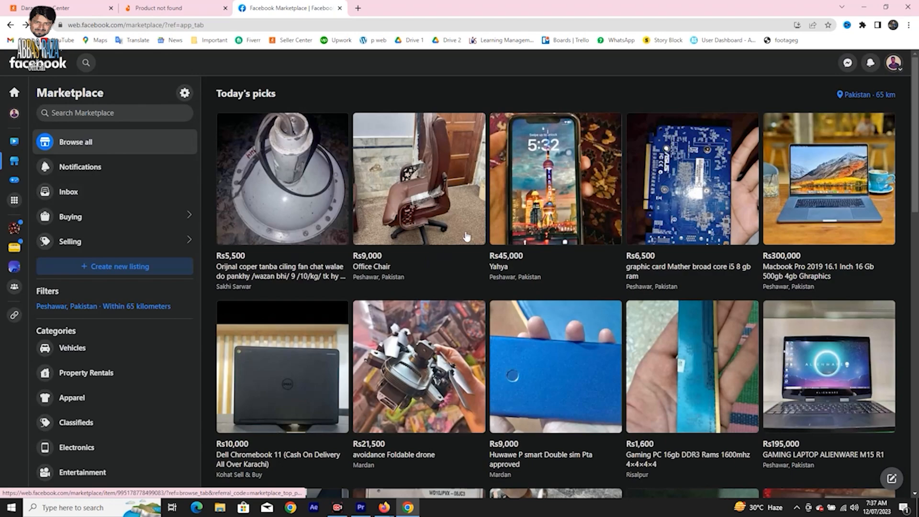
{"action": "scroll", "coordinate": [466, 235], "scroll_direction": "down", "scroll_amount": 11}
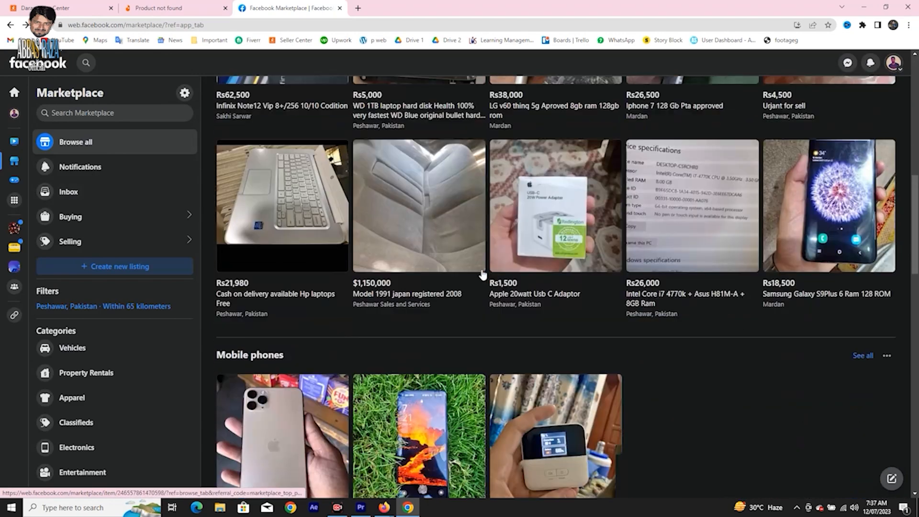
{"action": "scroll", "coordinate": [482, 274], "scroll_direction": "down", "scroll_amount": 4}
{"action": "scroll", "coordinate": [483, 275], "scroll_direction": "up", "scroll_amount": 15}
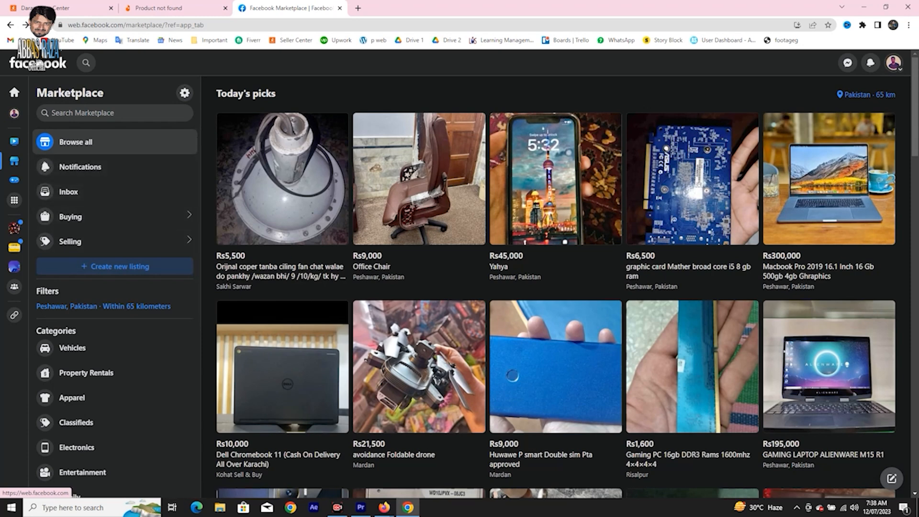
Search Facebook for "buy and" and open the Buy And Sell Peshawar group.
{"action": "left_click", "coordinate": [88, 62]}
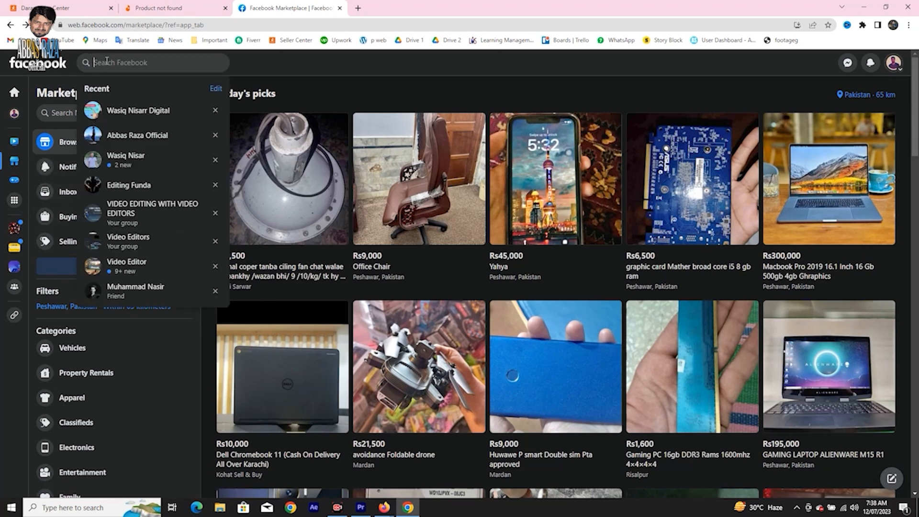
{"action": "type", "text": "buy and"}
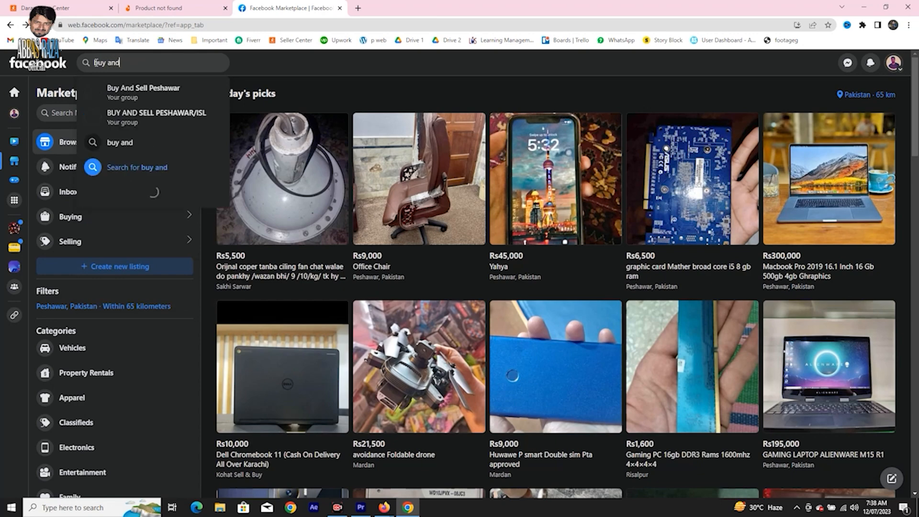
{"action": "left_click", "coordinate": [149, 117]}
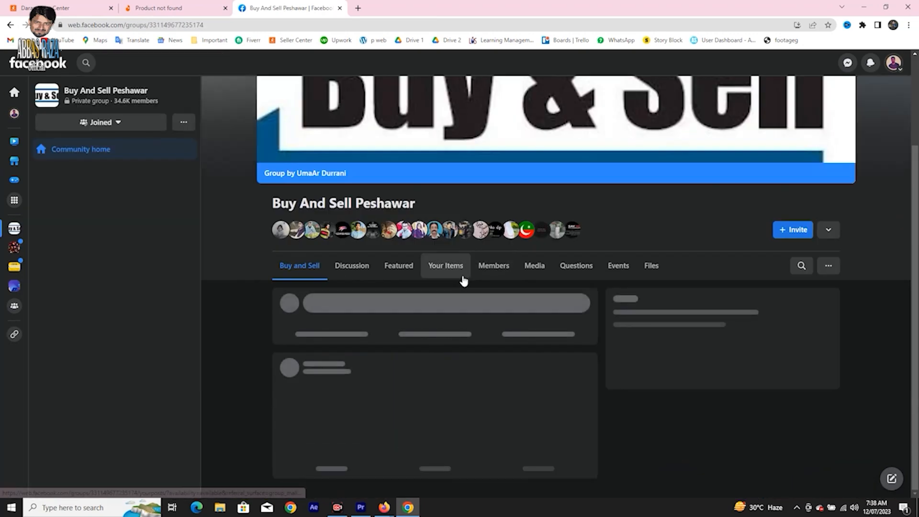
Look through the Buy And Sell Peshawar group's page and the sale posts in its feed.
{"action": "scroll", "coordinate": [465, 280], "scroll_direction": "down", "scroll_amount": 3}
{"action": "scroll", "coordinate": [468, 280], "scroll_direction": "up", "scroll_amount": 5}
{"action": "scroll", "coordinate": [470, 278], "scroll_direction": "down", "scroll_amount": 10}
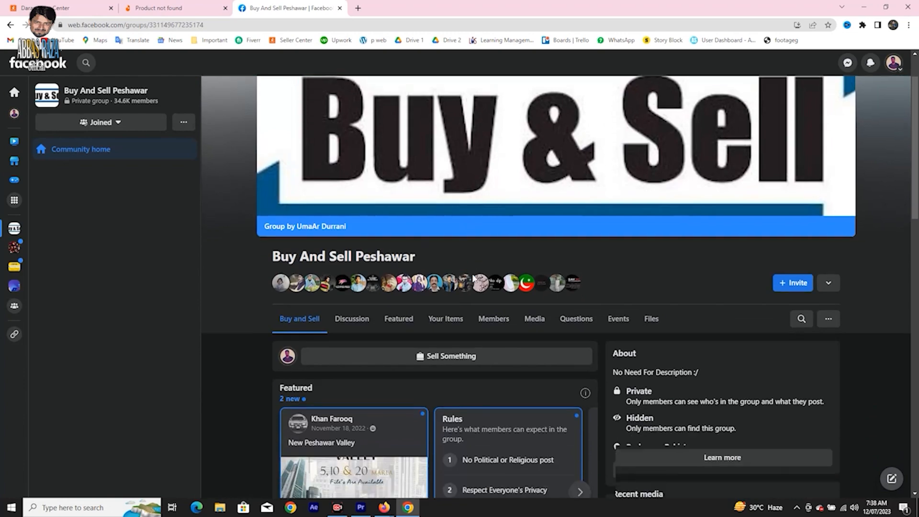
{"action": "scroll", "coordinate": [471, 273], "scroll_direction": "down", "scroll_amount": 10}
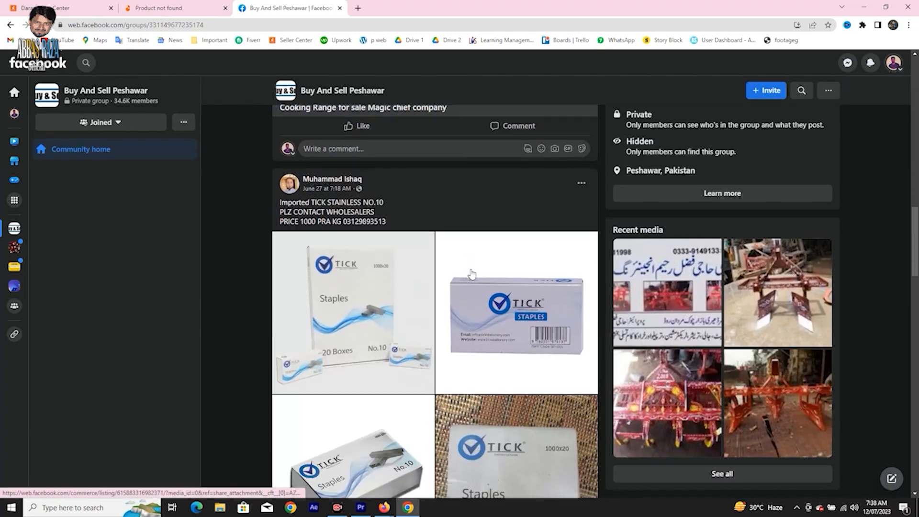
{"action": "scroll", "coordinate": [471, 269], "scroll_direction": "down", "scroll_amount": 5}
{"action": "scroll", "coordinate": [471, 269], "scroll_direction": "up", "scroll_amount": 20}
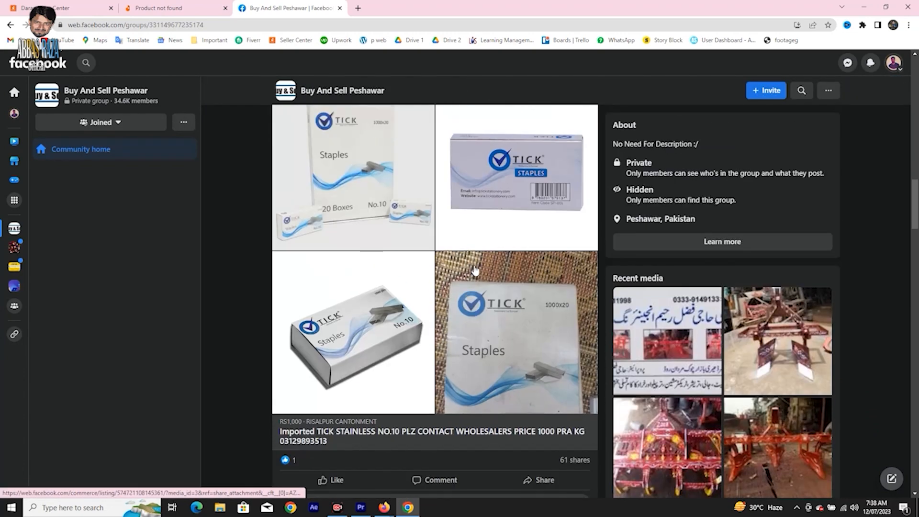
{"action": "scroll", "coordinate": [471, 271], "scroll_direction": "down", "scroll_amount": 1}
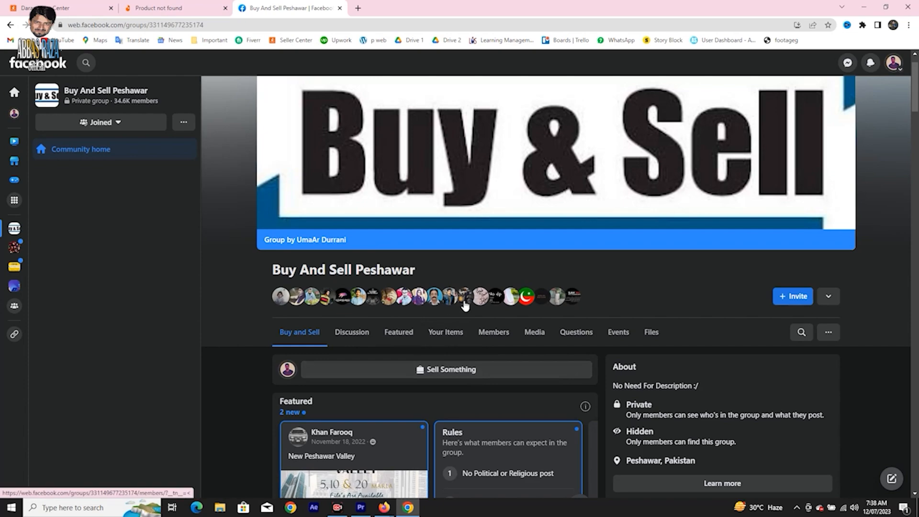
{"action": "scroll", "coordinate": [467, 302], "scroll_direction": "down", "scroll_amount": 7}
{"action": "scroll", "coordinate": [465, 299], "scroll_direction": "down", "scroll_amount": 15}
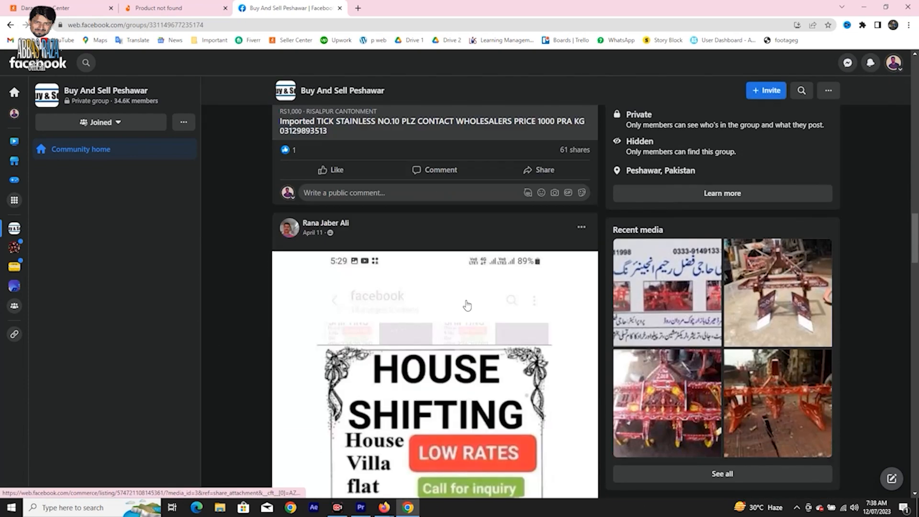
{"action": "scroll", "coordinate": [466, 302], "scroll_direction": "down", "scroll_amount": 6}
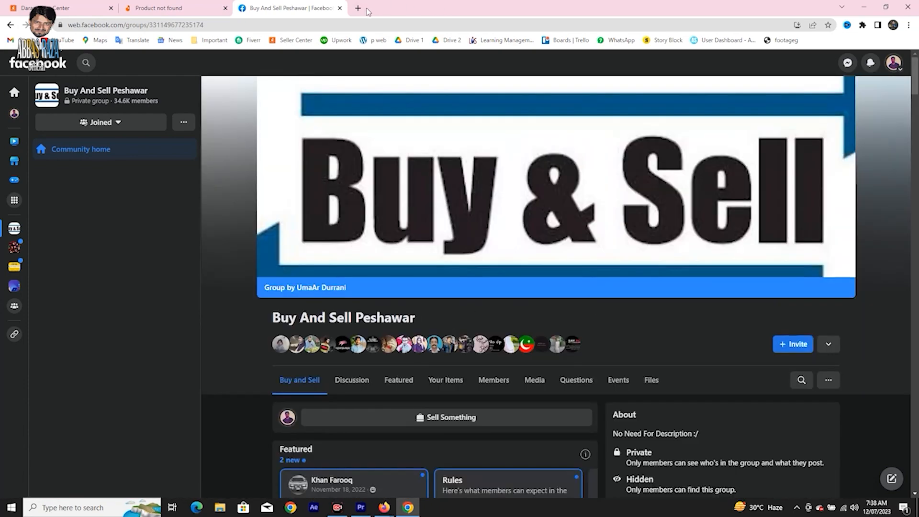
Search the web for "olx" in a new browser tab and open the OLX Pakistan site.
{"action": "left_click", "coordinate": [359, 9]}
{"action": "type", "text": "olx"}
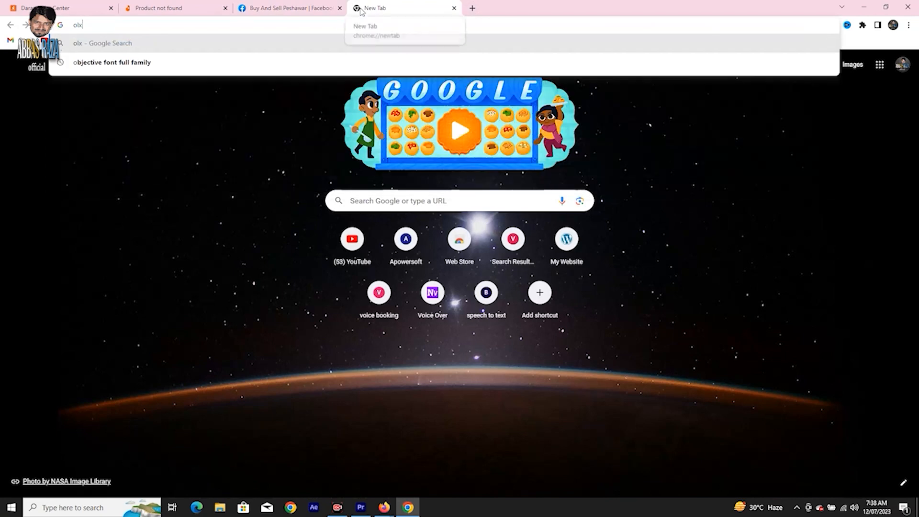
{"action": "key", "text": "Return"}
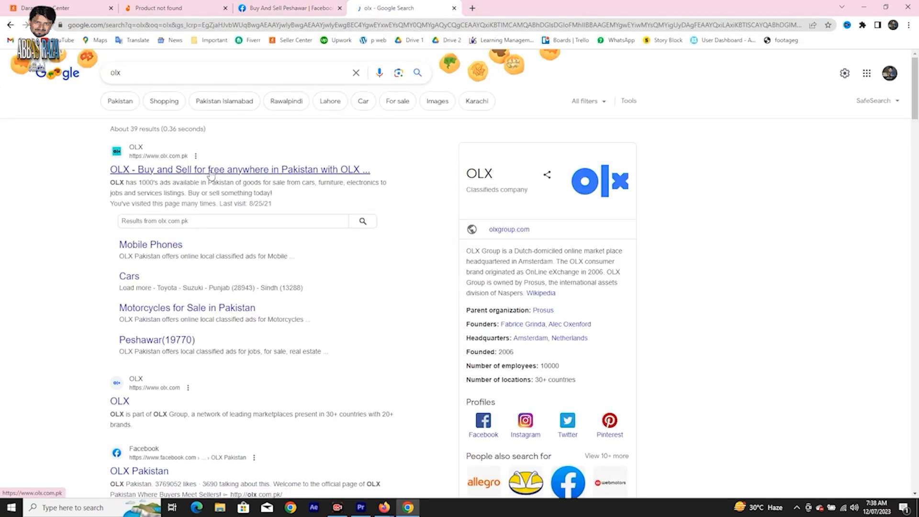
{"action": "left_click", "coordinate": [209, 172]}
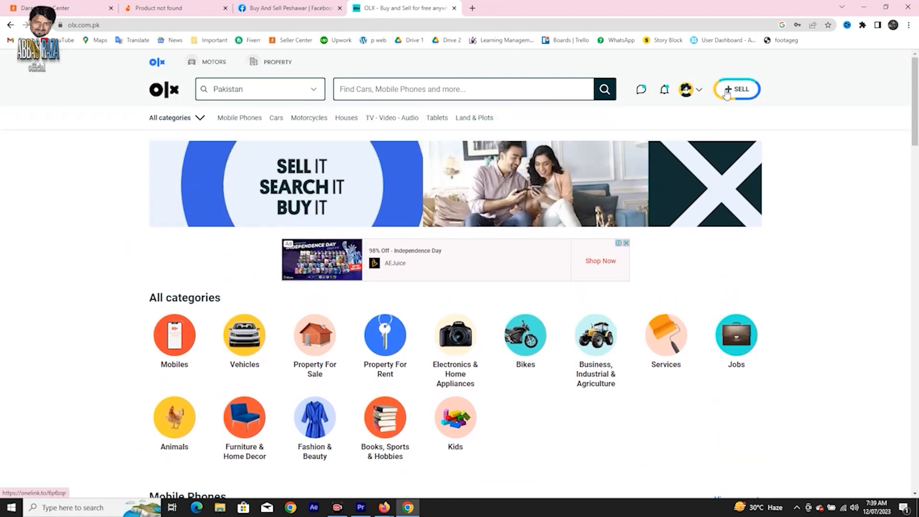
Start a sell ad on OLX in Electronics & Home Appliances under Cameras & Accessories.
{"action": "left_click", "coordinate": [727, 94]}
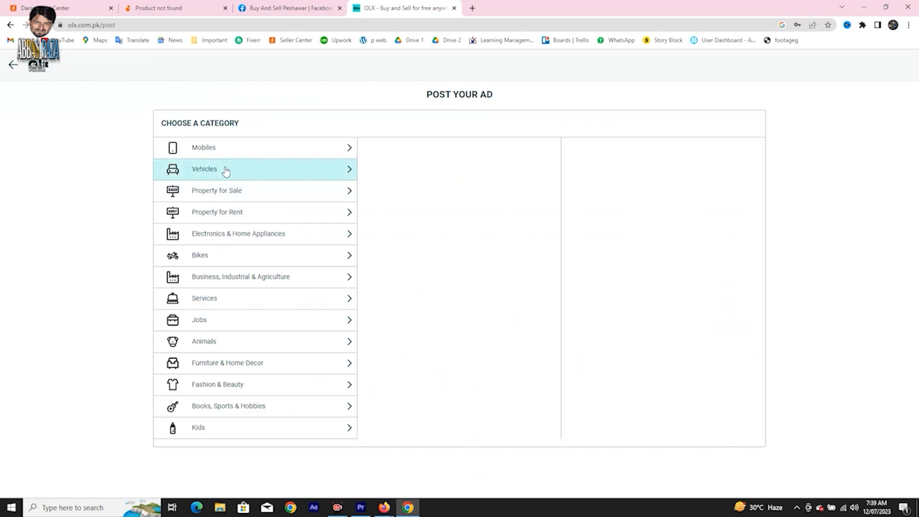
{"action": "left_click", "coordinate": [352, 241]}
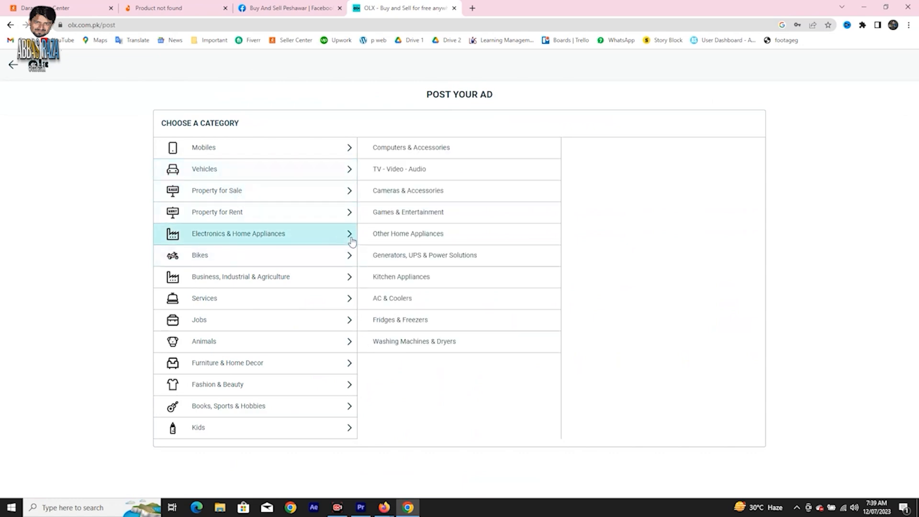
{"action": "left_click", "coordinate": [458, 193]}
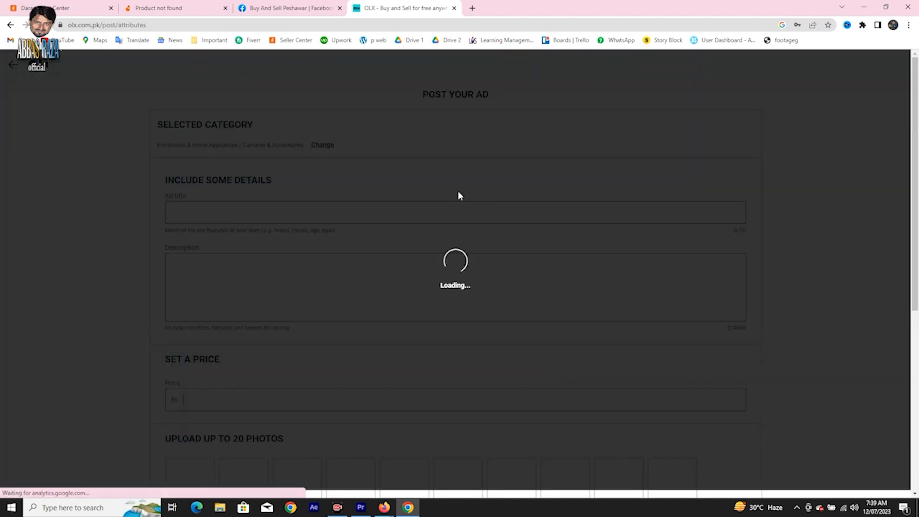
Choose Other Accessories as the ad type, go through the ad form down to its location options, and close OLX.
{"action": "scroll", "coordinate": [243, 206], "scroll_direction": "down", "scroll_amount": 3}
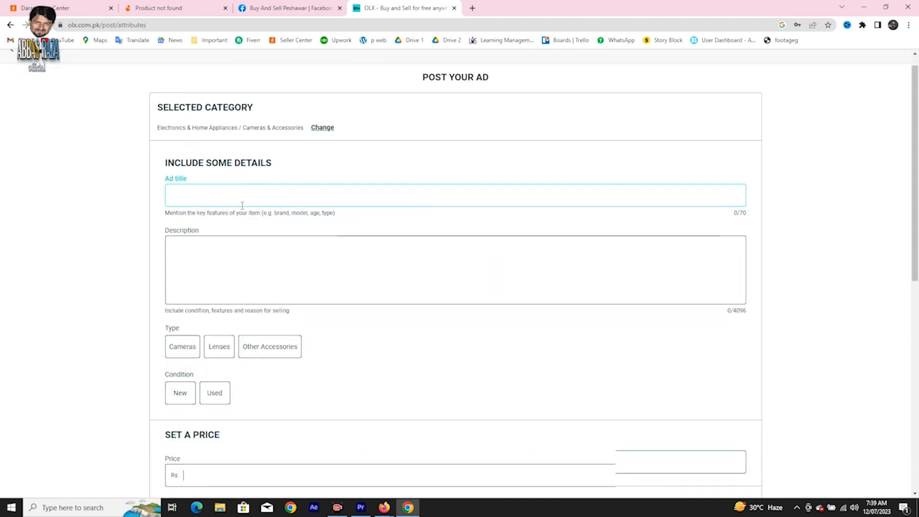
{"action": "left_click", "coordinate": [236, 140]}
{"action": "scroll", "coordinate": [254, 201], "scroll_direction": "down", "scroll_amount": 2}
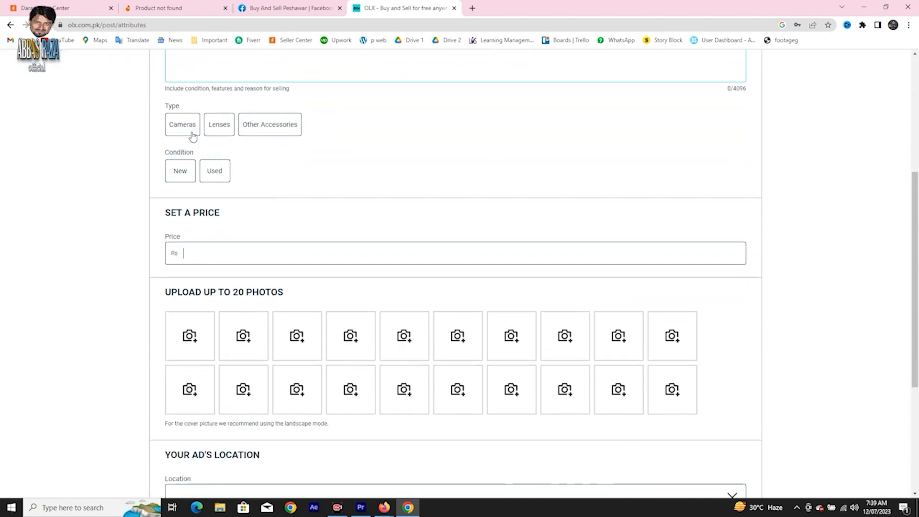
{"action": "left_click", "coordinate": [259, 129]}
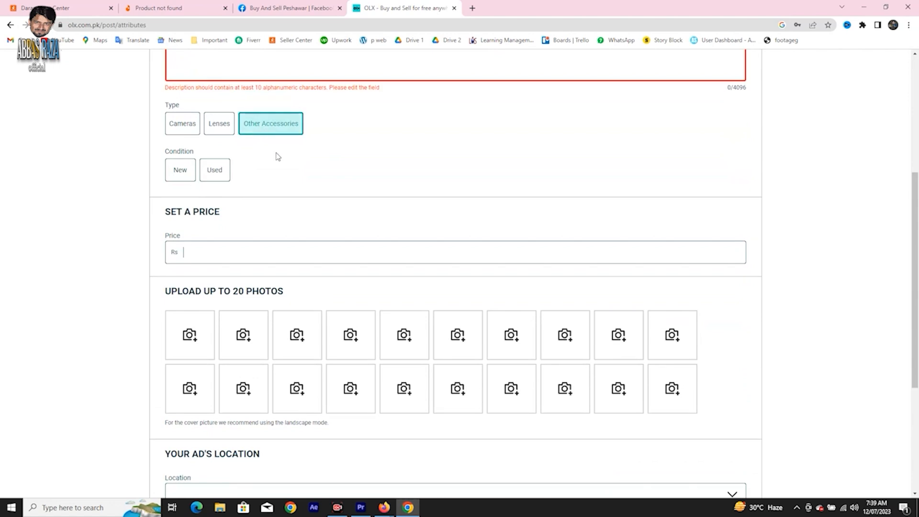
{"action": "scroll", "coordinate": [287, 207], "scroll_direction": "down", "scroll_amount": 1}
{"action": "left_click", "coordinate": [228, 201]}
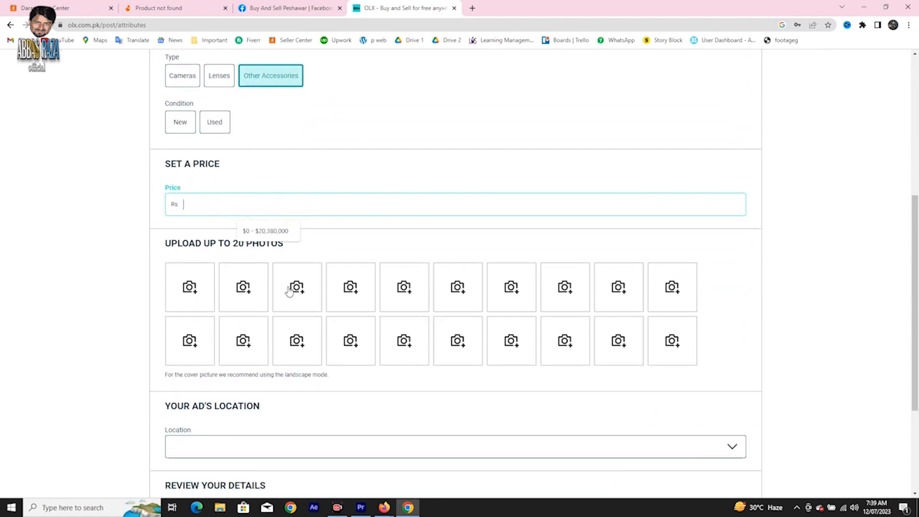
{"action": "scroll", "coordinate": [289, 290], "scroll_direction": "down", "scroll_amount": 3}
{"action": "left_click", "coordinate": [201, 289]}
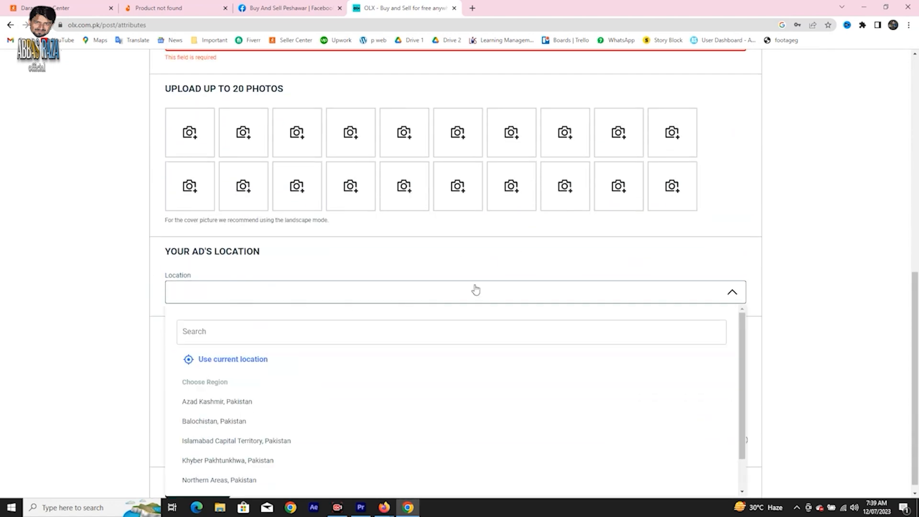
{"action": "left_click", "coordinate": [843, 259]}
{"action": "scroll", "coordinate": [303, 369], "scroll_direction": "up", "scroll_amount": 10}
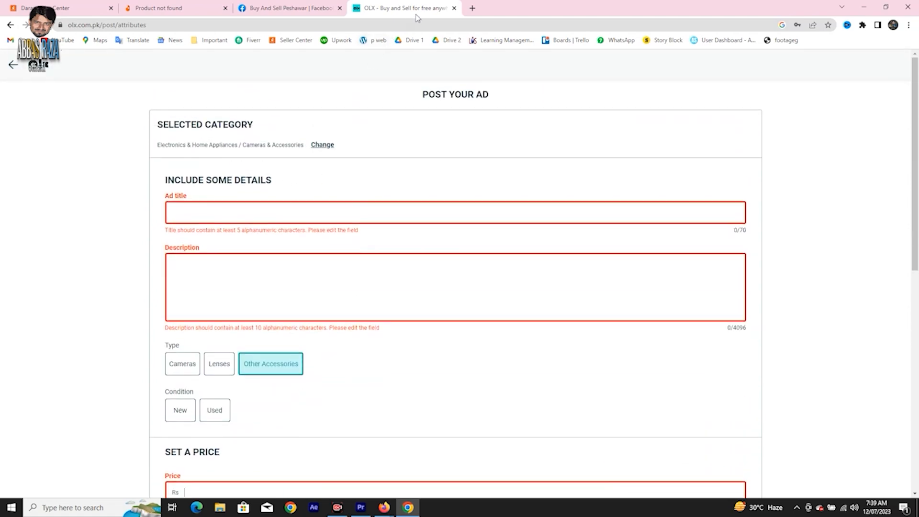
{"action": "left_click", "coordinate": [455, 8]}
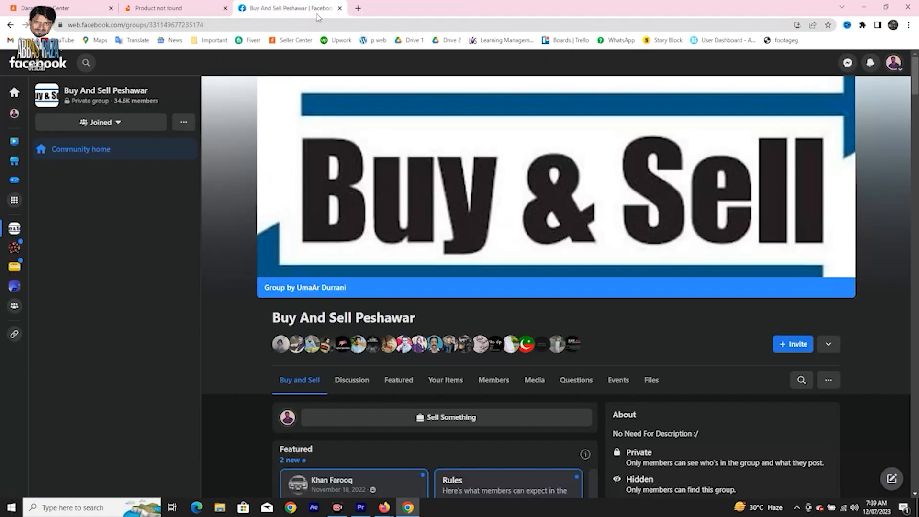
Return to the Daraz search results for "daraz packing material" and look through the listed boxes, flyers and bubble wrap.
{"action": "left_click", "coordinate": [91, 9]}
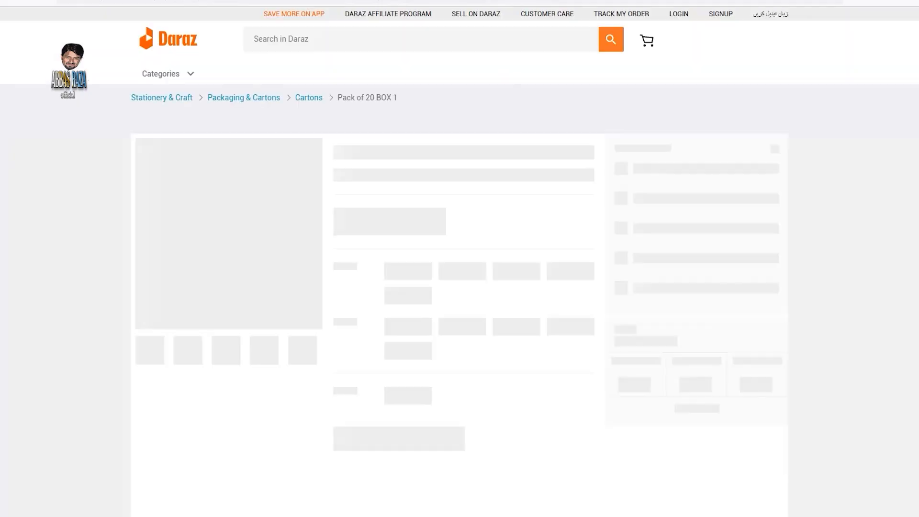
{"action": "key", "text": "alt+Left"}
{"action": "scroll", "coordinate": [569, 251], "scroll_direction": "down", "scroll_amount": 5}
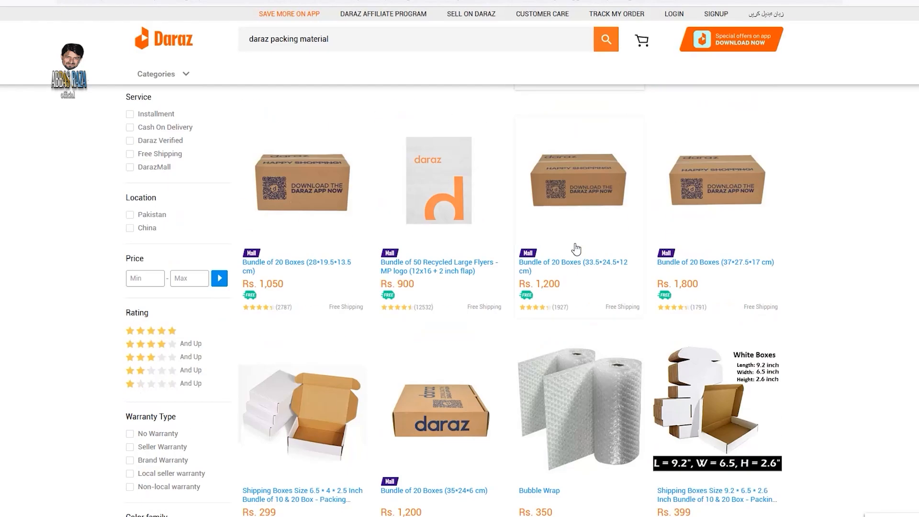
{"action": "scroll", "coordinate": [584, 254], "scroll_direction": "down", "scroll_amount": 2}
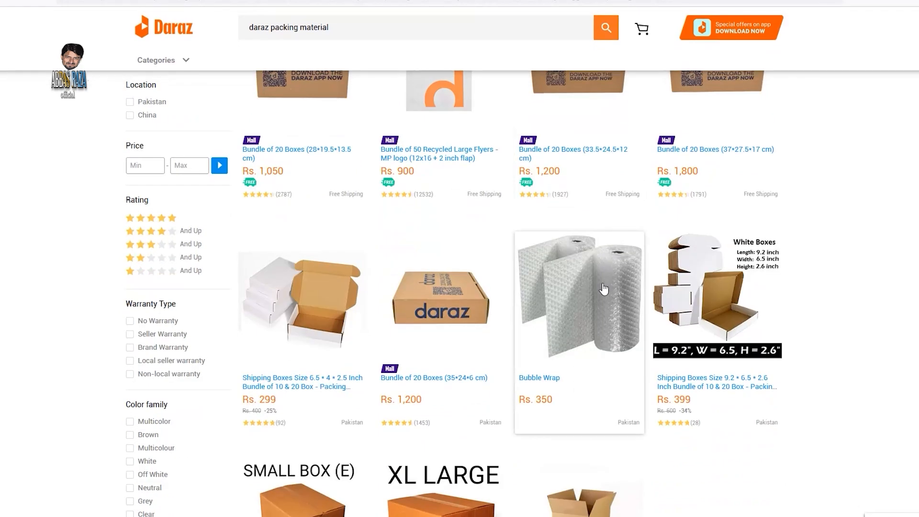
{"action": "scroll", "coordinate": [602, 295], "scroll_direction": "down", "scroll_amount": 2}
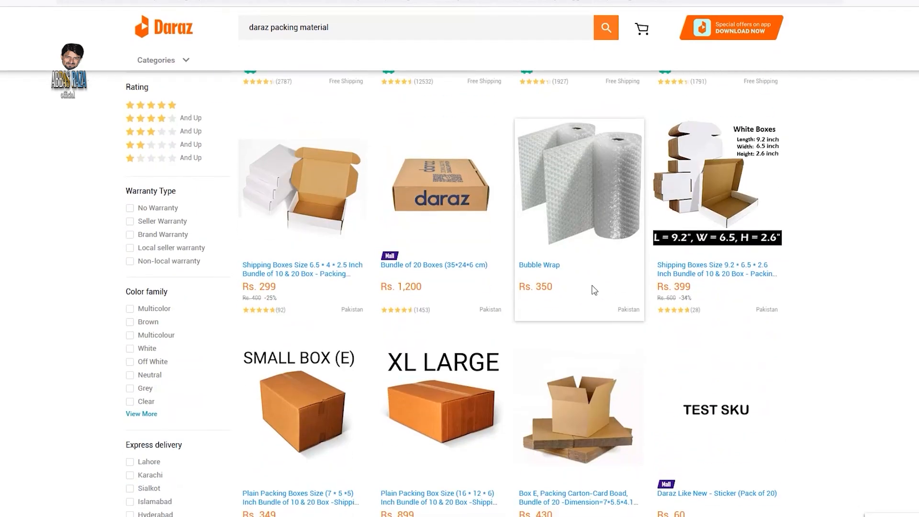
{"action": "scroll", "coordinate": [594, 290], "scroll_direction": "down", "scroll_amount": 3}
{"action": "scroll", "coordinate": [503, 253], "scroll_direction": "down", "scroll_amount": 6}
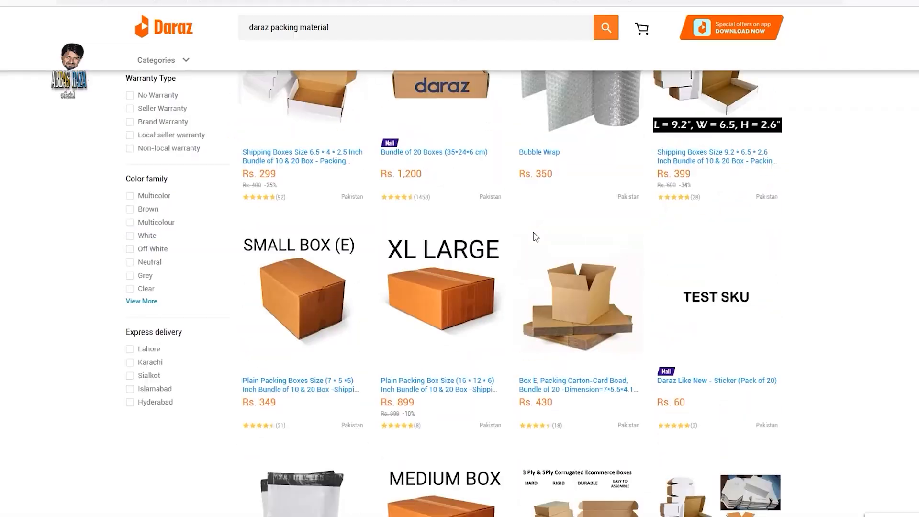
Open the listing for the Bundle of 50 Recycled Mini Flyer MP Logo from the packing material results.
{"action": "scroll", "coordinate": [533, 236], "scroll_direction": "up", "scroll_amount": 4}
{"action": "scroll", "coordinate": [534, 238], "scroll_direction": "up", "scroll_amount": 4}
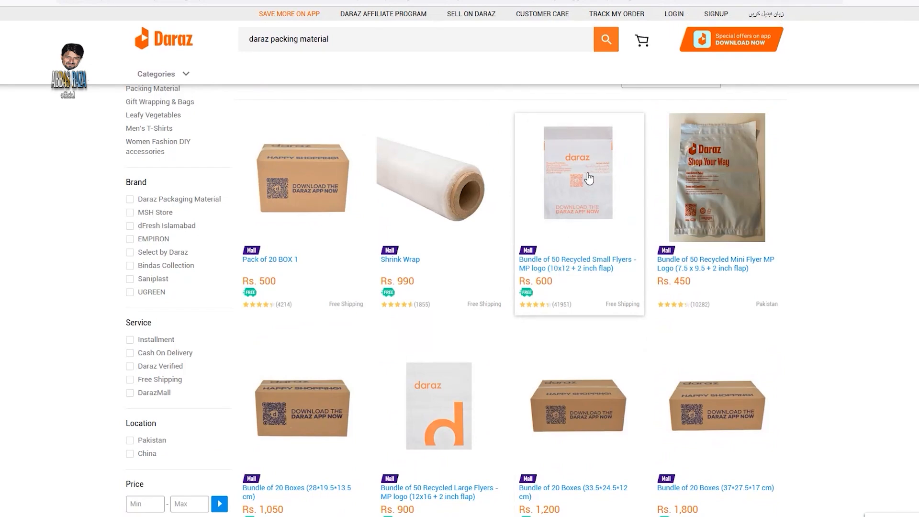
{"action": "left_click", "coordinate": [711, 189]}
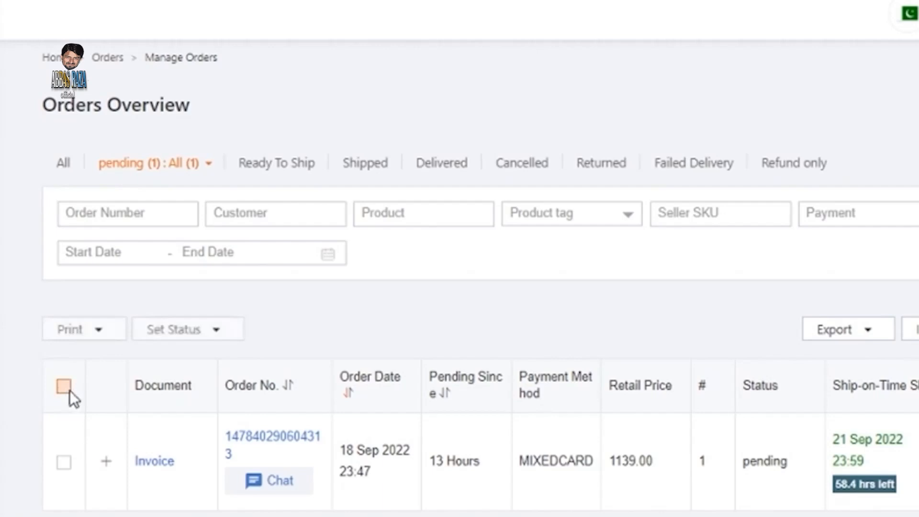
Select all pending orders, start their status change for shipping, and save an invoice number for the order.
{"action": "left_click", "coordinate": [67, 388]}
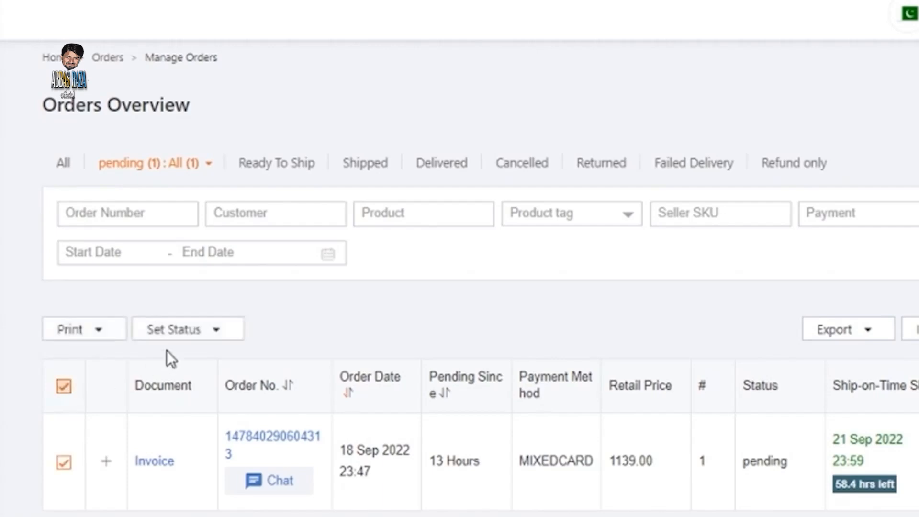
{"action": "left_click", "coordinate": [191, 335]}
{"action": "left_click", "coordinate": [189, 364]}
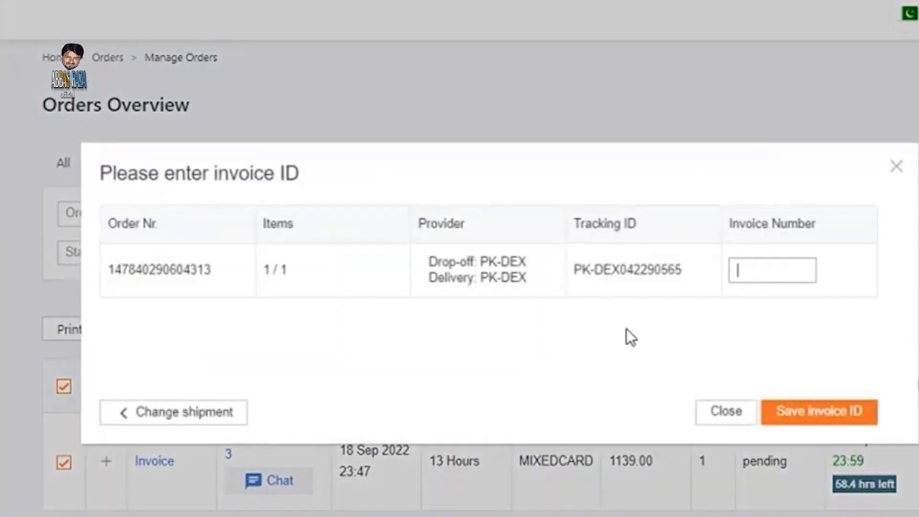
{"action": "type", "text": "000180"}
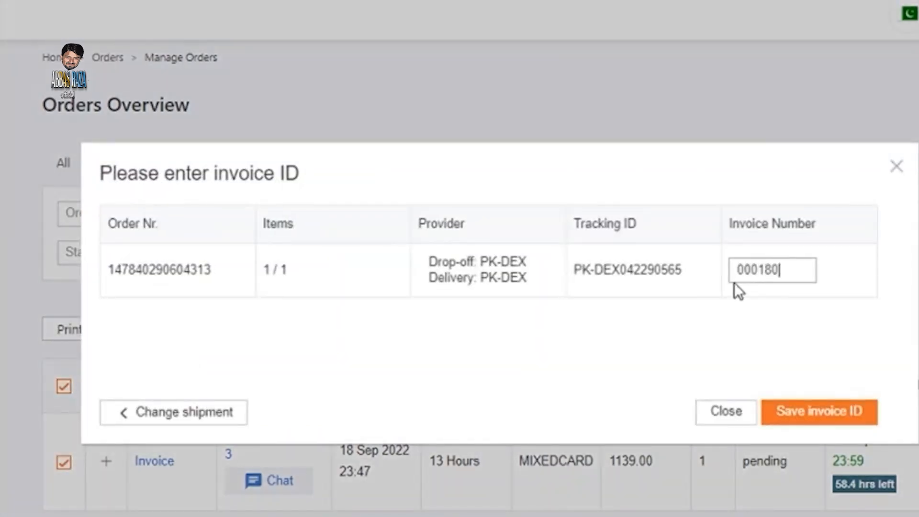
{"action": "left_click", "coordinate": [792, 409]}
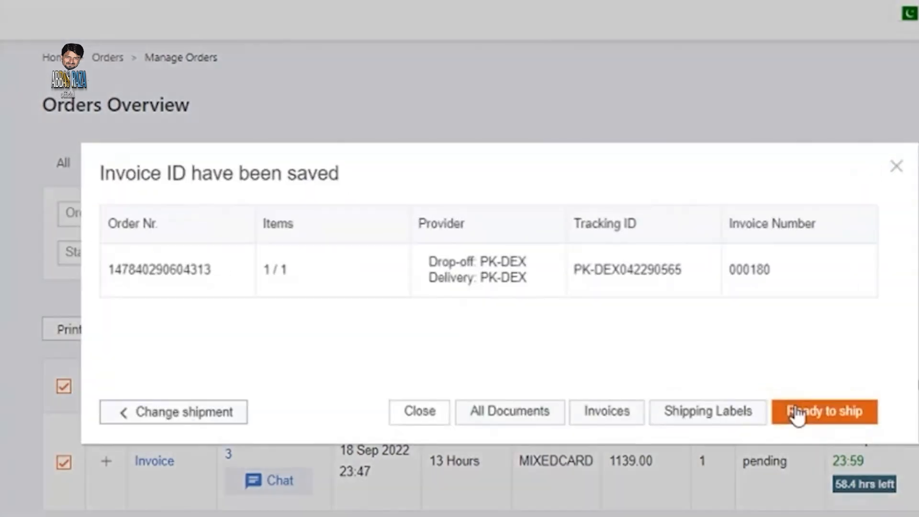
Print all documents of the pending order with Microsoft Print to PDF.
{"action": "left_click", "coordinate": [521, 413]}
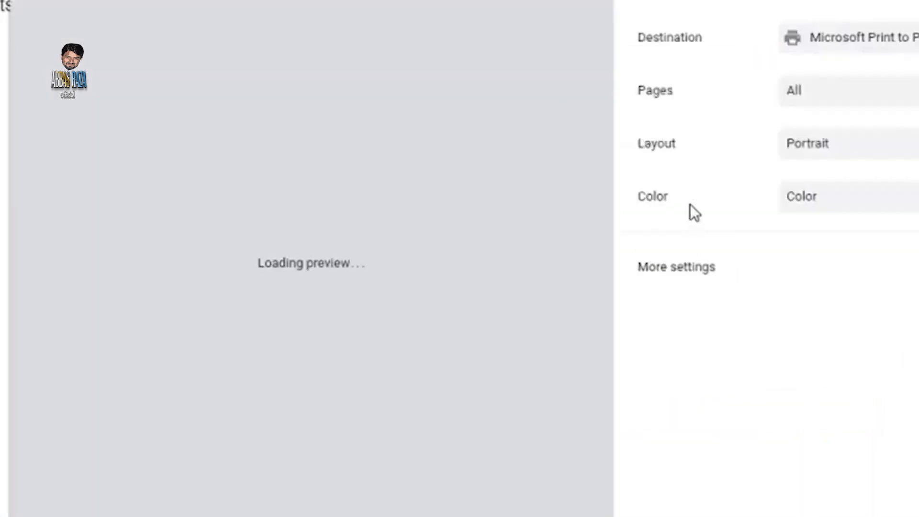
{"action": "scroll", "coordinate": [197, 217], "scroll_direction": "down", "scroll_amount": 12}
{"action": "key", "text": "Return"}
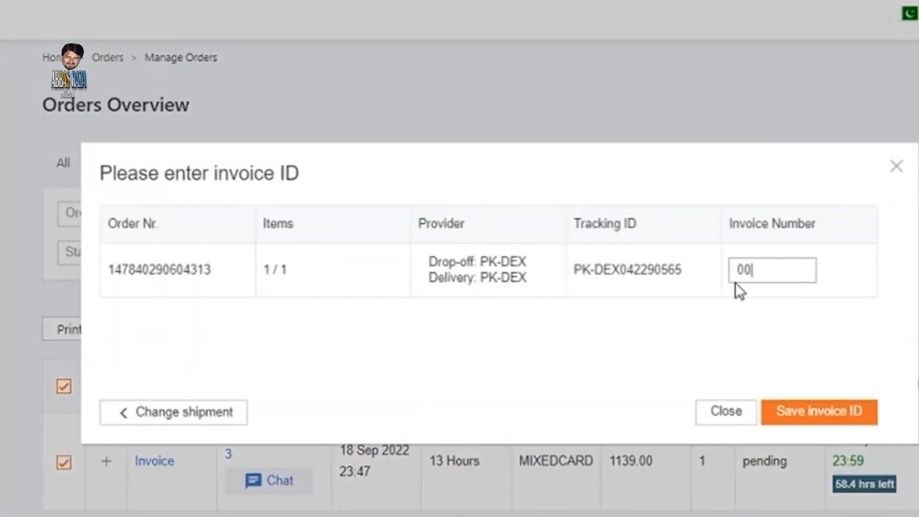
Complete the order's invoice number in the invoice ID dialog and save it.
{"action": "type", "text": "17"}
{"action": "key", "text": "BackSpace"}
{"action": "type", "text": "80"}
{"action": "left_click", "coordinate": [791, 410]}
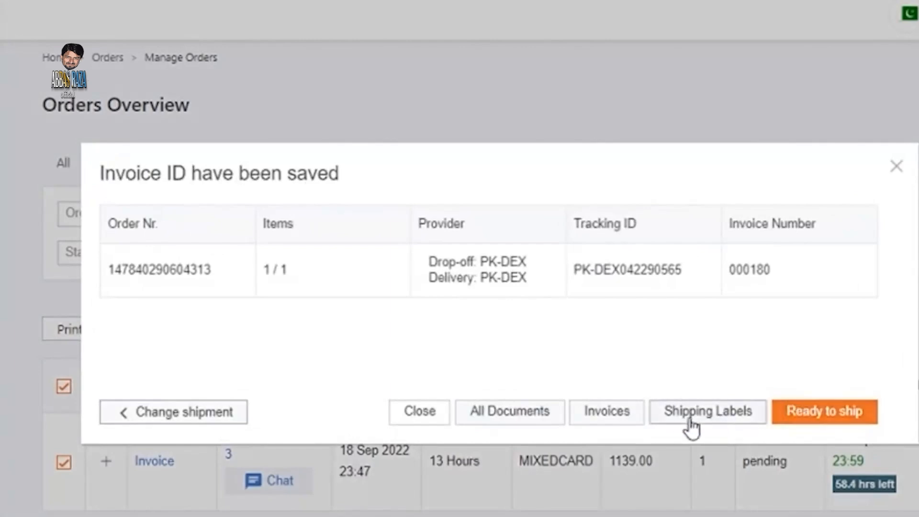
Review the order's picklist and invoice in the print preview, and print all documents to a PDF named "18 Dece".
{"action": "left_click", "coordinate": [518, 408]}
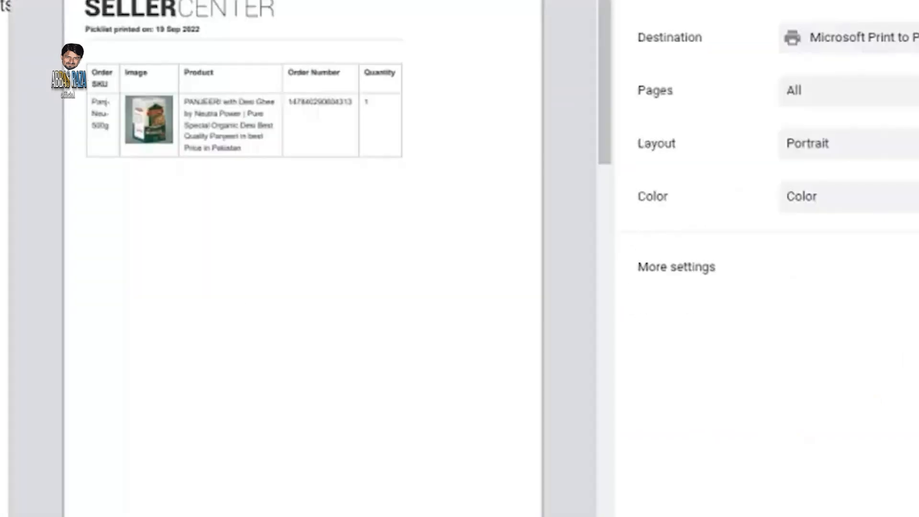
{"action": "scroll", "coordinate": [176, 230], "scroll_direction": "down", "scroll_amount": 15}
{"action": "scroll", "coordinate": [198, 220], "scroll_direction": "down", "scroll_amount": 4}
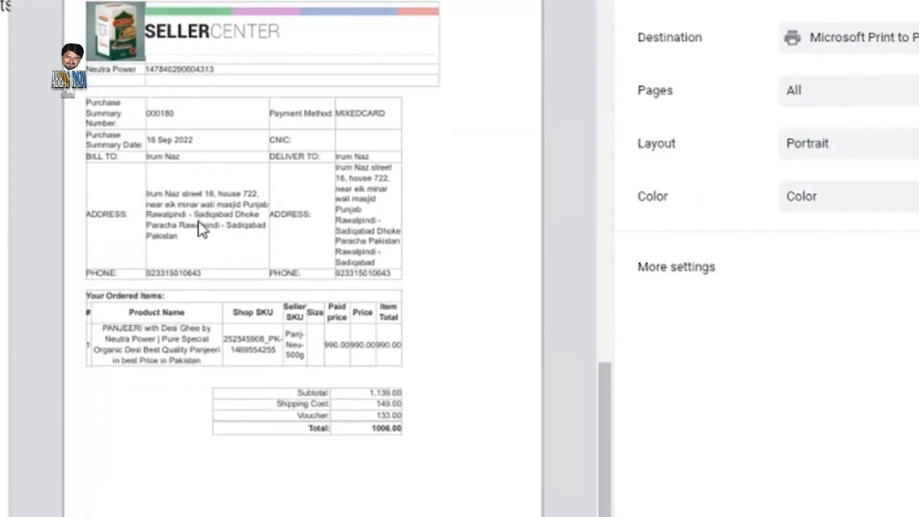
{"action": "key", "text": "Return"}
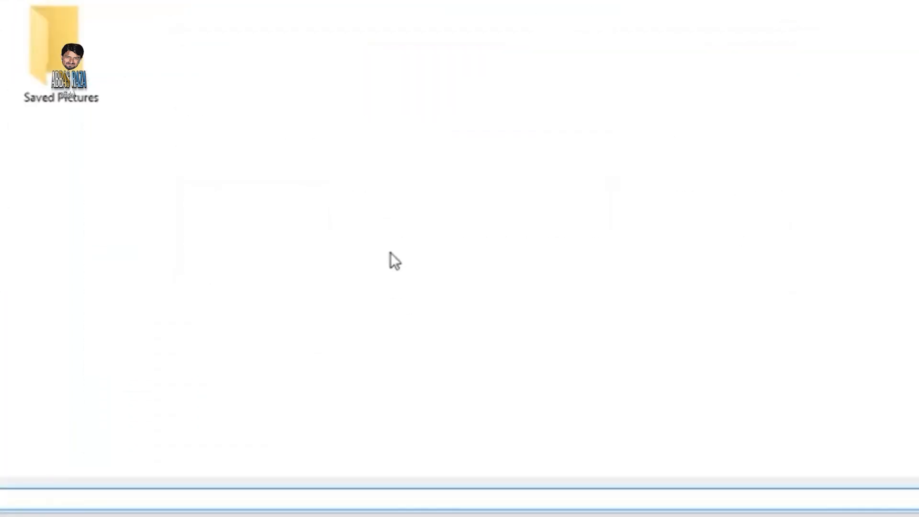
{"action": "type", "text": "18 Dece"}
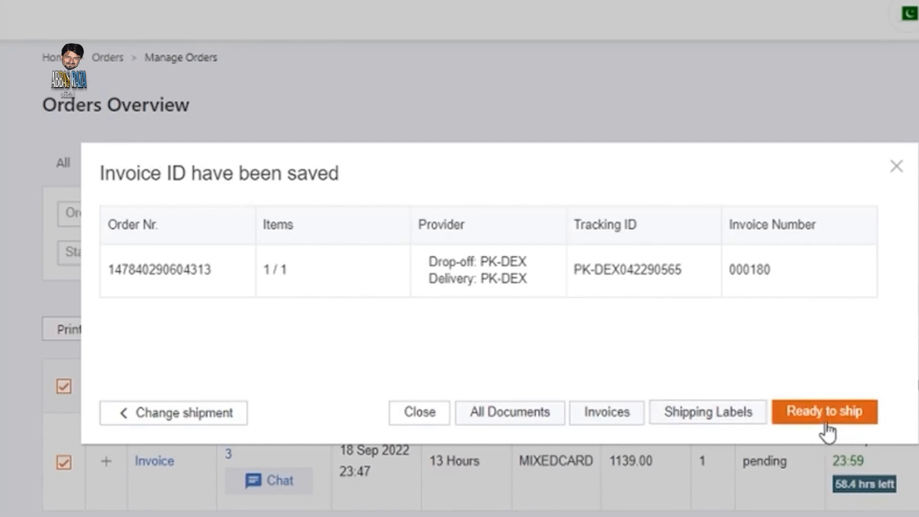
Mark the order as ready to ship and return to the orders overview.
{"action": "left_click", "coordinate": [825, 421]}
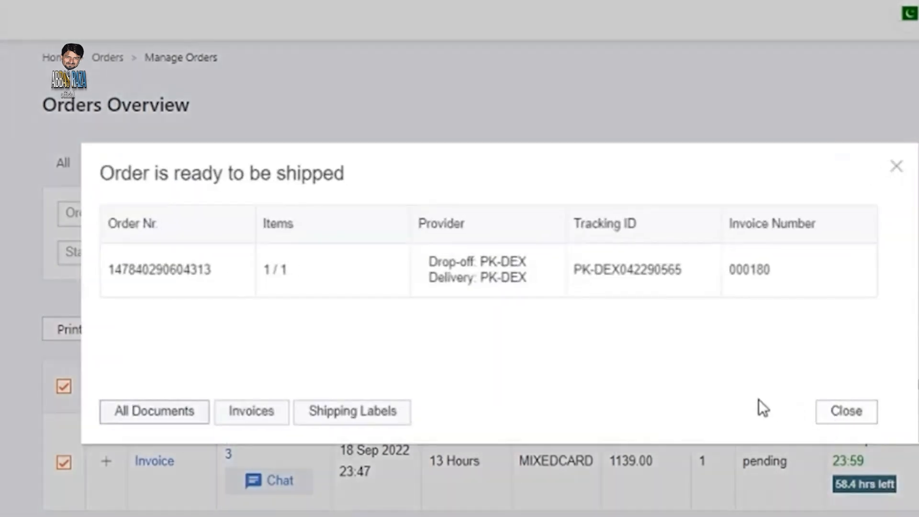
{"action": "left_click", "coordinate": [846, 412]}
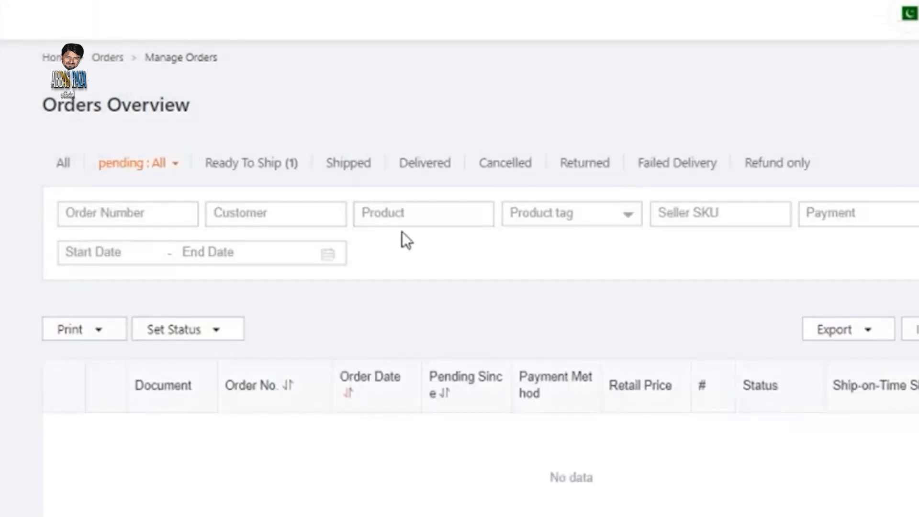